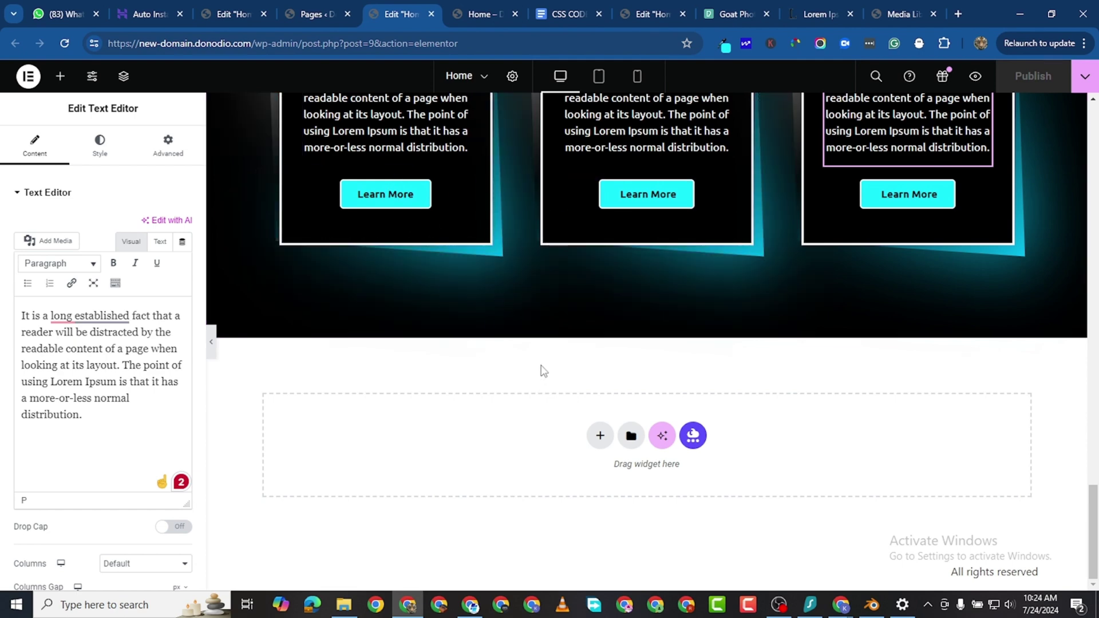
# Step: Switch to the WordPress Pages browser tab and open Elementor's Saved Templates list
pyautogui.click(316, 16)
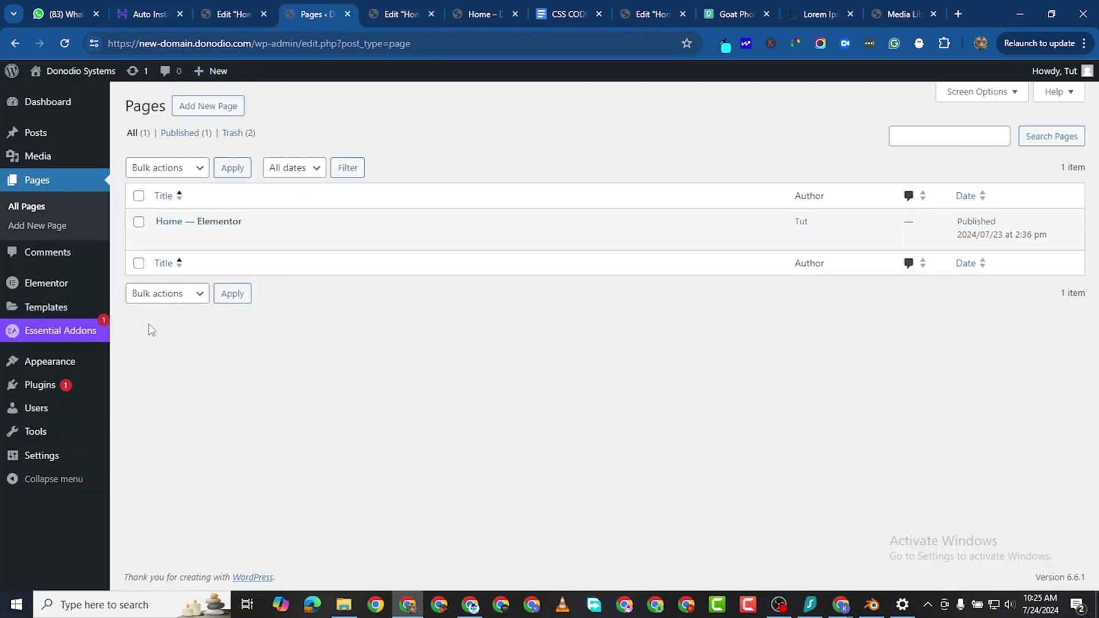
pyautogui.moveTo(65, 290)
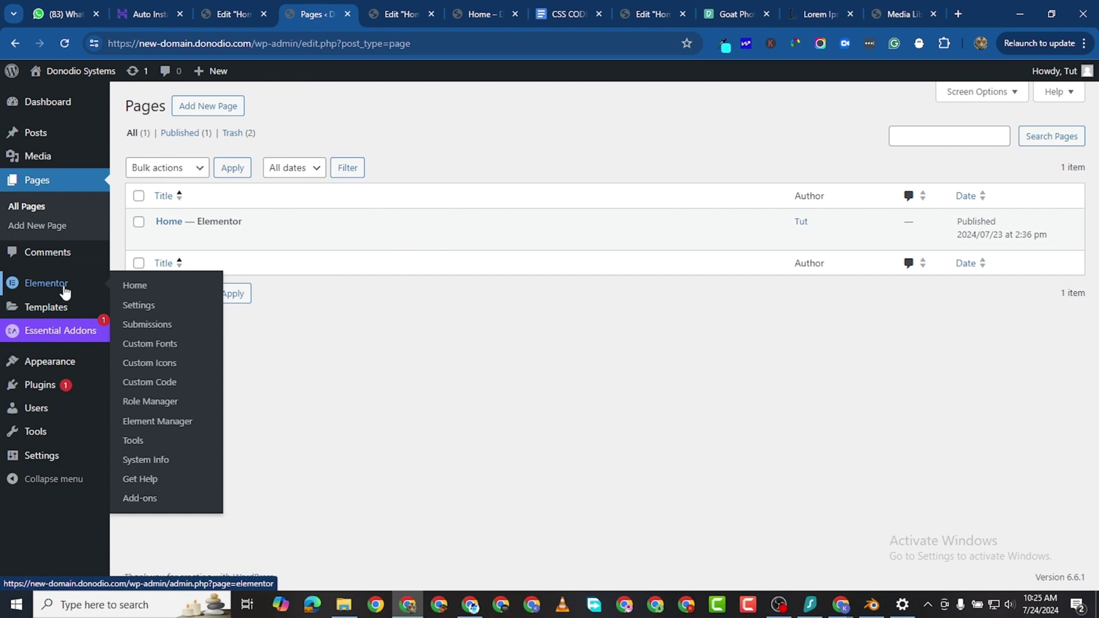
pyautogui.moveTo(58, 309)
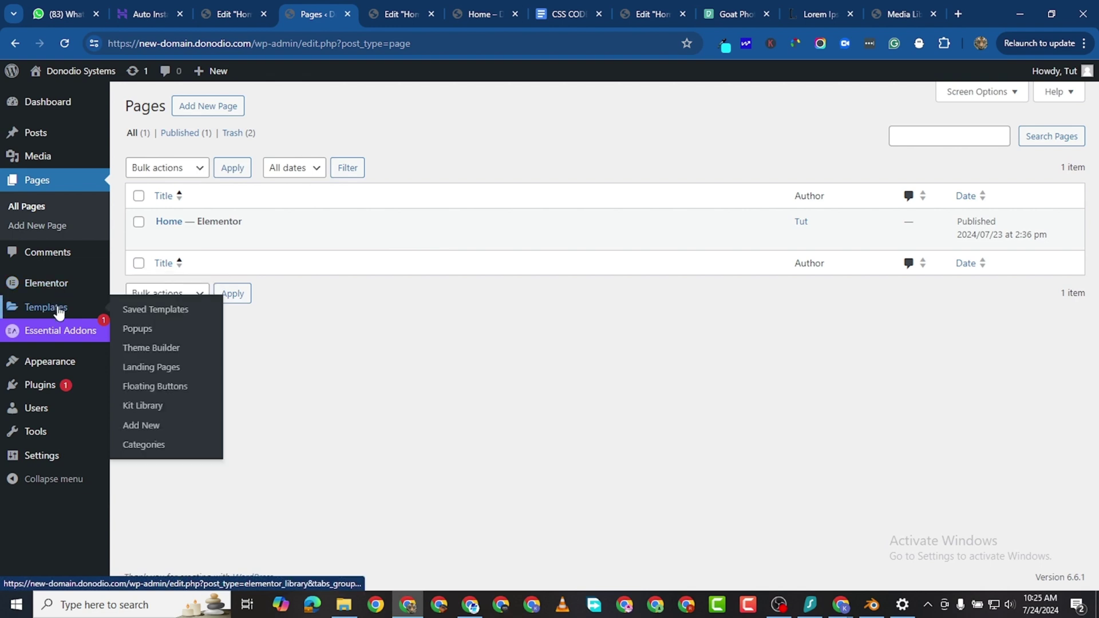
pyautogui.click(139, 309)
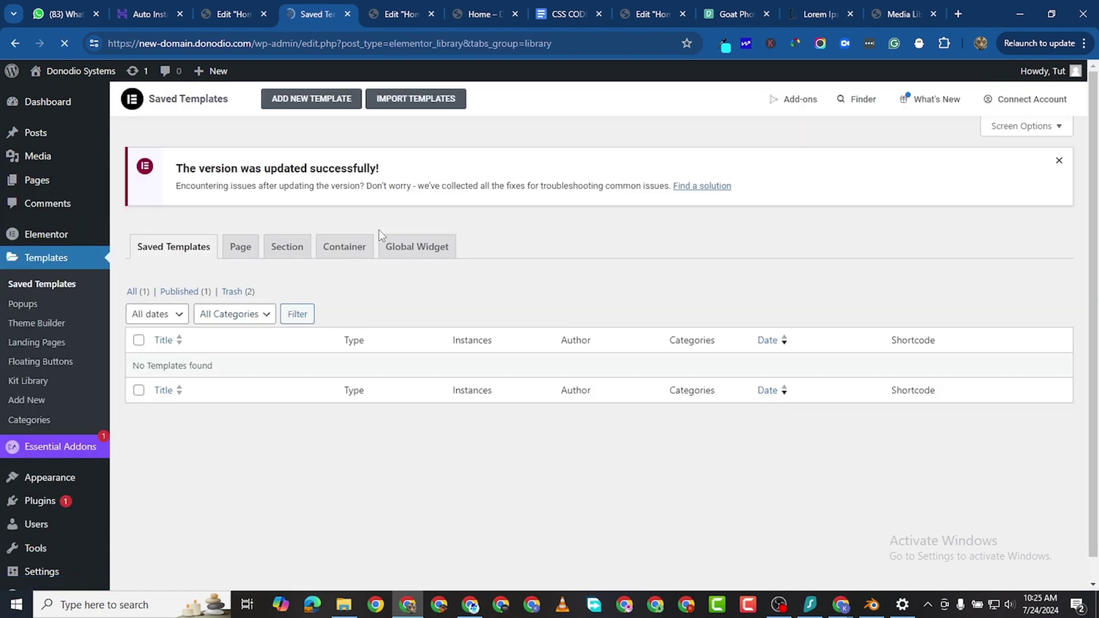
# Step: Create a new Elementor template of type Page named T1
pyautogui.click(308, 103)
pyautogui.click(660, 332)
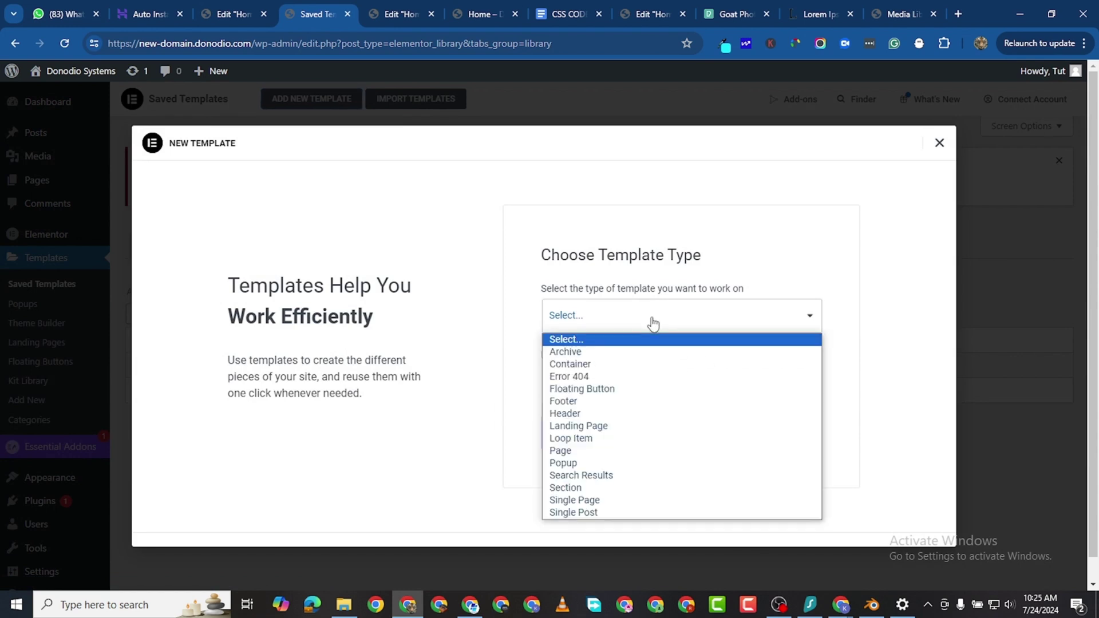
pyautogui.click(642, 450)
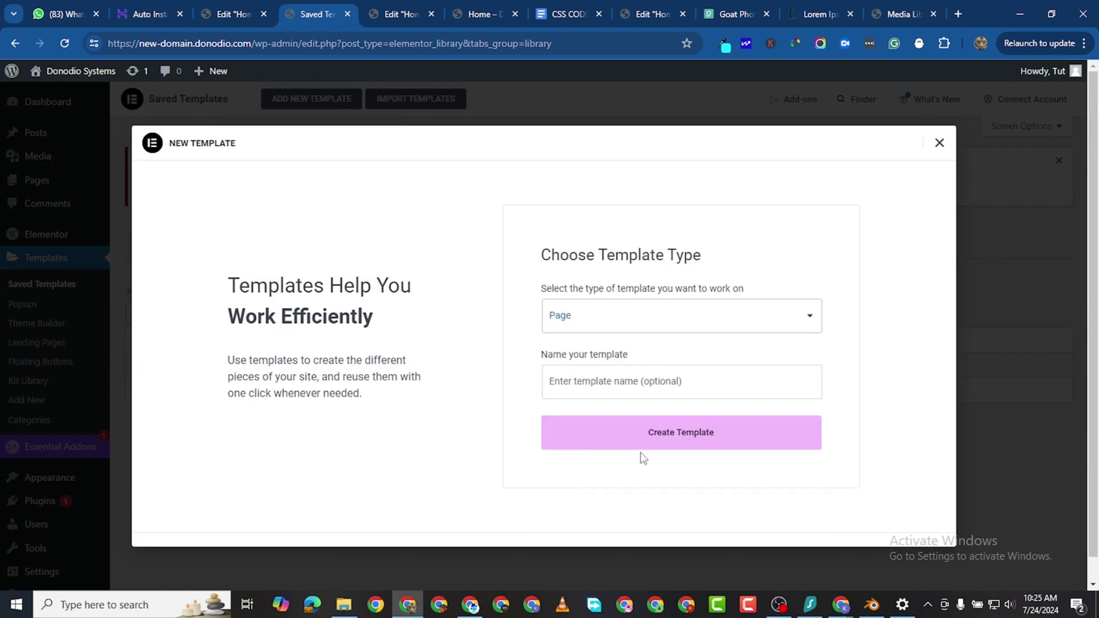
pyautogui.click(619, 382)
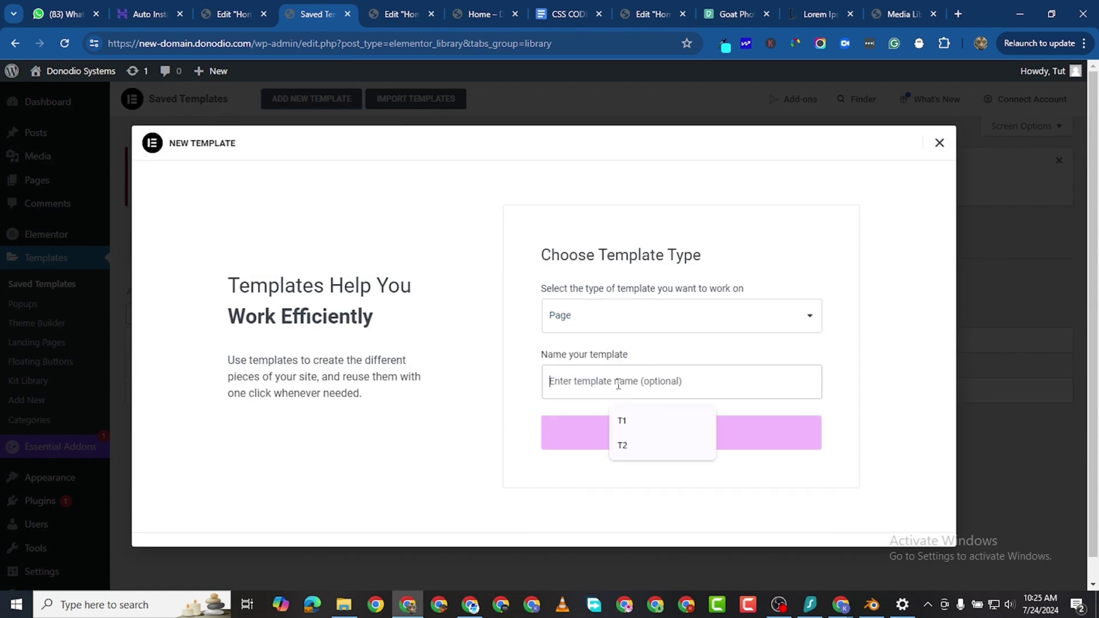
pyautogui.click(695, 421)
pyautogui.click(605, 443)
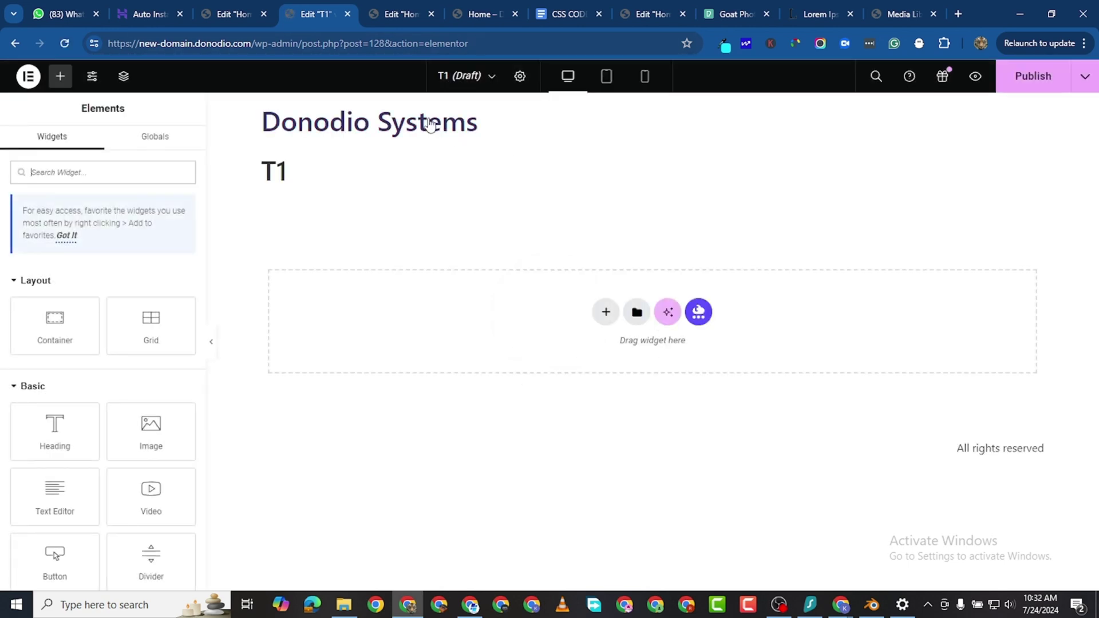
# Step: Hide the T1 page title and set its page layout to Elementor Full Width
pyautogui.click(520, 77)
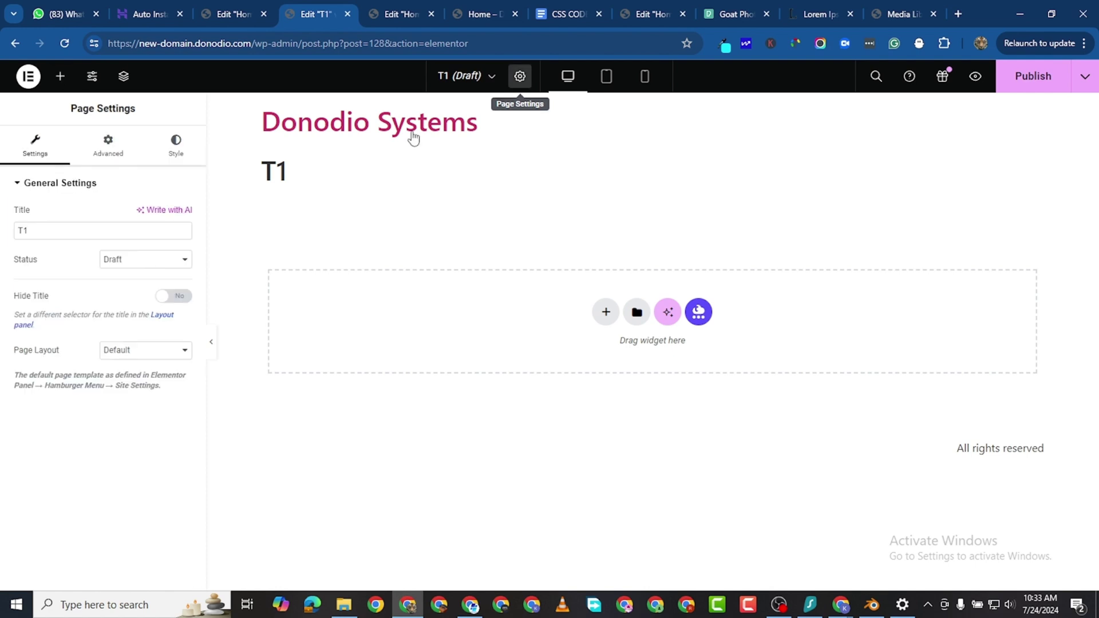
pyautogui.click(174, 296)
pyautogui.click(127, 351)
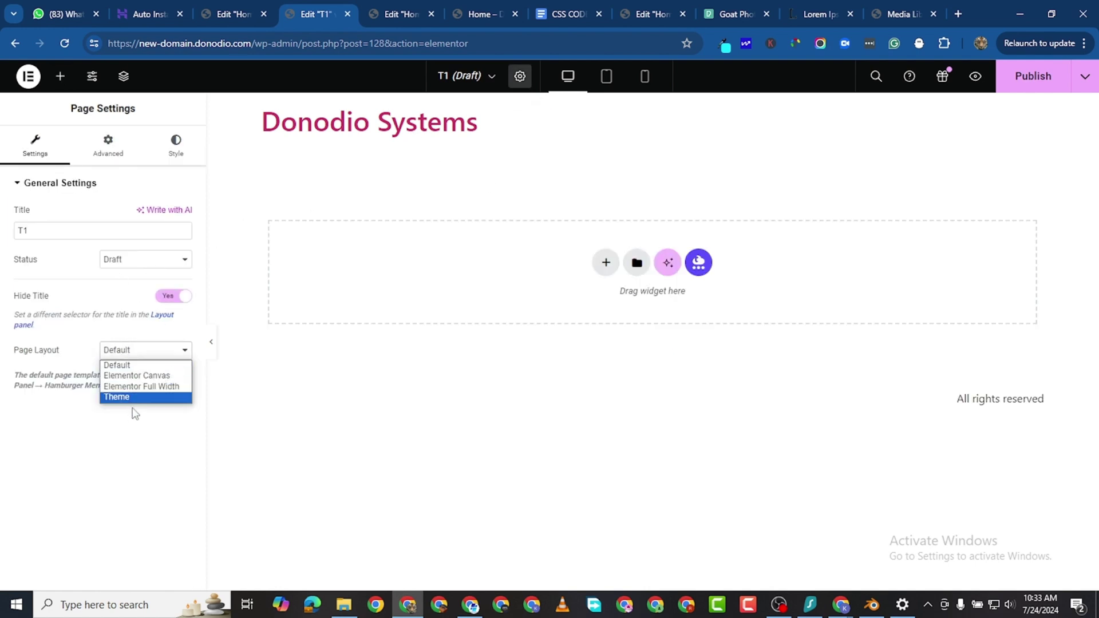
pyautogui.click(141, 386)
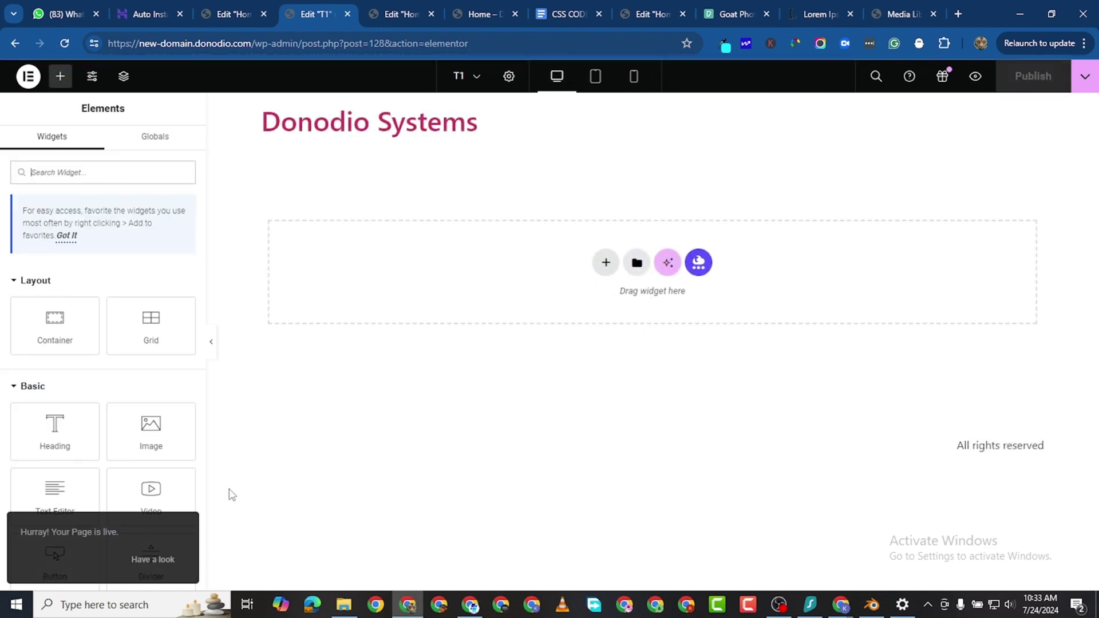
# Step: Add a Flexbox container with the structure of four equal columns to the page
pyautogui.click(606, 264)
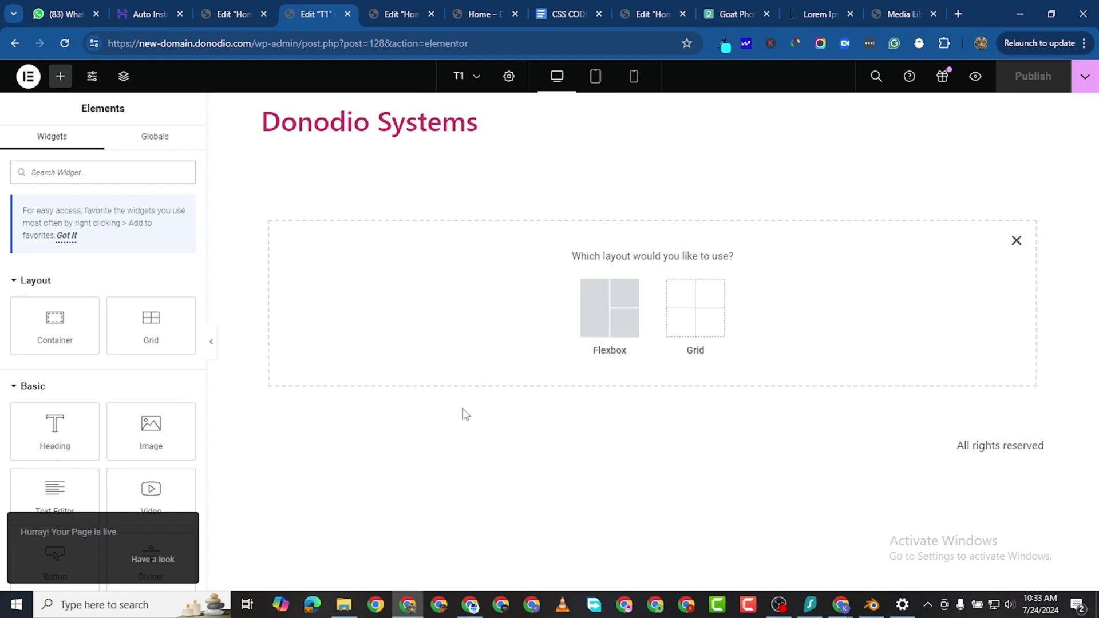
pyautogui.click(607, 328)
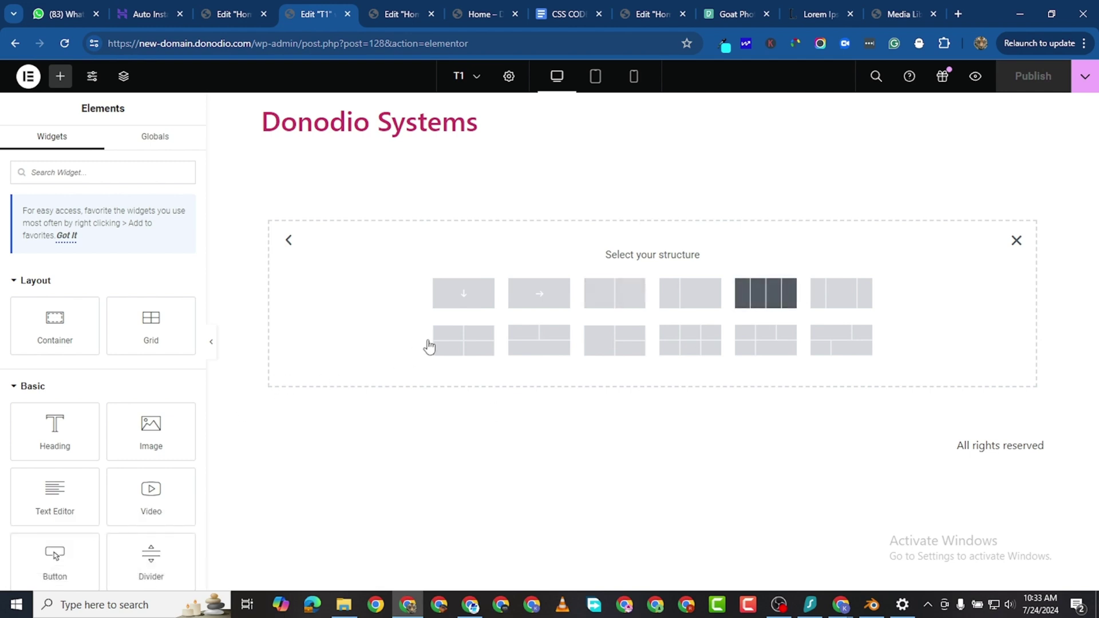
pyautogui.click(430, 345)
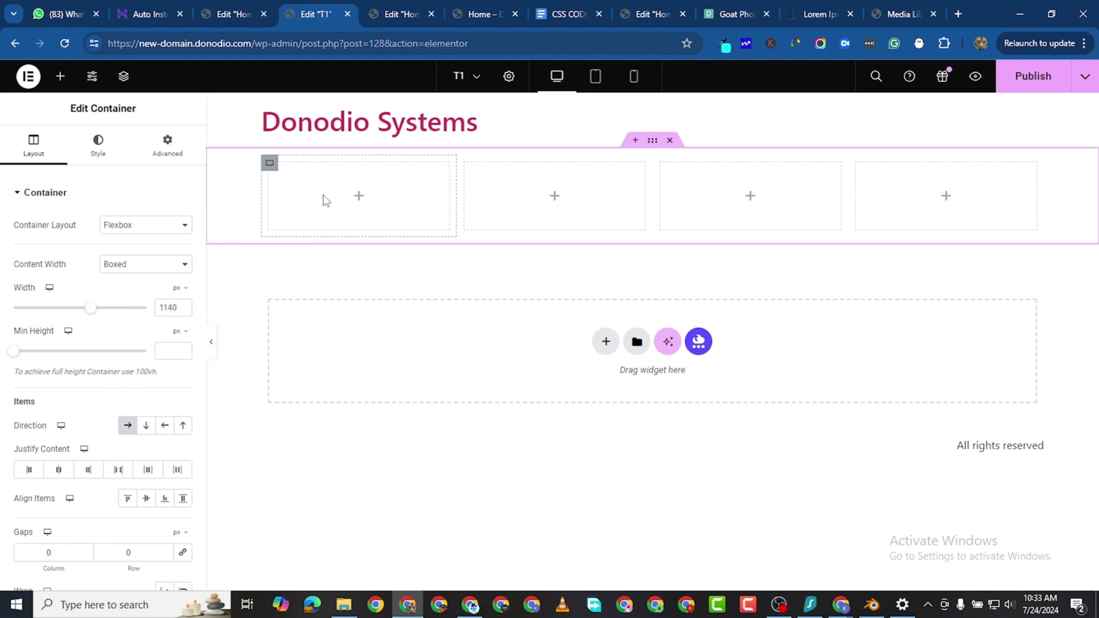
# Step: Nest a Container inside the first column and place an Image widget in it
pyautogui.click(60, 76)
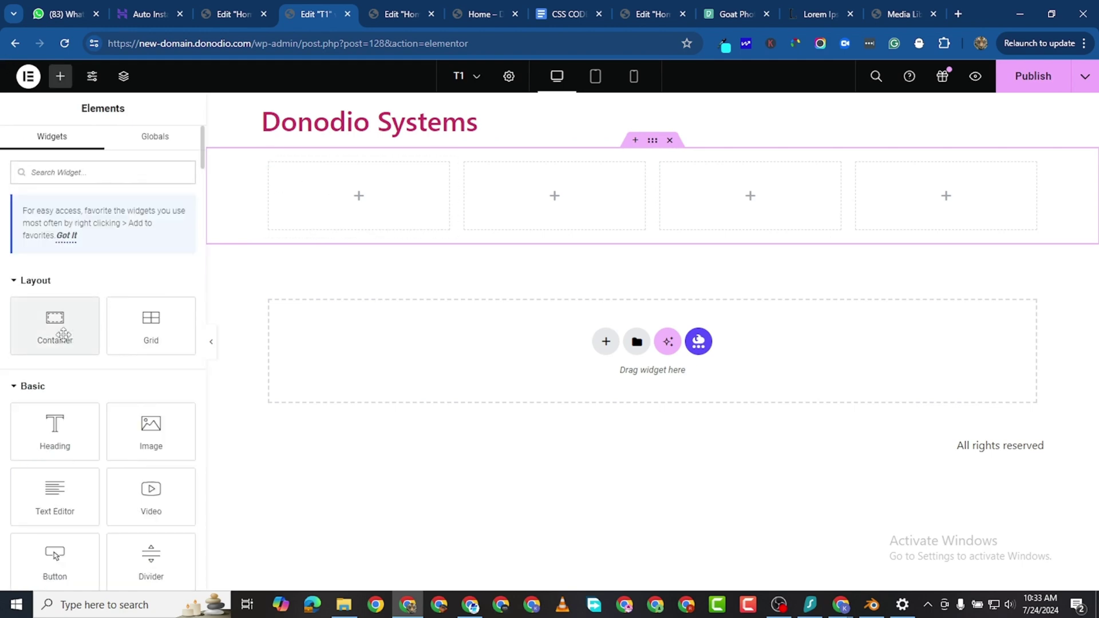
pyautogui.moveTo(74, 327); pyautogui.dragTo(258, 338)
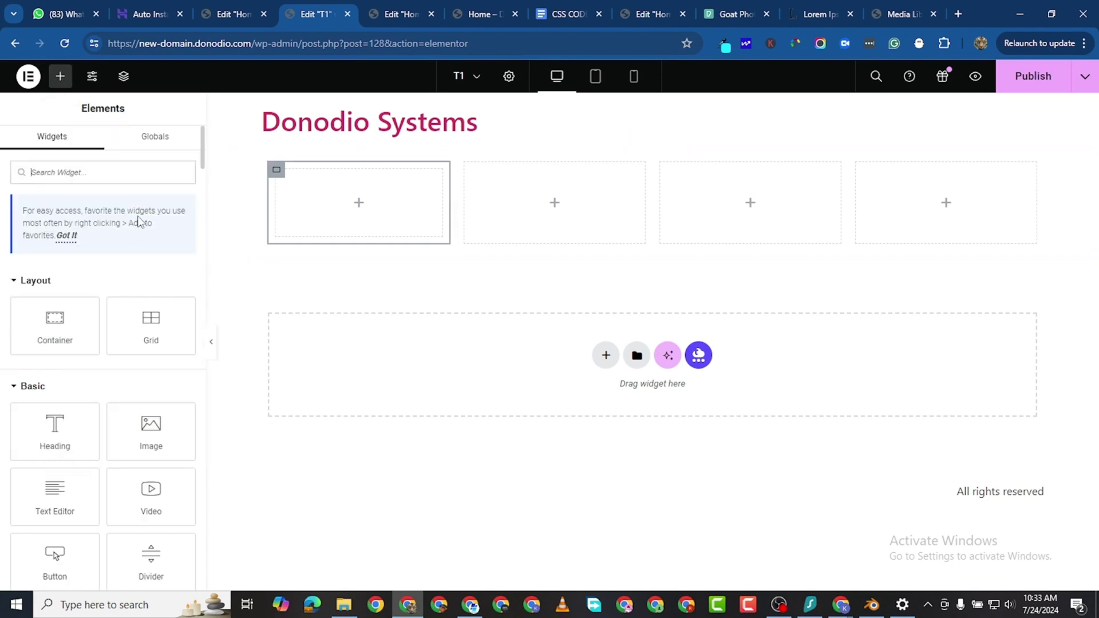
pyautogui.moveTo(151, 429); pyautogui.dragTo(296, 232)
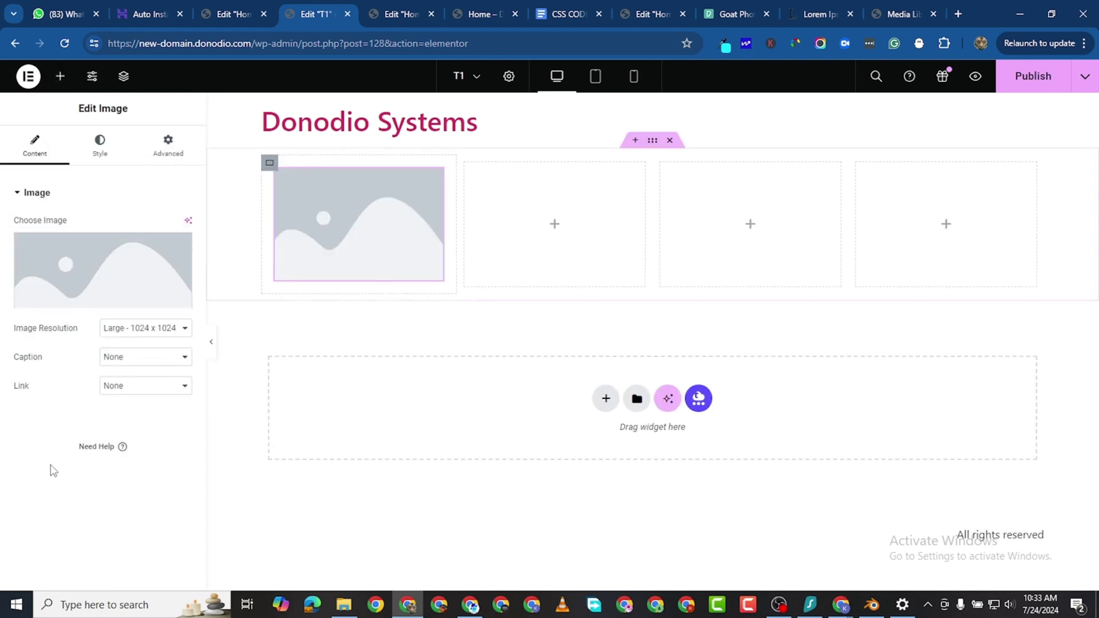
# Step: Upload images 1 to 8 from the Testimonials folder in Downloads through the Image widget's media chooser
pyautogui.click(98, 268)
pyautogui.click(207, 129)
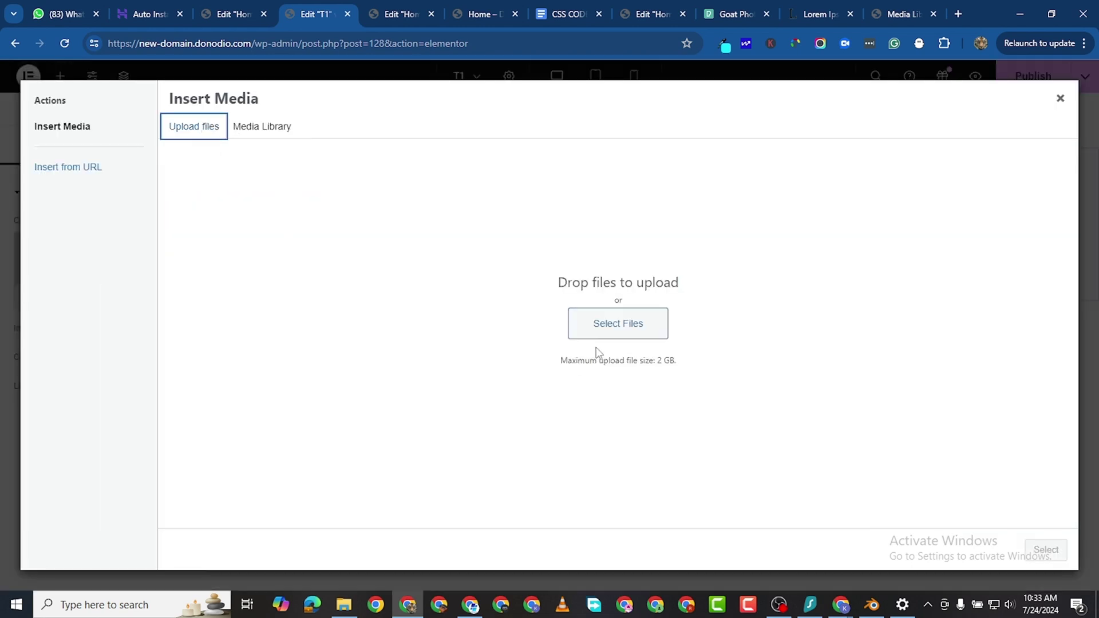
pyautogui.click(602, 332)
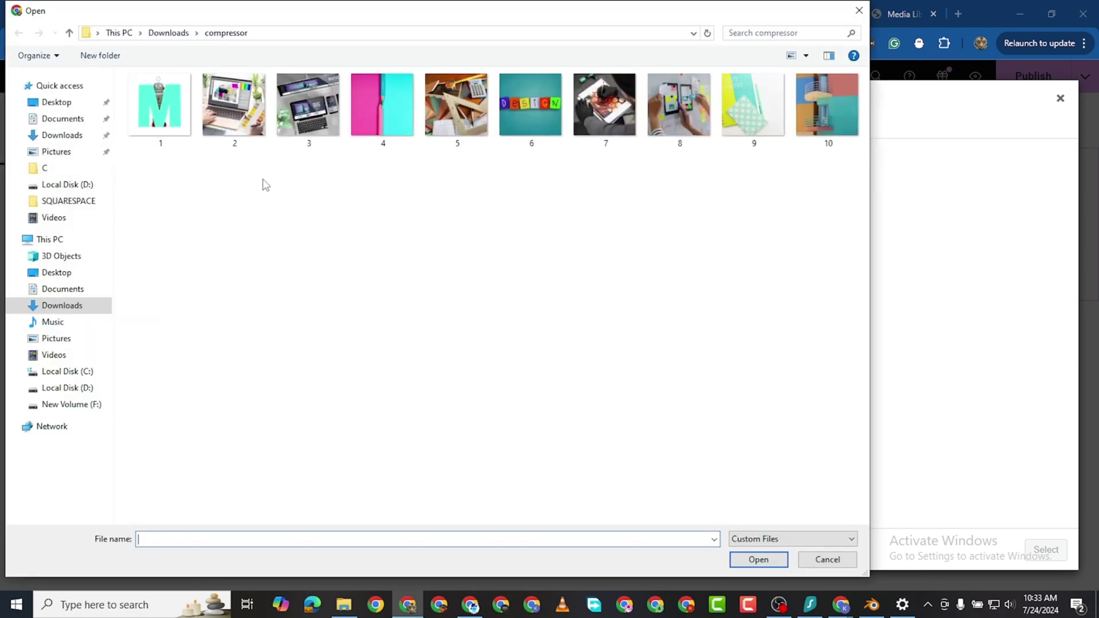
pyautogui.click(67, 137)
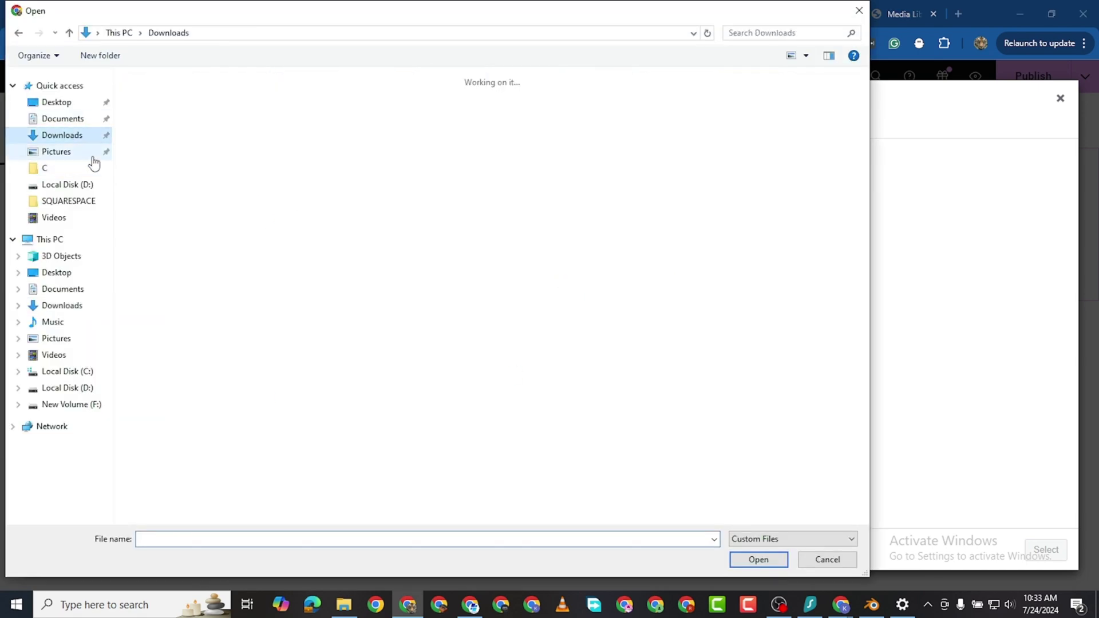
pyautogui.doubleClick(165, 134)
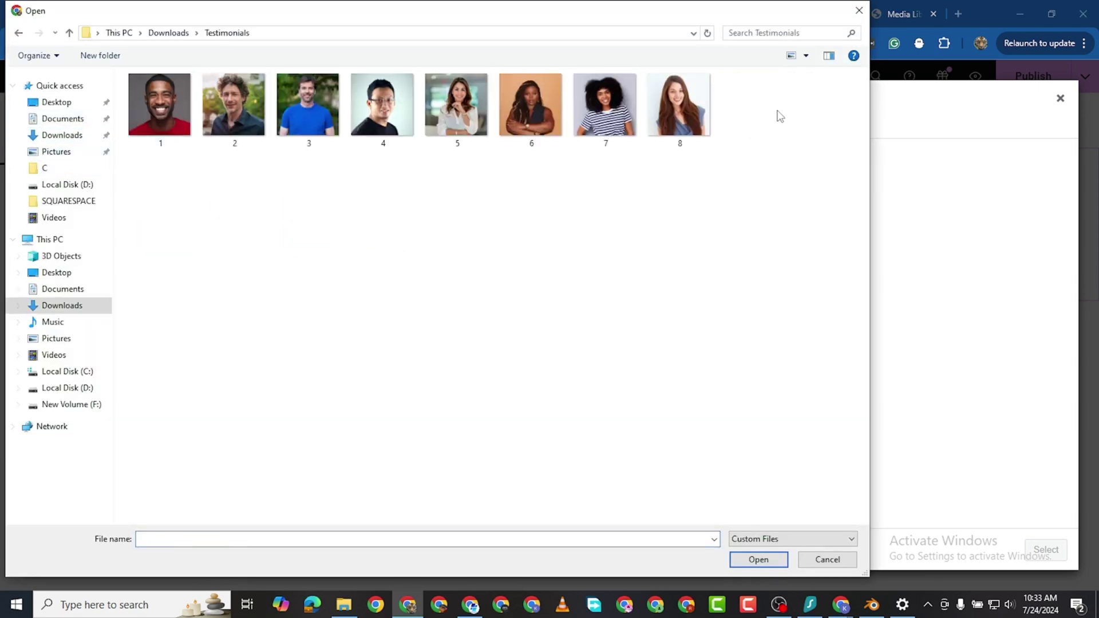
pyautogui.moveTo(781, 116); pyautogui.dragTo(172, 115)
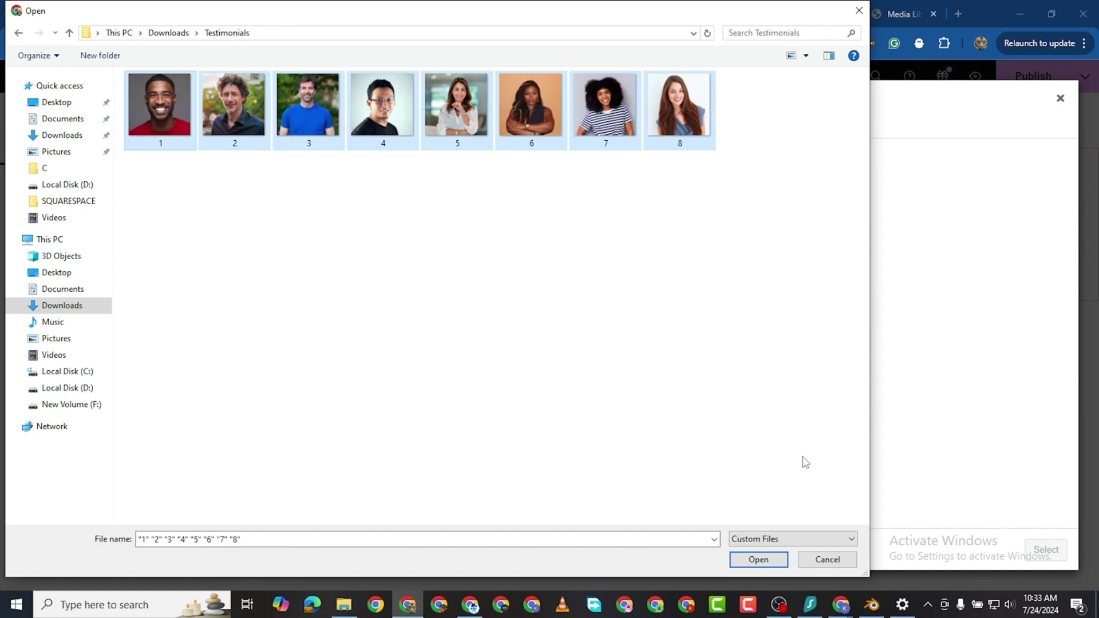
pyautogui.click(759, 560)
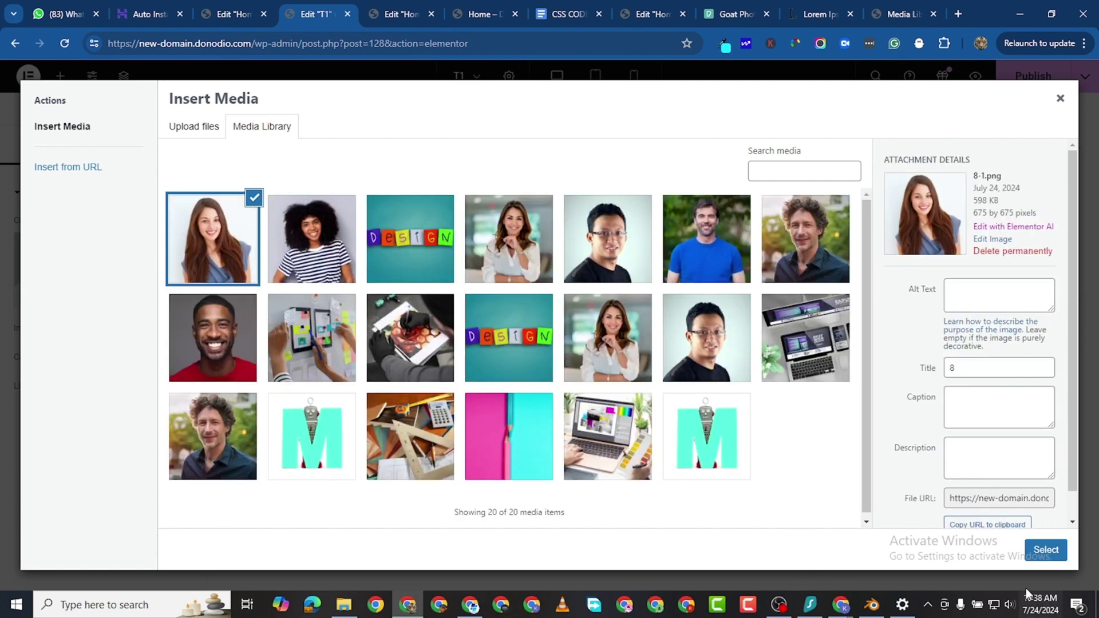
# Step: Use the uploaded image 8-1.png as the picture of the first column's Image widget
pyautogui.click(1041, 554)
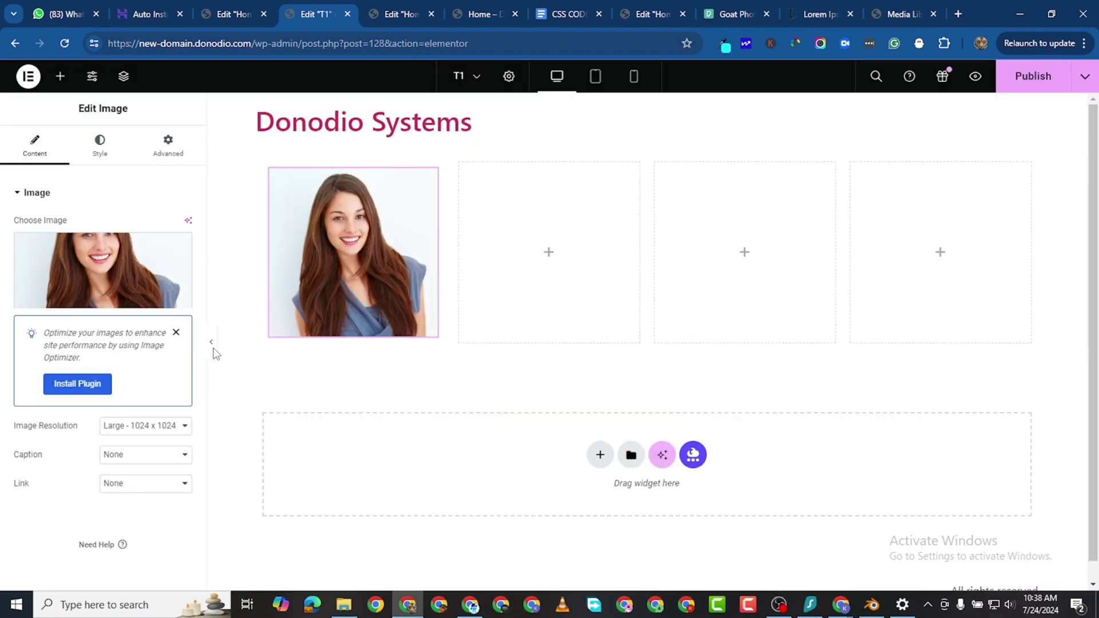
pyautogui.click(87, 265)
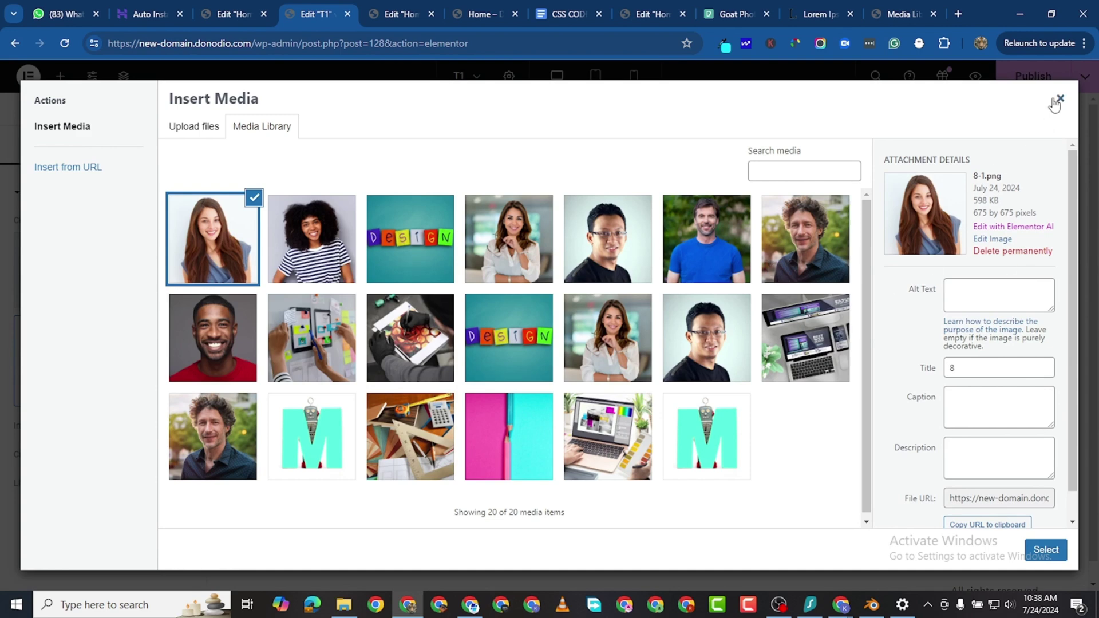
pyautogui.click(1046, 550)
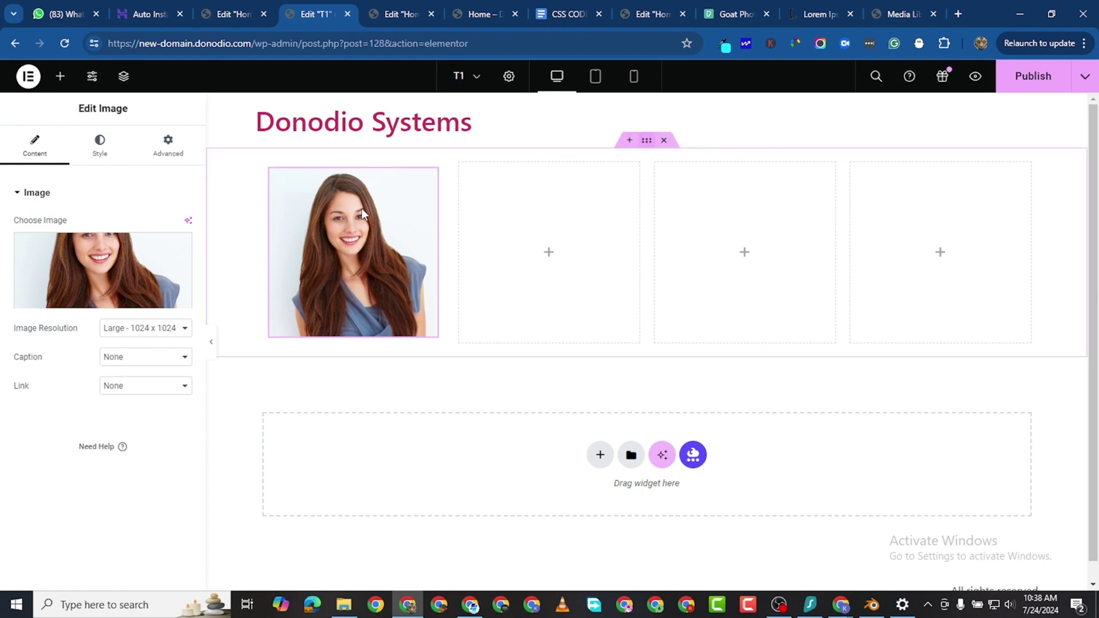
# Step: Give the outer four-column container a classic background in solid black
pyautogui.click(644, 140)
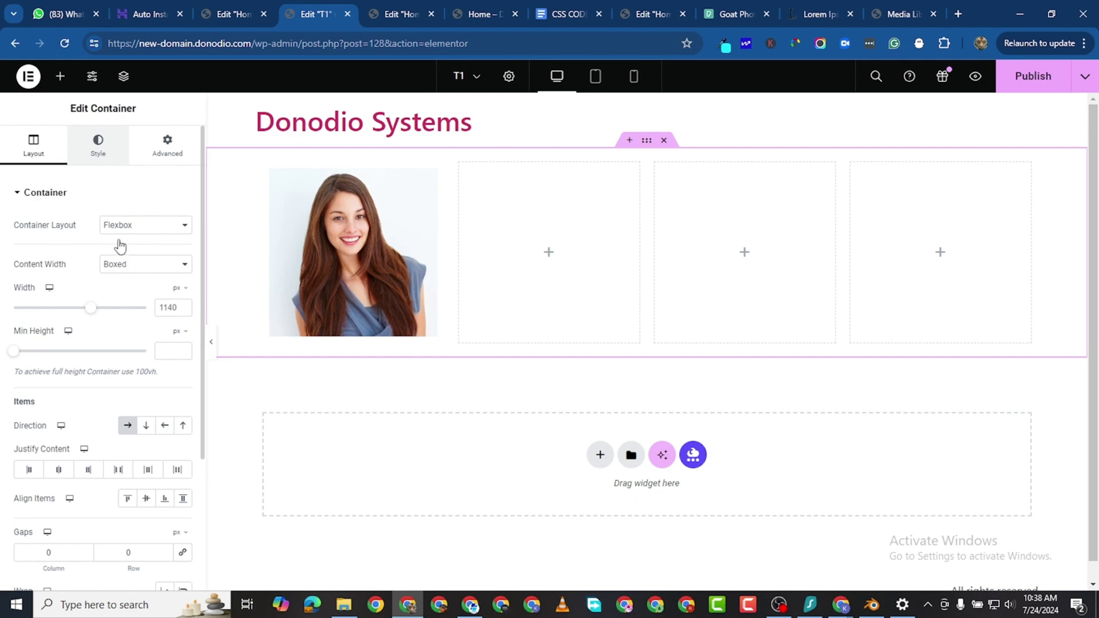
pyautogui.click(99, 150)
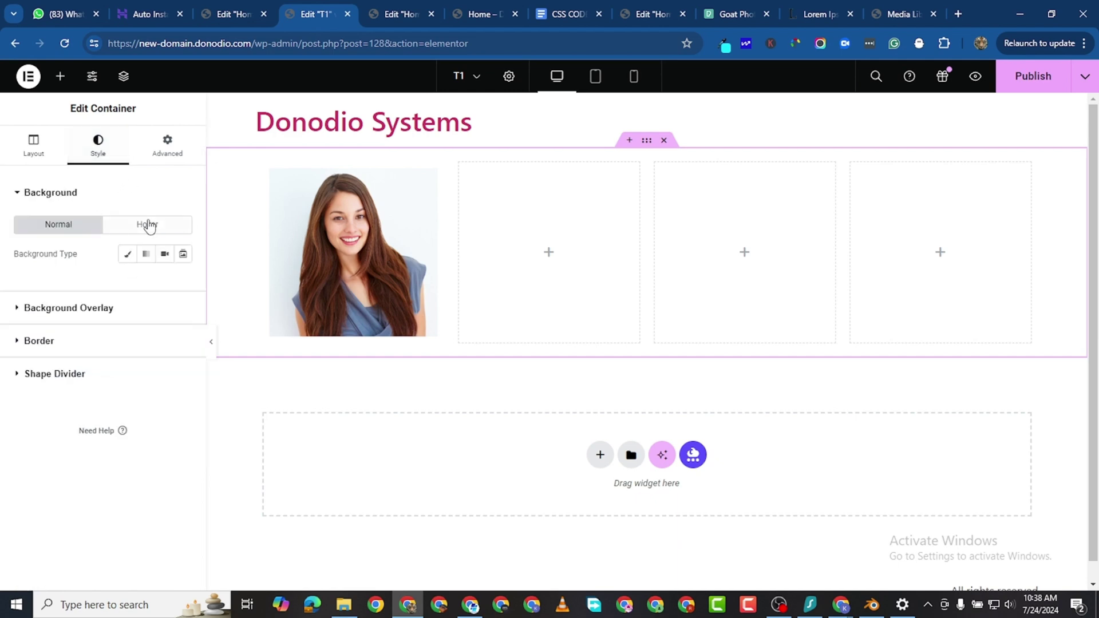
pyautogui.click(128, 255)
pyautogui.click(183, 283)
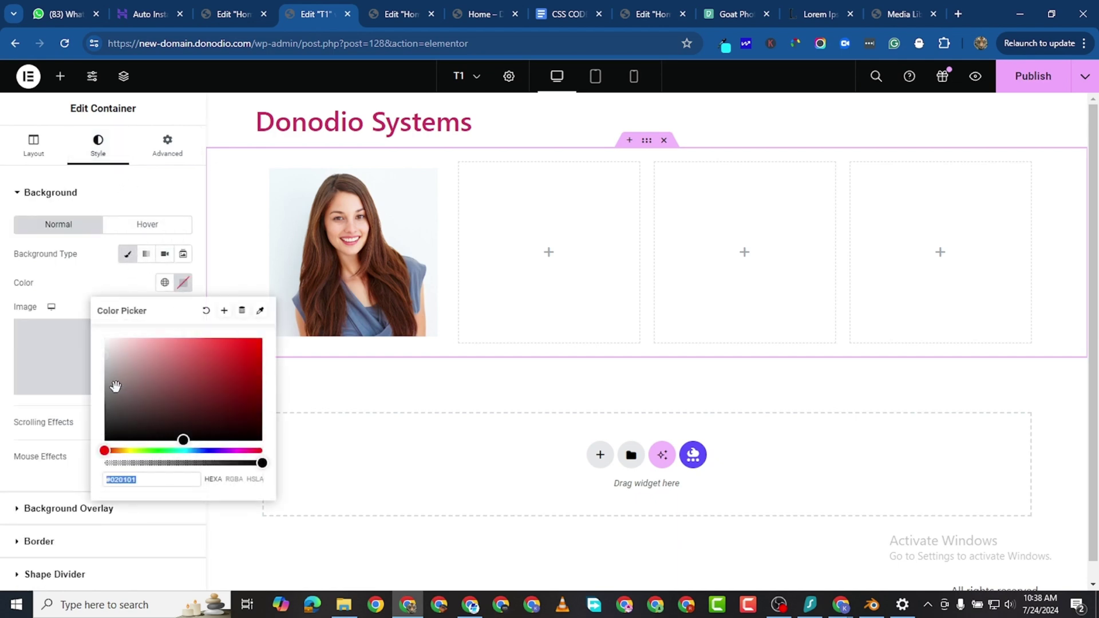
pyautogui.click(100, 445)
pyautogui.click(380, 454)
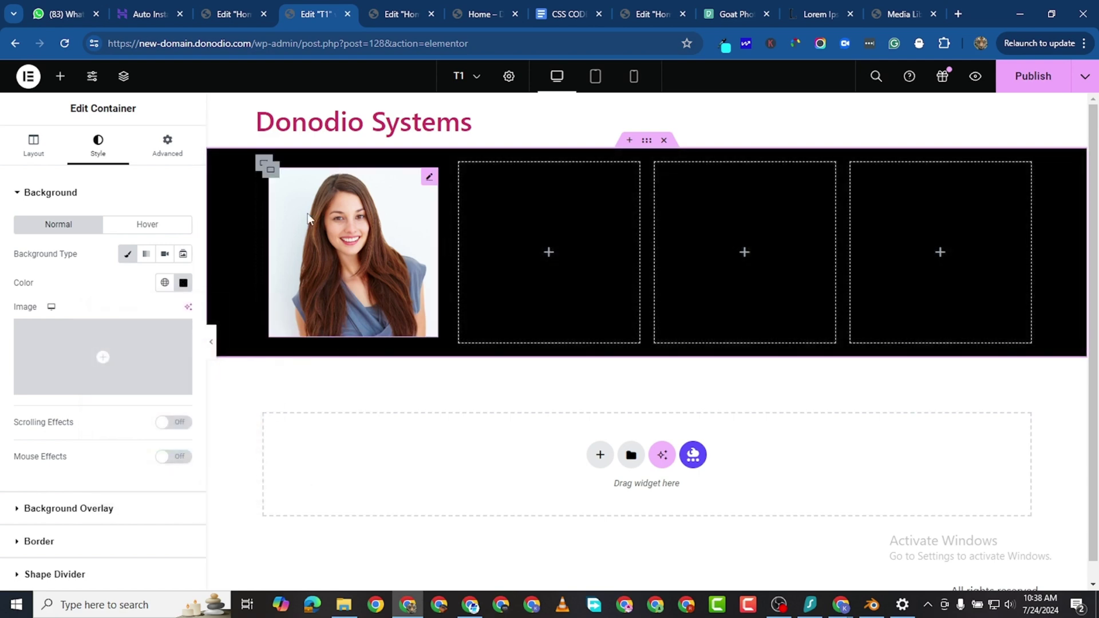
# Step: Set the minimum height of the nested container around the image to 400 px
pyautogui.click(272, 177)
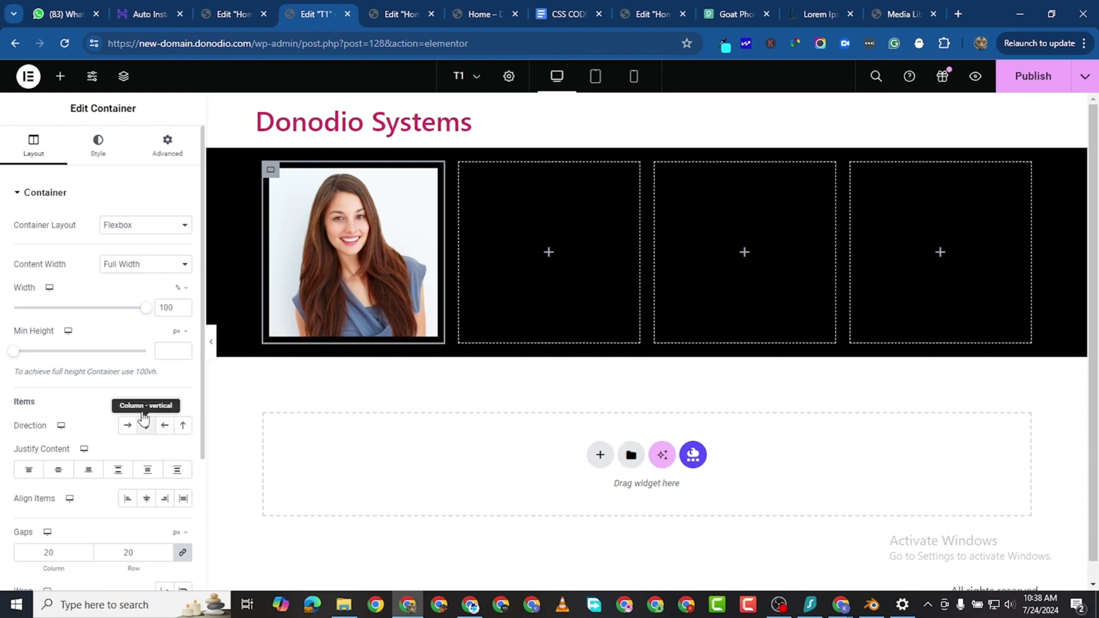
pyautogui.click(166, 351)
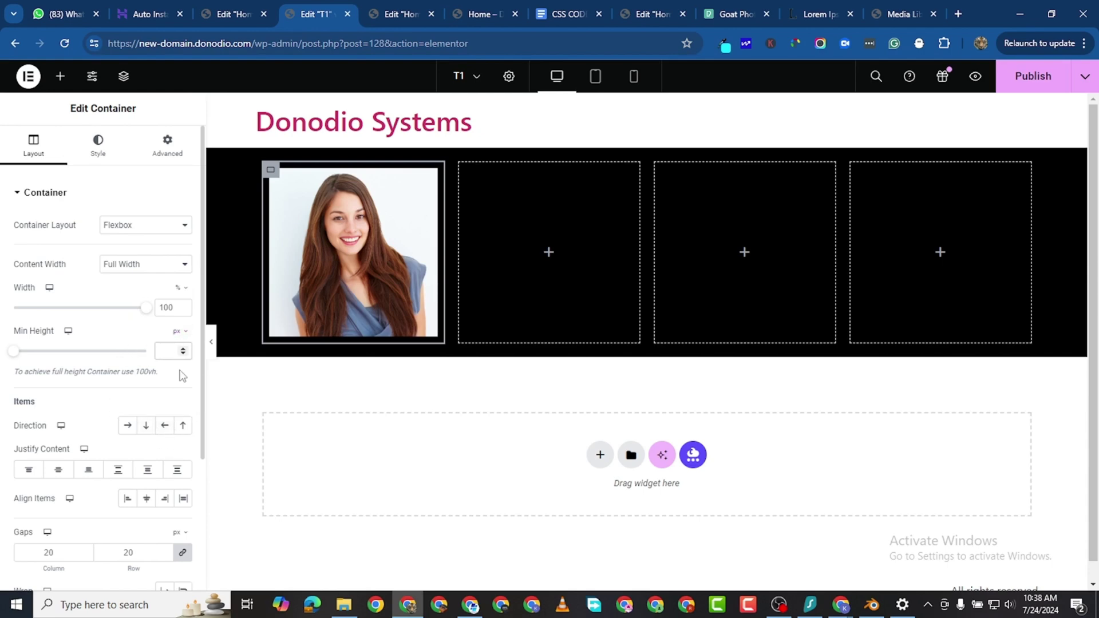
pyautogui.write('400')
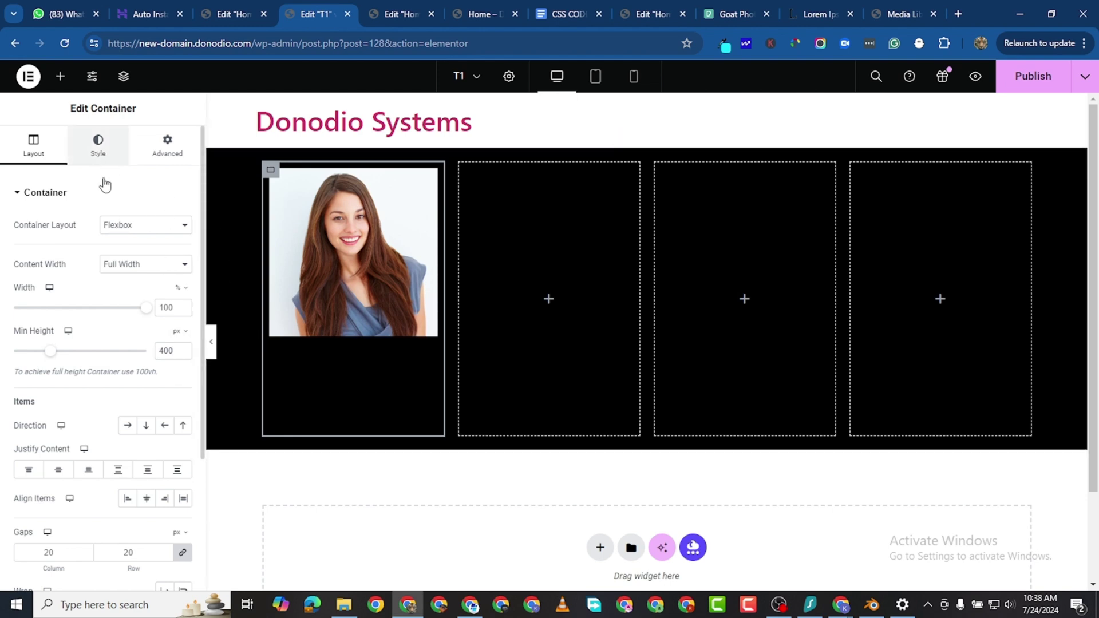
# Step: Give the nested container around the image a classic background in color #000000
pyautogui.click(98, 146)
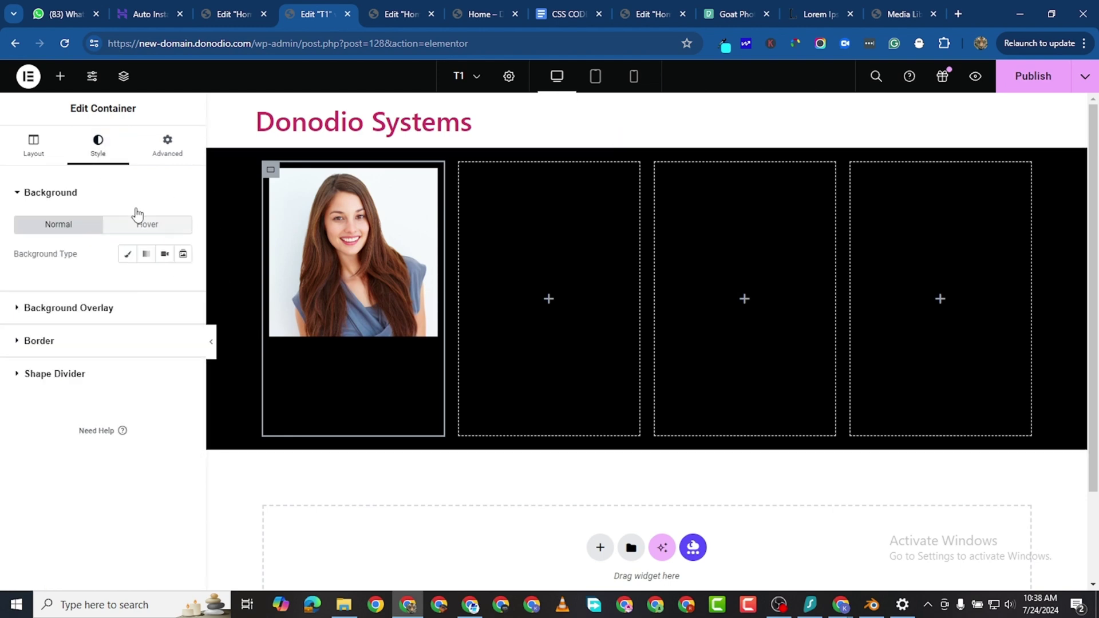
pyautogui.click(128, 254)
pyautogui.click(183, 282)
pyautogui.moveTo(146, 389); pyautogui.dragTo(104, 442)
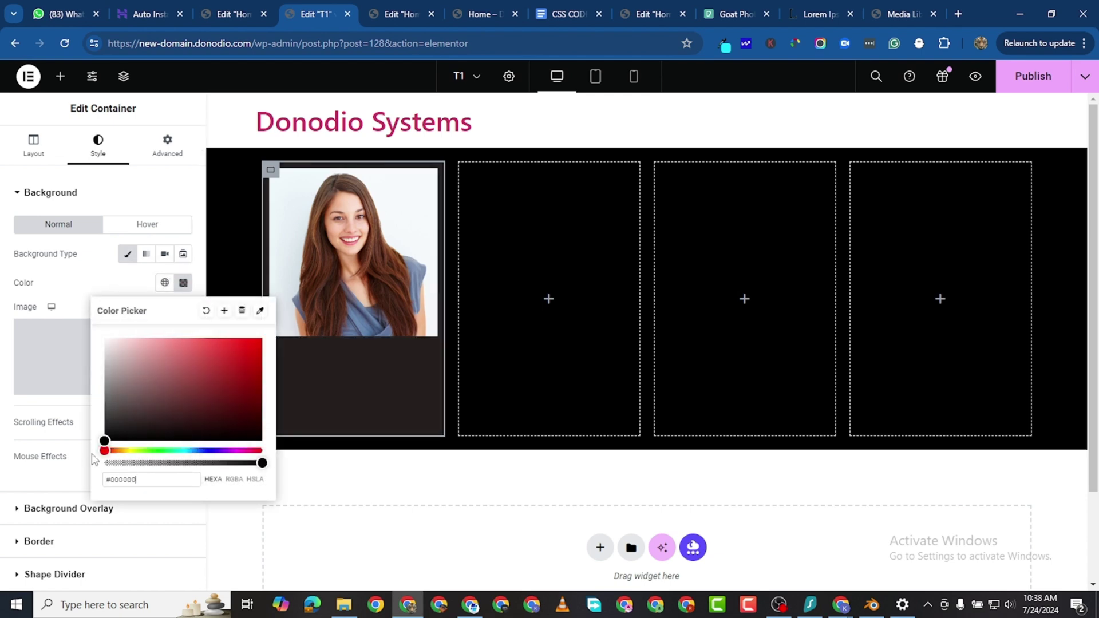
# Step: Add a Text Editor widget below the image in the first column's nested container
pyautogui.click(339, 508)
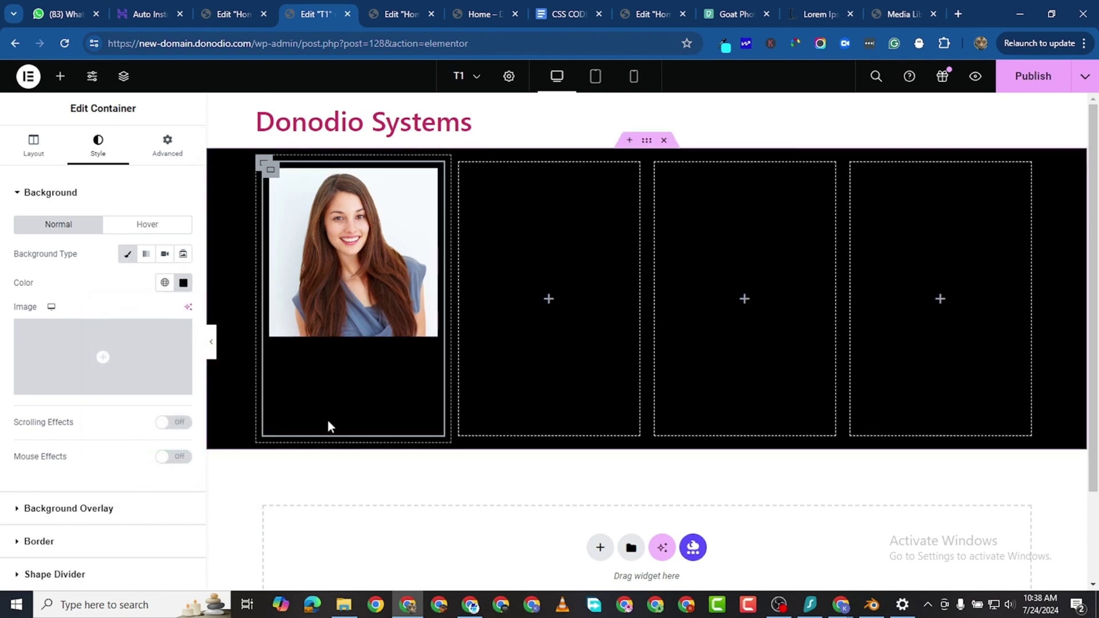
pyautogui.click(61, 76)
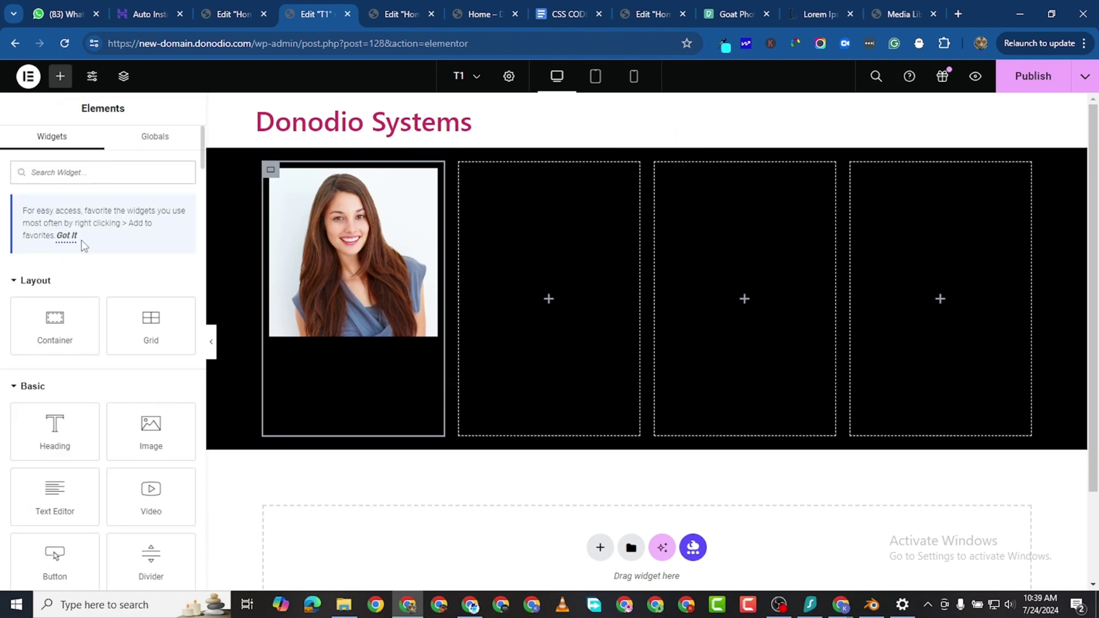
pyautogui.moveTo(55, 492); pyautogui.dragTo(348, 331)
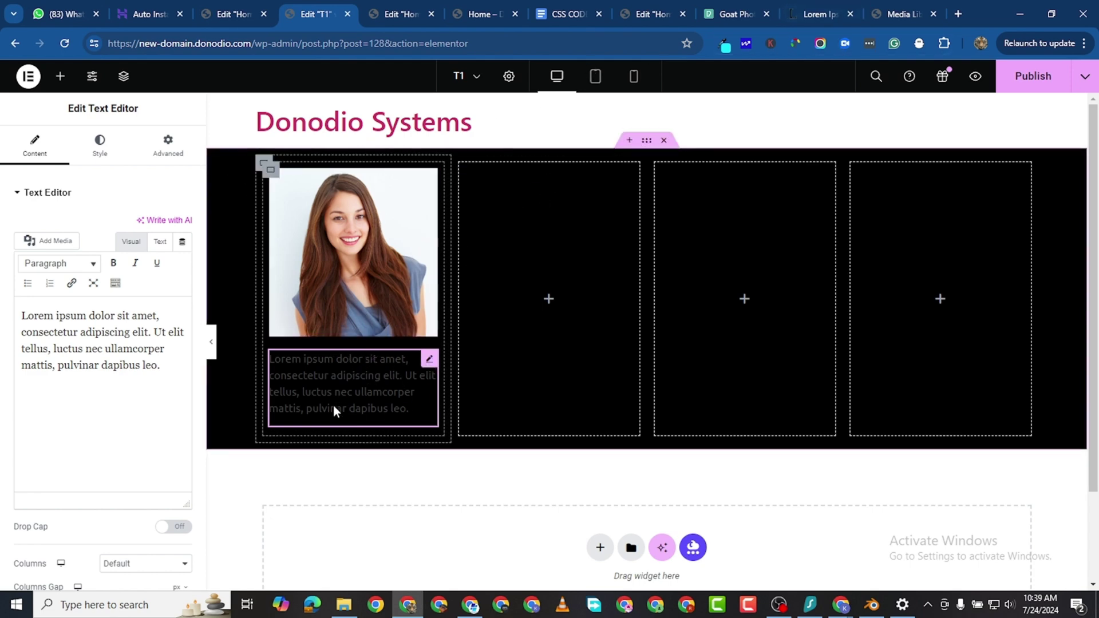
# Step: Give the nested container around the image and text a solid border 2 px wide on all sides
pyautogui.click(270, 175)
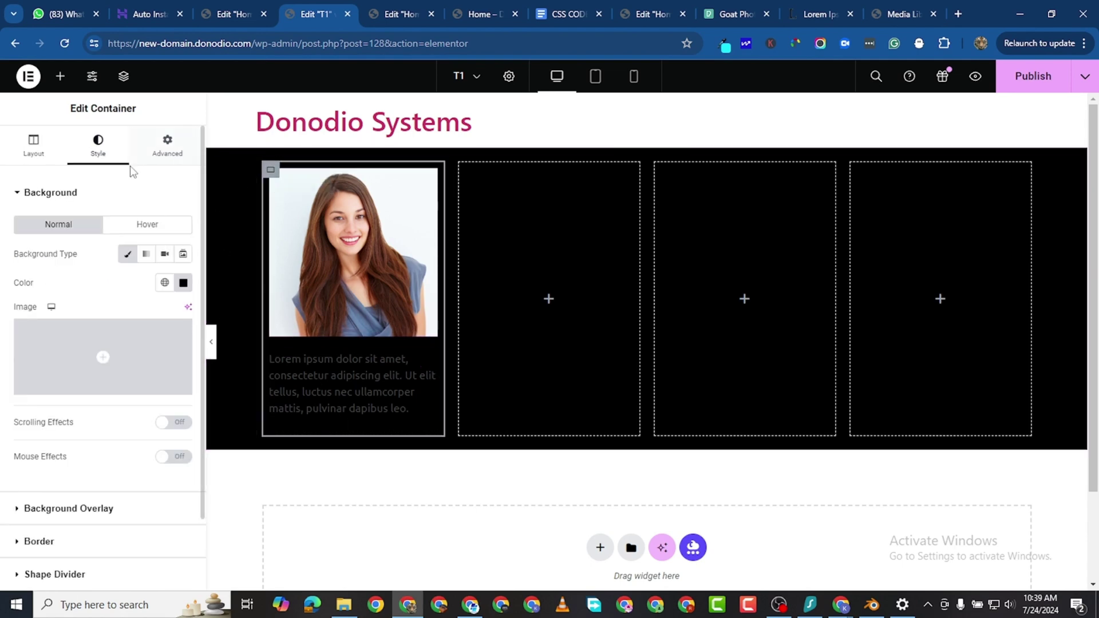
pyautogui.scroll(-1, 63, 442)
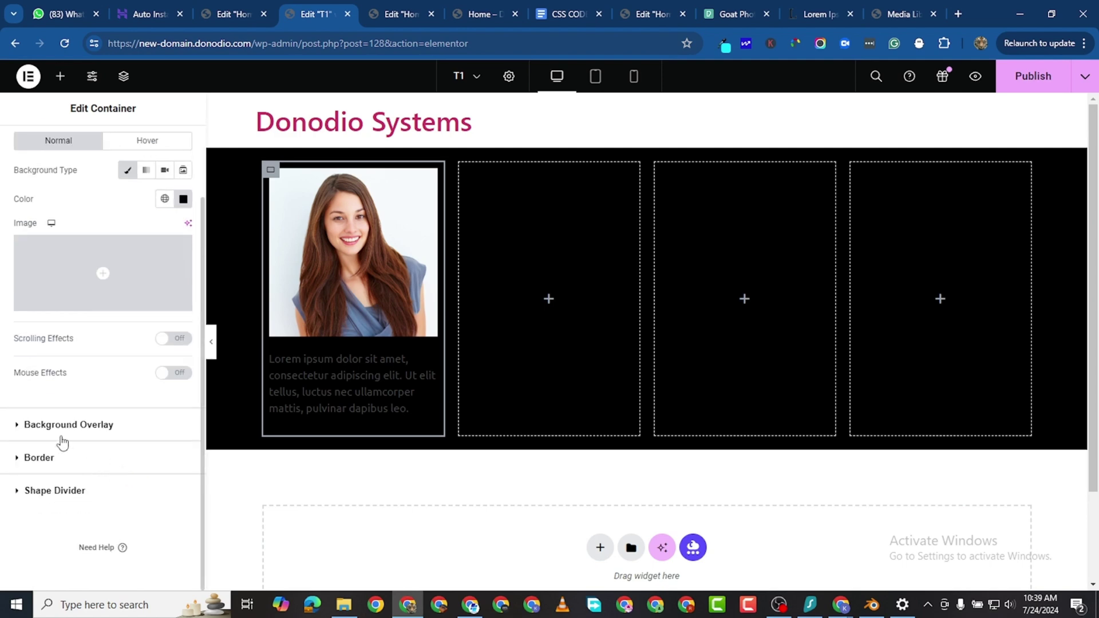
pyautogui.click(18, 470)
pyautogui.click(150, 325)
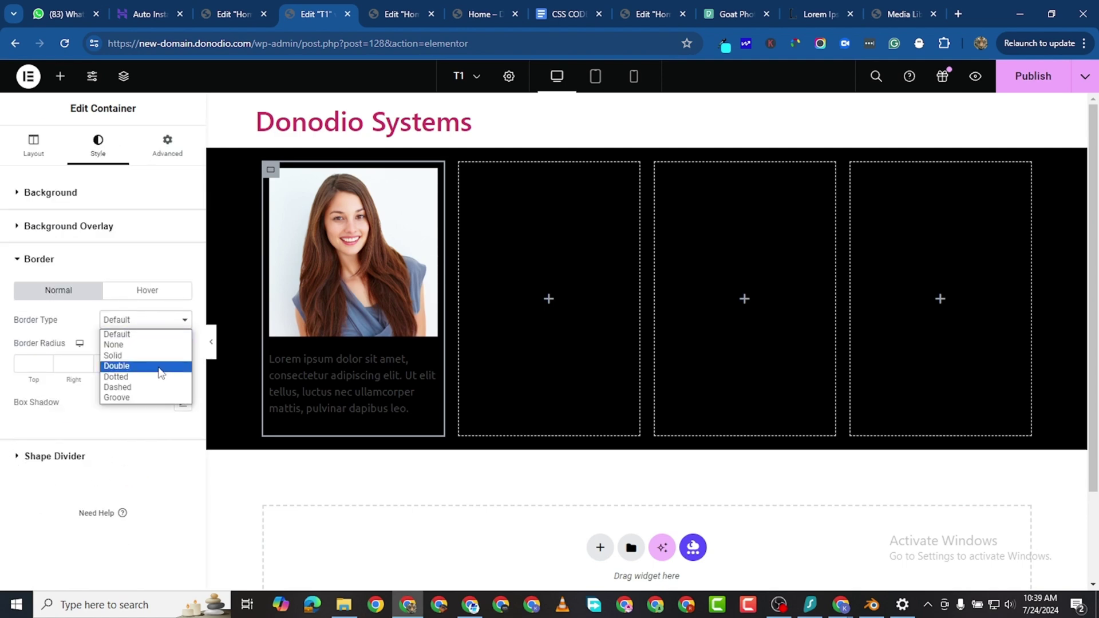
pyautogui.click(152, 354)
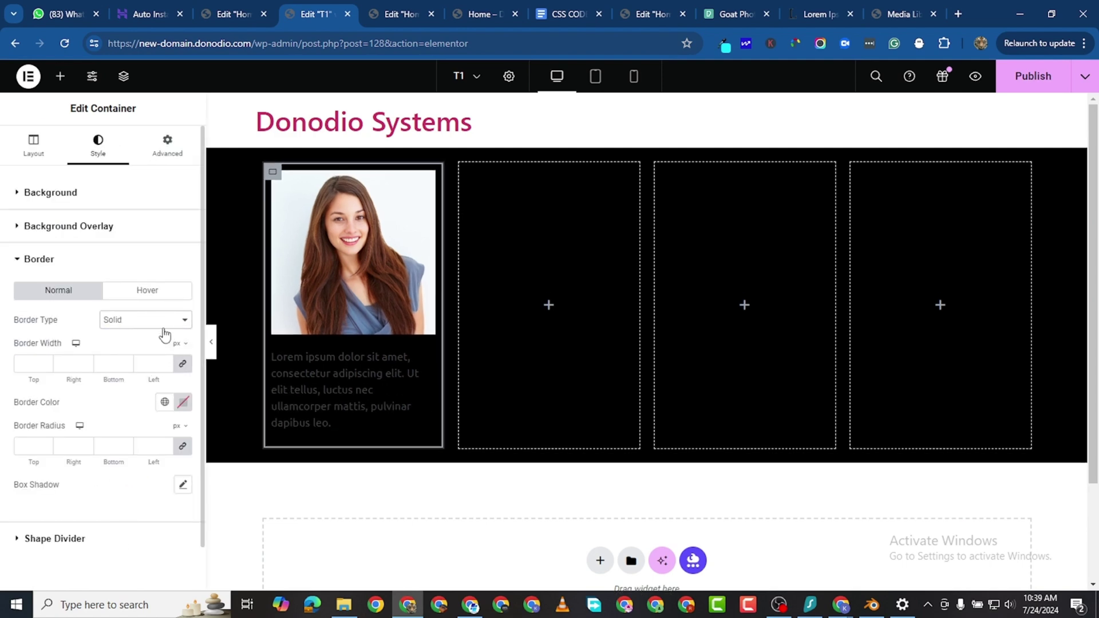
pyautogui.click(166, 362)
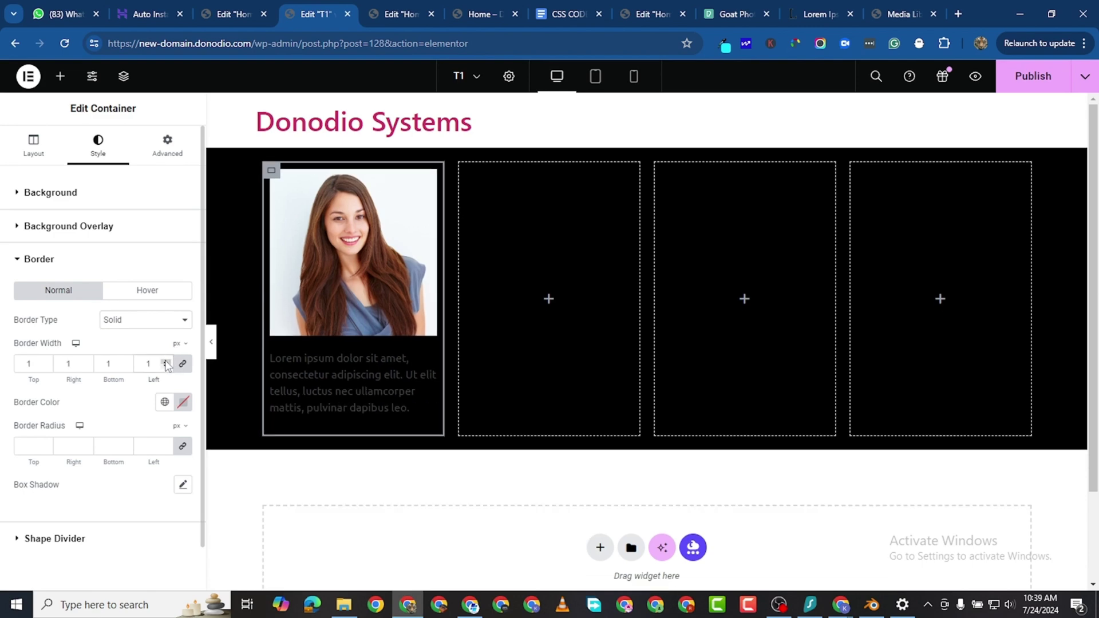
# Step: Set the nested container's border color to white and publish the template
pyautogui.click(182, 403)
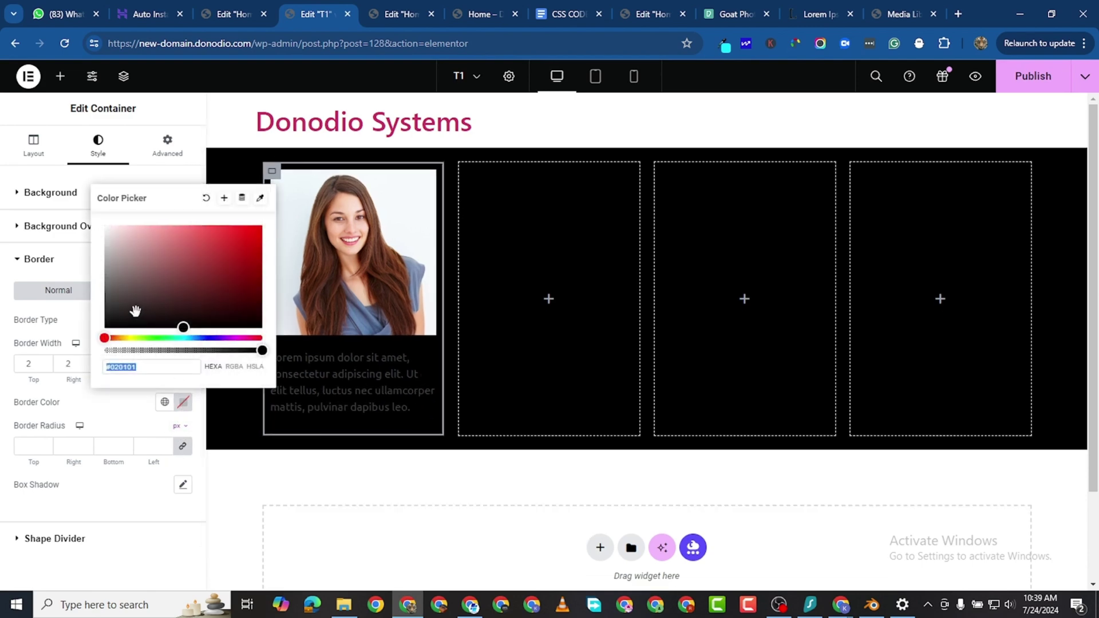
pyautogui.moveTo(135, 312); pyautogui.dragTo(92, 198)
pyautogui.click(35, 259)
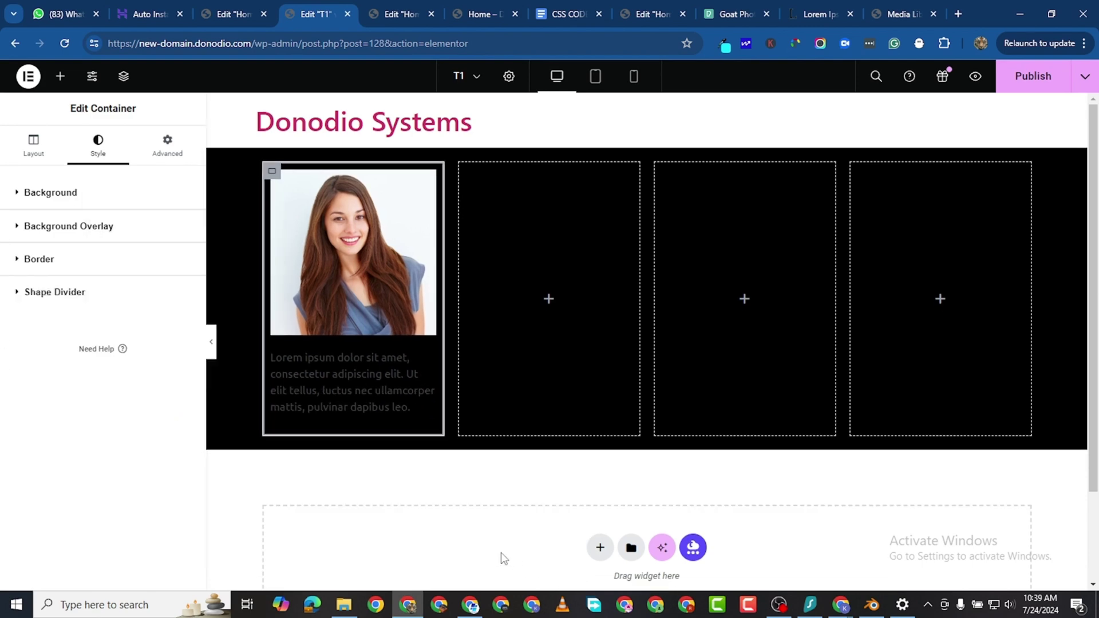
pyautogui.click(1015, 87)
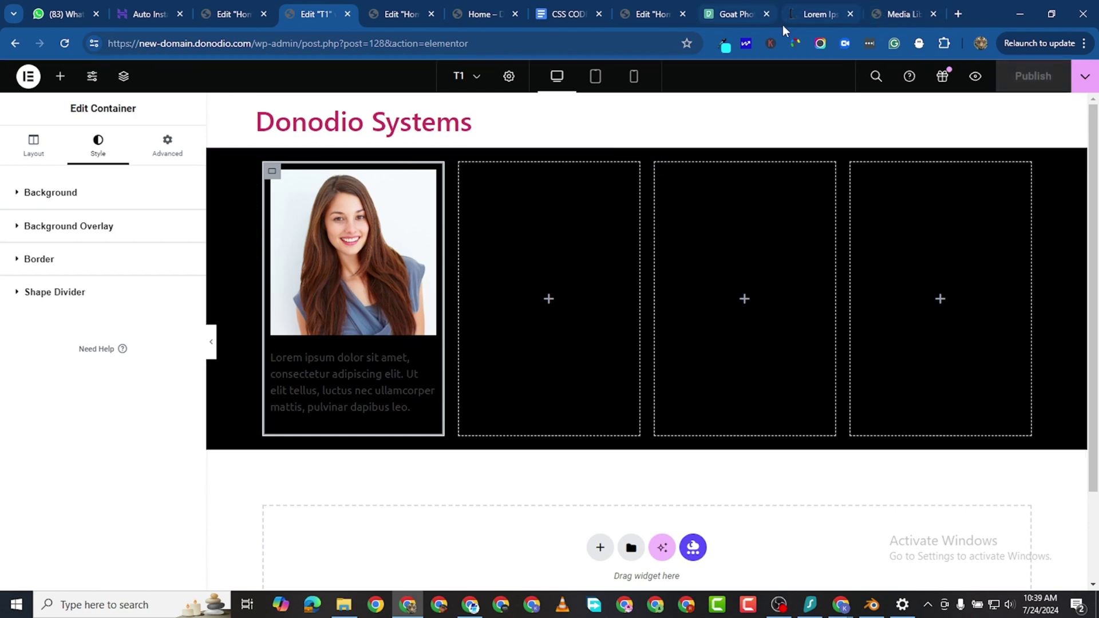
# Step: On lipsum.com, copy the "Why do we use it?" passage from "It is a long established fact" through "'Content here,"
pyautogui.click(801, 16)
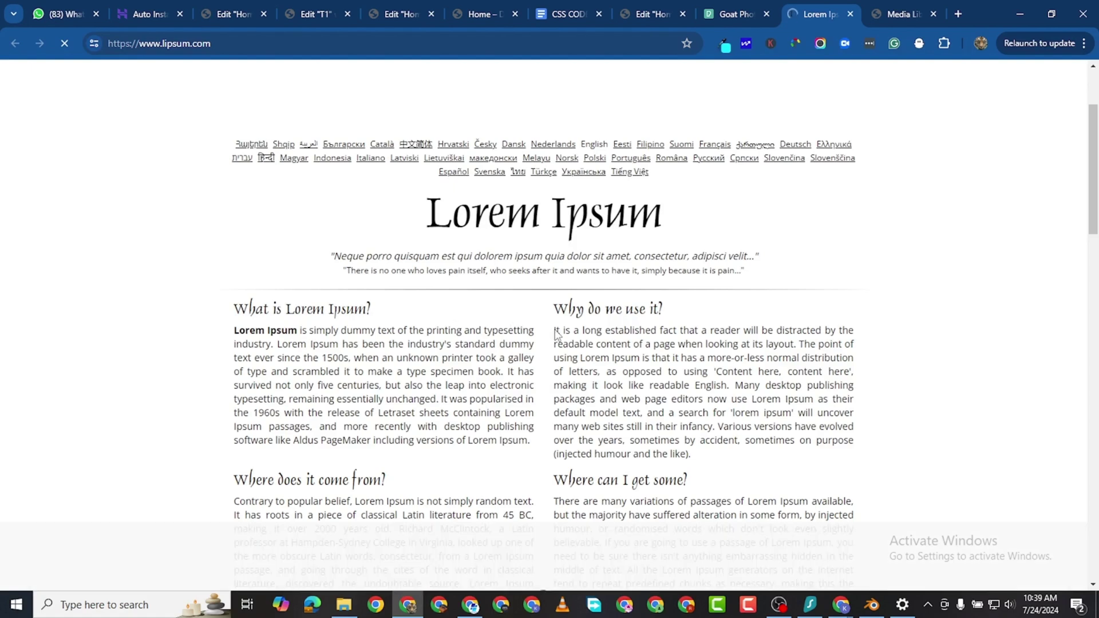
pyautogui.moveTo(610, 344); pyautogui.dragTo(783, 369)
pyautogui.rightClick(783, 369)
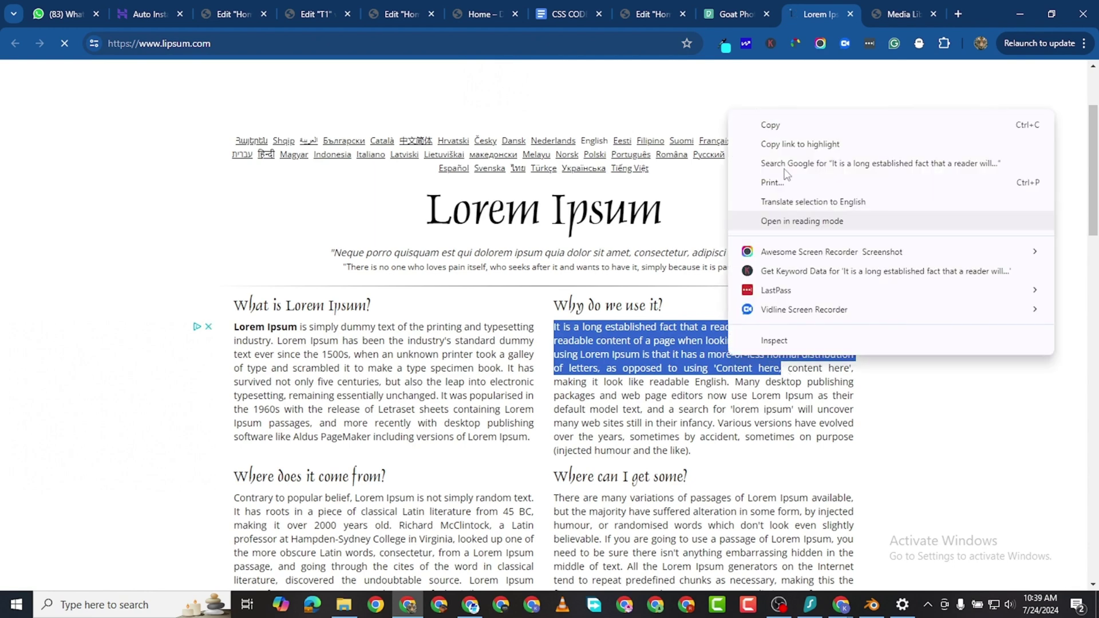
pyautogui.click(781, 126)
# Step: Back in the T1 template, replace the Text Editor widget's placeholder paragraph with the copied passage
pyautogui.click(329, 17)
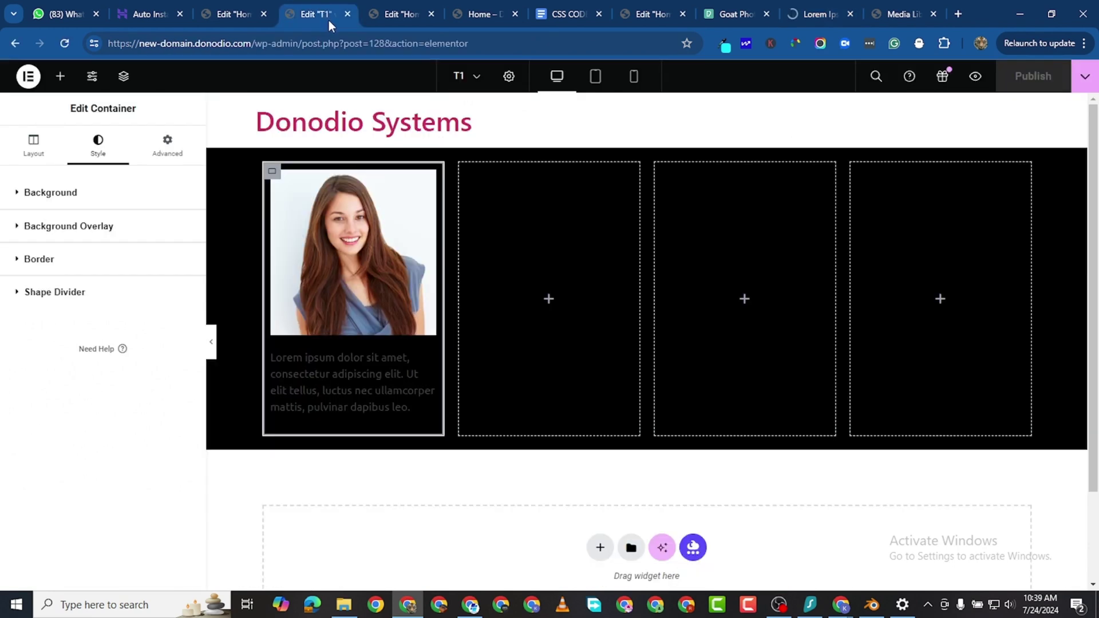
pyautogui.click(344, 388)
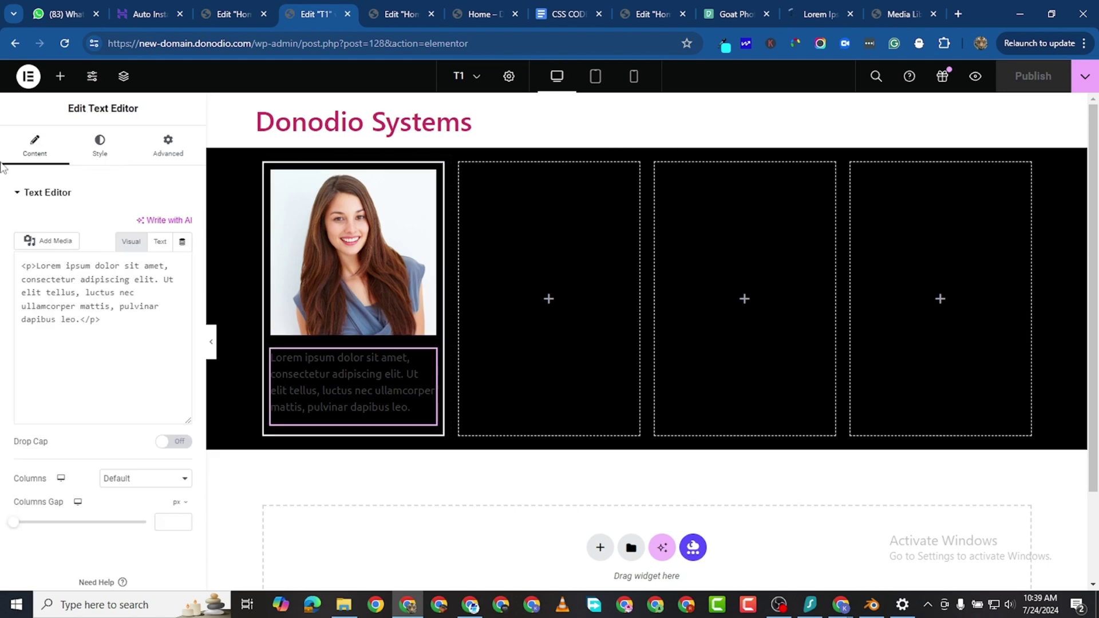
pyautogui.tripleClick(109, 333)
pyautogui.rightClick(108, 334)
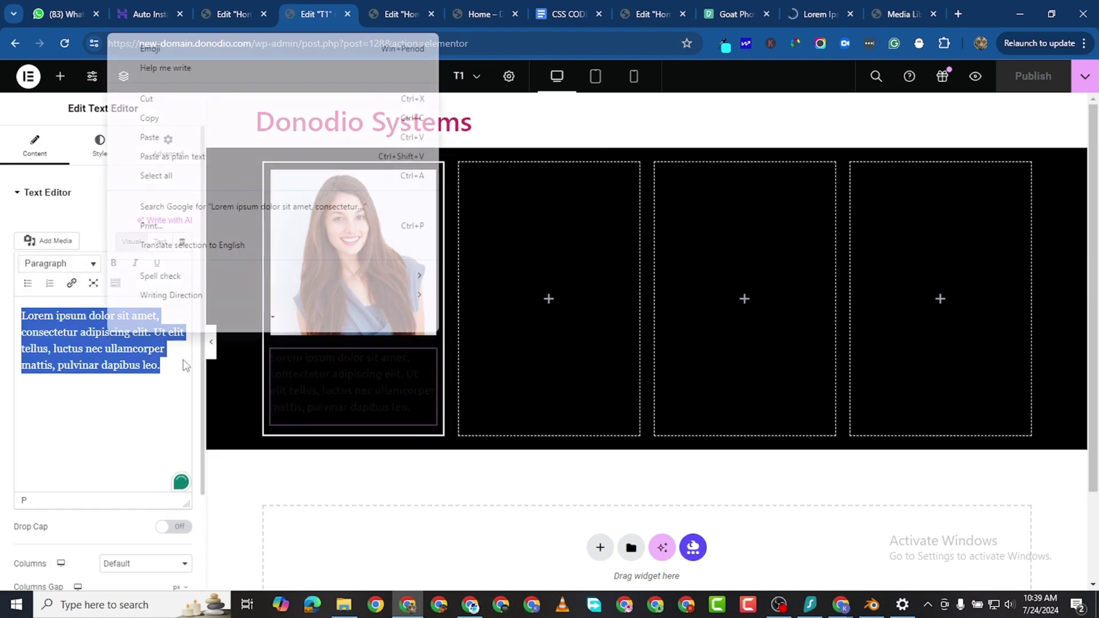
pyautogui.click(181, 140)
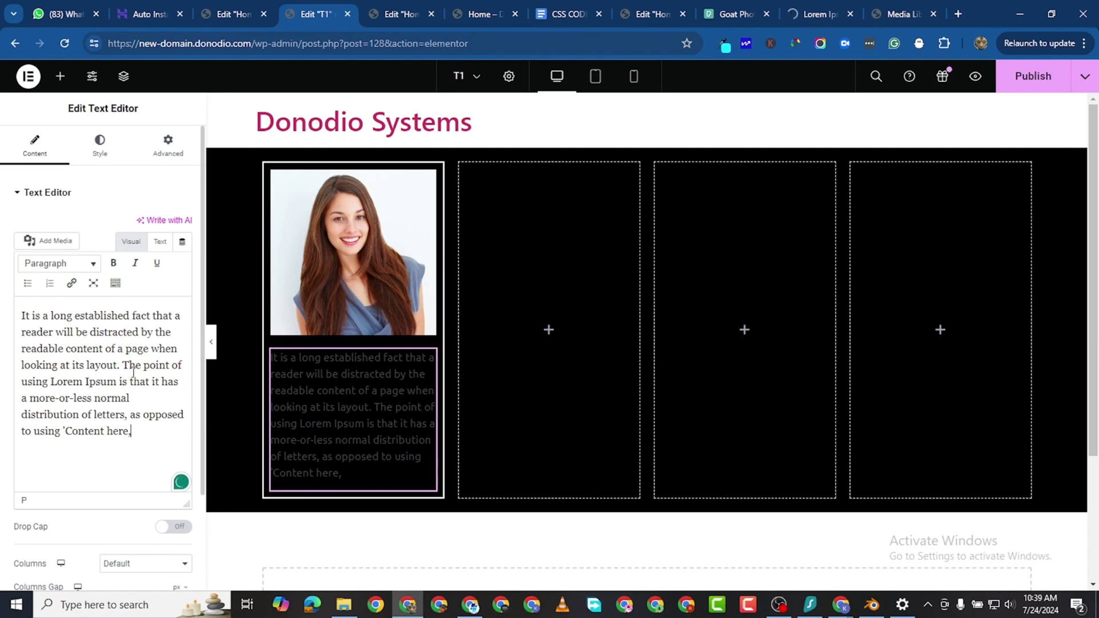
# Step: Delete everything after "looking at its layout." and enclose the remaining sentence in double quotation marks
pyautogui.moveTo(122, 365); pyautogui.dragTo(165, 444)
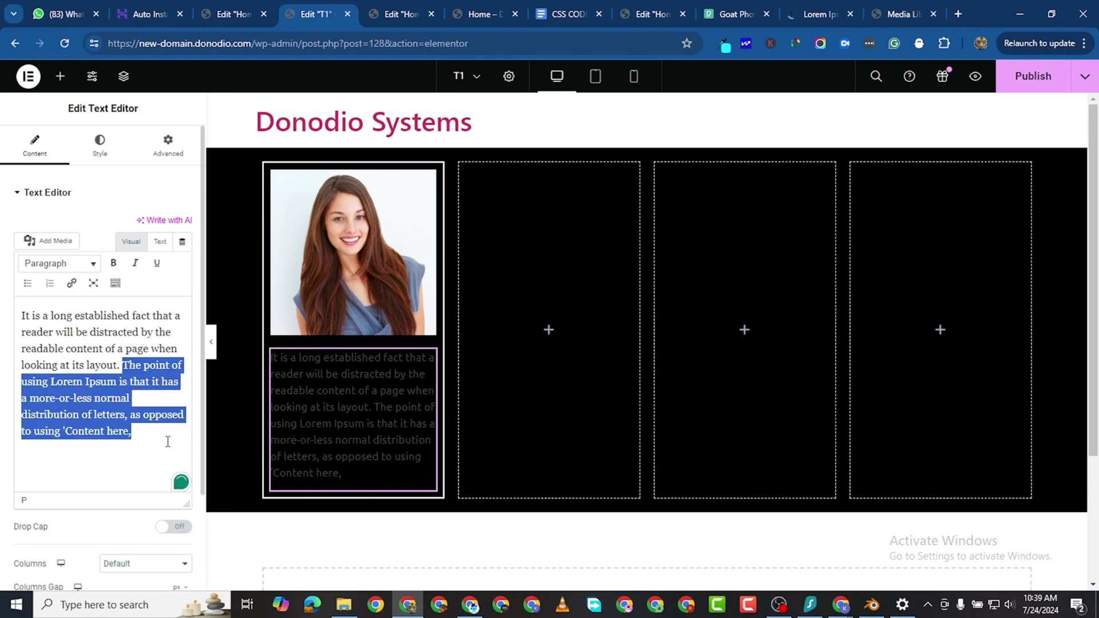
pyautogui.press('BackSpace')
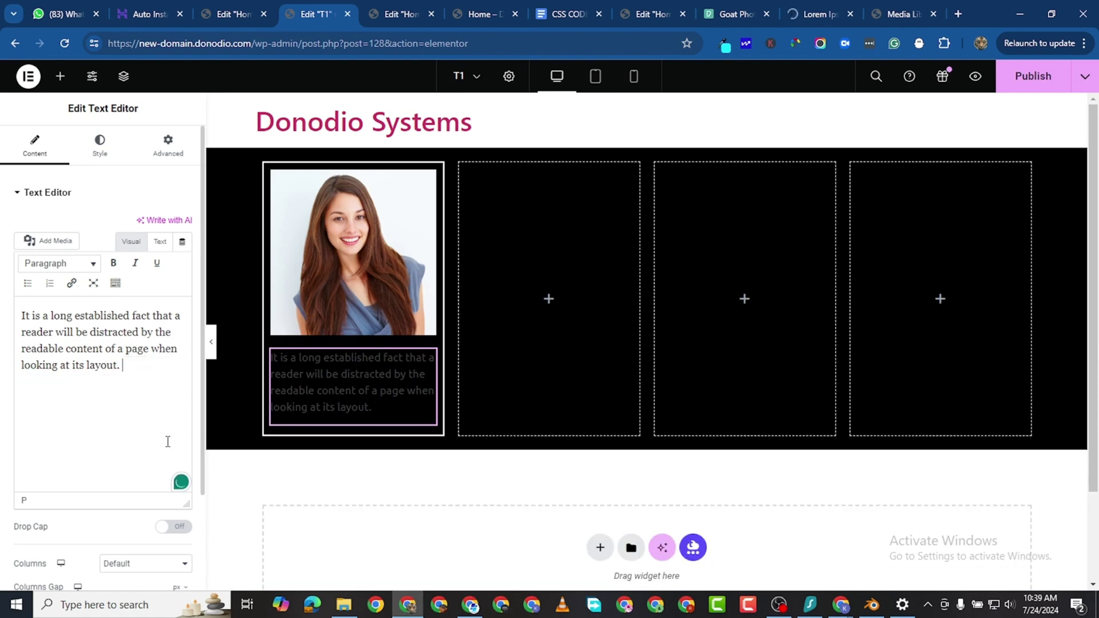
pyautogui.click(22, 315)
pyautogui.write('"')
pyautogui.click(126, 368)
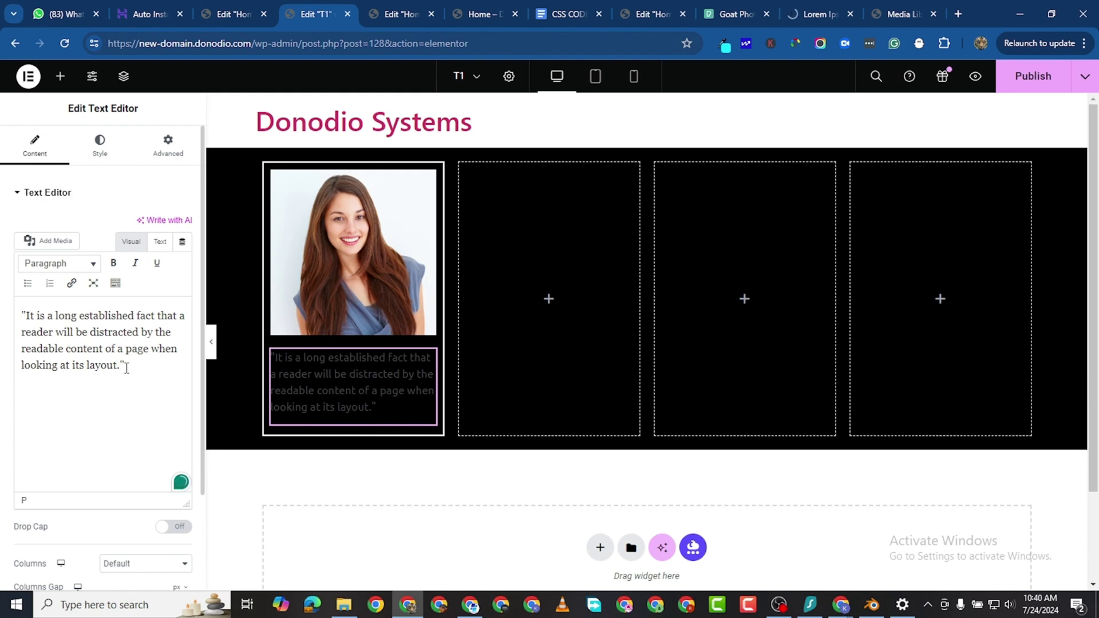
# Step: Add the reviewer's full name after the closing quotation mark of the testimonial
pyautogui.write('ne ')
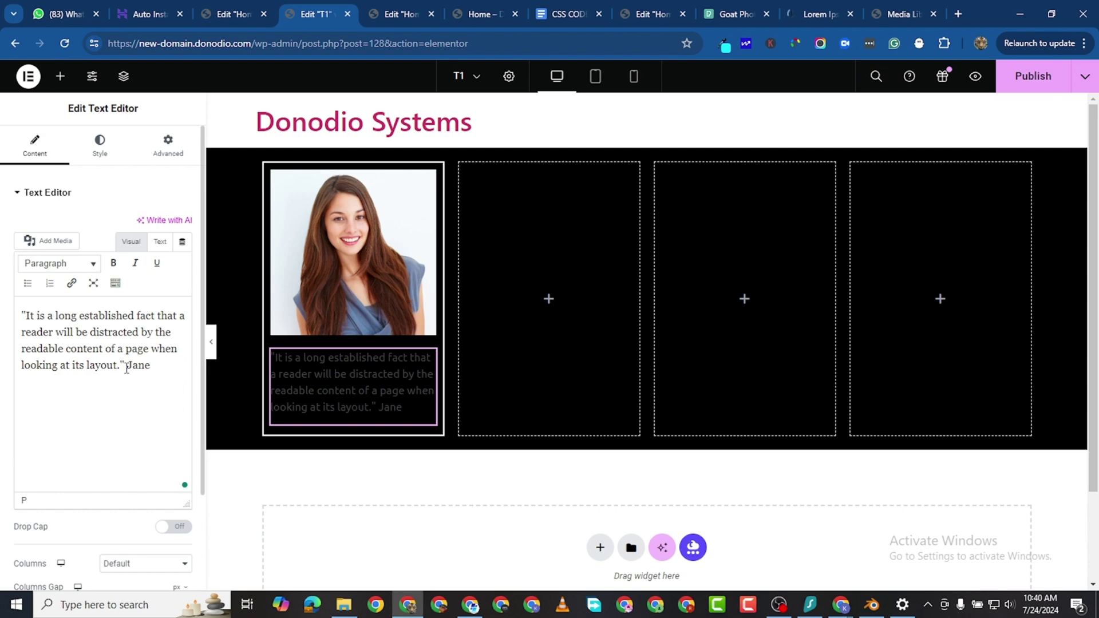
pyautogui.write('Doe')
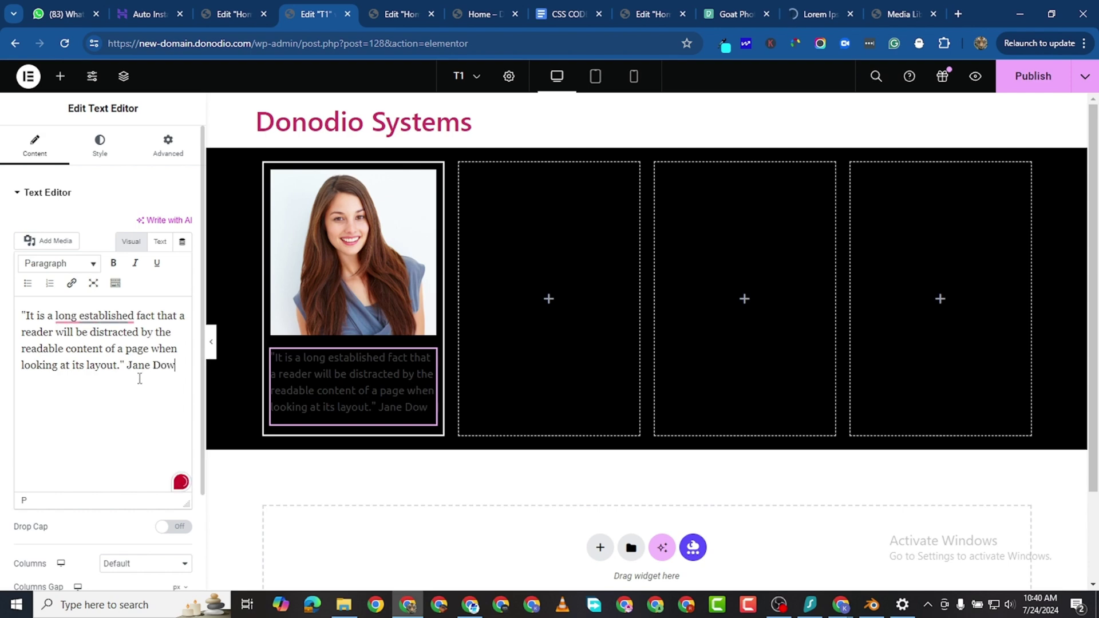
pyautogui.press('BackSpace')
pyautogui.write('e')
# Step: Make the reviewer's name bold and italic, and put a hyphen between the quote and the name
pyautogui.moveTo(128, 365); pyautogui.dragTo(172, 367)
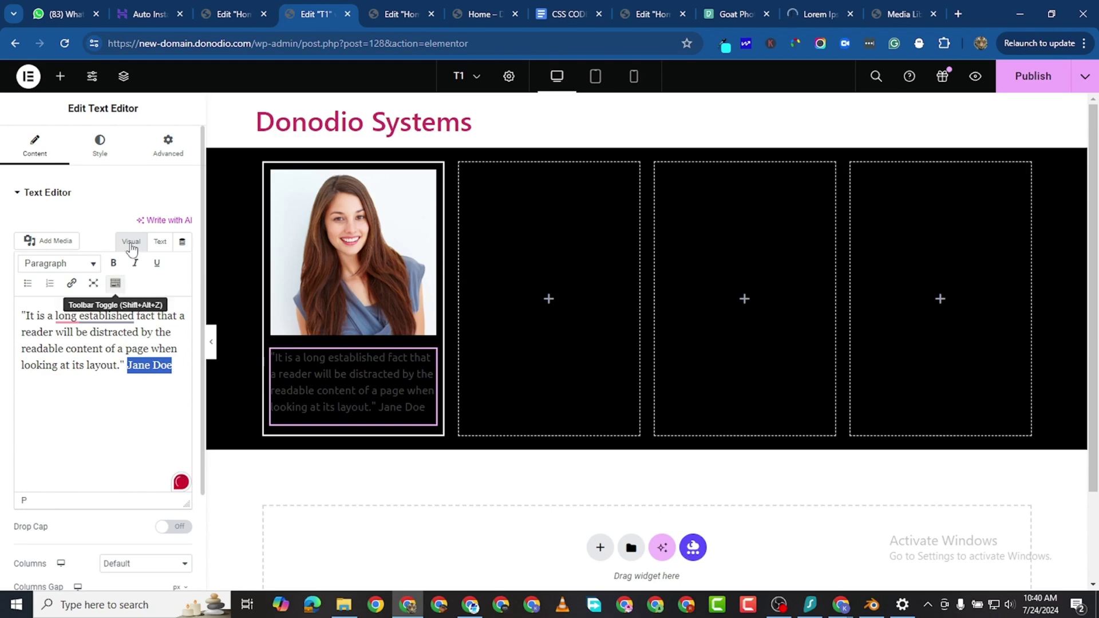
pyautogui.click(113, 263)
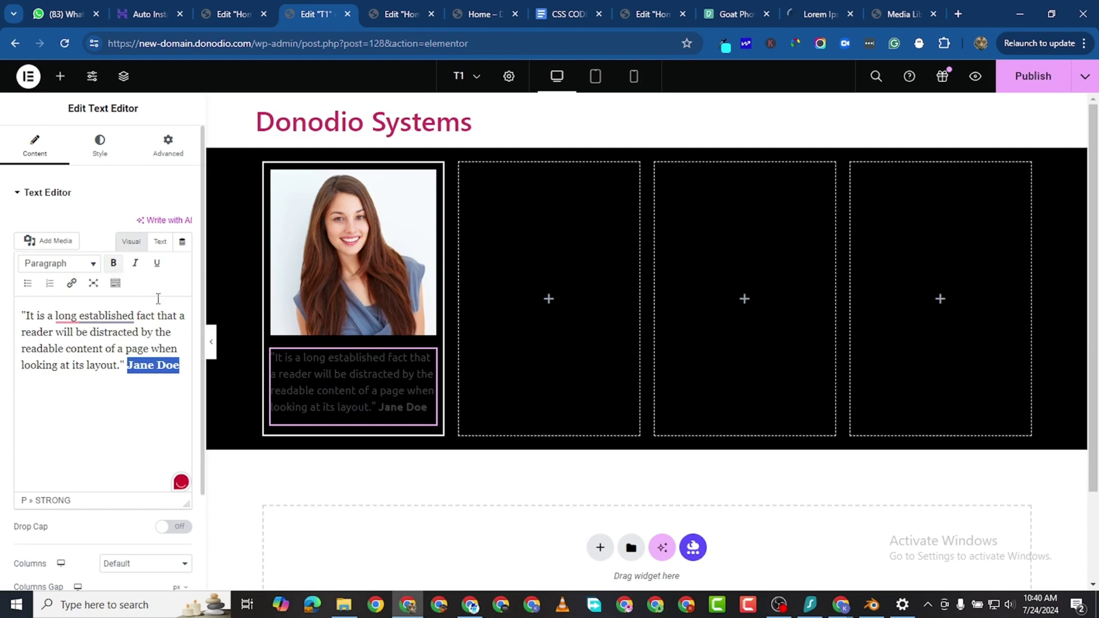
pyautogui.click(135, 263)
pyautogui.click(123, 361)
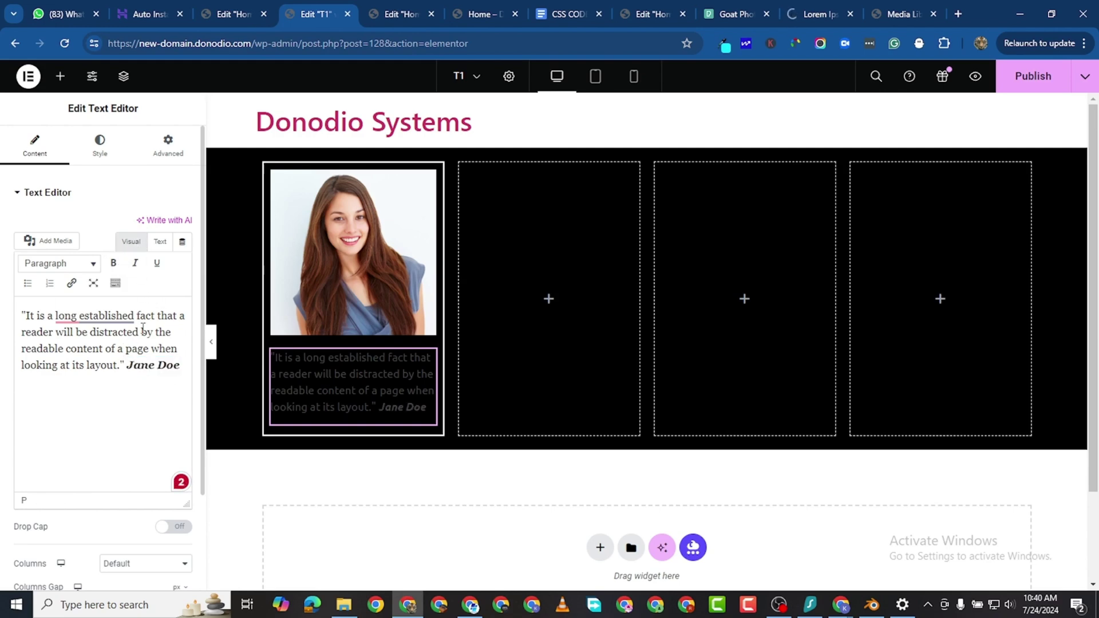
pyautogui.write('-')
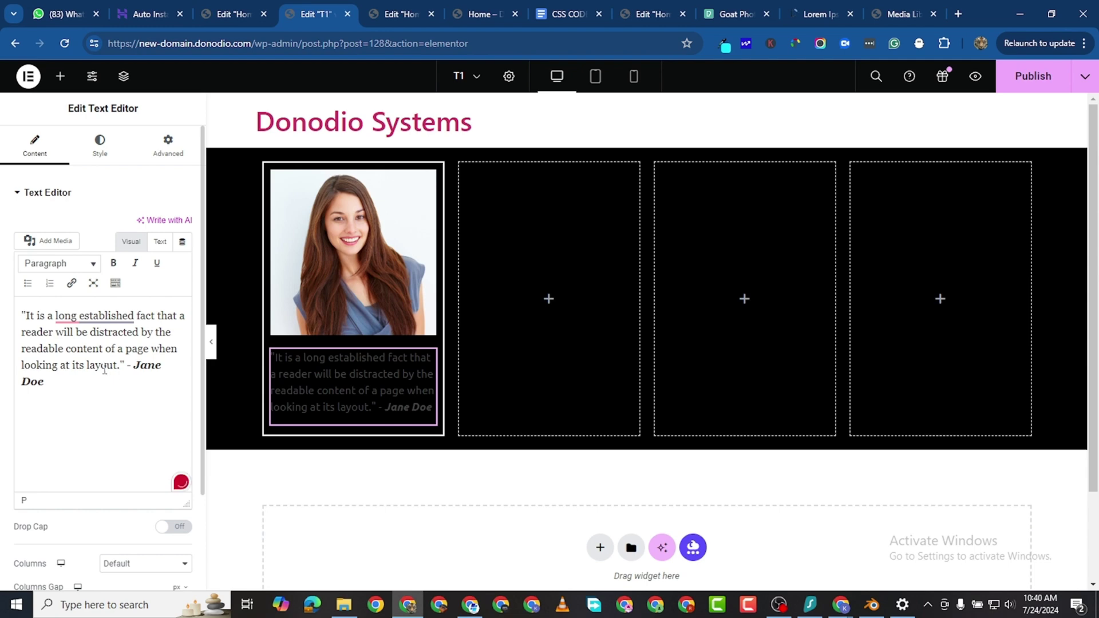
# Step: Set the testimonial's text color to white
pyautogui.click(101, 147)
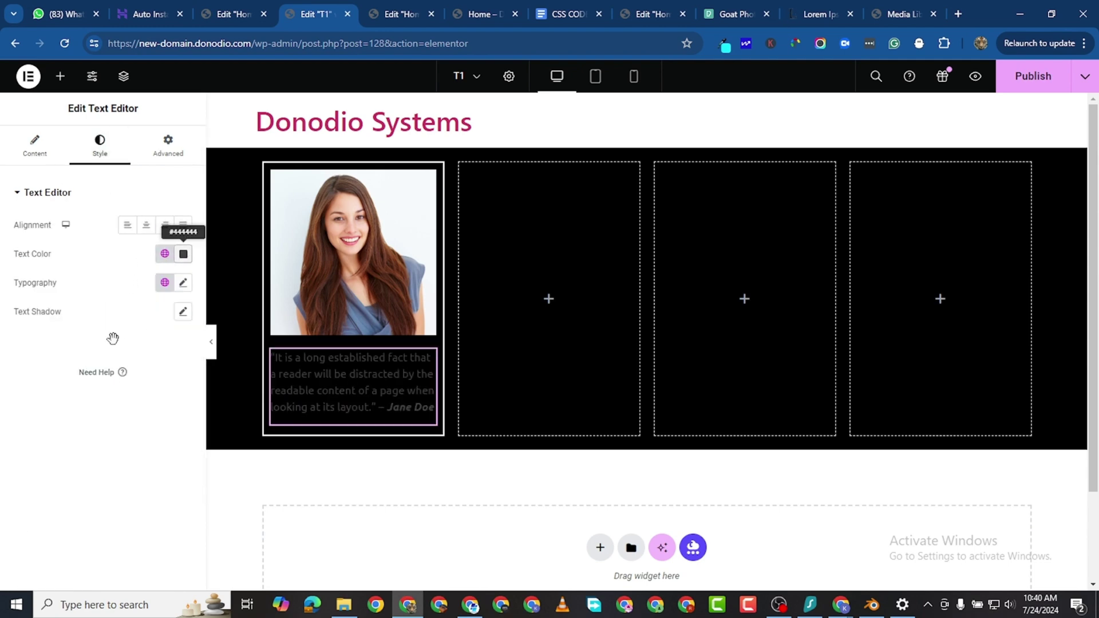
pyautogui.click(183, 254)
pyautogui.moveTo(106, 389); pyautogui.dragTo(85, 287)
pyautogui.click(25, 451)
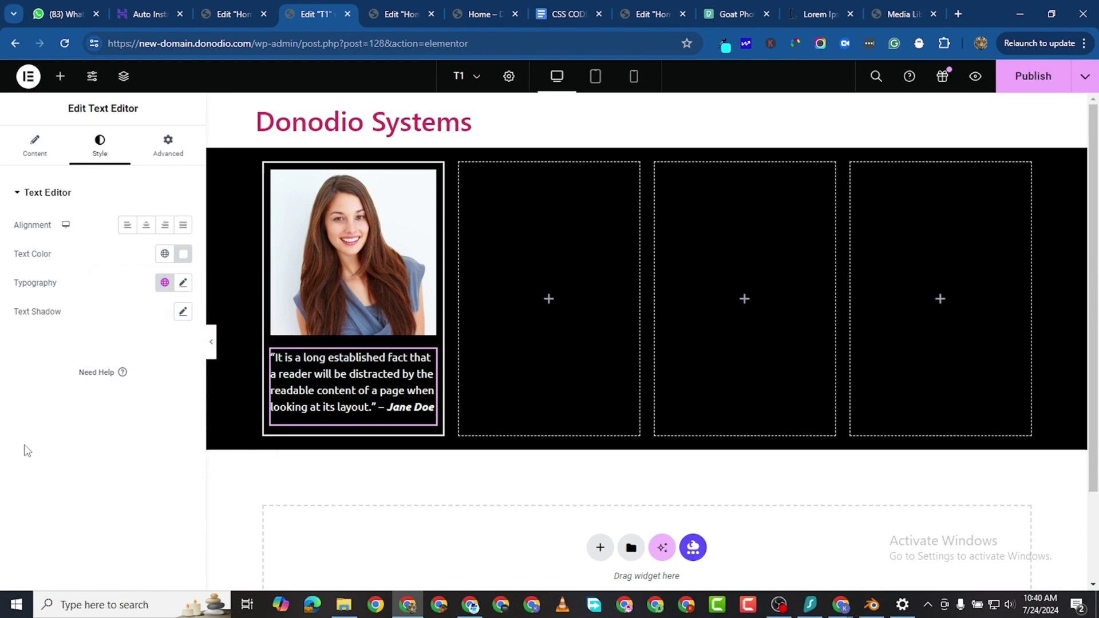
# Step: Set the testimonial's typography to weight 500 (Medium) and size 15 px
pyautogui.click(183, 283)
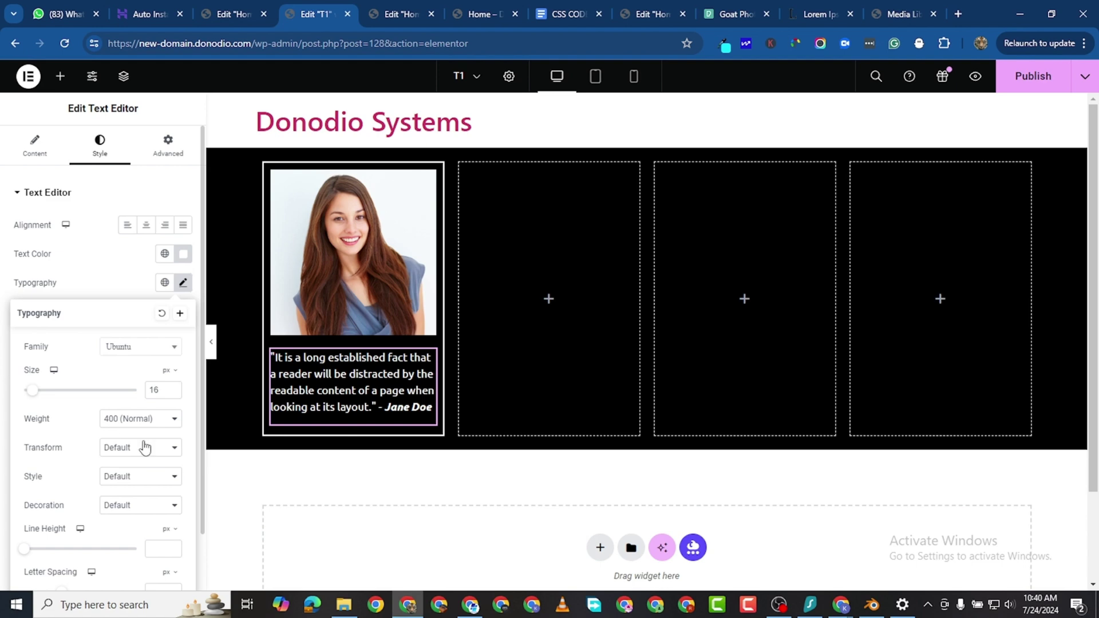
pyautogui.click(140, 419)
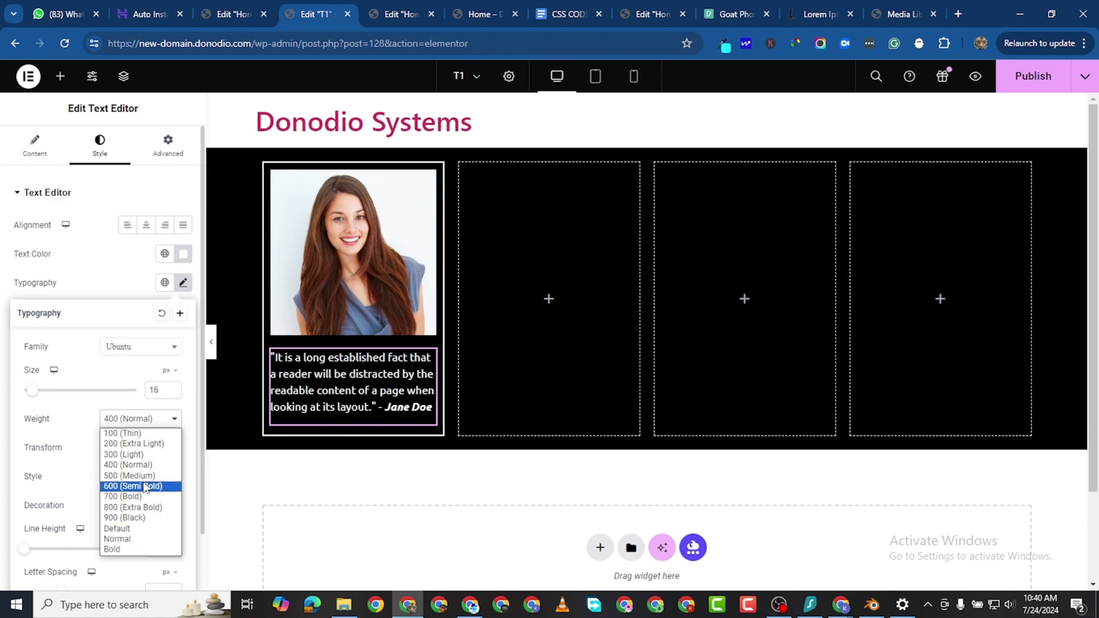
pyautogui.click(137, 476)
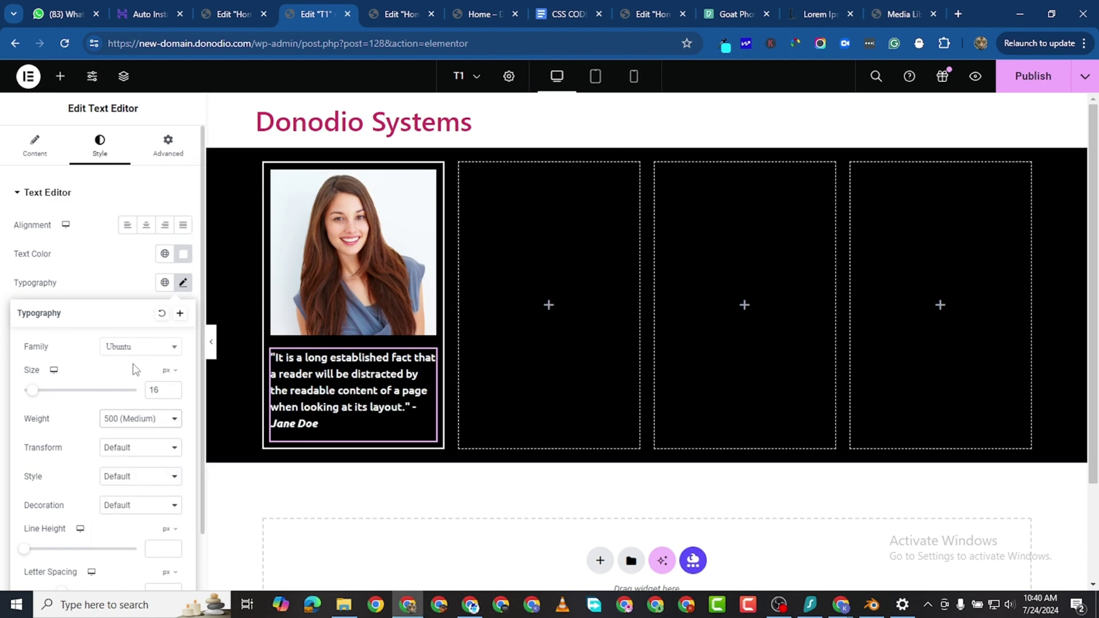
pyautogui.click(172, 393)
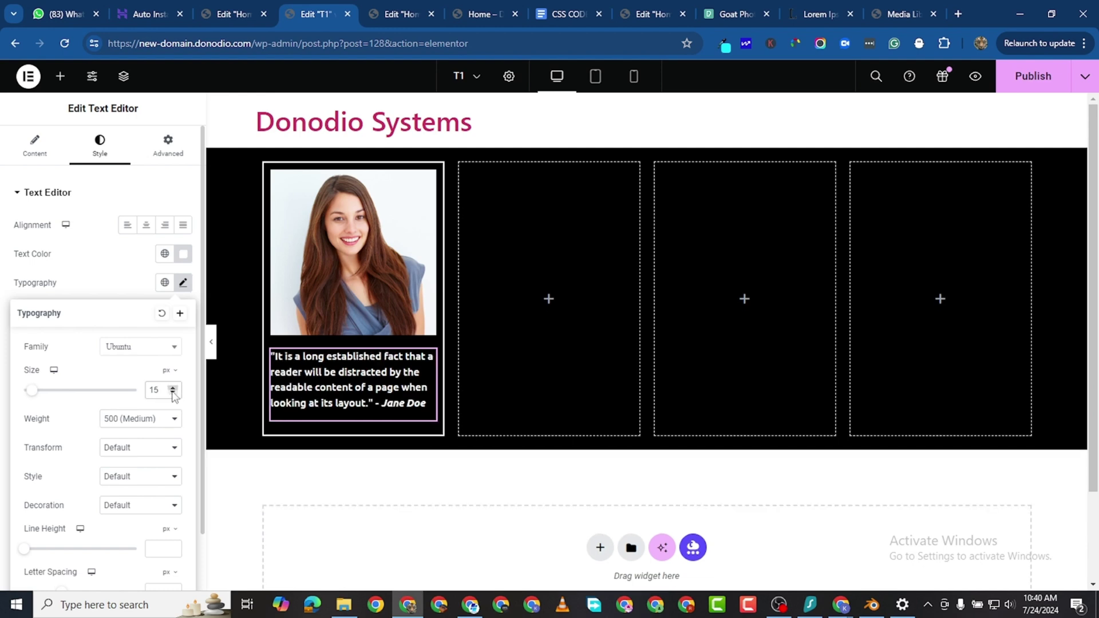
pyautogui.click(172, 394)
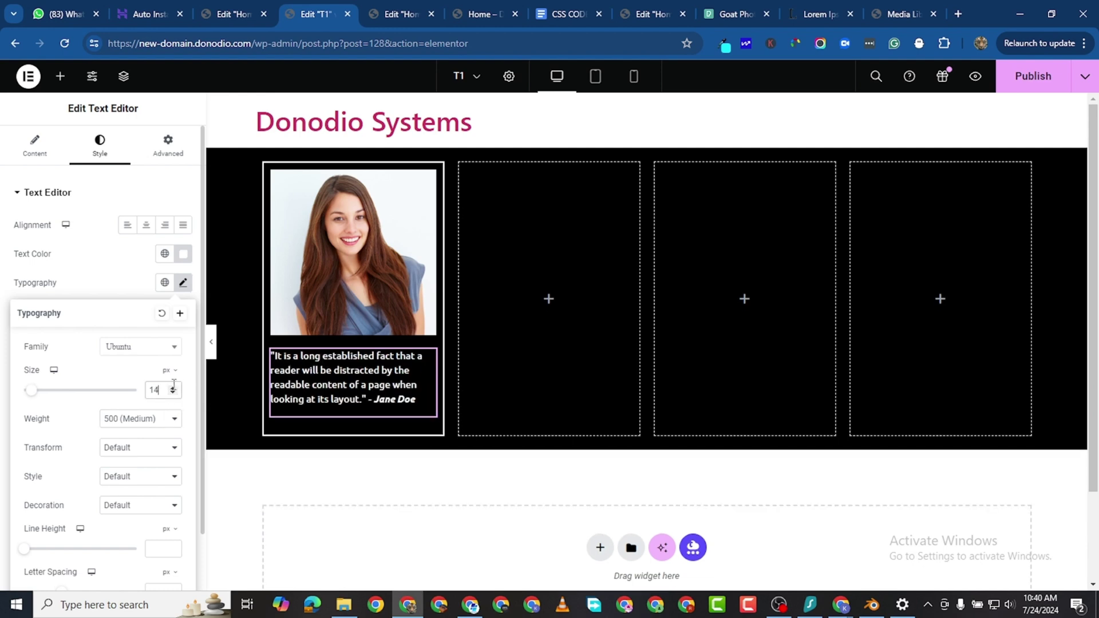
pyautogui.click(173, 388)
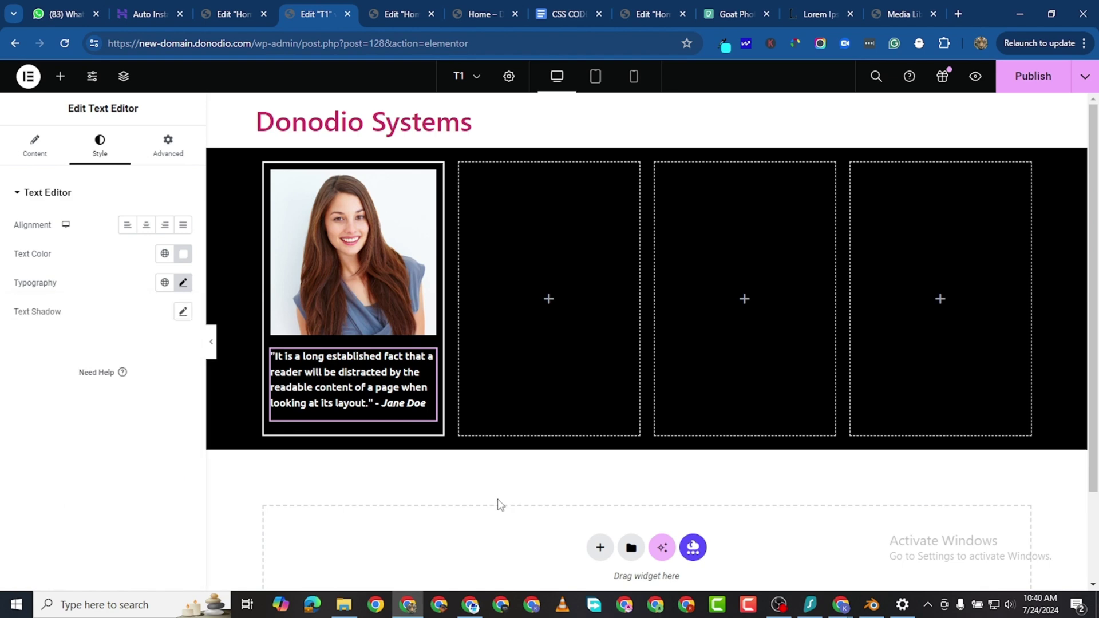
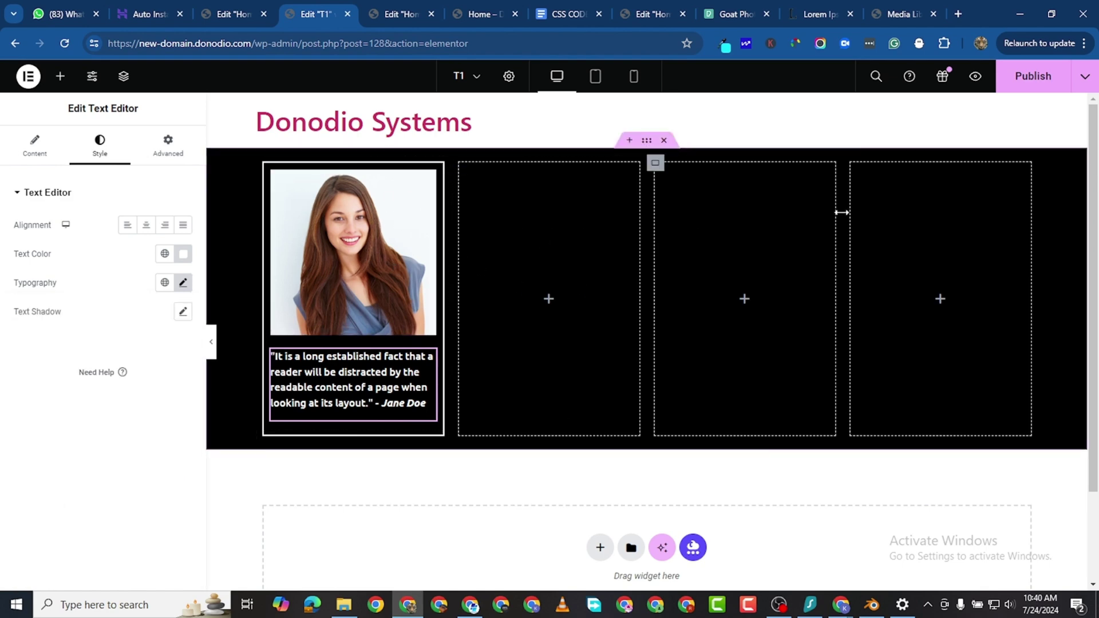
# Step: Publish the template, preview the page to check the testimonial card, and return to the T1 editor
pyautogui.click(1034, 76)
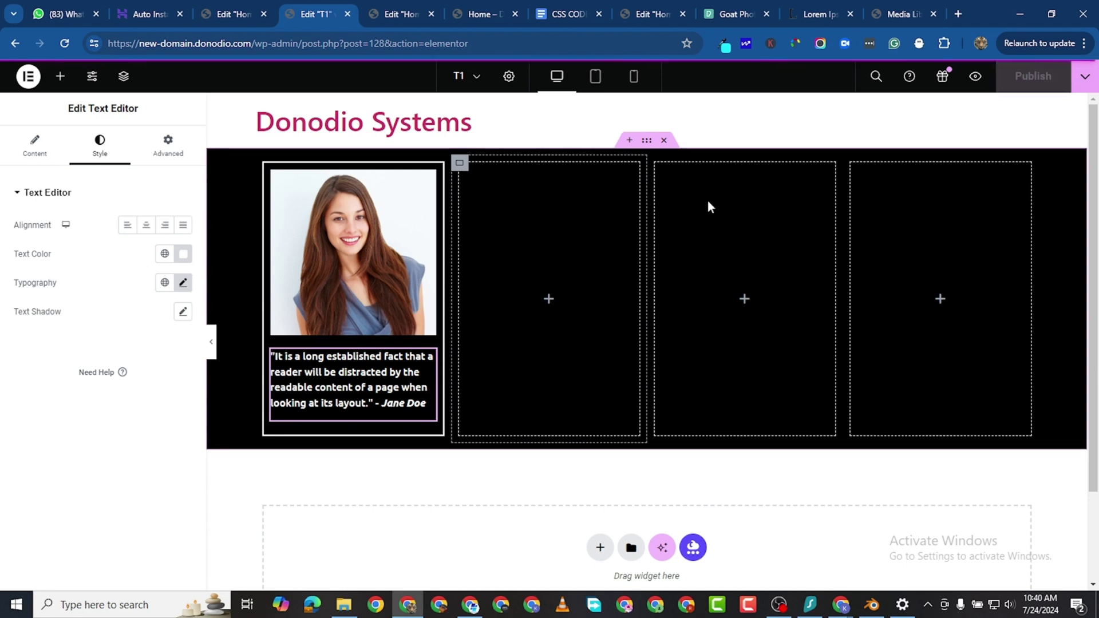
pyautogui.click(976, 78)
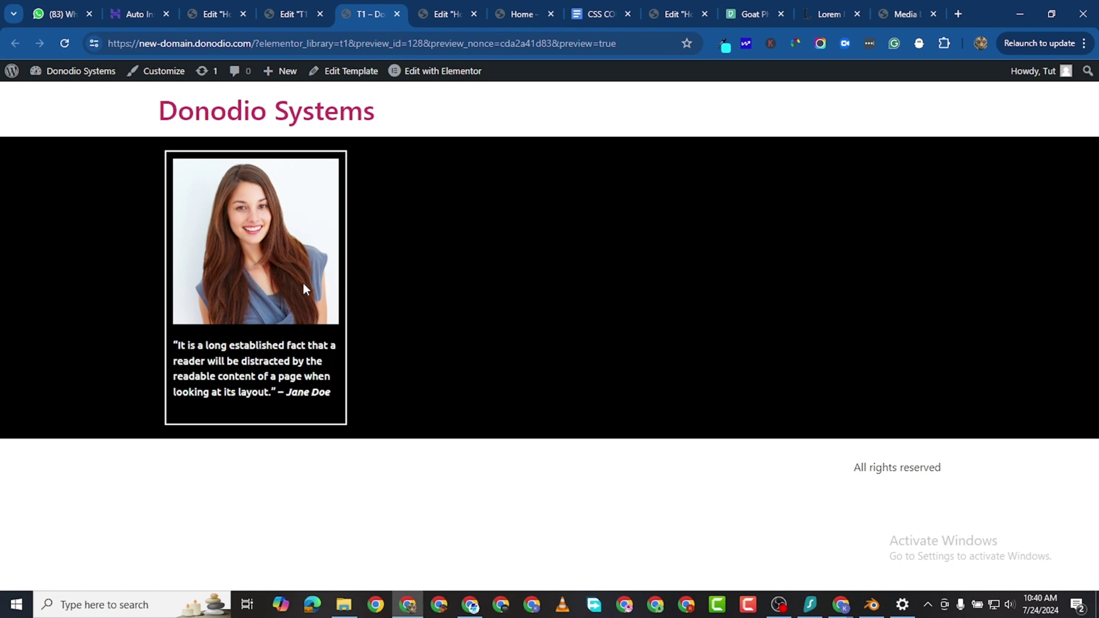
pyautogui.click(276, 13)
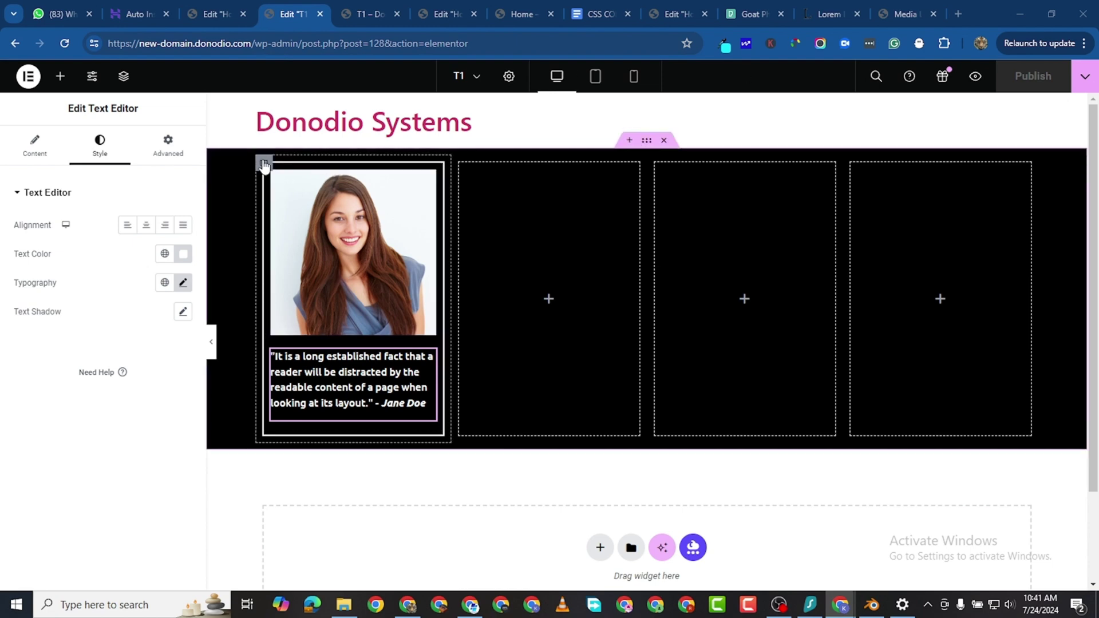
# Step: Set the padding of the first column's outer container to 20 px on all sides and publish the template
pyautogui.click(264, 166)
pyautogui.click(166, 146)
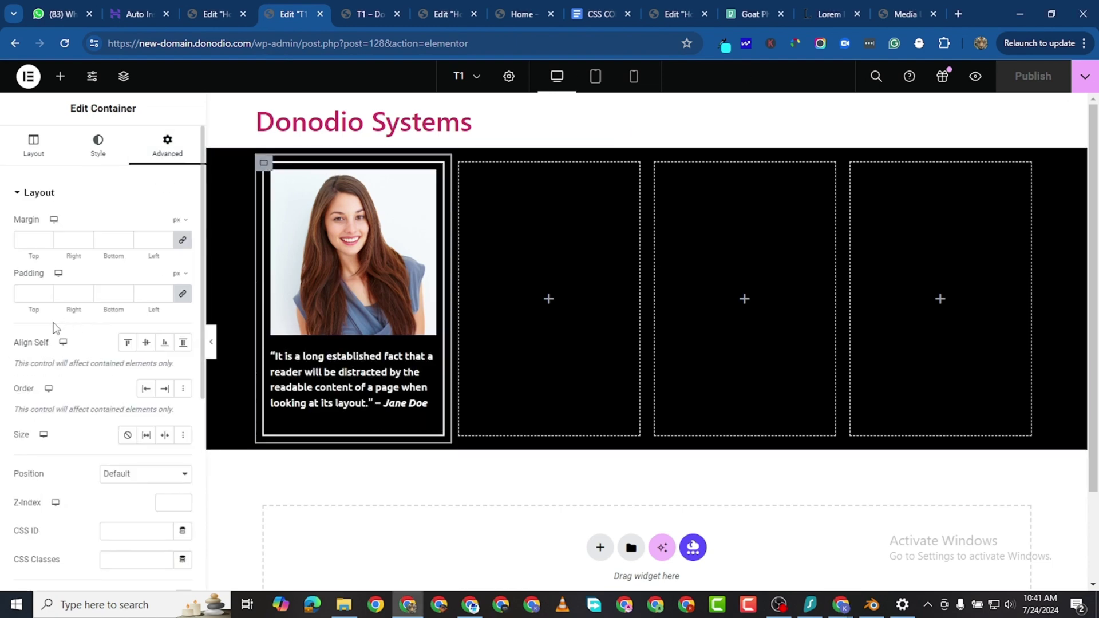
pyautogui.click(34, 294)
pyautogui.write('20')
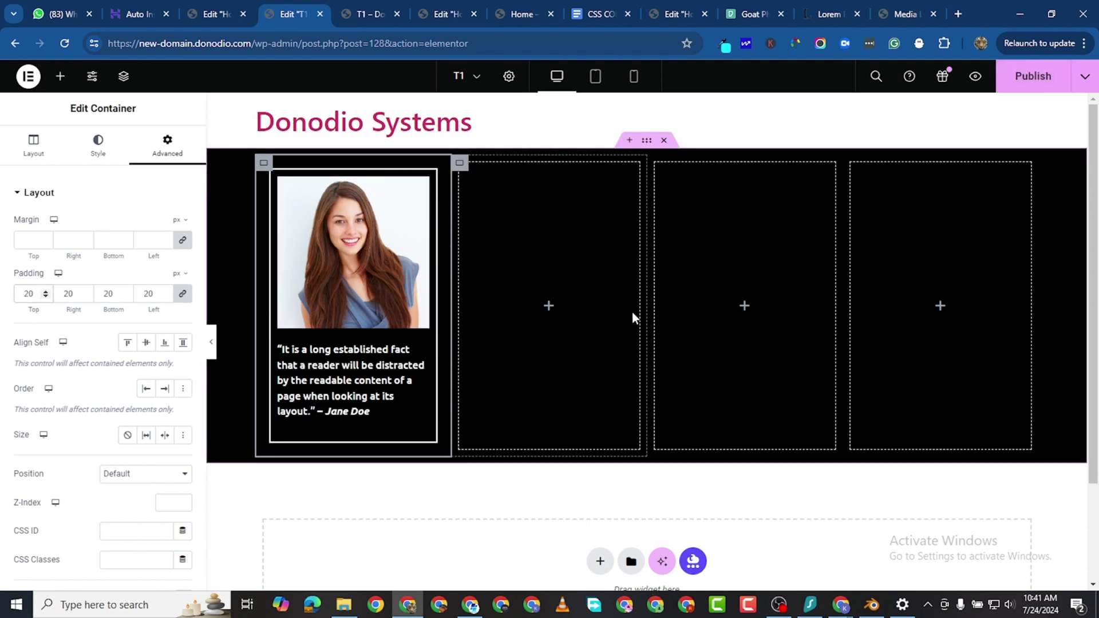
pyautogui.click(1034, 81)
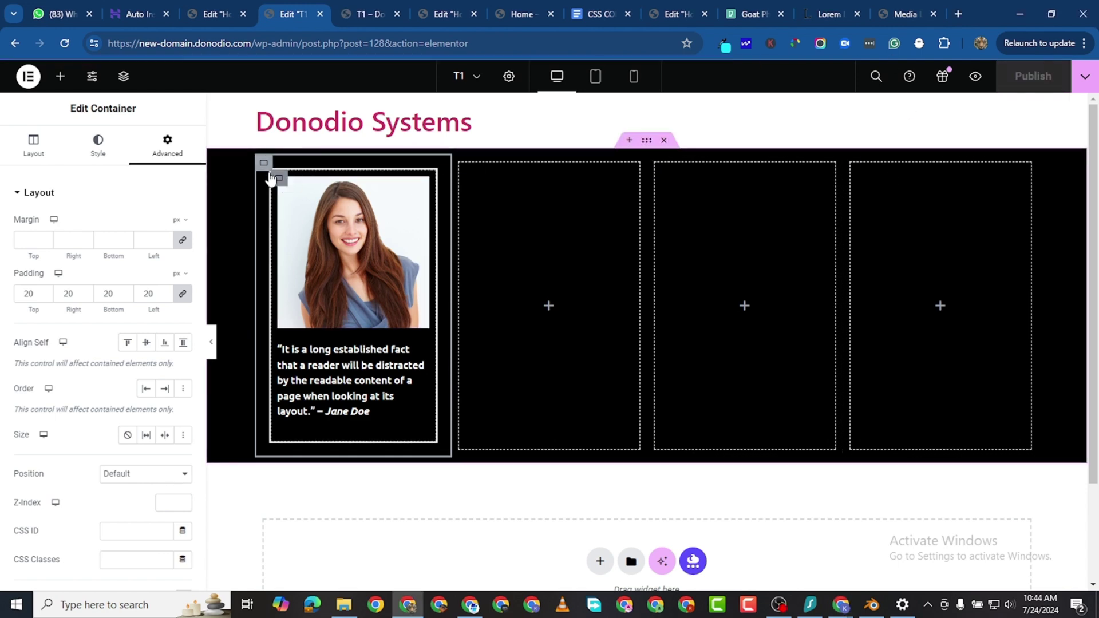
# Step: Set the padding of the inner bordered container around the testimonial to 10 px on all sides
pyautogui.click(279, 178)
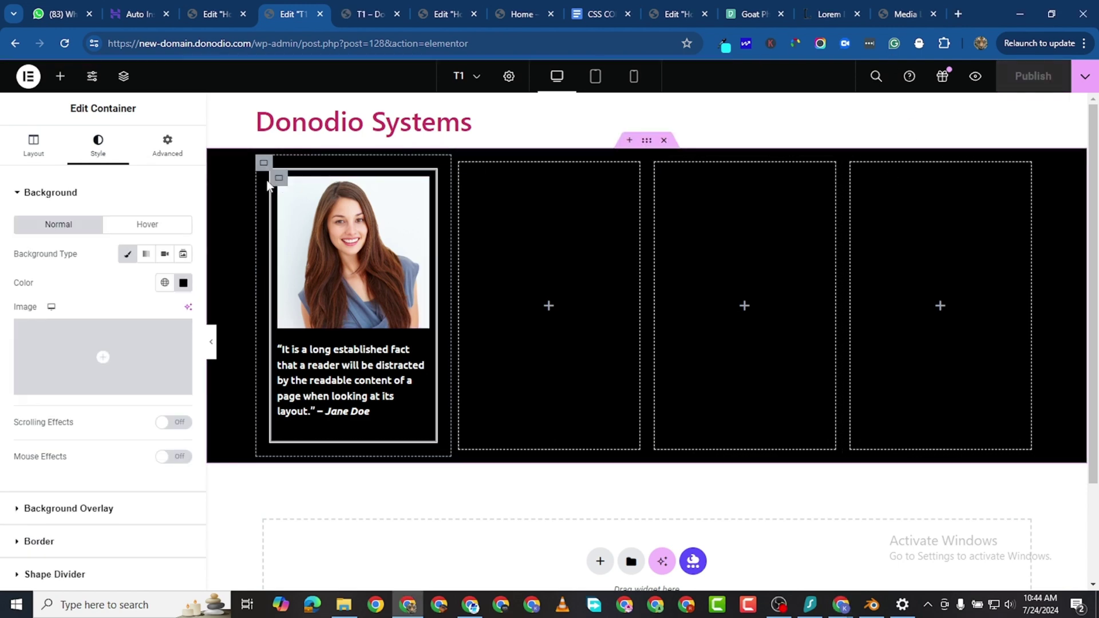
pyautogui.click(162, 161)
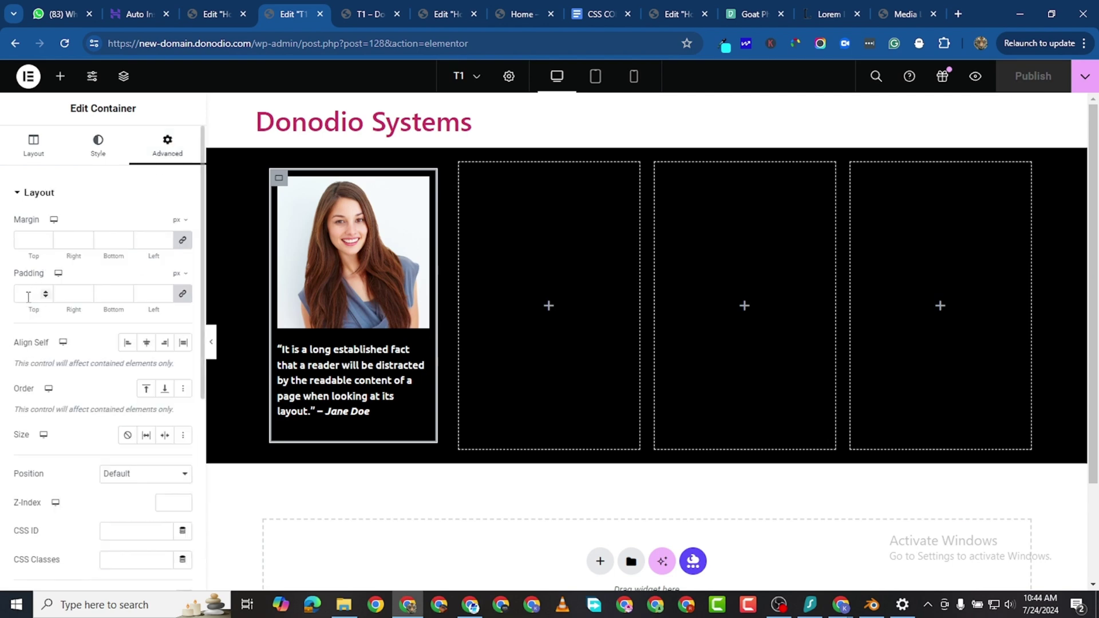
pyautogui.click(28, 295)
pyautogui.write('10')
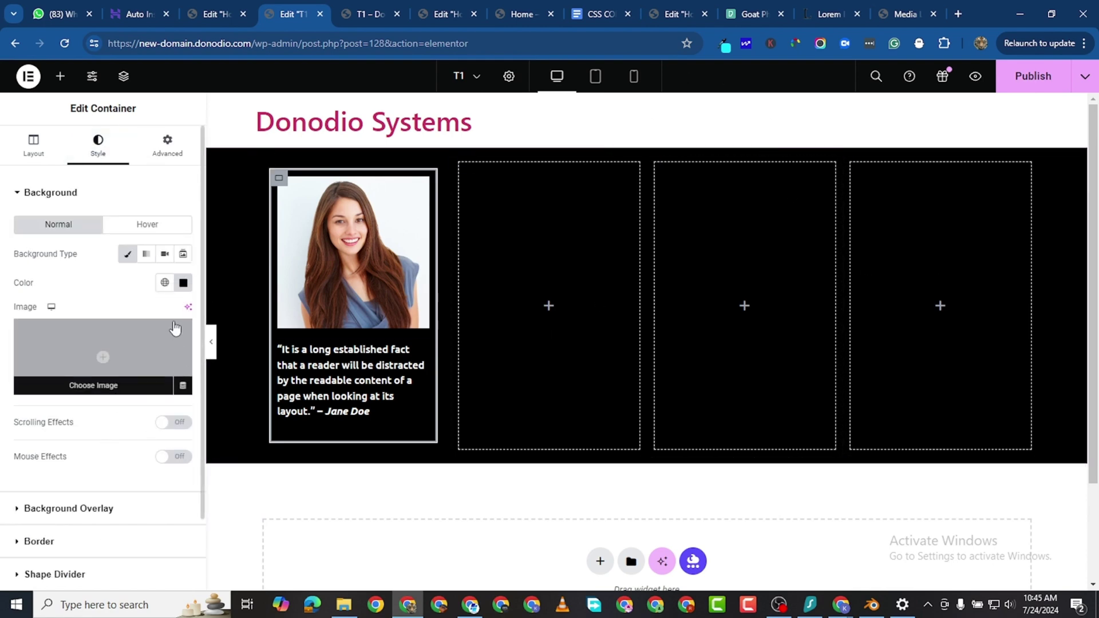
# Step: Change the inner container's border color to blue #2B61FF and publish the template
pyautogui.scroll(-2, 49, 497)
pyautogui.click(16, 458)
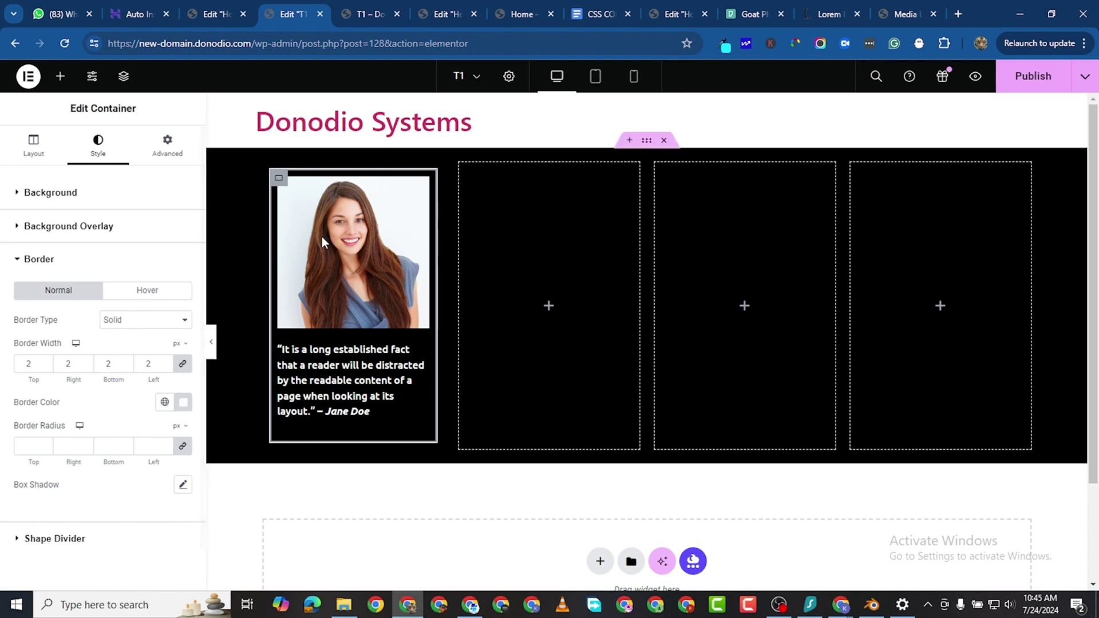
pyautogui.click(183, 403)
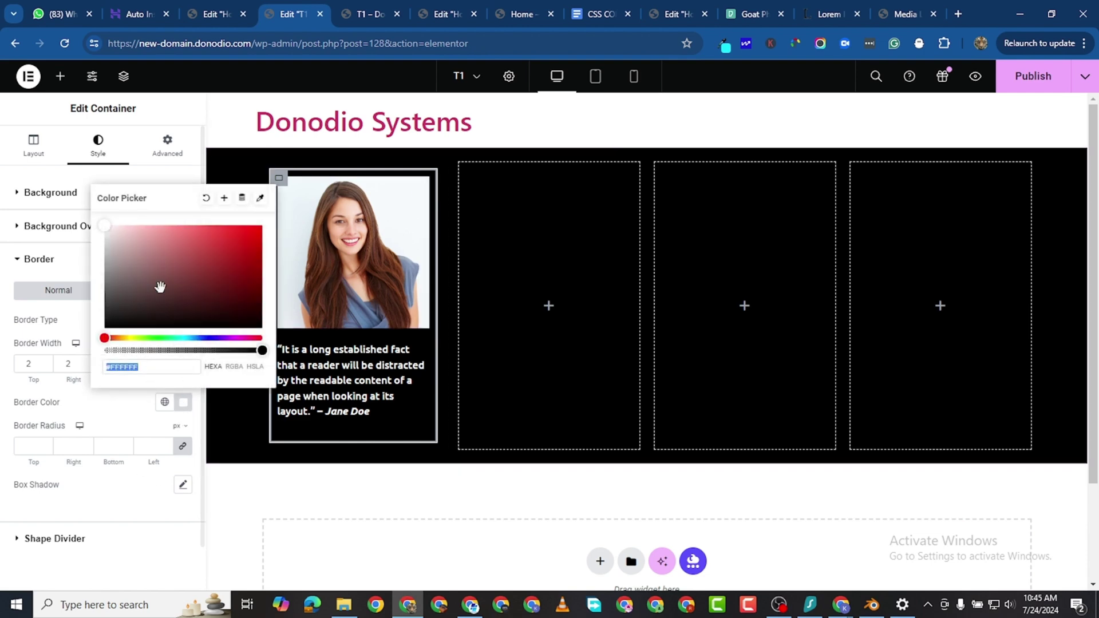
pyautogui.moveTo(192, 336); pyautogui.dragTo(205, 340)
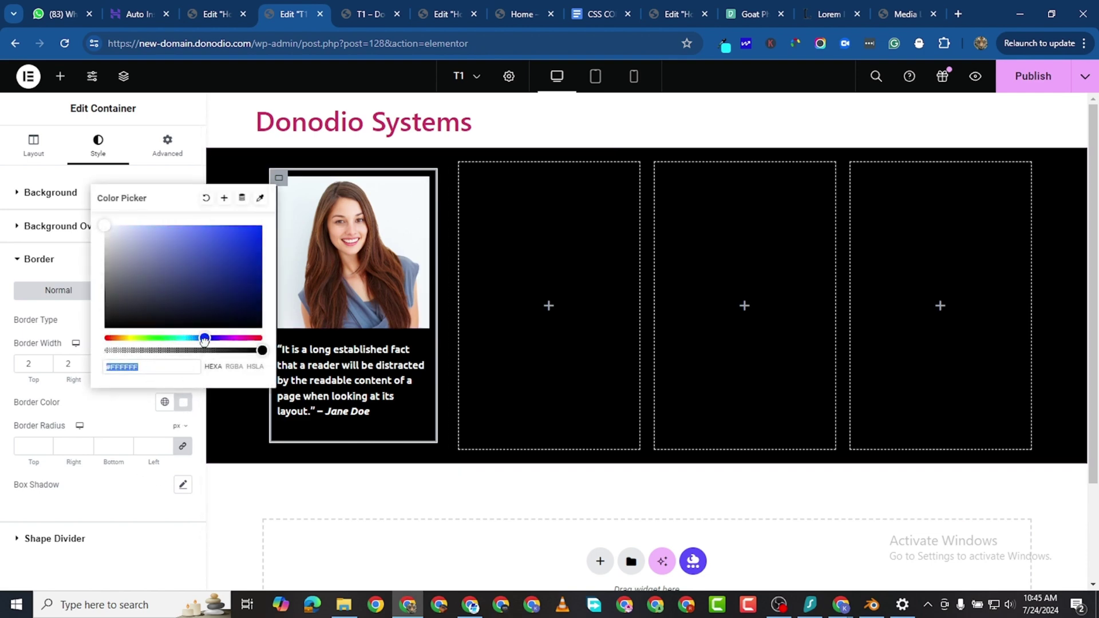
pyautogui.click(239, 226)
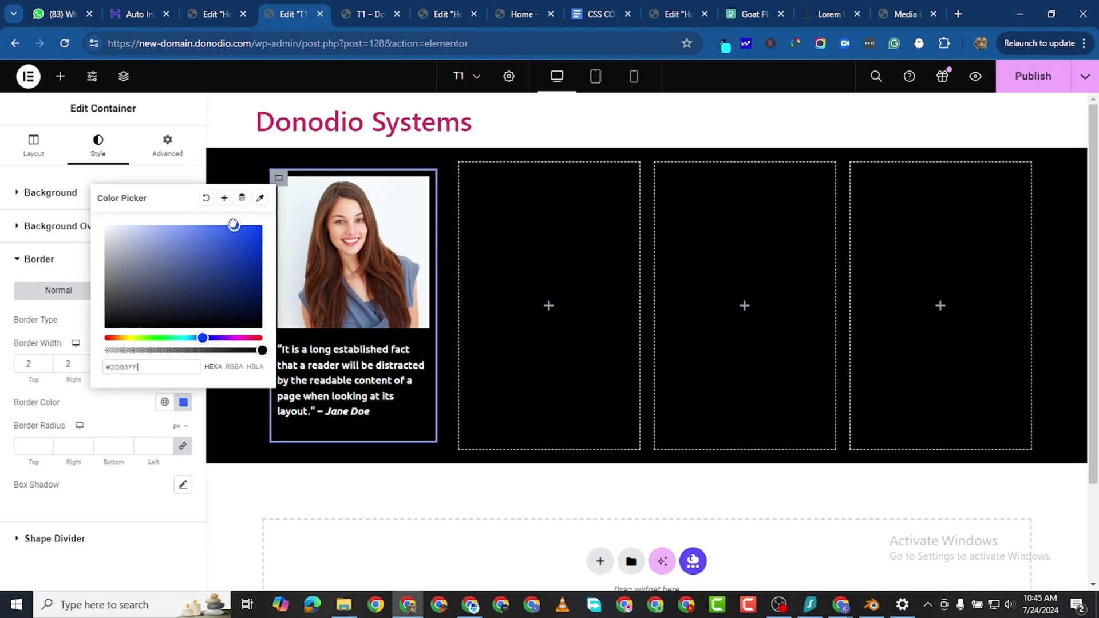
pyautogui.moveTo(234, 224); pyautogui.dragTo(231, 223)
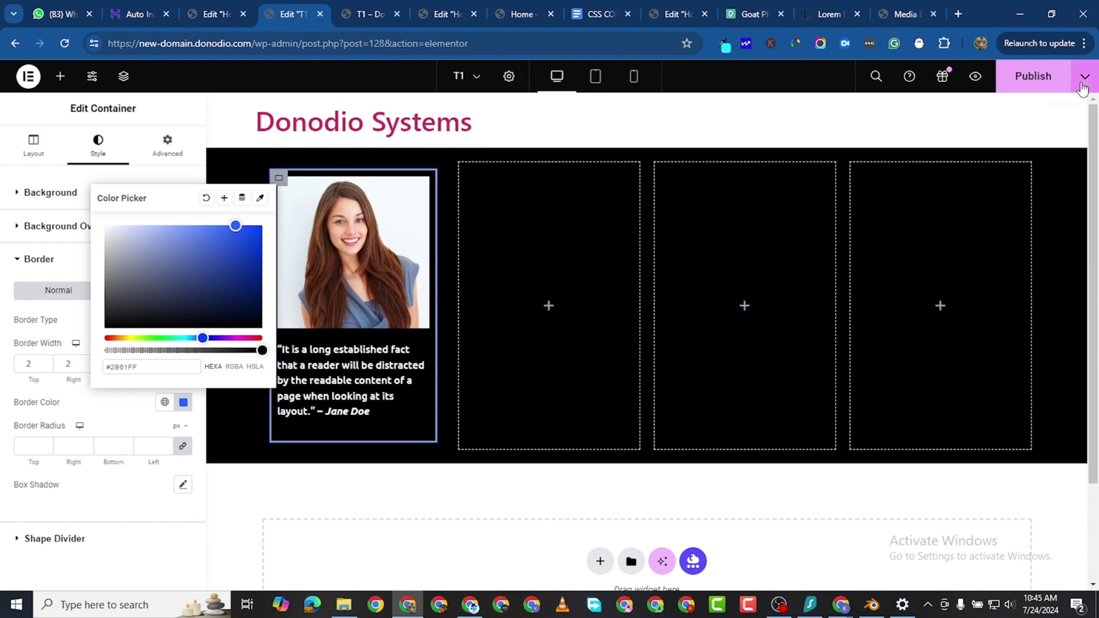
pyautogui.click(1024, 78)
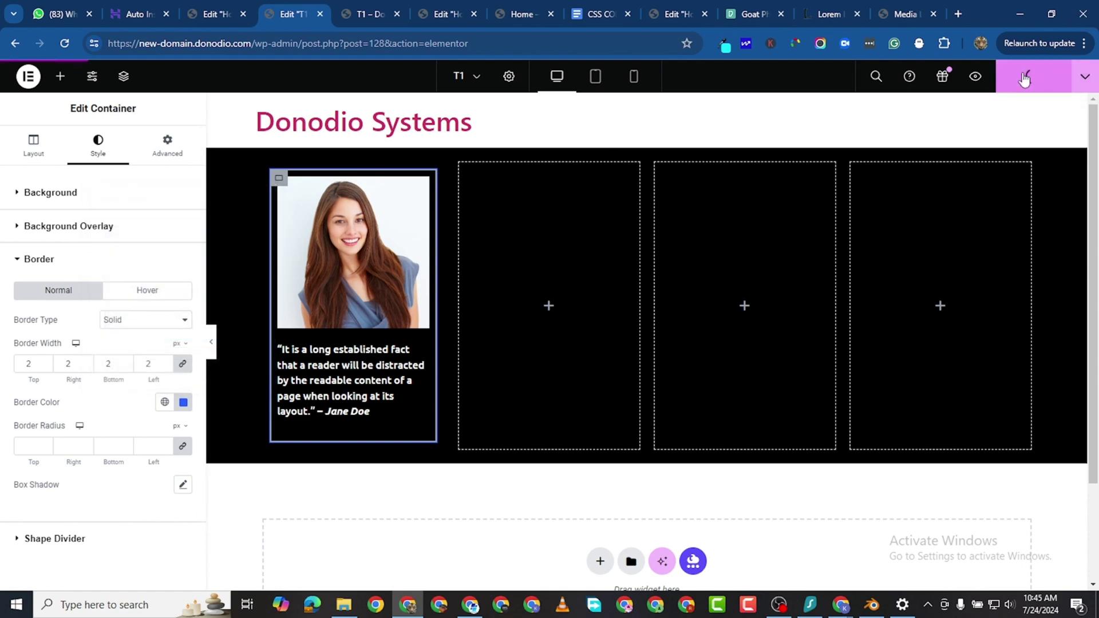
# Step: Give the inner container's hover state a solid, nearly transparent black border with 2 px width and 6 px radius
pyautogui.click(146, 290)
pyautogui.click(144, 321)
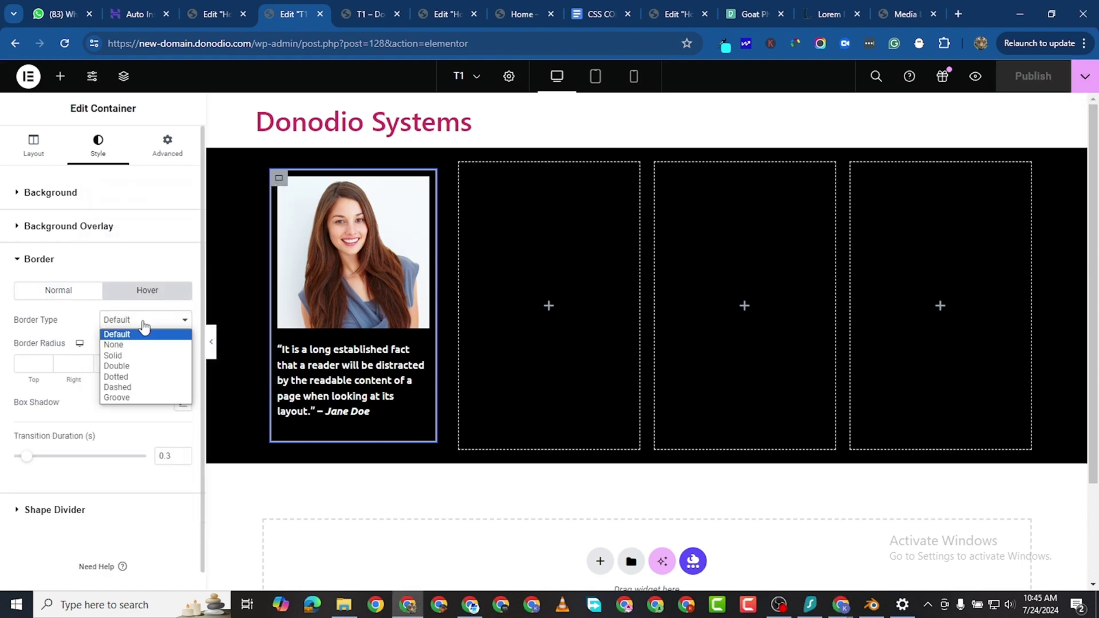
pyautogui.click(140, 355)
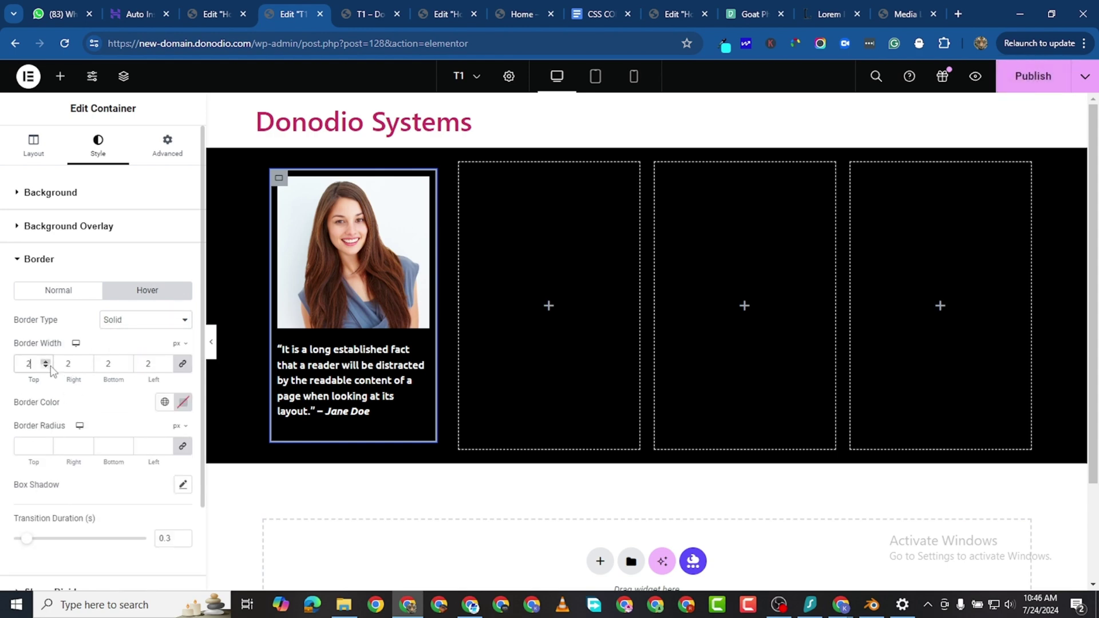
pyautogui.click(182, 404)
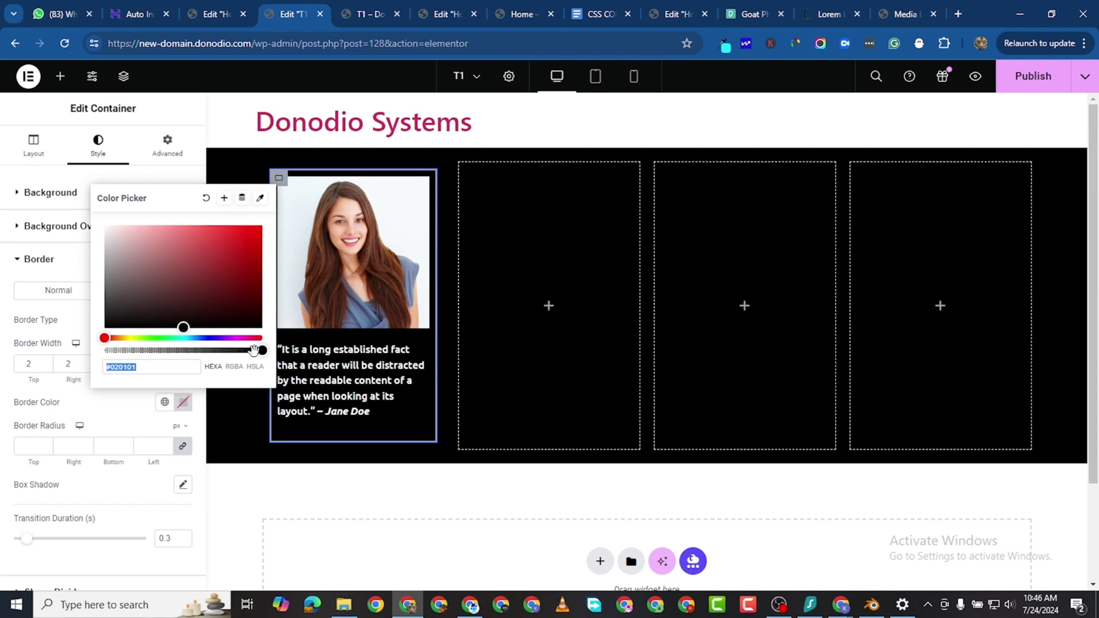
pyautogui.moveTo(260, 351); pyautogui.dragTo(103, 351)
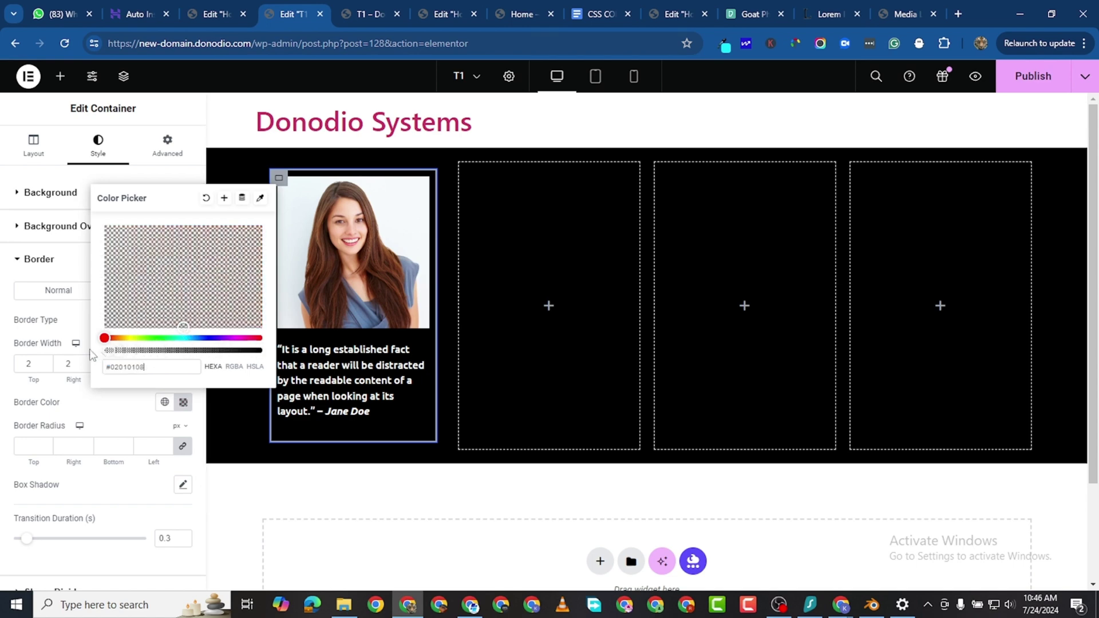
pyautogui.click(3, 365)
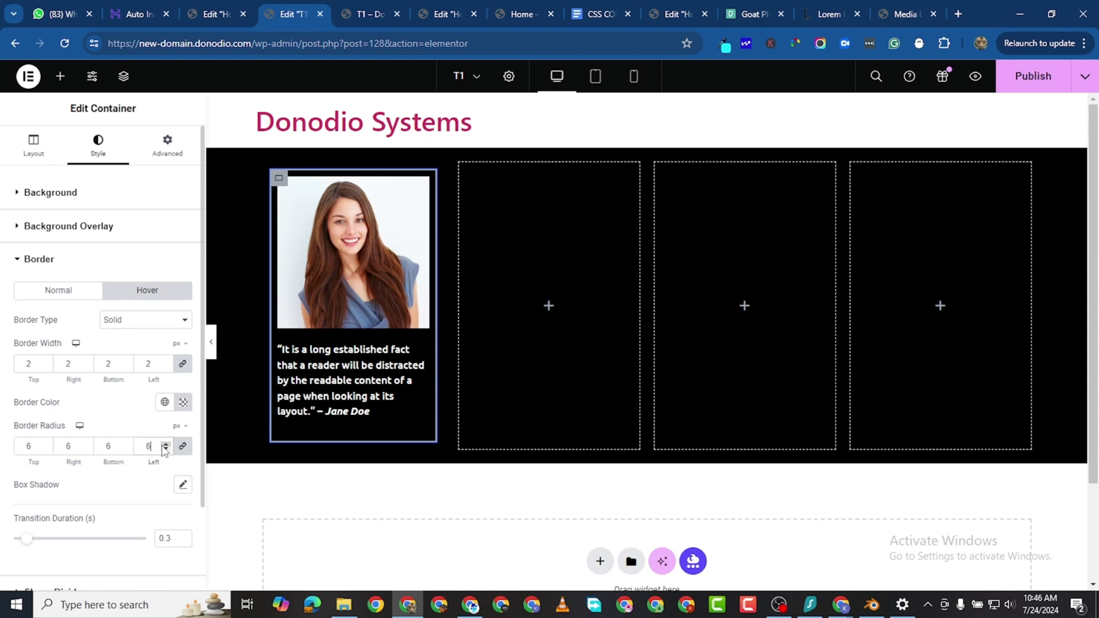
pyautogui.click(59, 289)
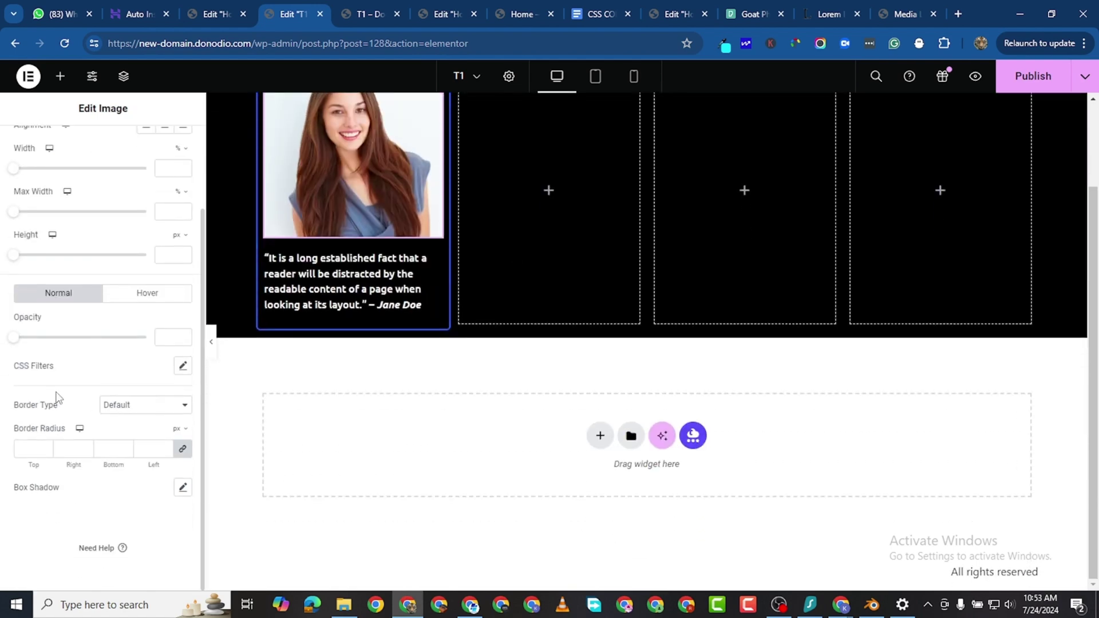
# Step: Try a padding of 20 px on the testimonial photo, and clear the value
pyautogui.scroll(2, 58, 395)
pyautogui.scroll(-2, 101, 375)
pyautogui.scroll(2, 103, 359)
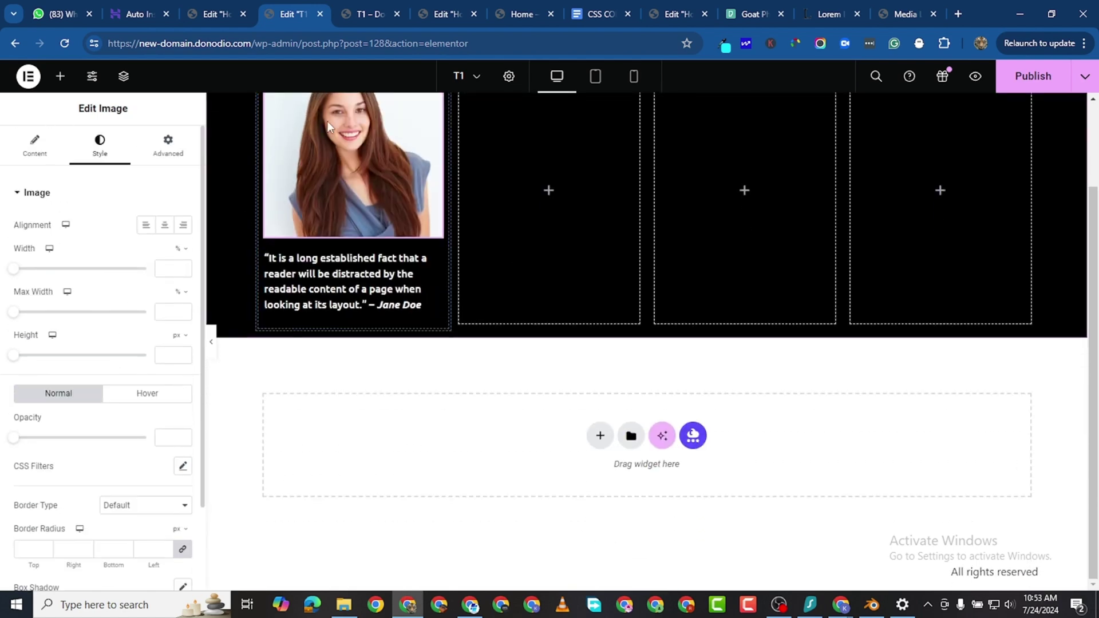
pyautogui.scroll(2, 327, 121)
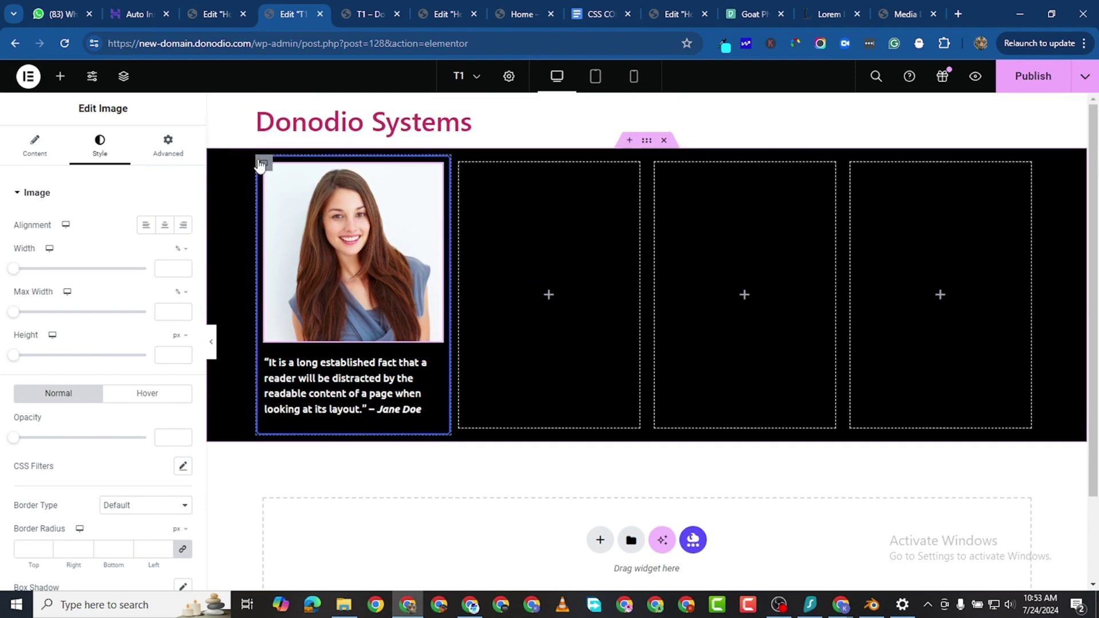
pyautogui.click(169, 144)
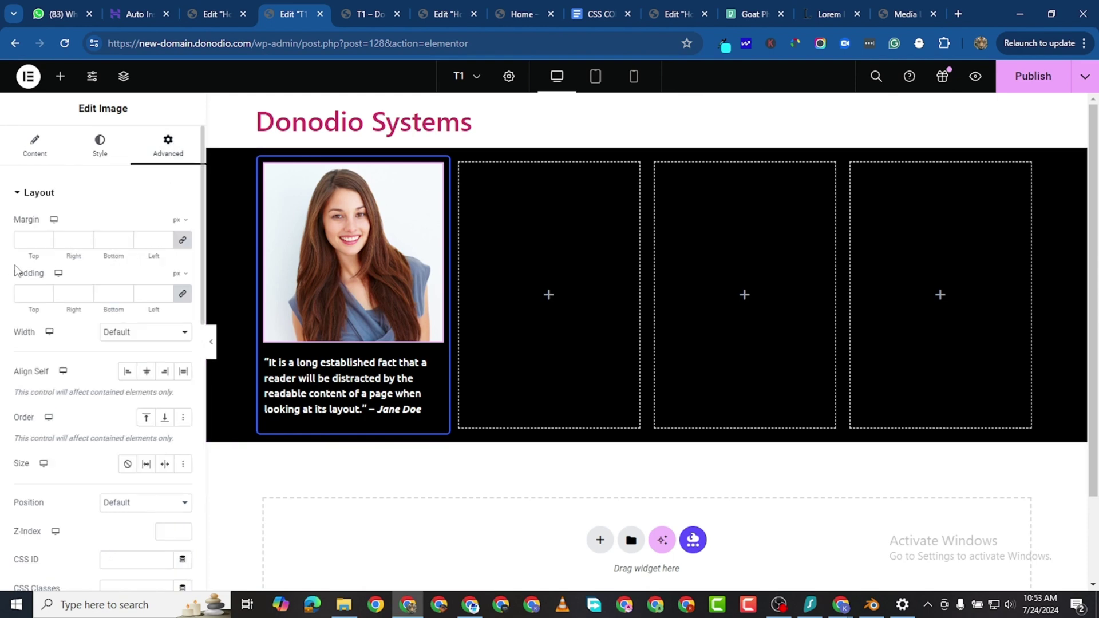
pyautogui.click(27, 293)
pyautogui.write('20')
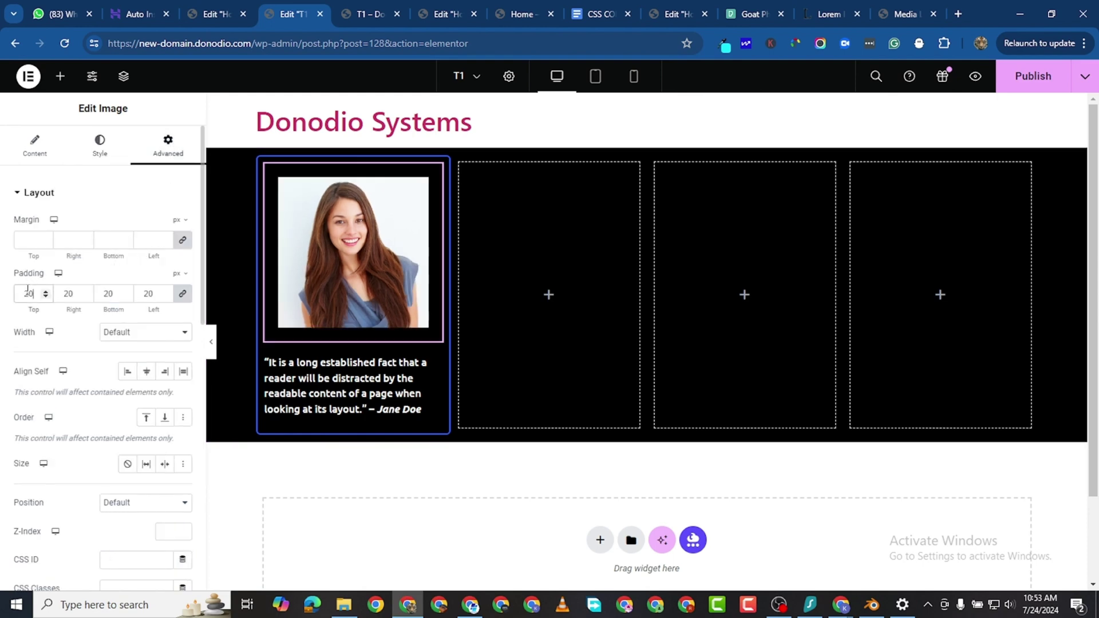
pyautogui.press('BackSpace')
pyautogui.press('BackSpace')
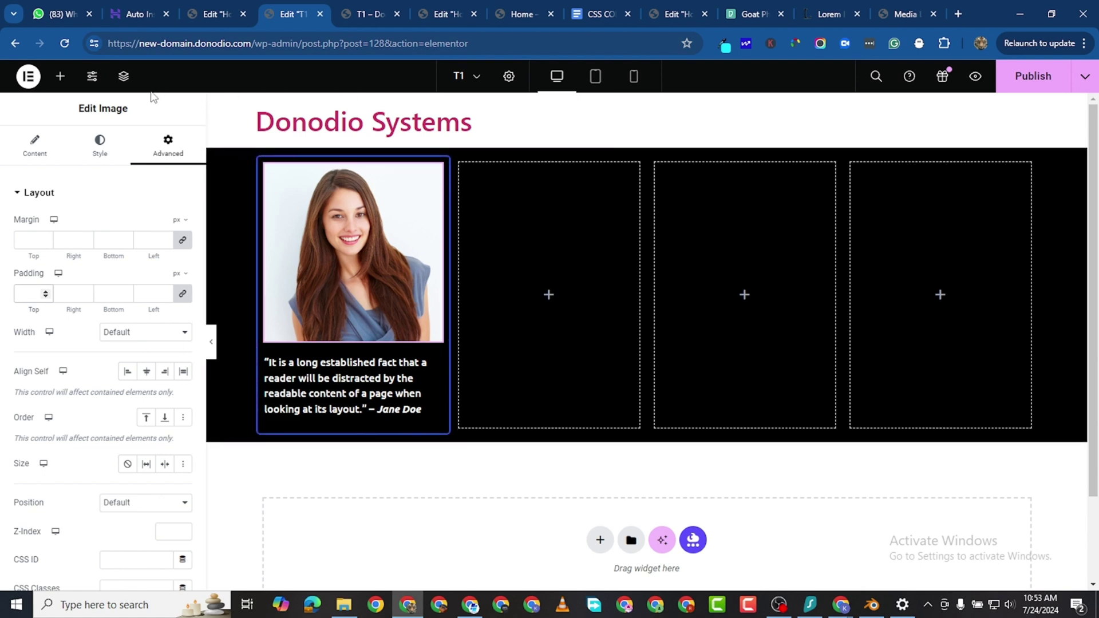
# Step: Show the page structure, select the first column's outer container in it, and set its padding to 20 px on all sides
pyautogui.click(123, 76)
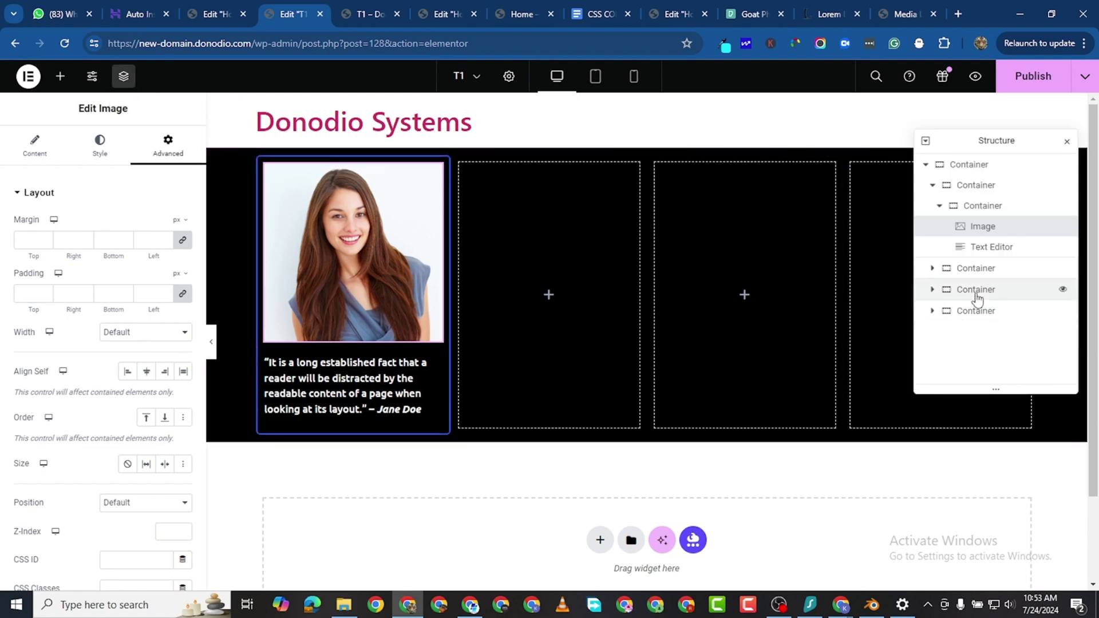
pyautogui.click(932, 313)
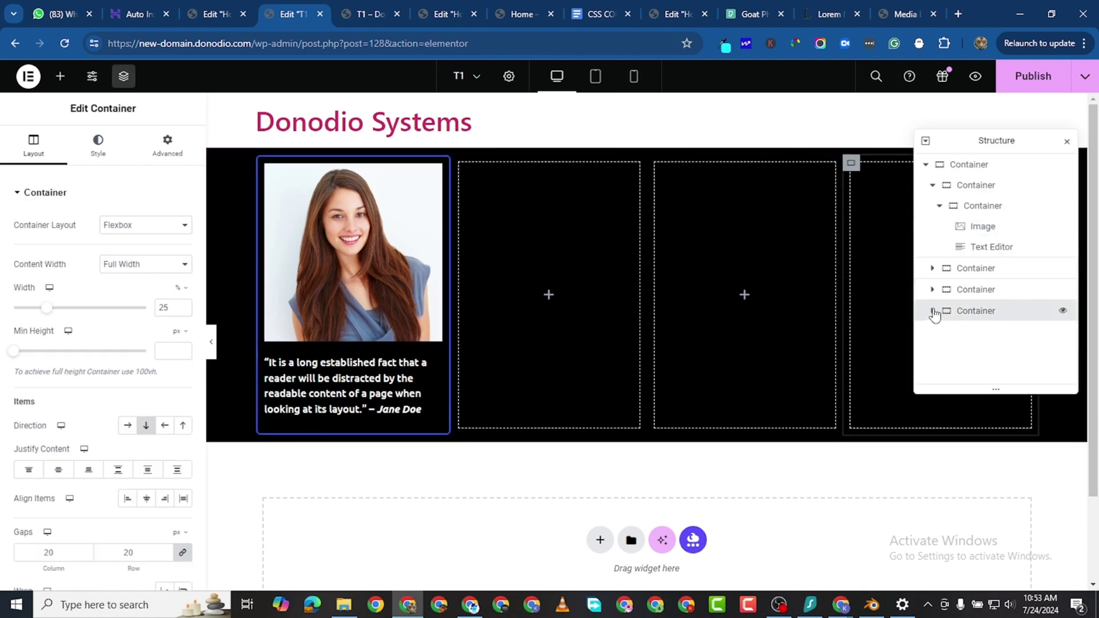
pyautogui.click(933, 313)
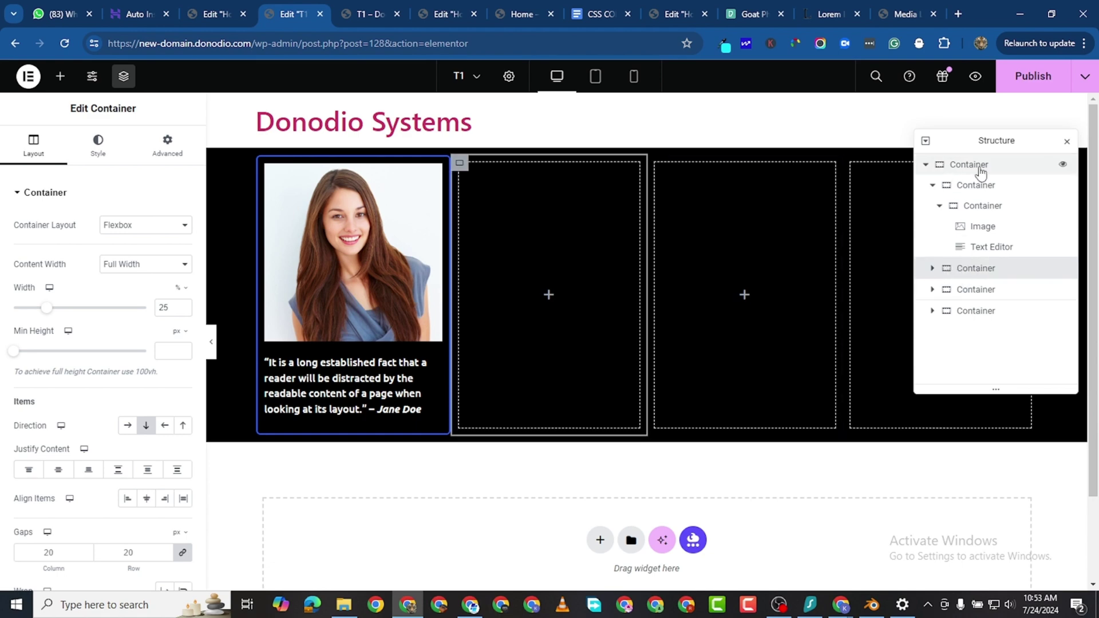
pyautogui.click(961, 167)
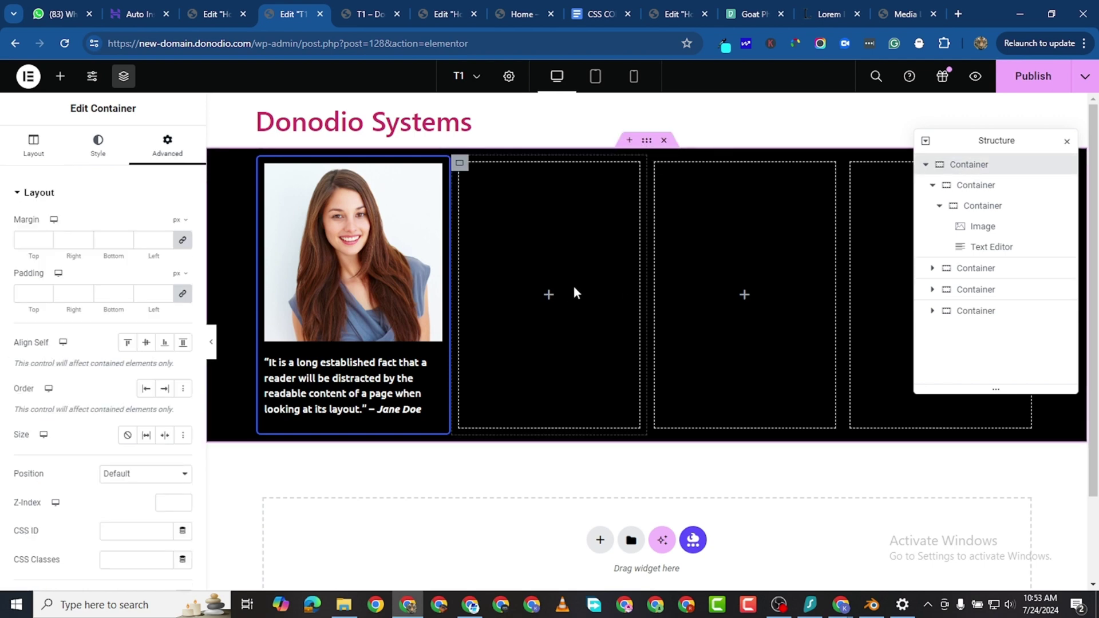
pyautogui.click(979, 186)
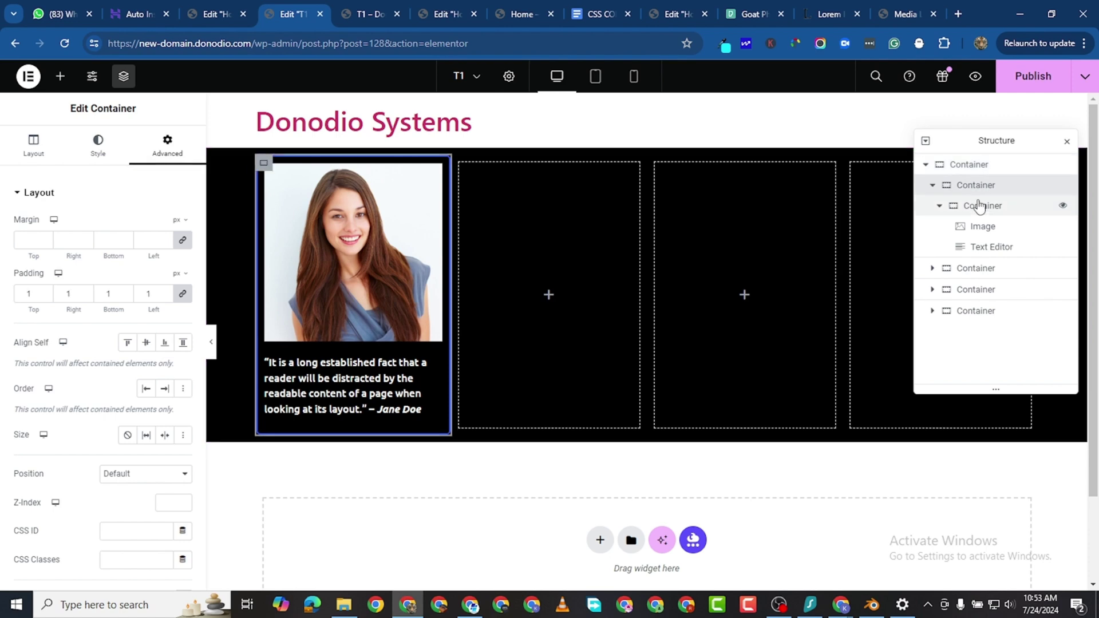
pyautogui.click(981, 206)
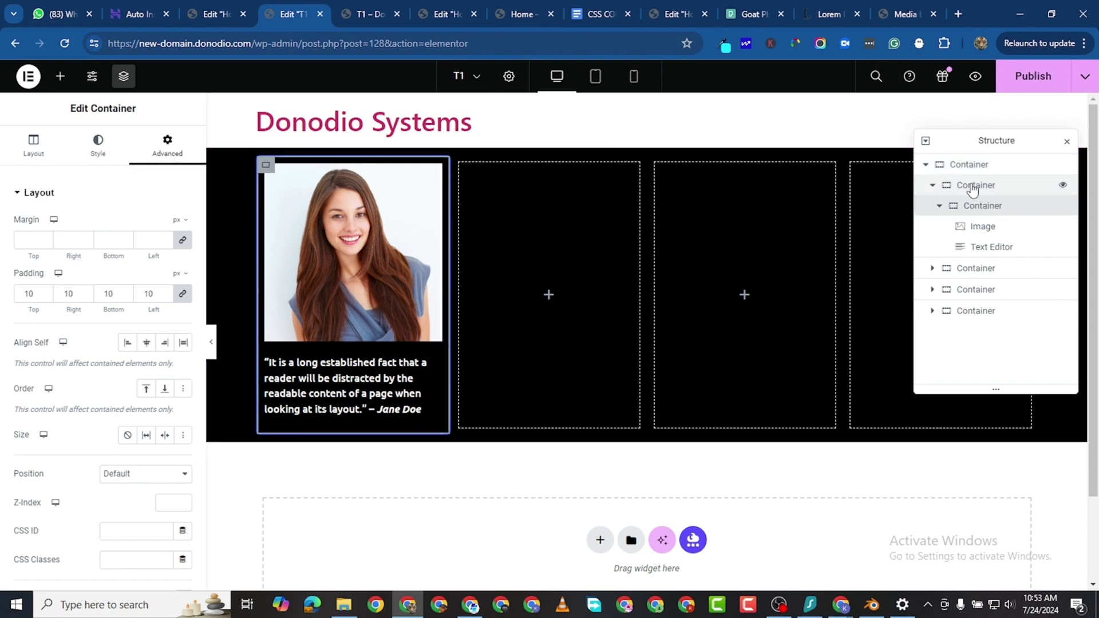
pyautogui.click(973, 188)
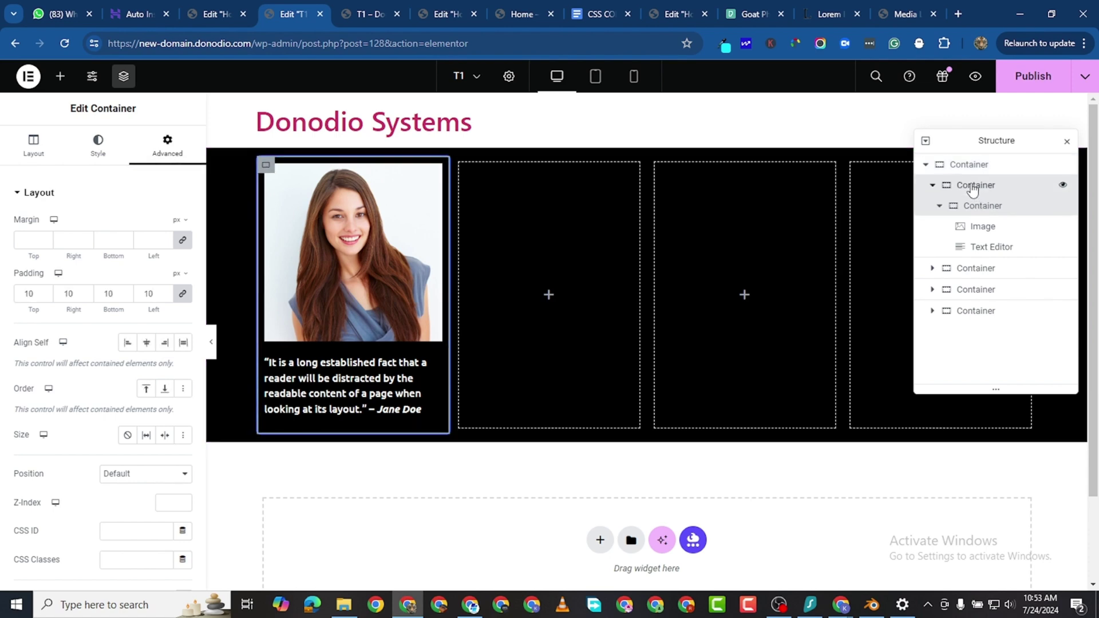
pyautogui.click(24, 292)
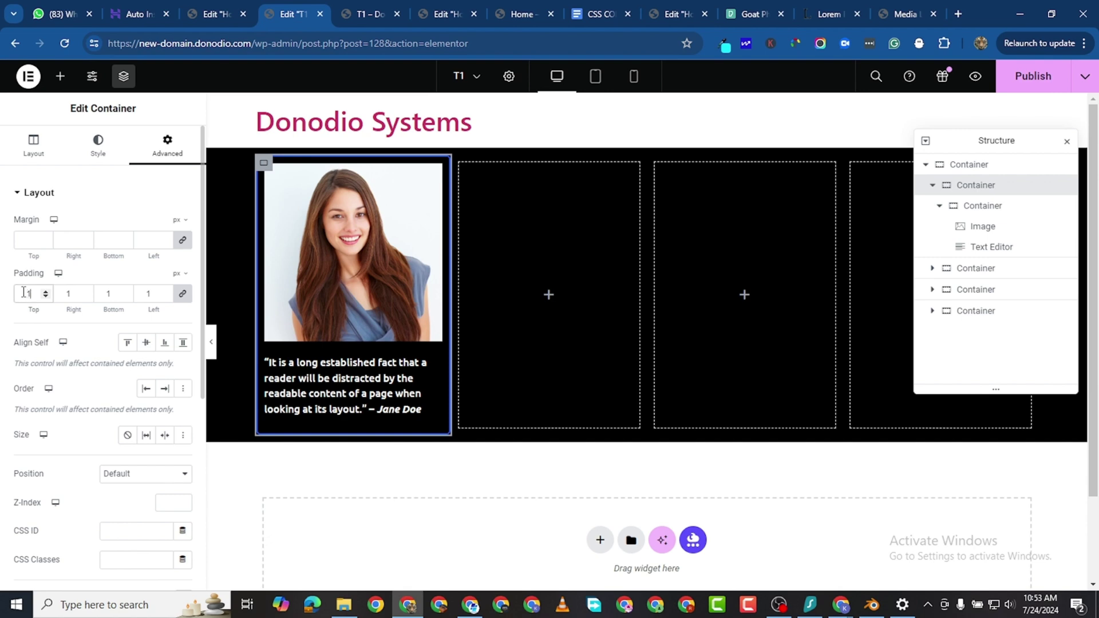
pyautogui.press('BackSpace')
pyautogui.write('20')
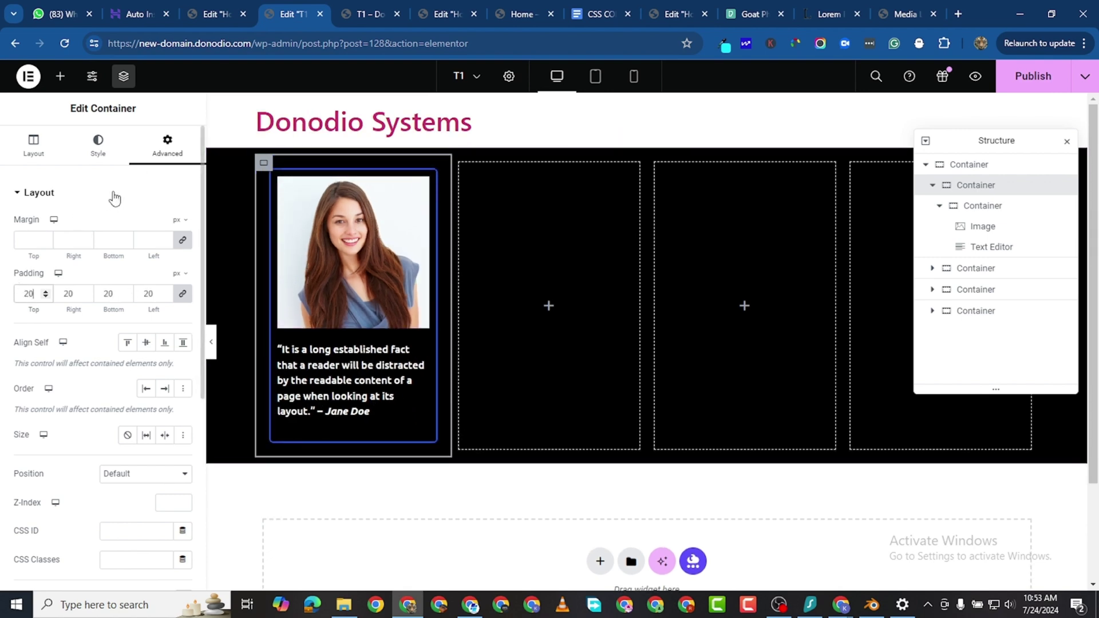
# Step: Paste the copied hover-glow CSS into the first column's outer container as custom CSS and look through the code
pyautogui.scroll(-5, 105, 395)
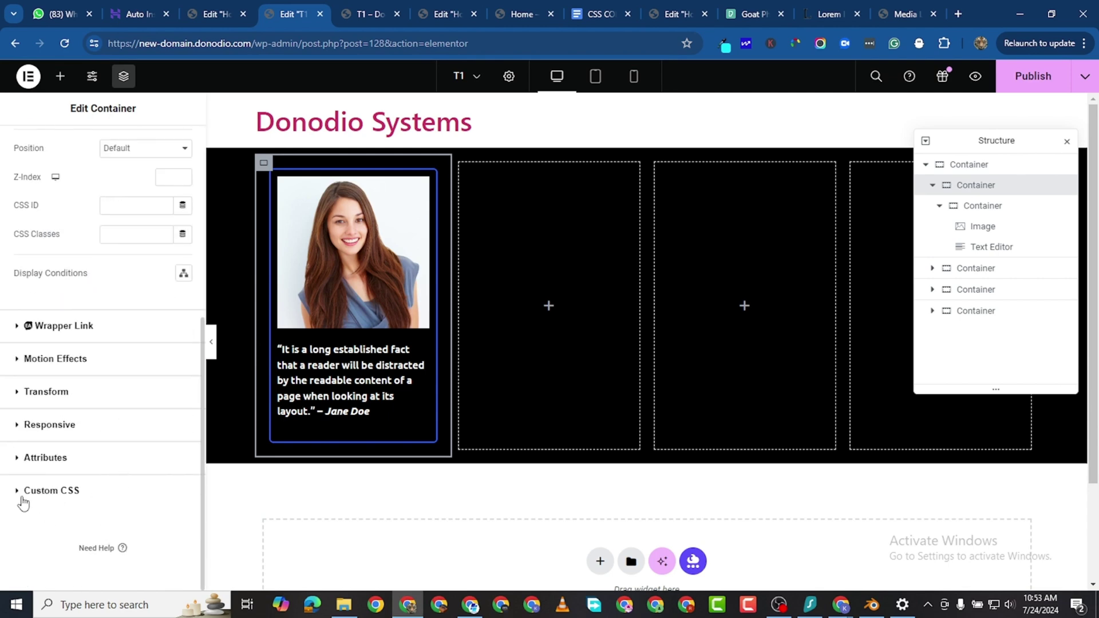
pyautogui.click(52, 490)
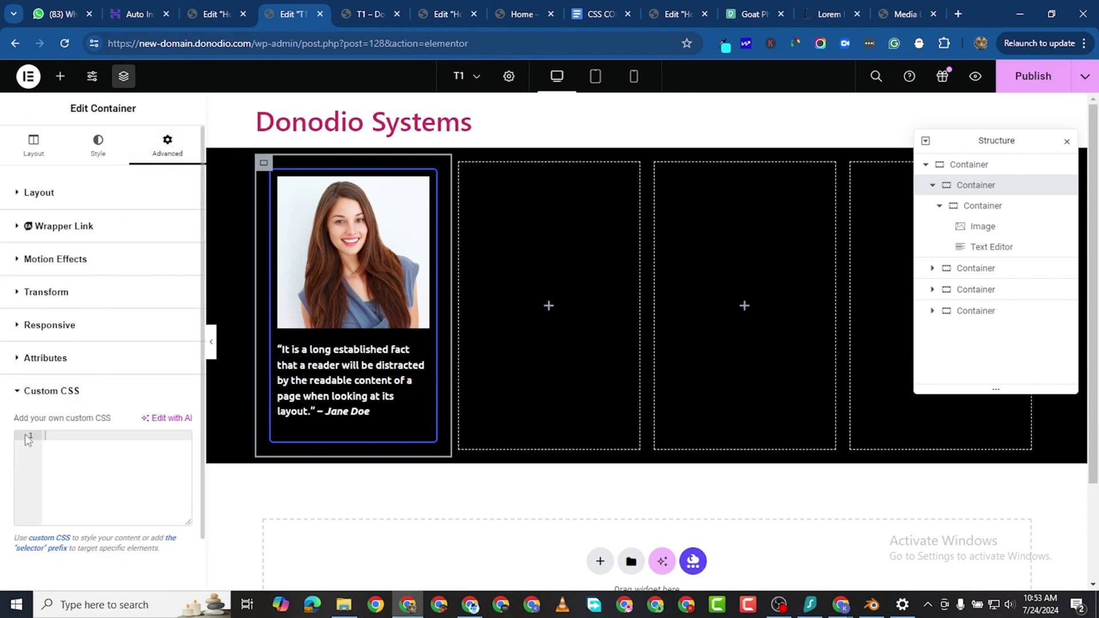
pyautogui.rightClick(55, 437)
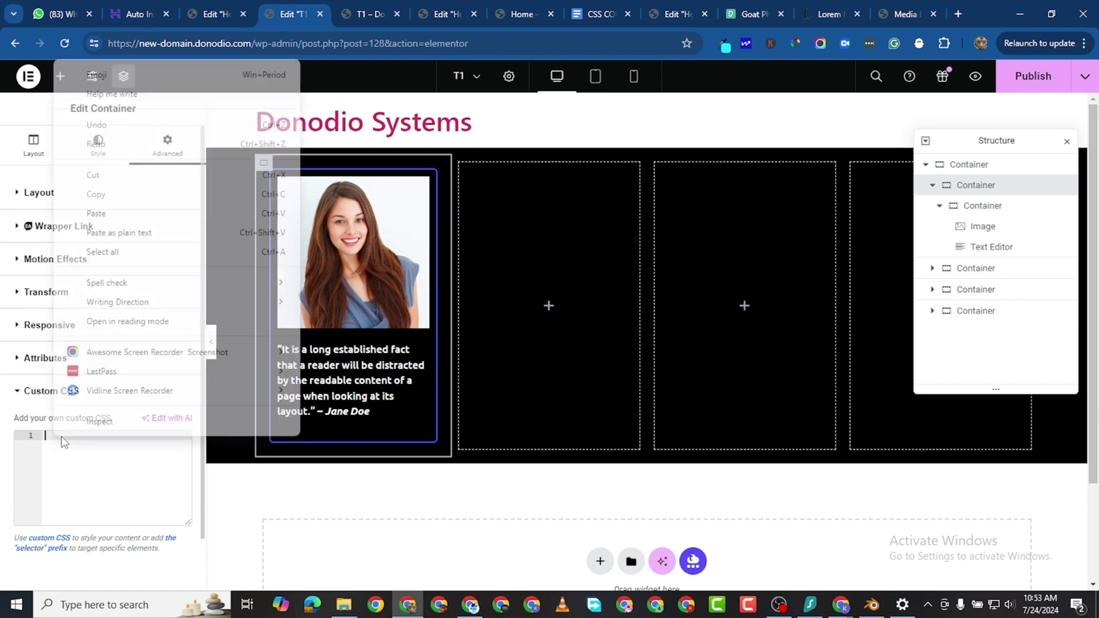
pyautogui.click(102, 217)
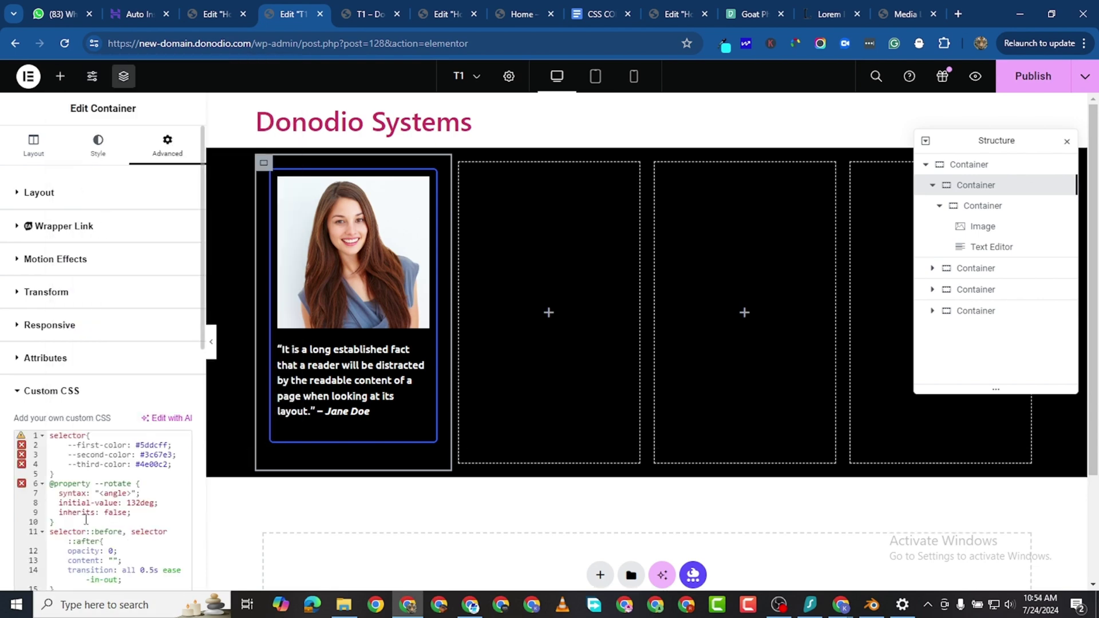
pyautogui.scroll(-4, 103, 487)
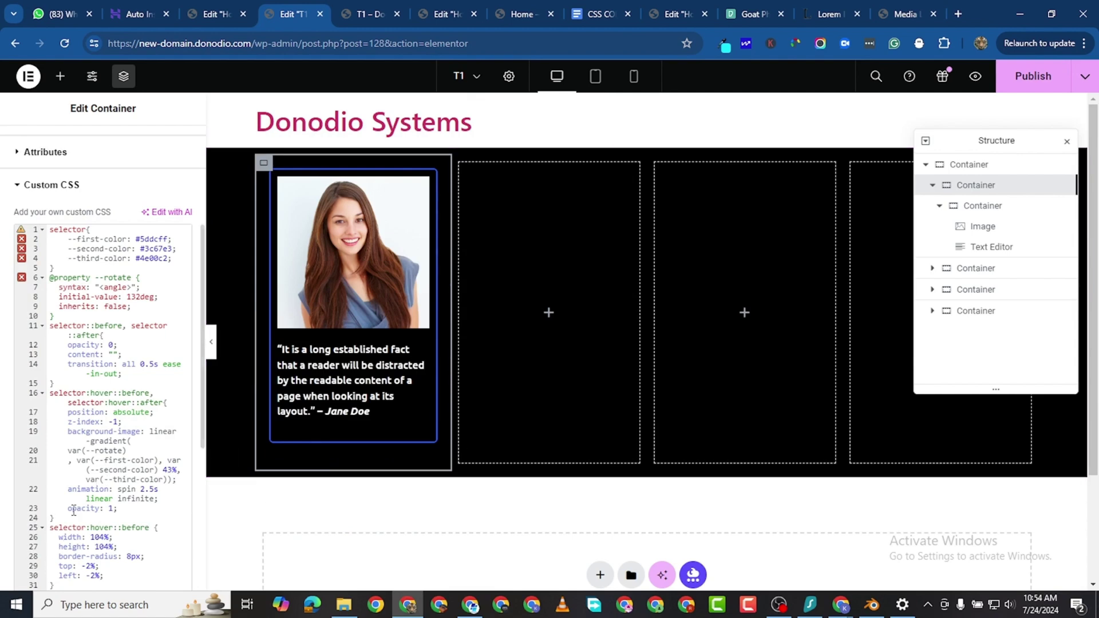
pyautogui.scroll(4, 97, 374)
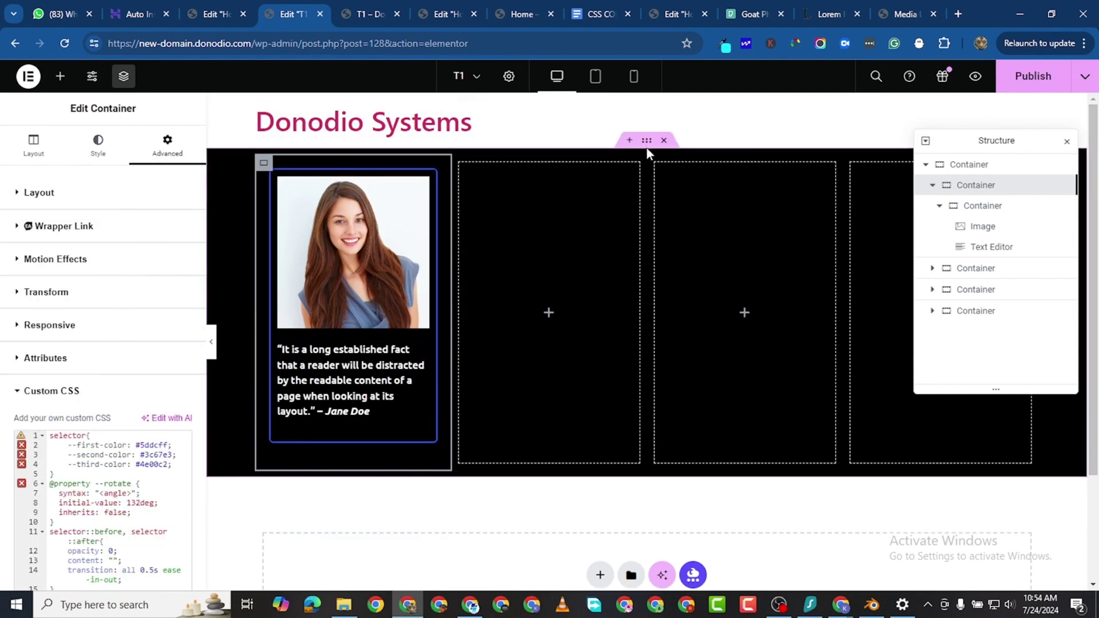
# Step: Unlink the black parent section's padding values and set them to 100 px top, 80 px bottom and 0 on both sides
pyautogui.click(646, 142)
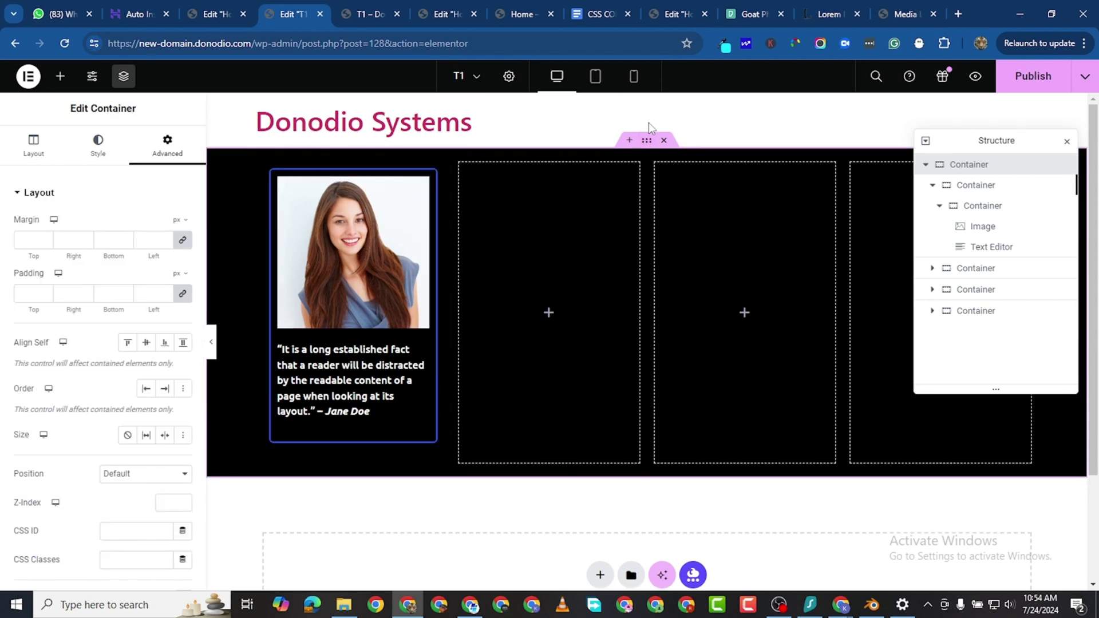
pyautogui.click(33, 150)
pyautogui.click(165, 146)
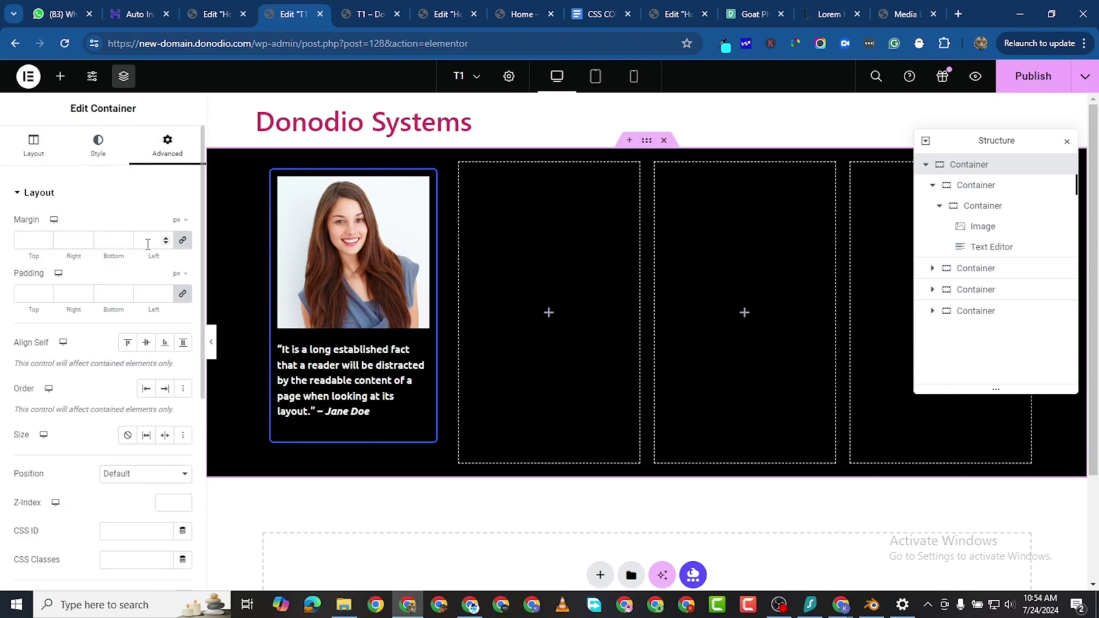
pyautogui.click(182, 293)
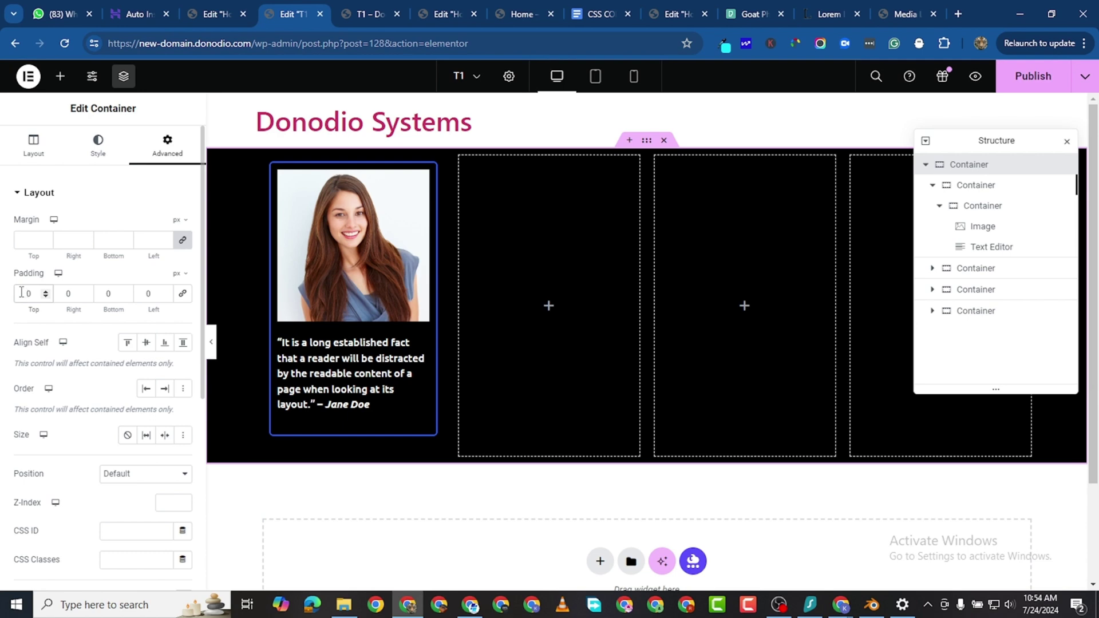
pyautogui.write('600')
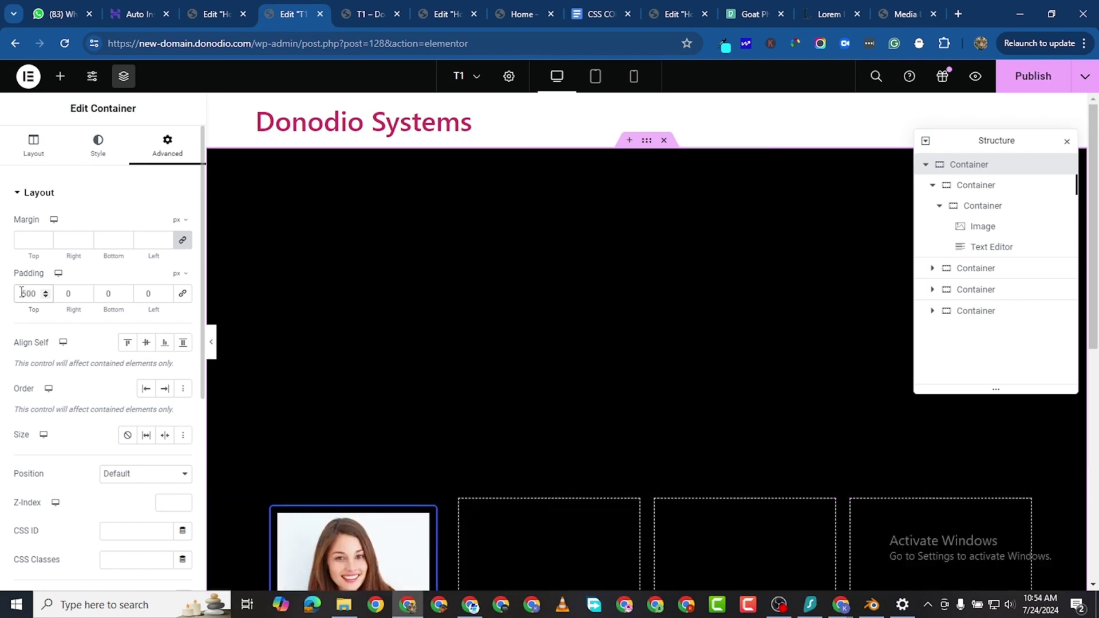
pyautogui.press('BackSpace')
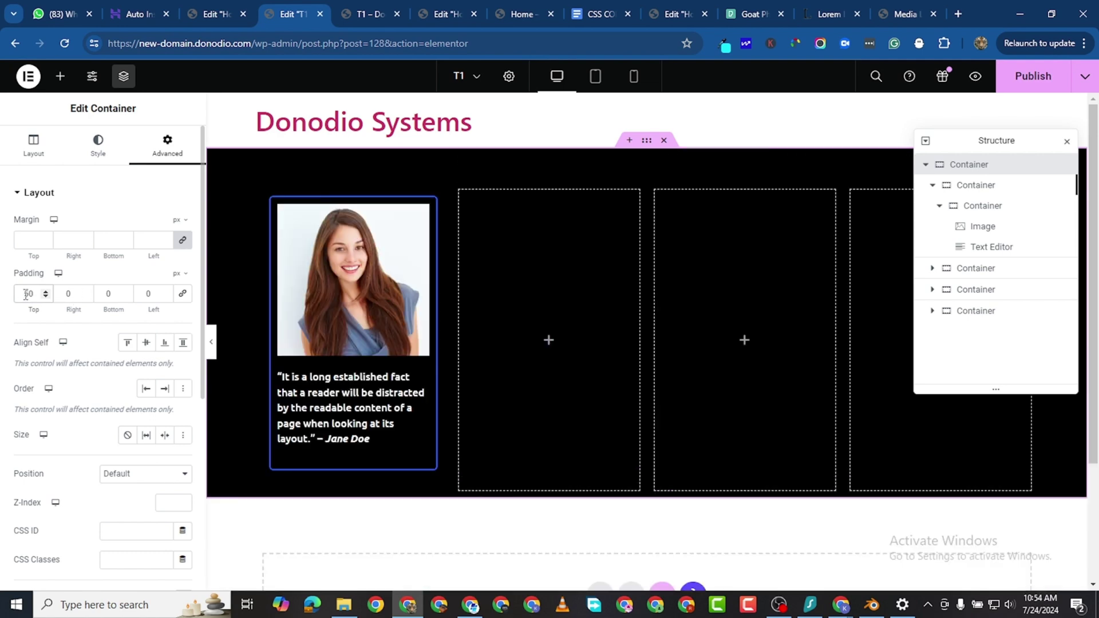
pyautogui.write('1')
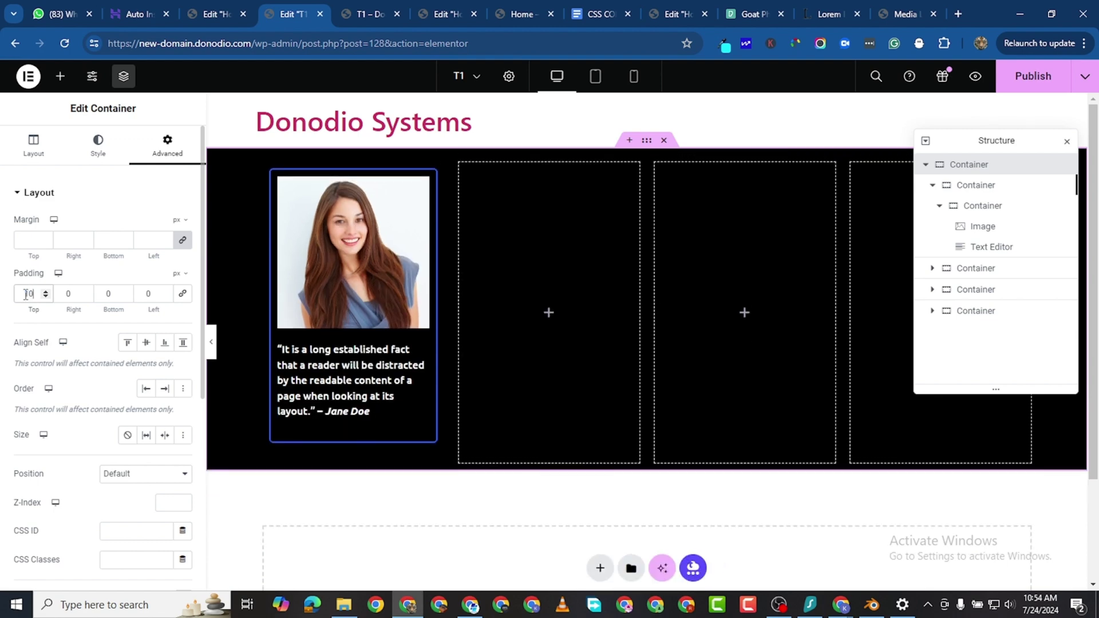
pyautogui.write('0')
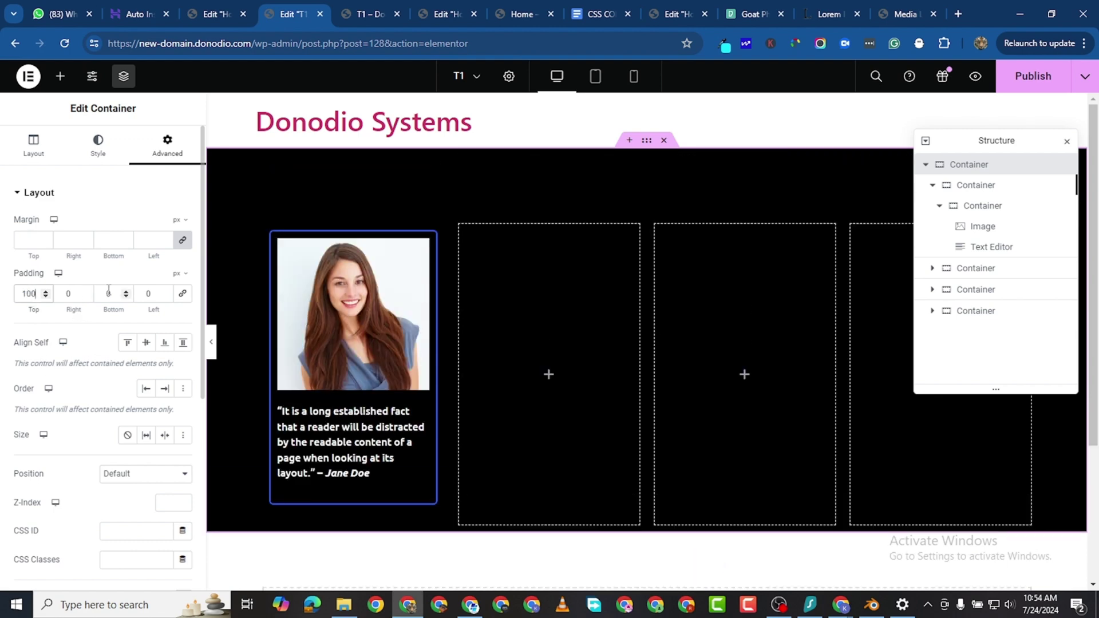
pyautogui.click(109, 292)
pyautogui.write('80')
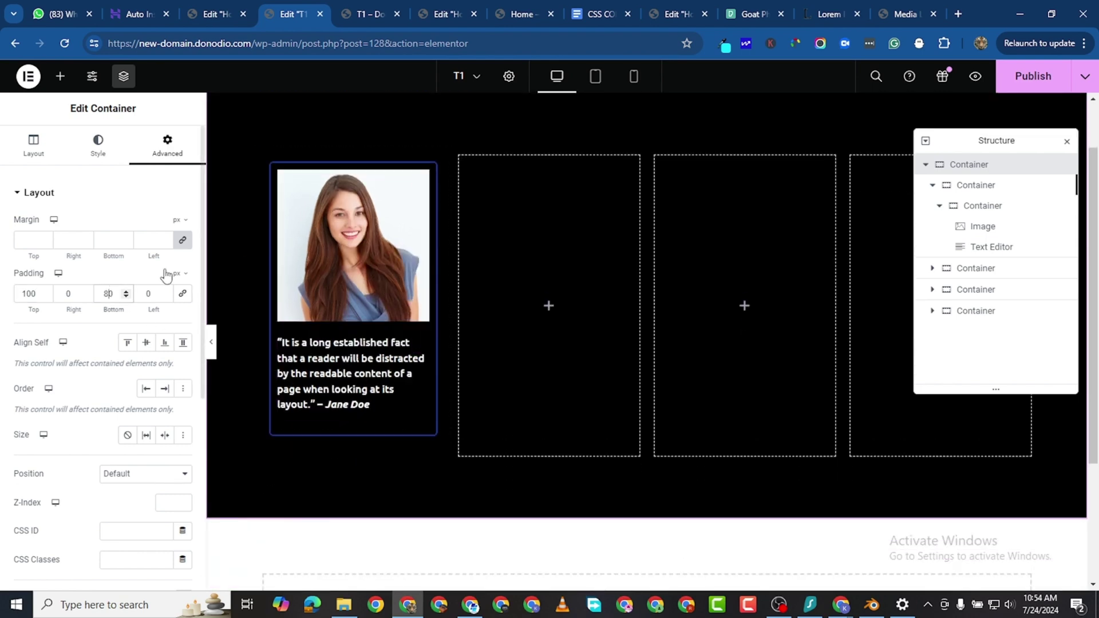
# Step: Examine the custom CSS on the first column's outer container
pyautogui.scroll(-5, 115, 401)
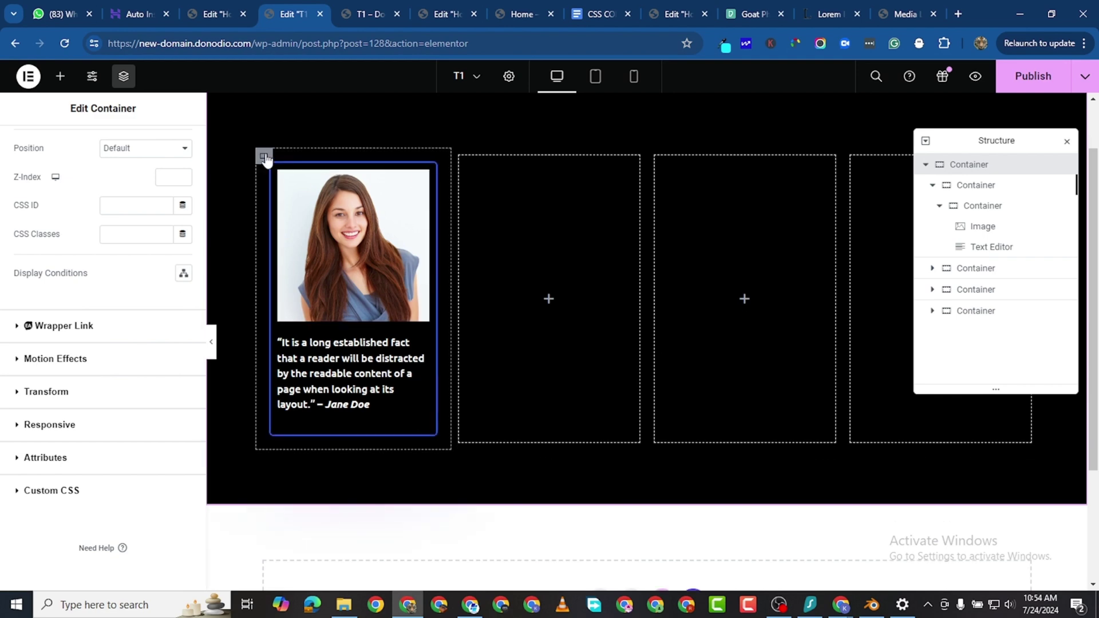
pyautogui.click(264, 157)
pyautogui.scroll(-4, 57, 504)
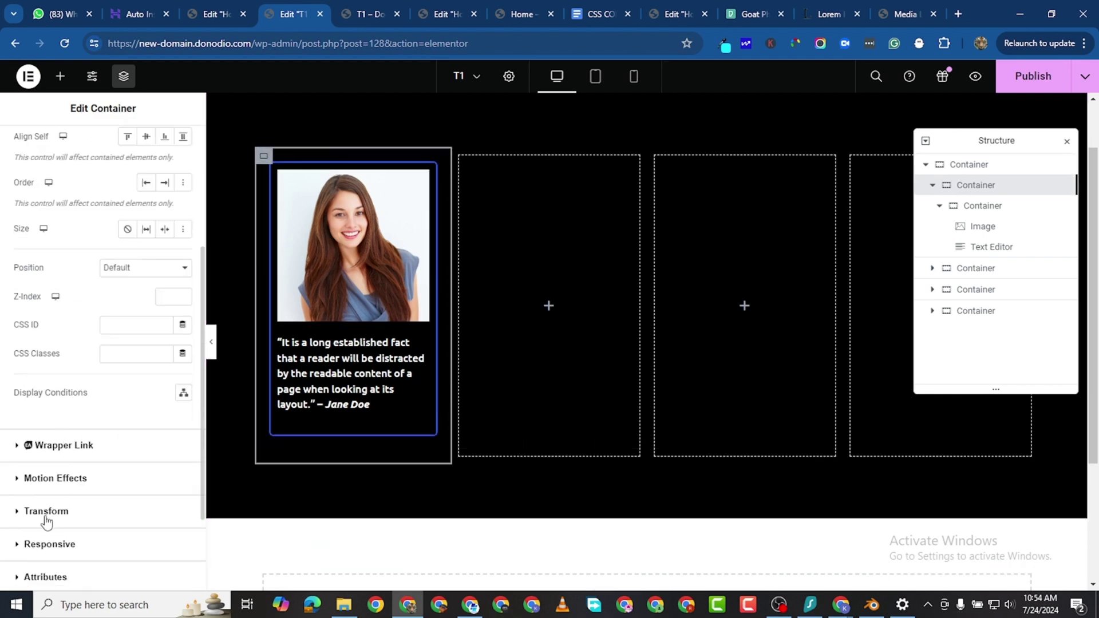
pyautogui.scroll(-2, 44, 518)
pyautogui.click(17, 491)
pyautogui.scroll(-2, 90, 441)
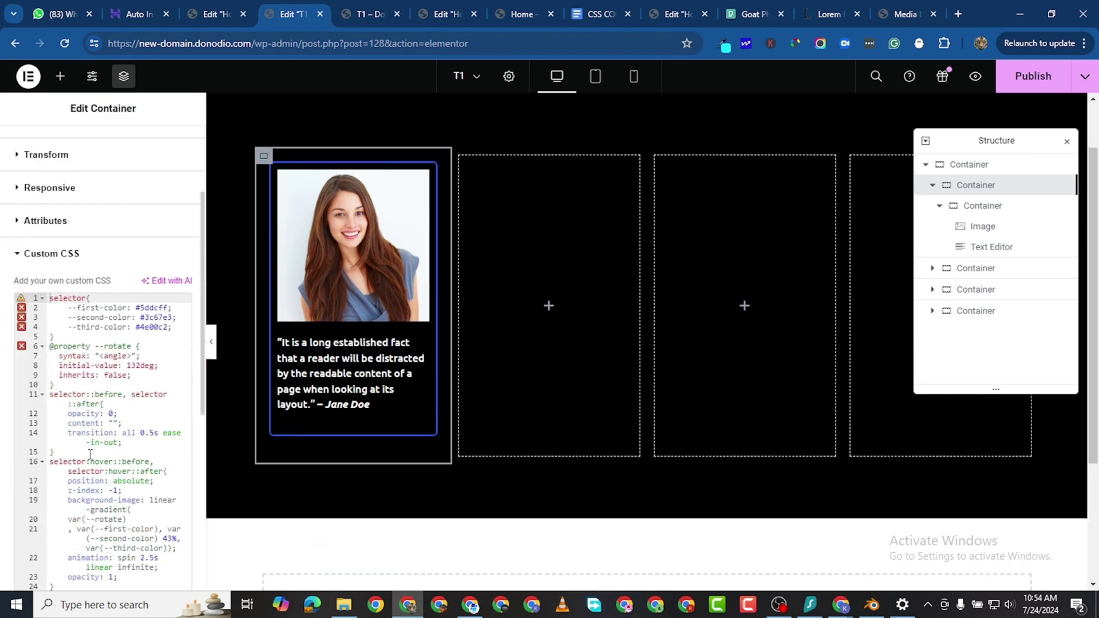
pyautogui.scroll(2, 90, 447)
pyautogui.scroll(1, 503, 252)
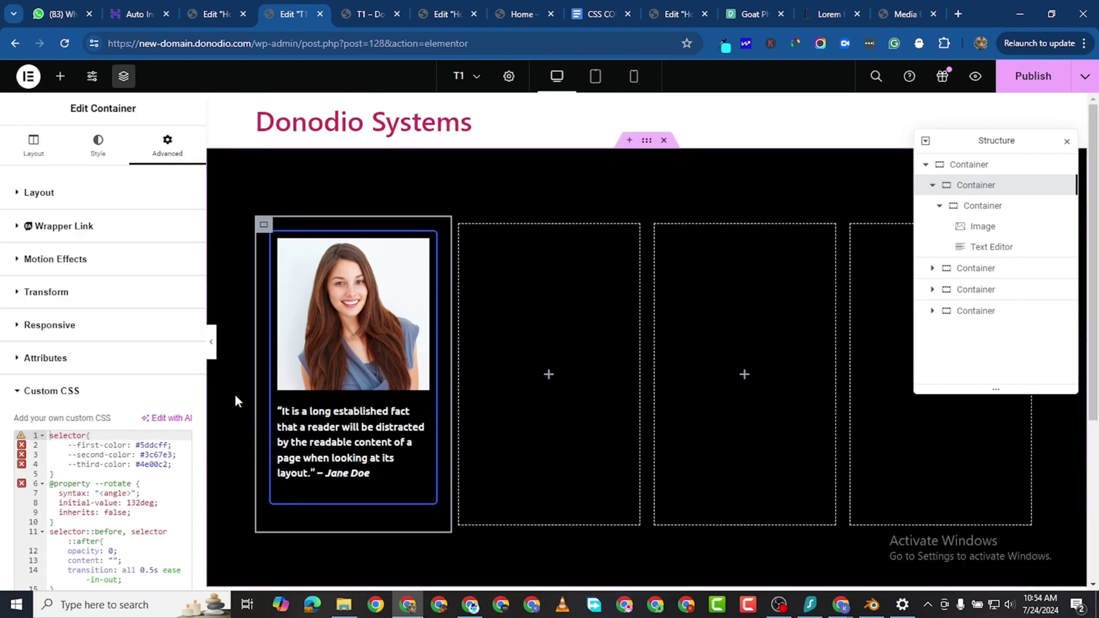
# Step: Set the black parent section's Z-Index to 1, then publish the template and check the card's hover effect in the preview
pyautogui.click(645, 143)
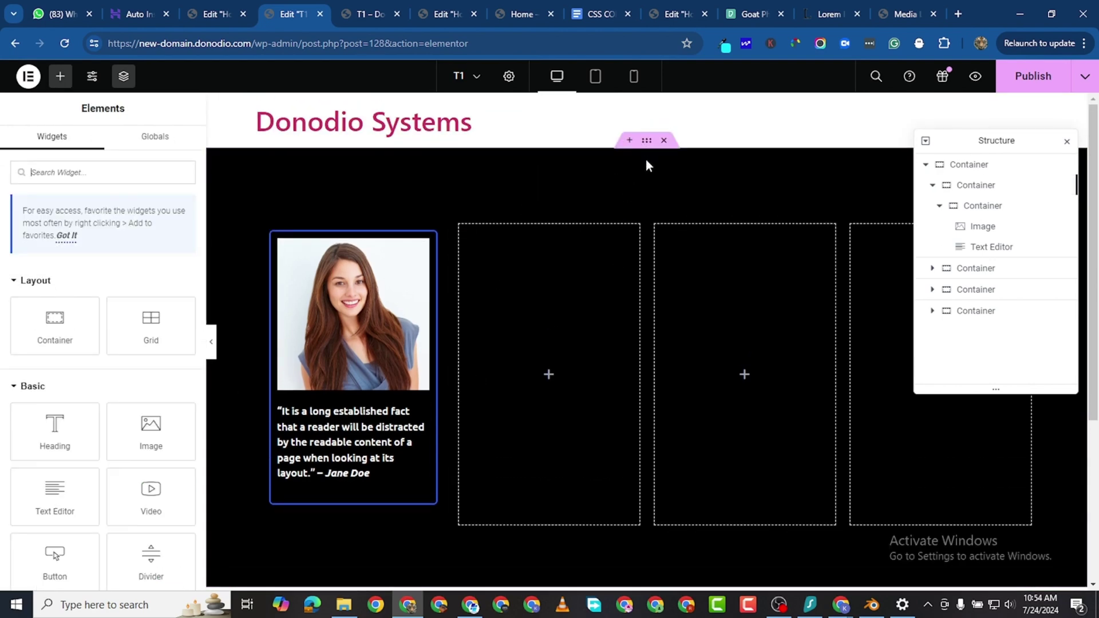
pyautogui.click(647, 147)
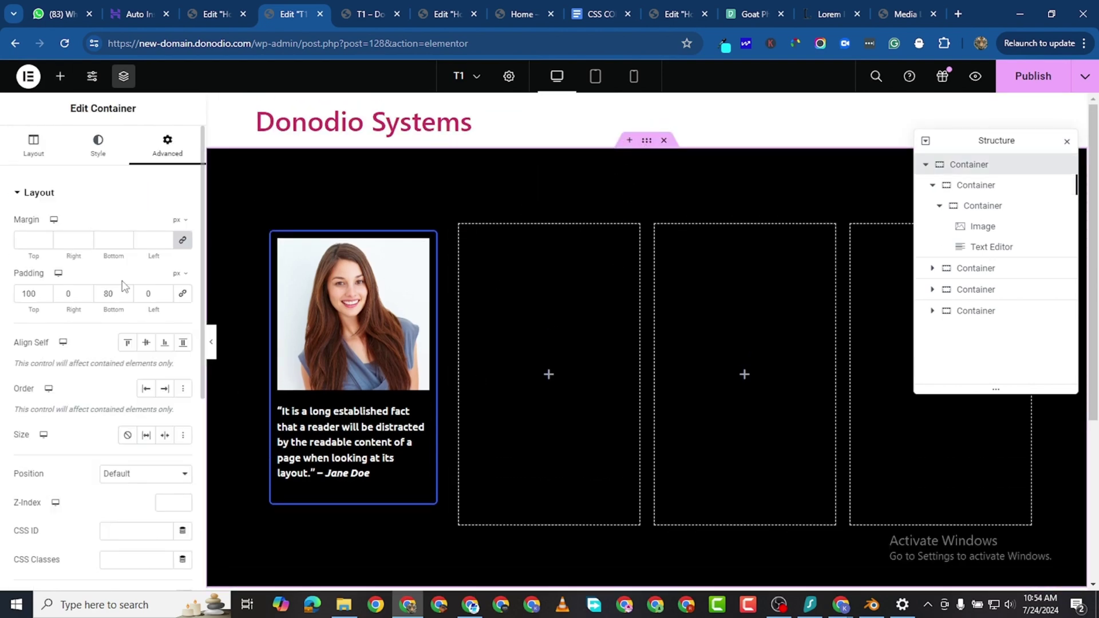
pyautogui.scroll(-3, 78, 388)
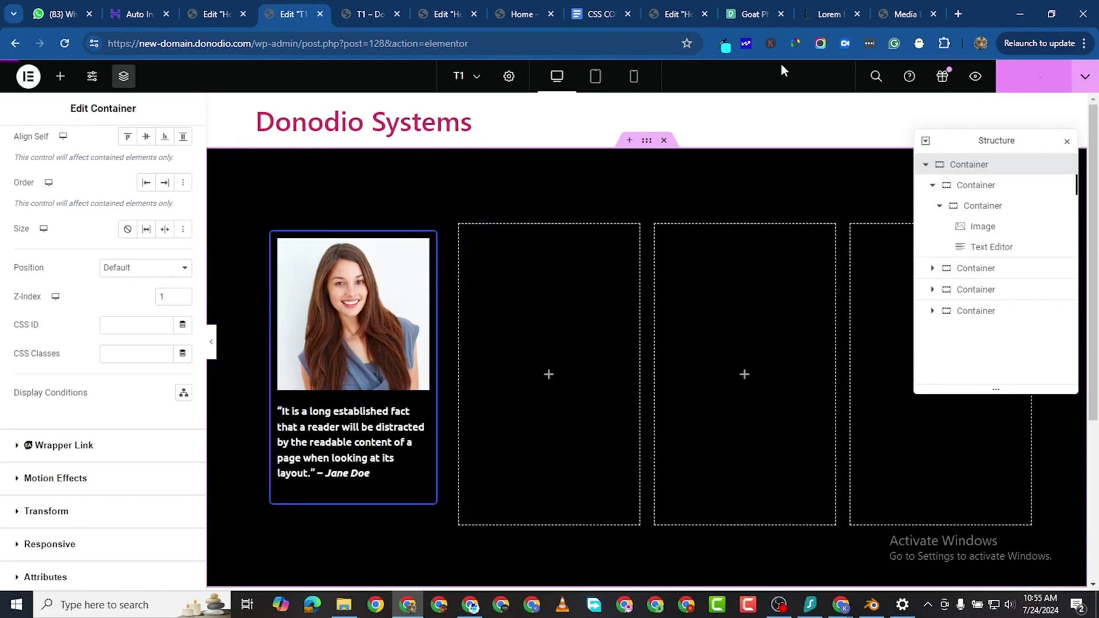
pyautogui.click(370, 16)
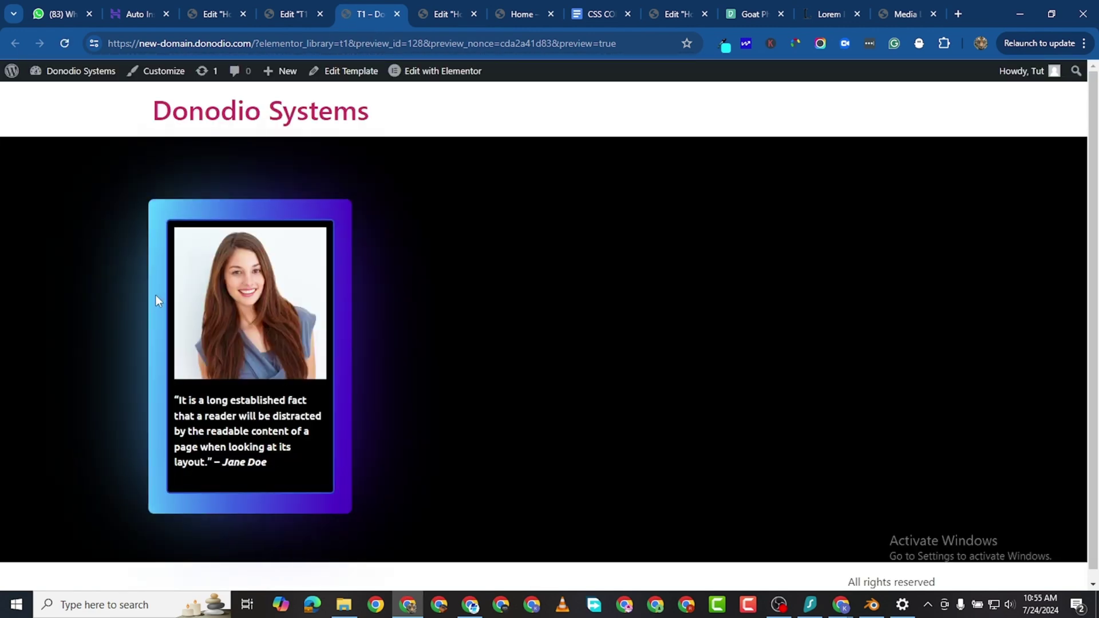
# Step: Reduce the first column's outer container padding to 1 px on all sides and check the published template in the preview
pyautogui.click(297, 14)
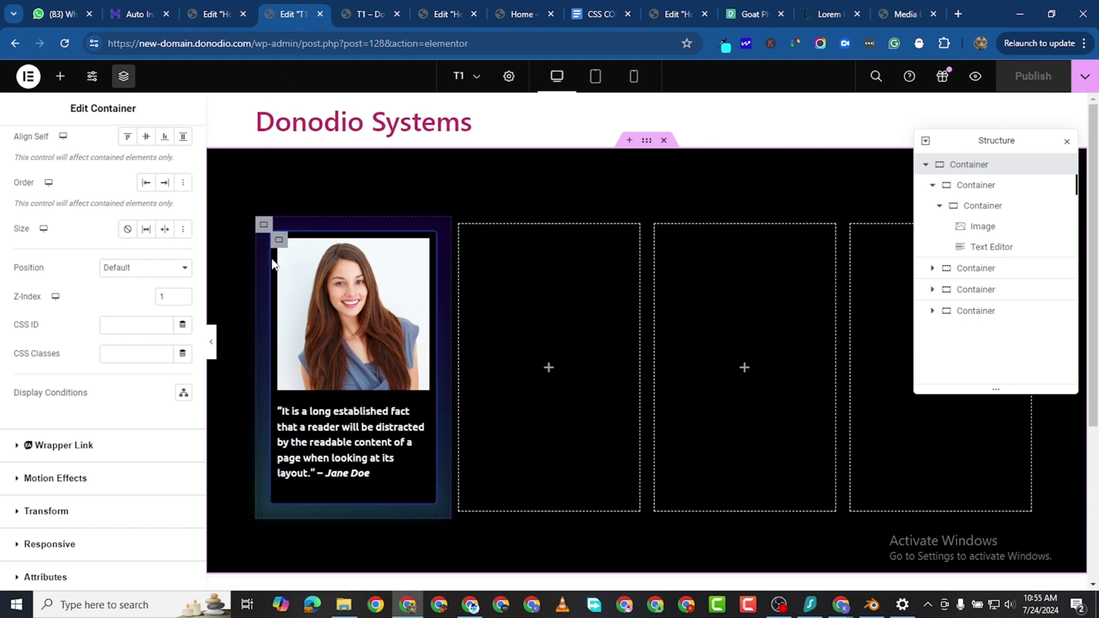
pyautogui.click(260, 283)
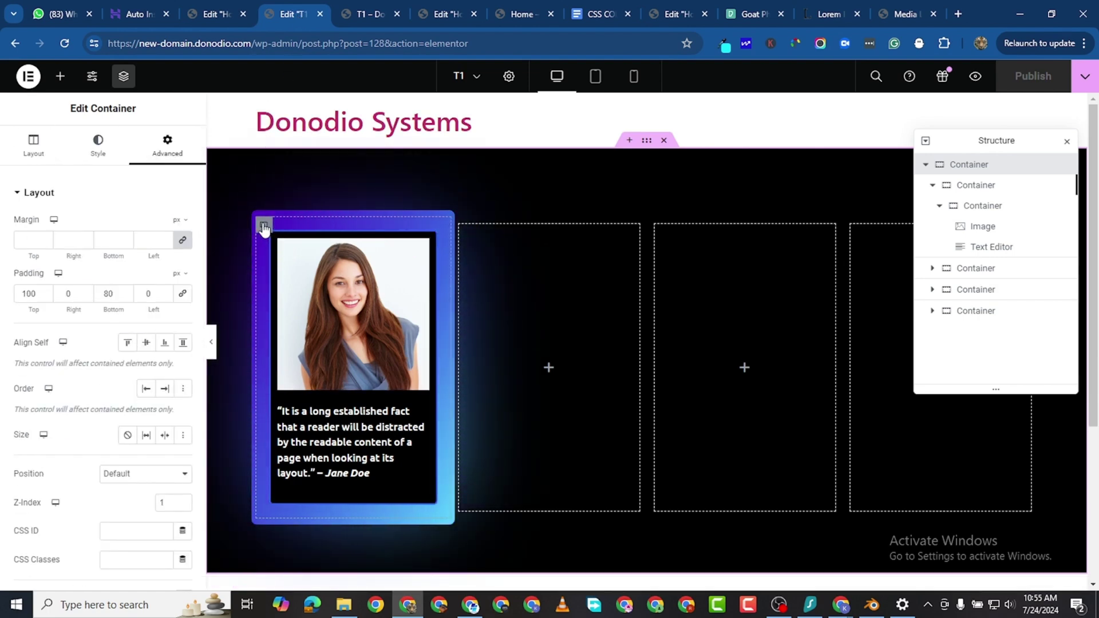
pyautogui.click(263, 224)
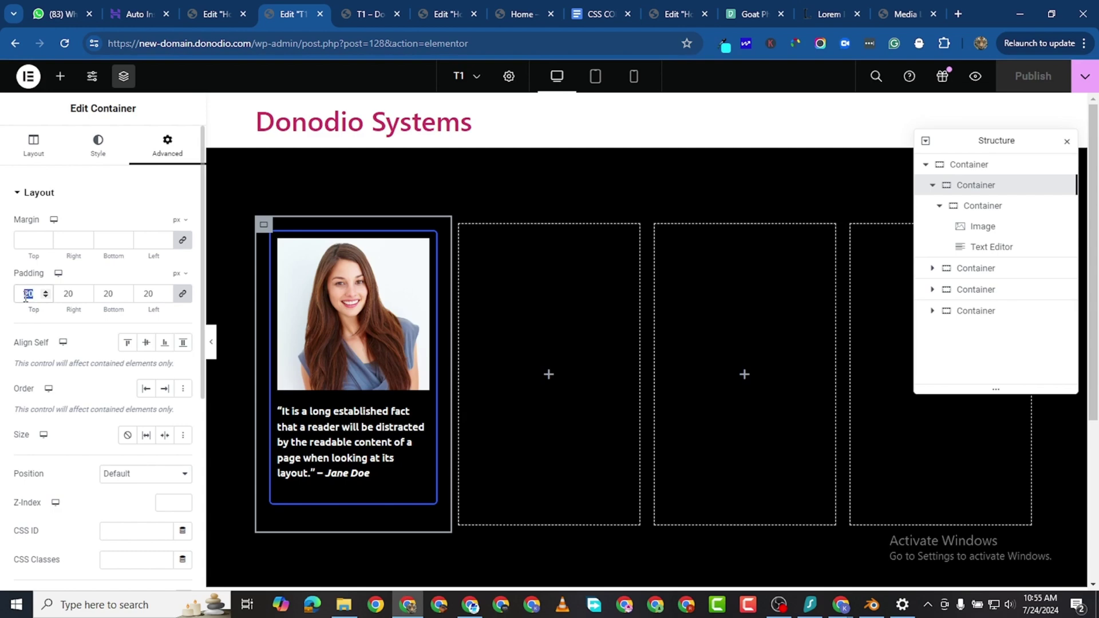
pyautogui.write('1')
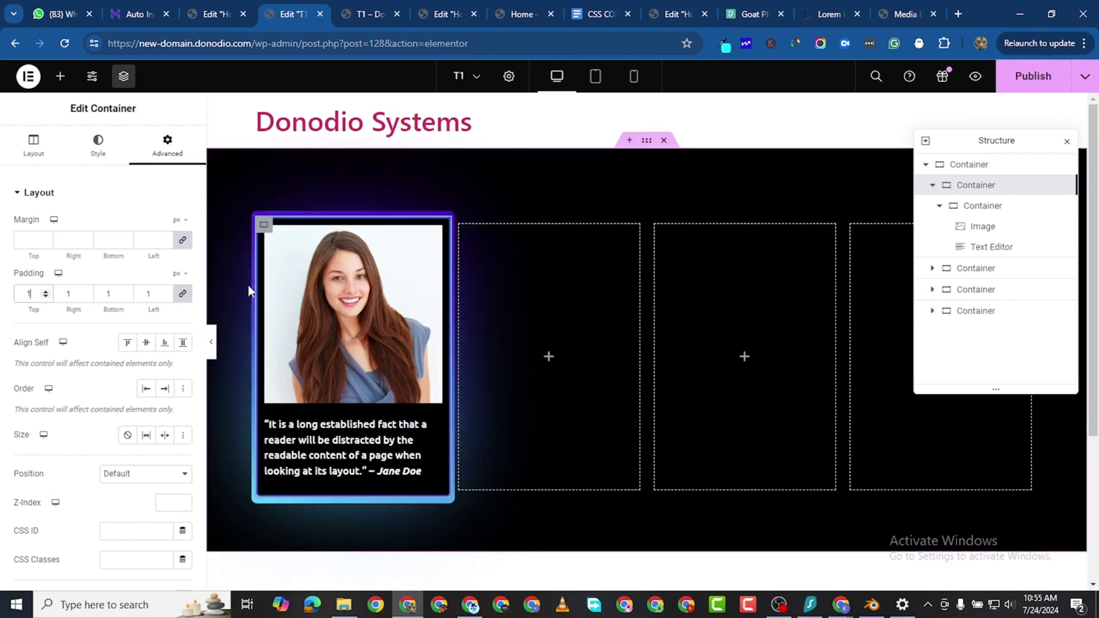
pyautogui.click(264, 229)
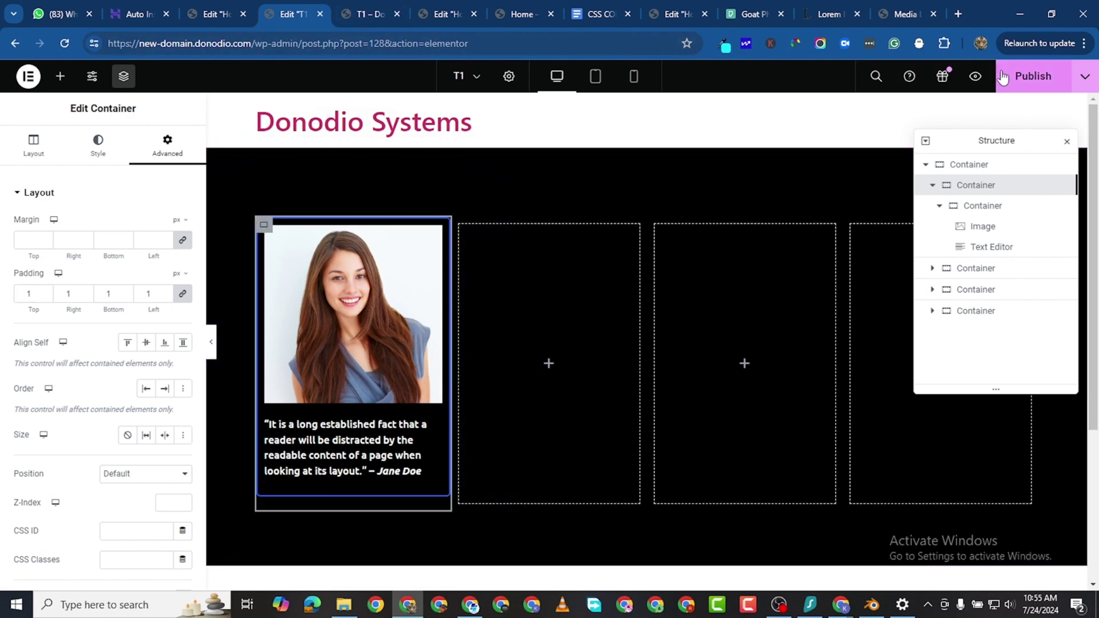
pyautogui.click(349, 14)
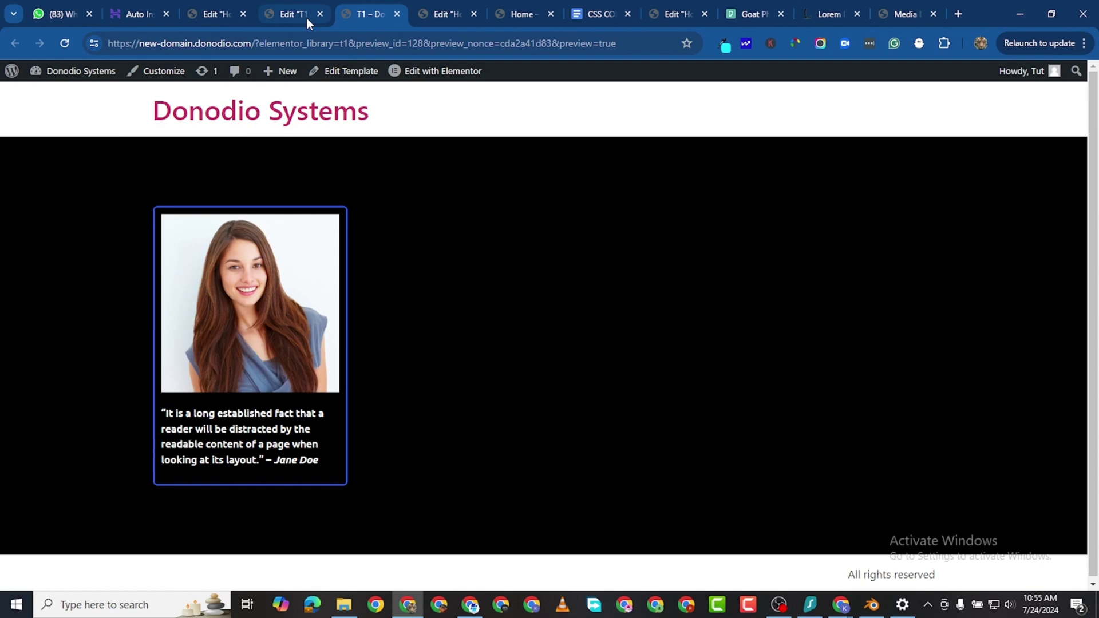
# Step: Set the inner testimonial container's padding to 25 px on all sides and check the published card in the preview
pyautogui.click(297, 16)
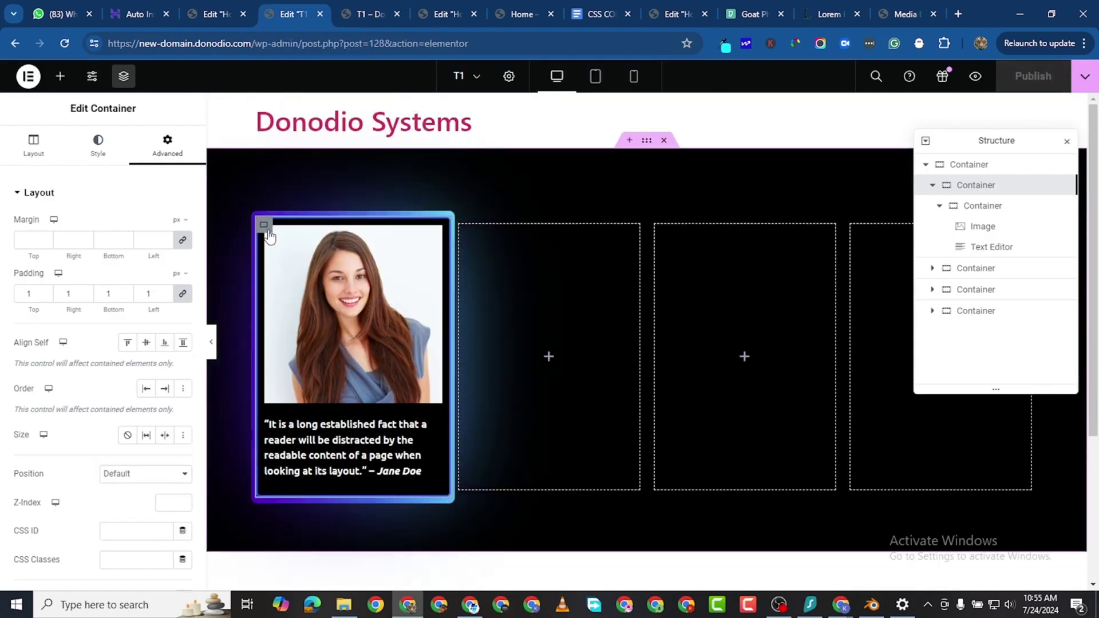
pyautogui.click(1000, 211)
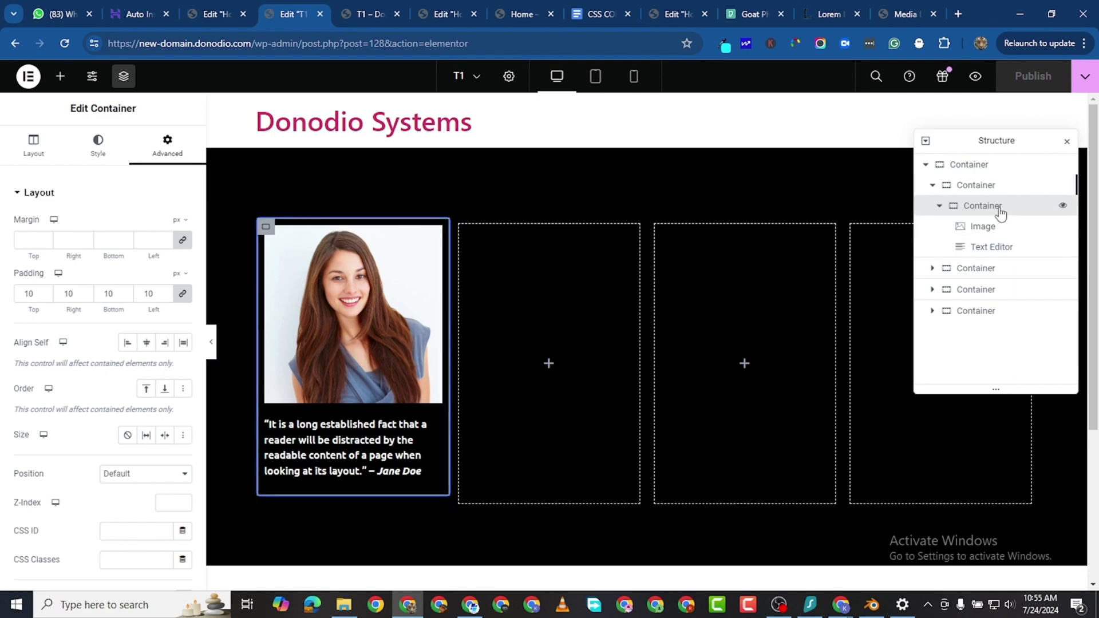
pyautogui.click(166, 294)
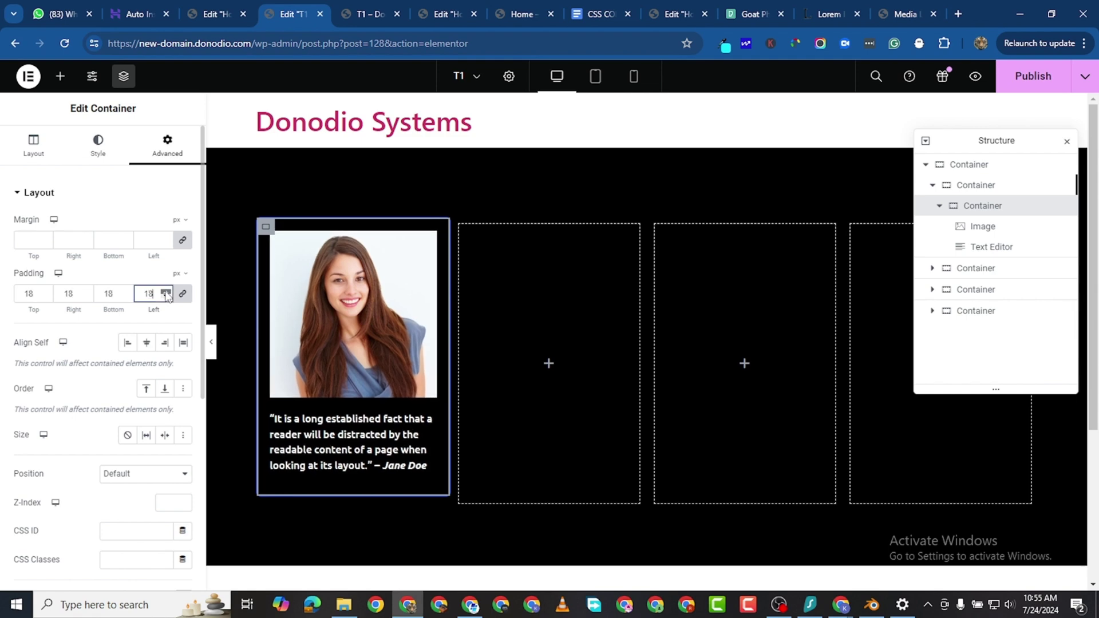
pyautogui.click(166, 294)
pyautogui.click(166, 293)
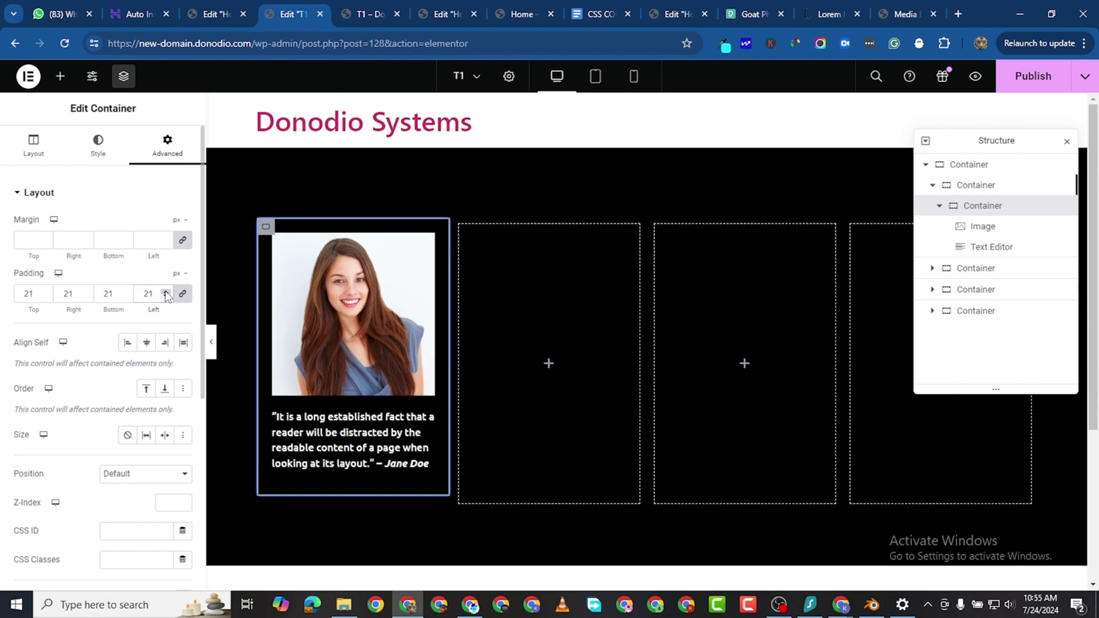
pyautogui.click(166, 294)
pyautogui.click(166, 294)
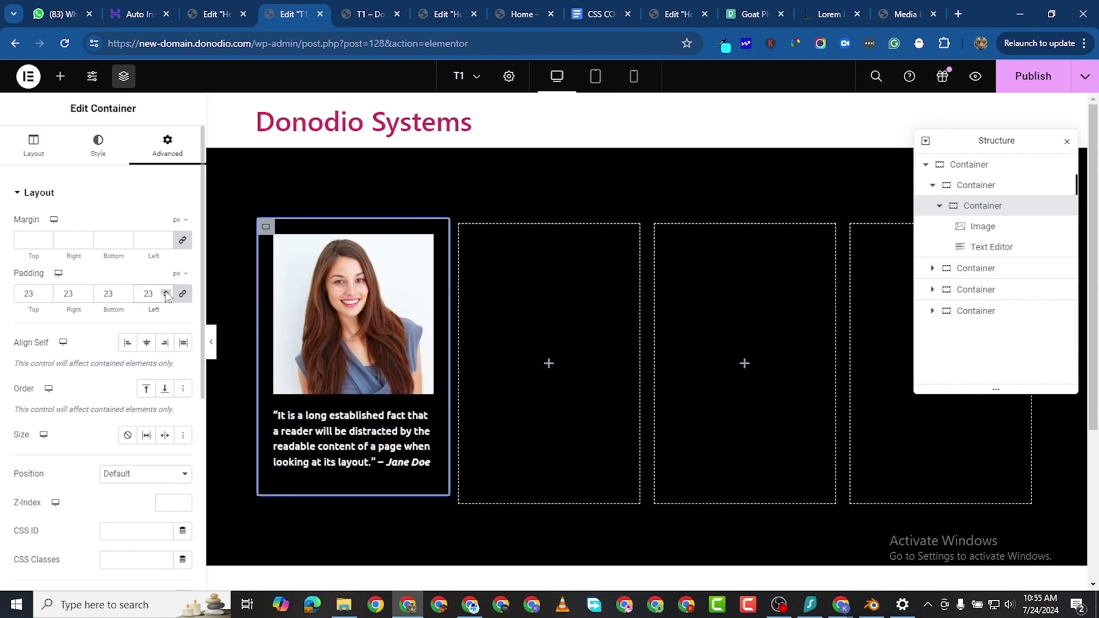
pyautogui.click(166, 294)
pyautogui.click(166, 294)
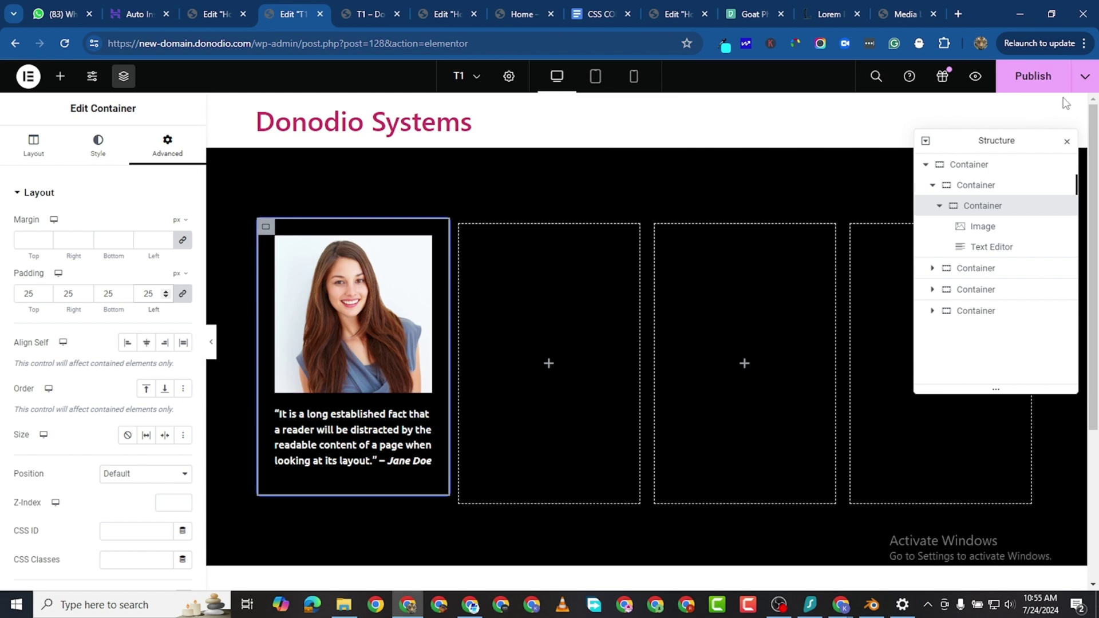
pyautogui.click(367, 16)
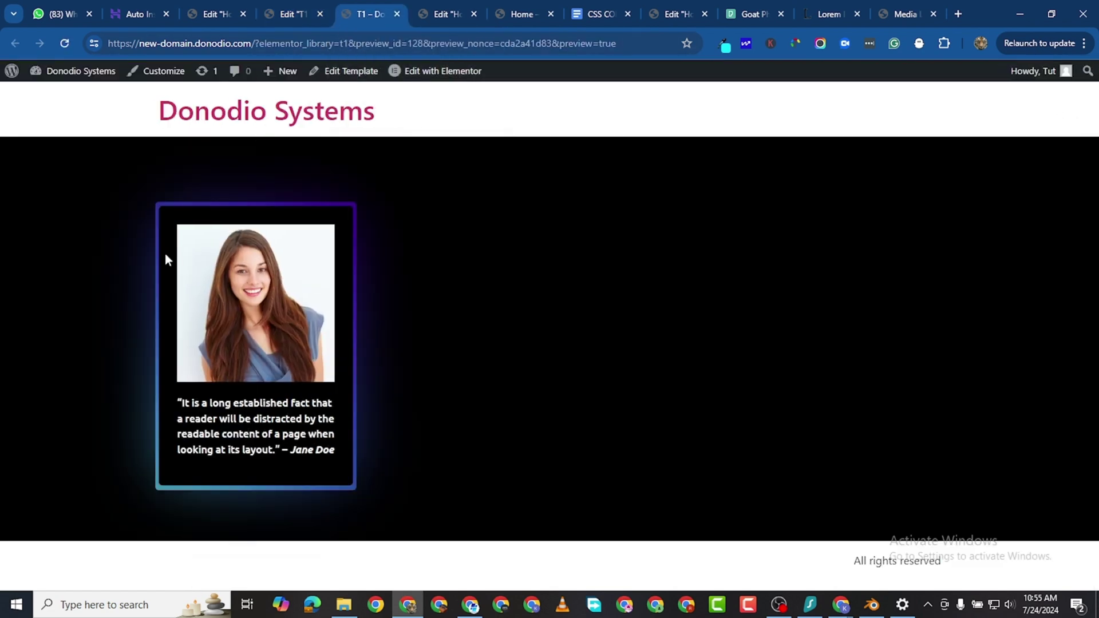
# Step: Refresh the preview to check the card, then duplicate the first column's outer container in the template editor
pyautogui.press('F5')
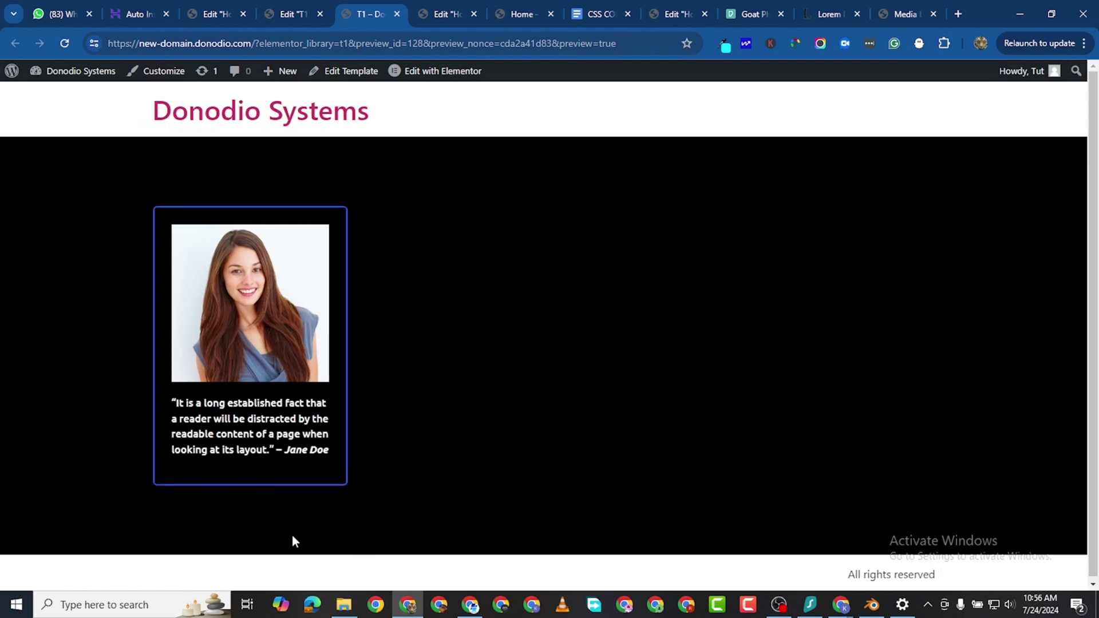
pyautogui.click(309, 15)
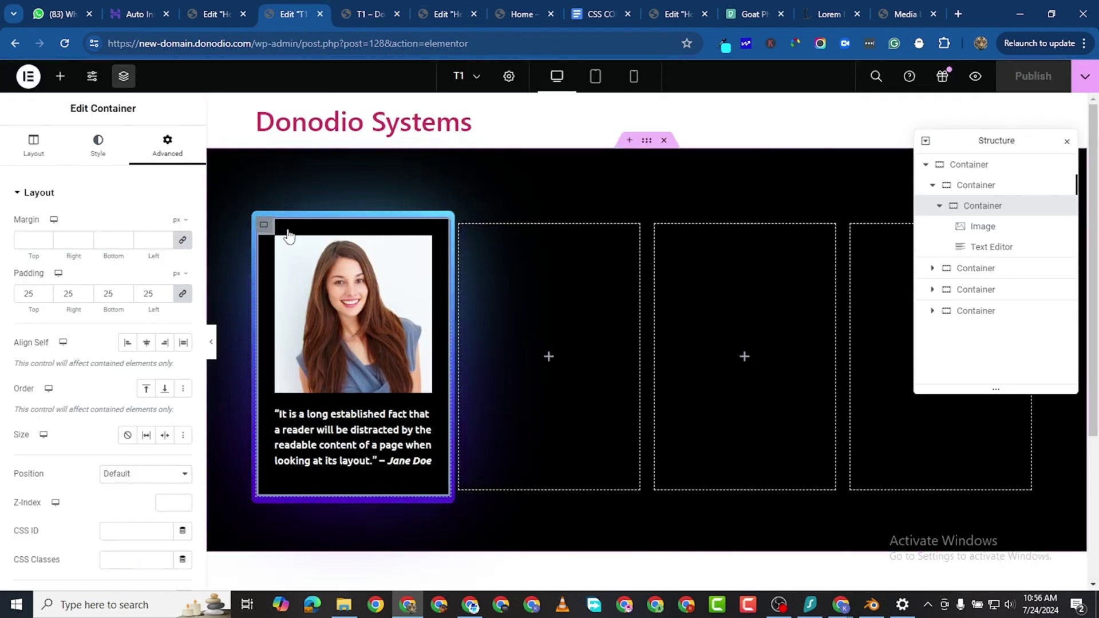
pyautogui.rightClick(344, 269)
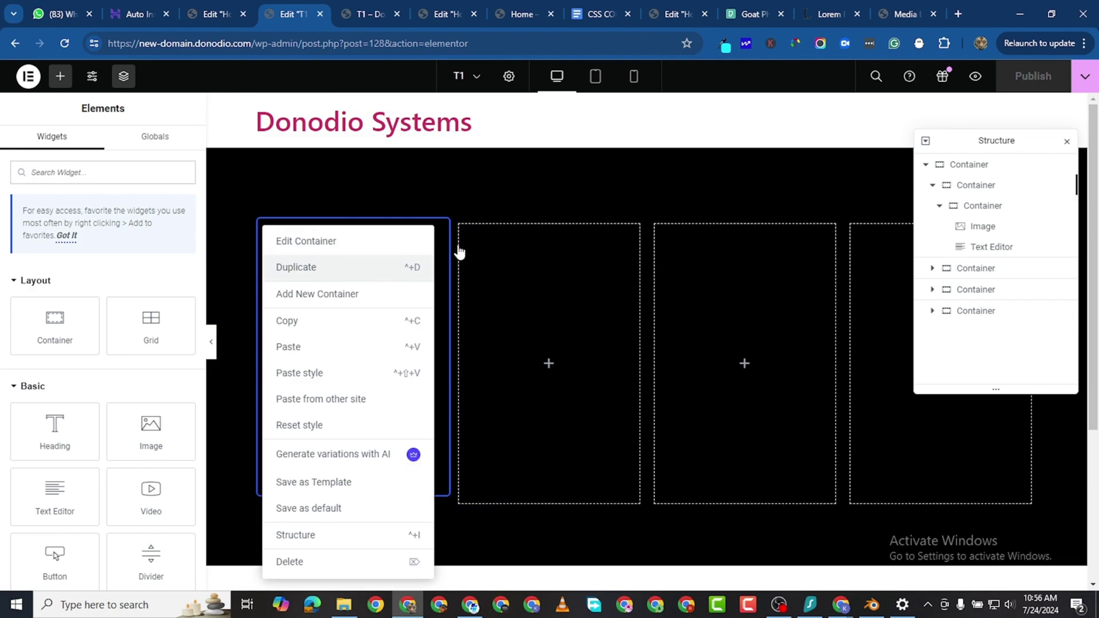
pyautogui.click(298, 268)
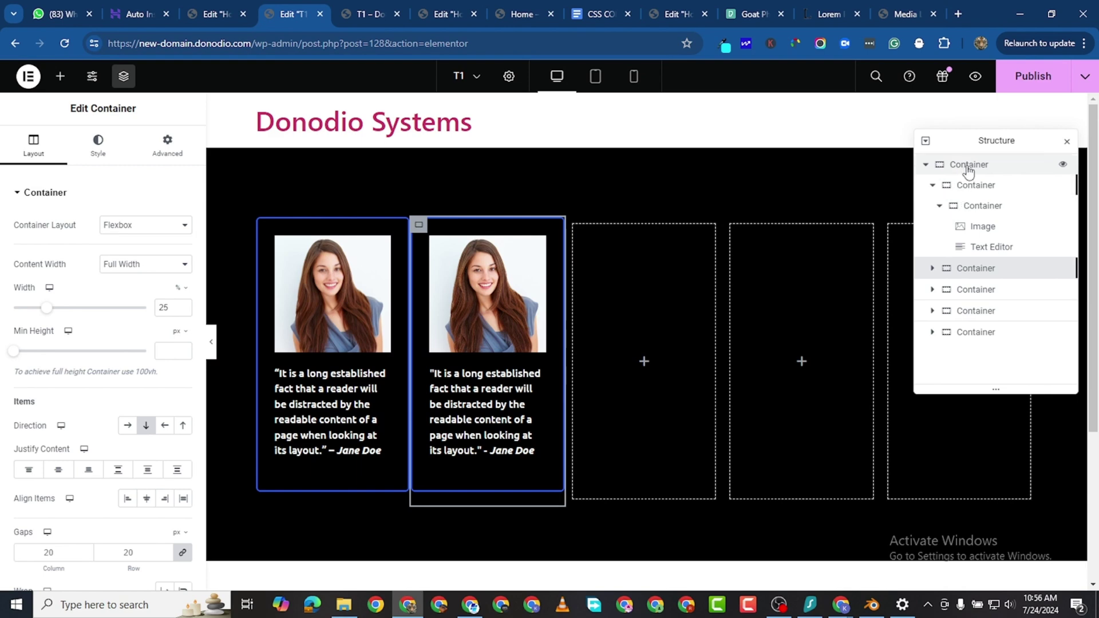
# Step: Set the first column's outer container margin to 20 px on all sides
pyautogui.click(976, 187)
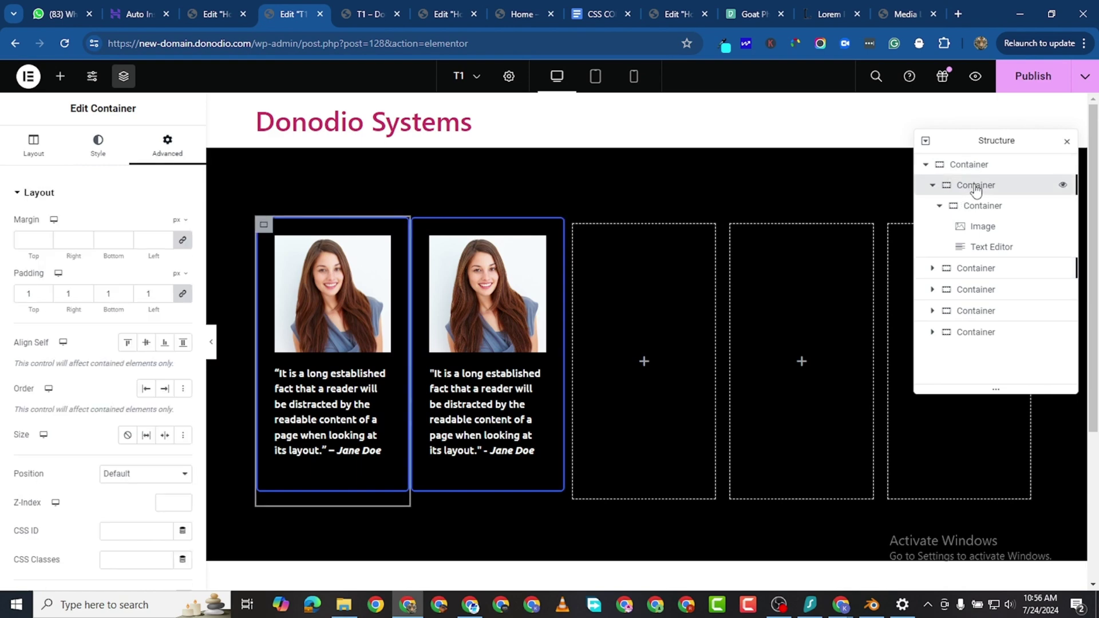
pyautogui.click(975, 205)
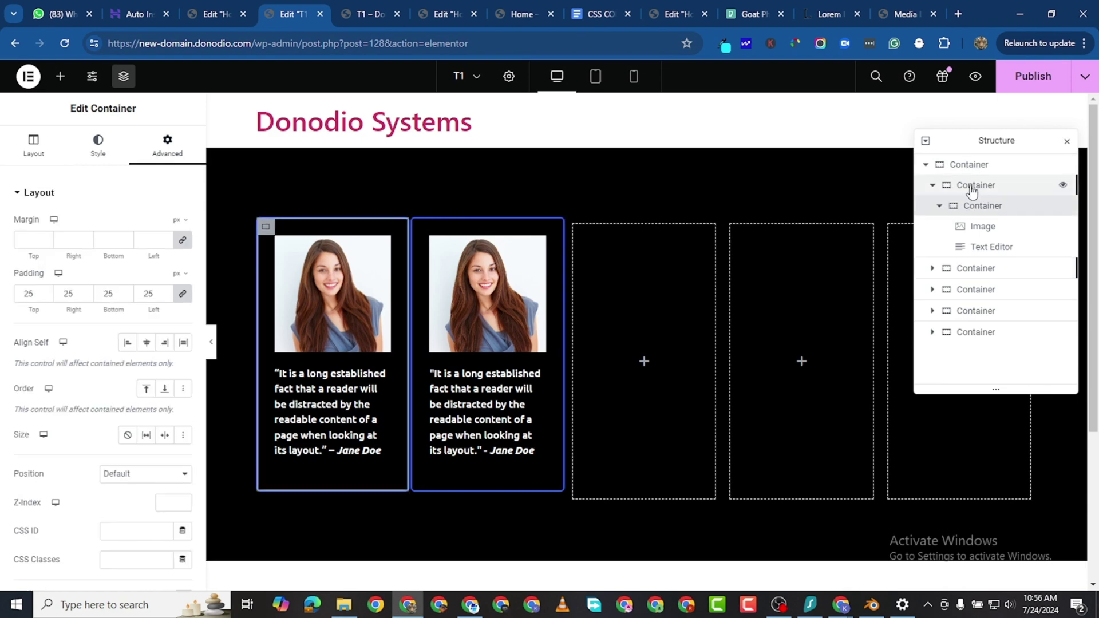
pyautogui.click(971, 187)
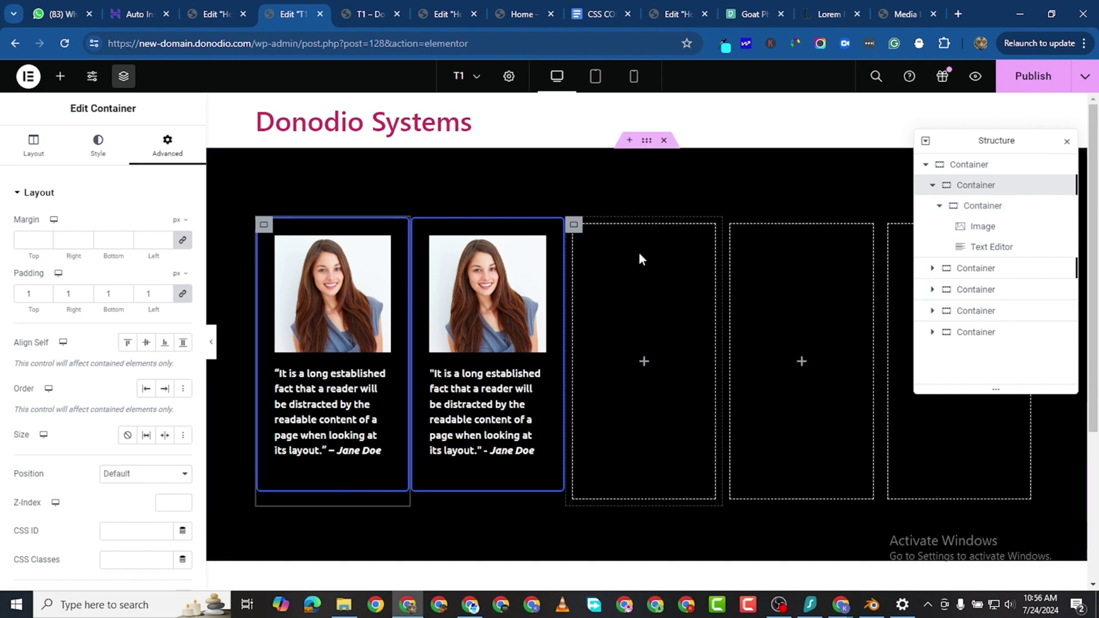
pyautogui.click(155, 240)
pyautogui.write('20')
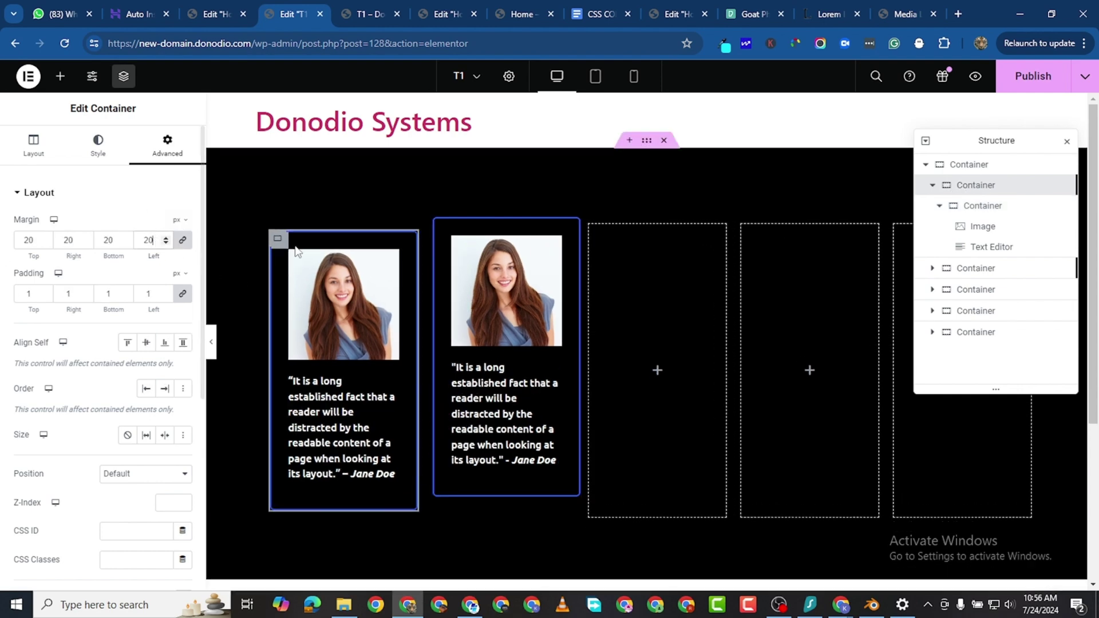
# Step: Delete the copied card that has no margin, and duplicate the first card's outer container to make four matching cards
pyautogui.rightClick(441, 231)
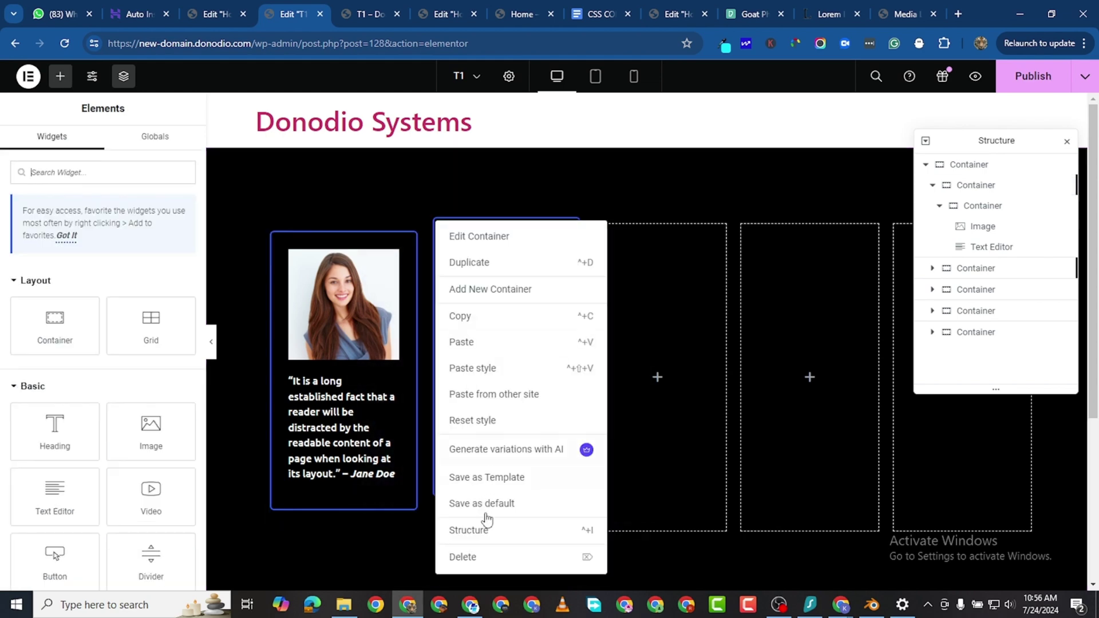
pyautogui.click(484, 559)
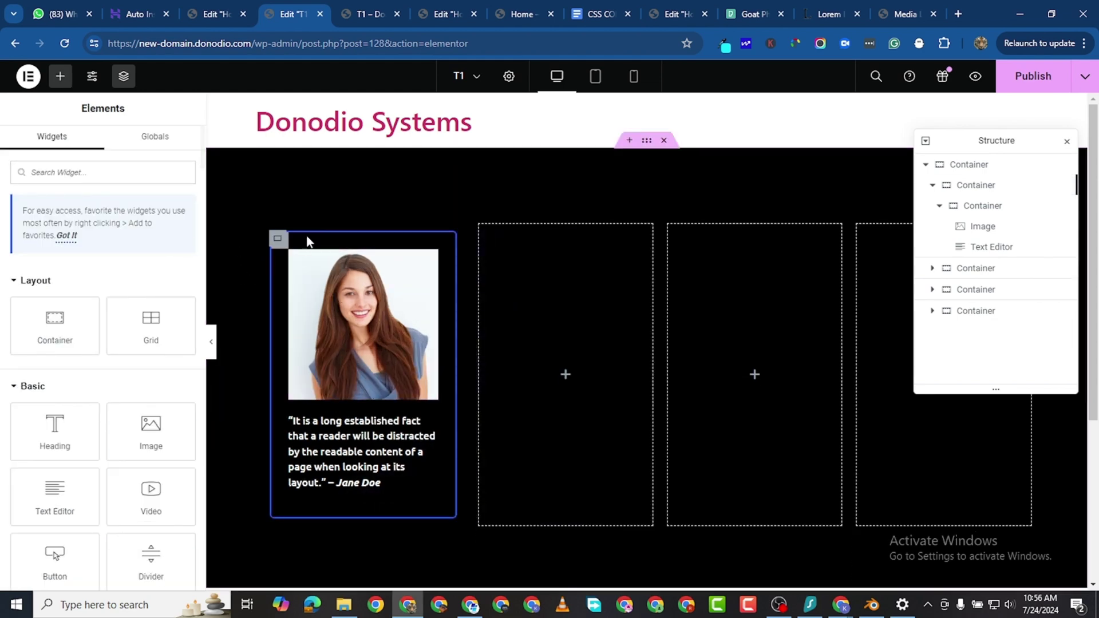
pyautogui.rightClick(278, 239)
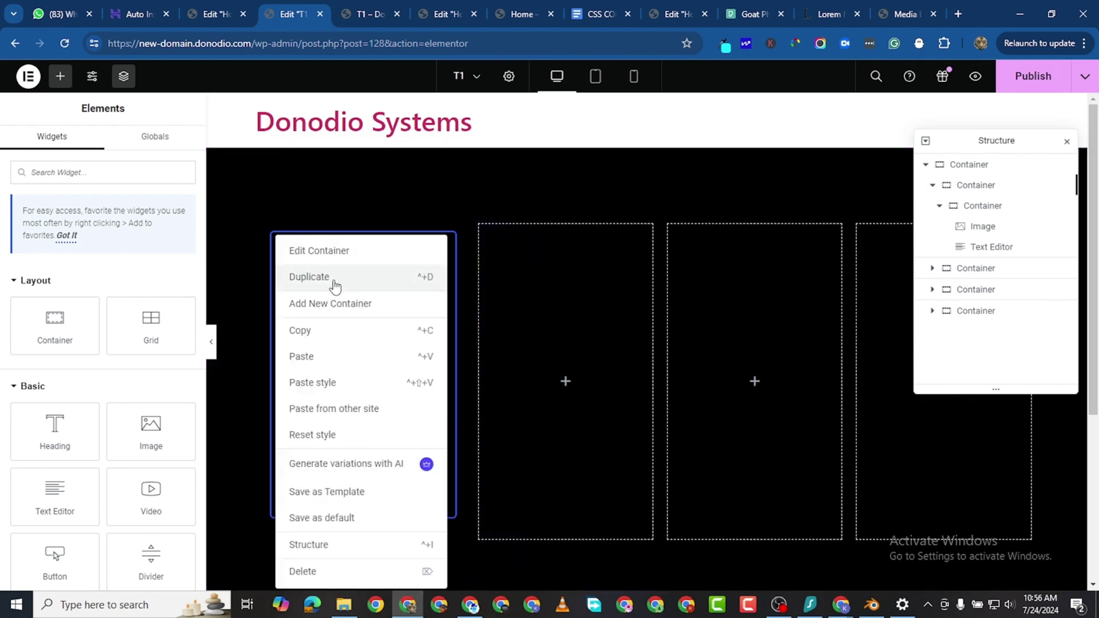
pyautogui.click(397, 274)
pyautogui.rightClick(450, 237)
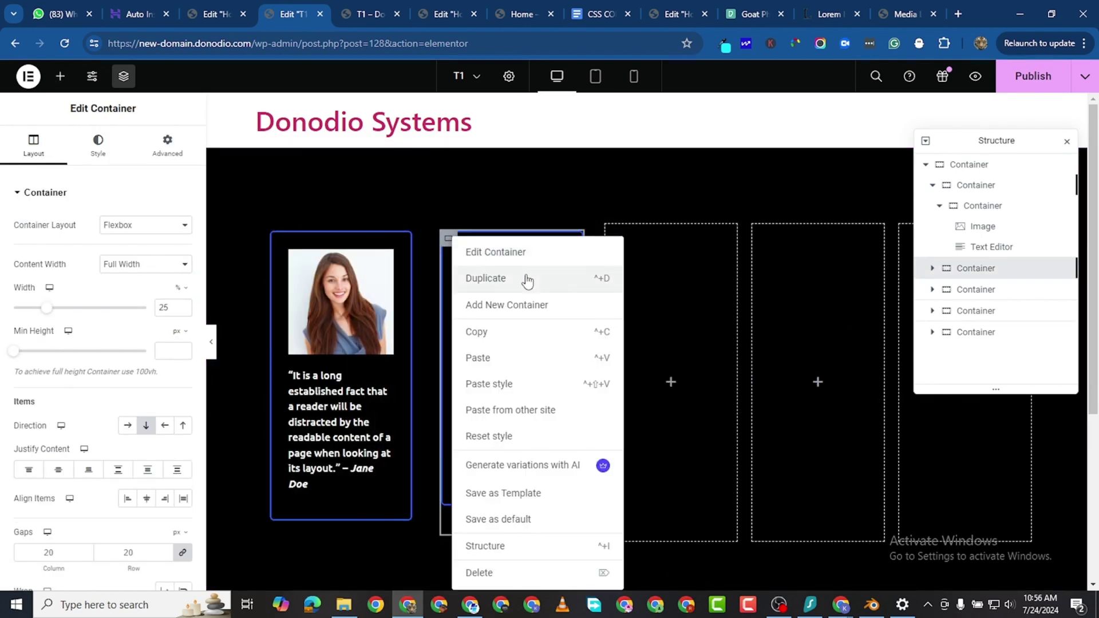
pyautogui.click(480, 276)
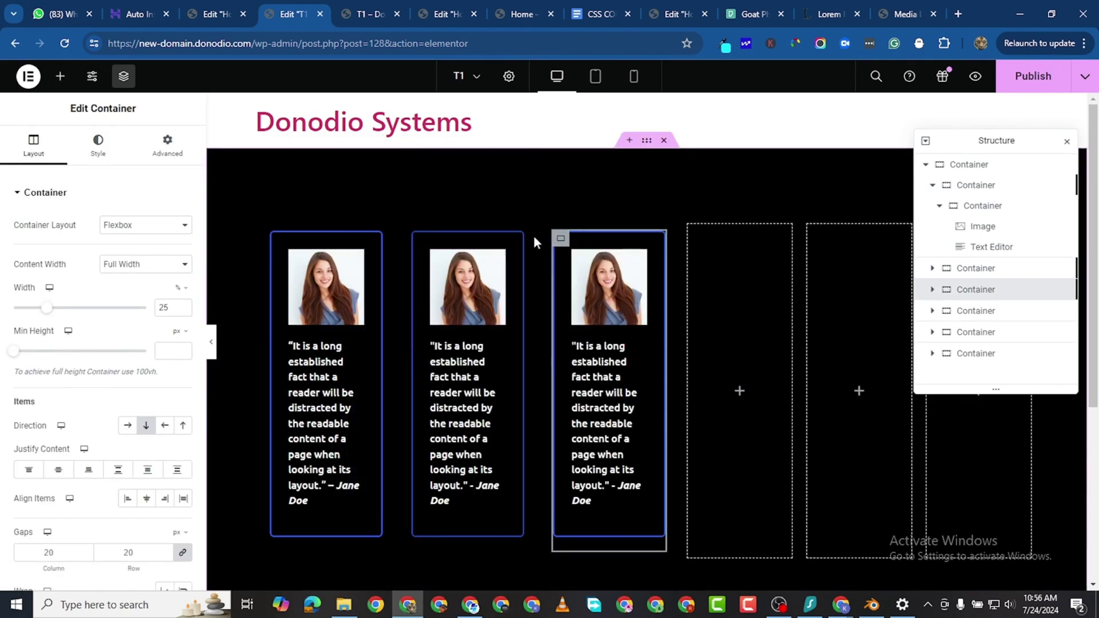
pyautogui.rightClick(561, 239)
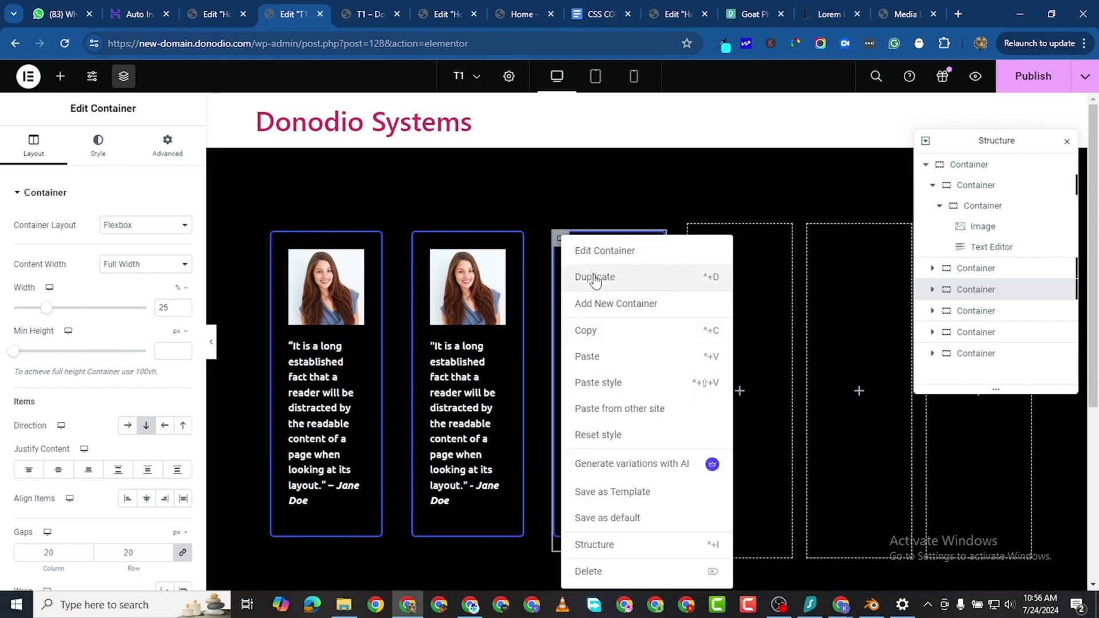
pyautogui.hotkey('ctrl', 'd')
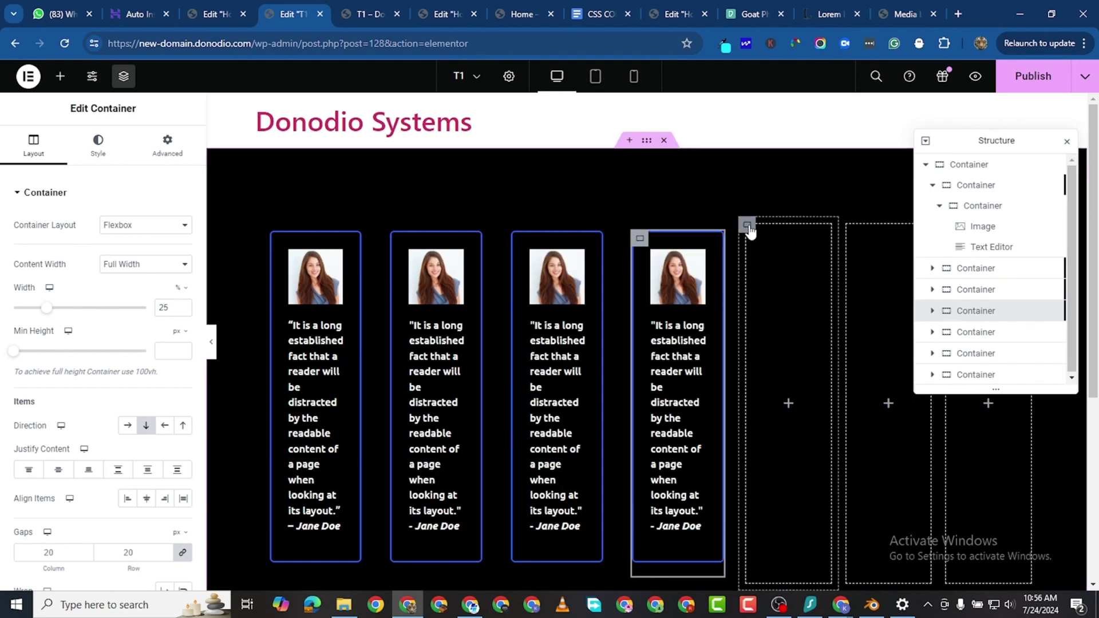
# Step: Delete the three empty column containers so that only the four testimonial cards remain in the black section
pyautogui.rightClick(748, 226)
pyautogui.click(786, 559)
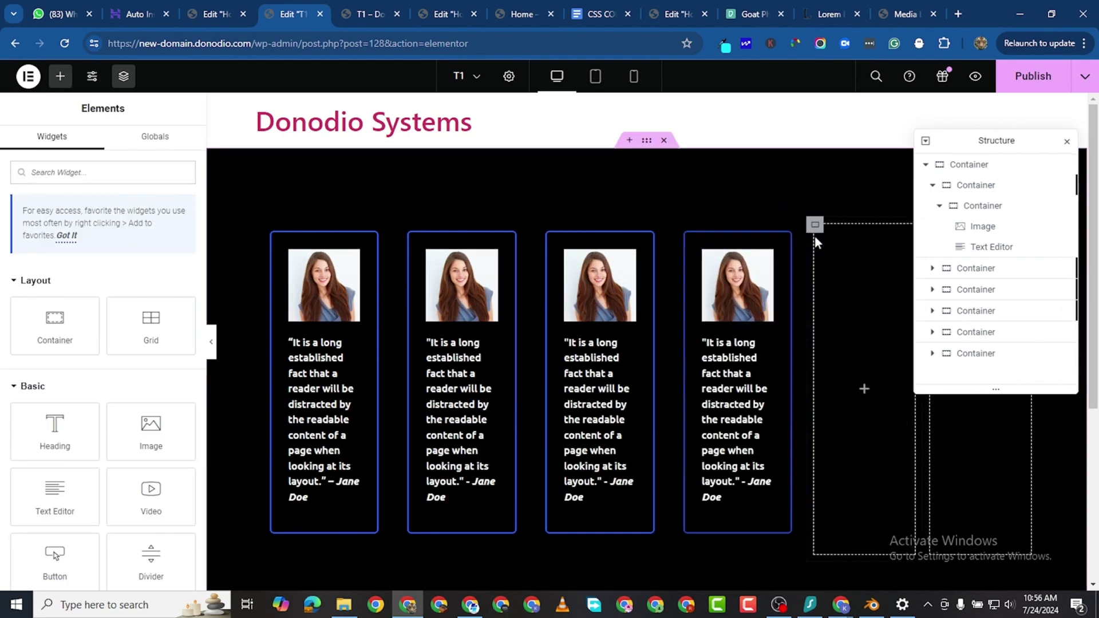
pyautogui.rightClick(816, 226)
pyautogui.click(842, 559)
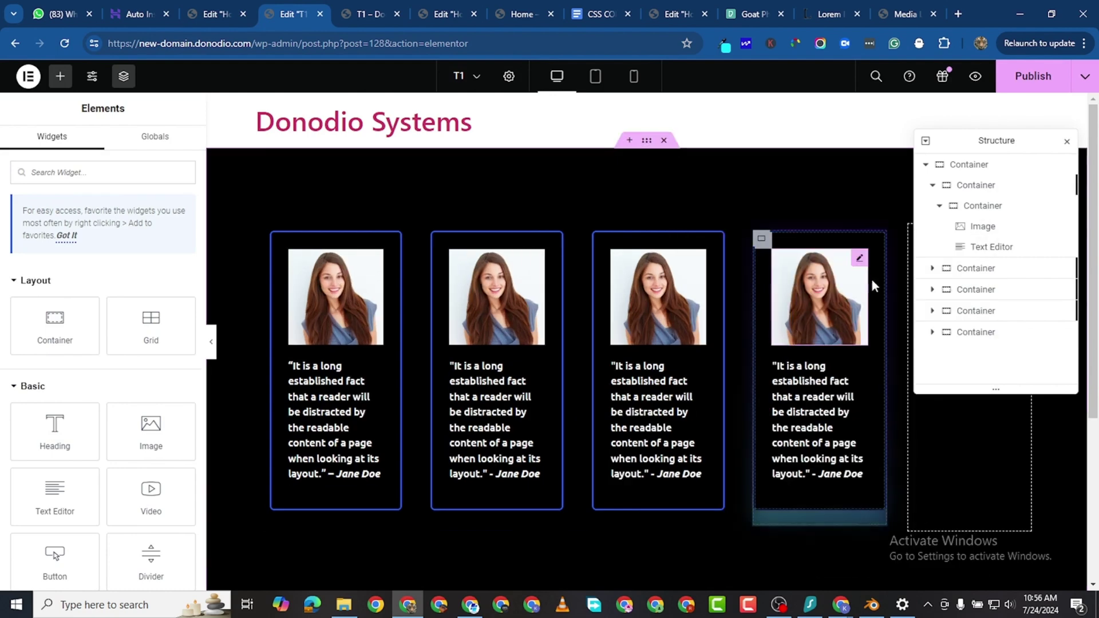
pyautogui.click(1066, 142)
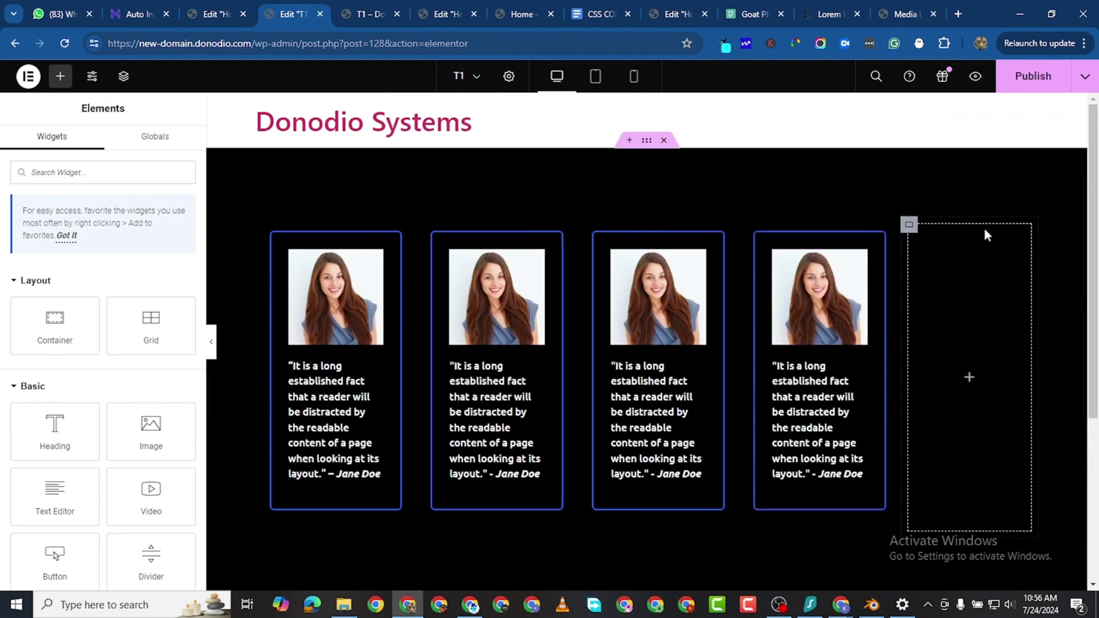
pyautogui.rightClick(915, 229)
pyautogui.click(973, 558)
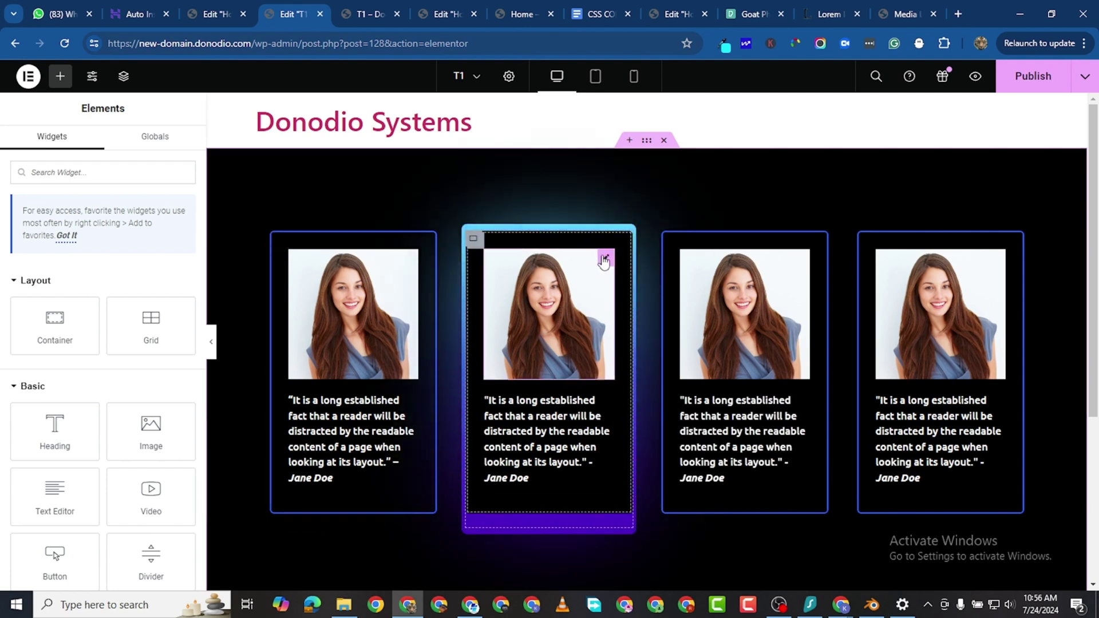
# Step: Replace the second card's photo with the man in a red shirt and the third card's with the newly uploaded image 6-2.png
pyautogui.click(585, 265)
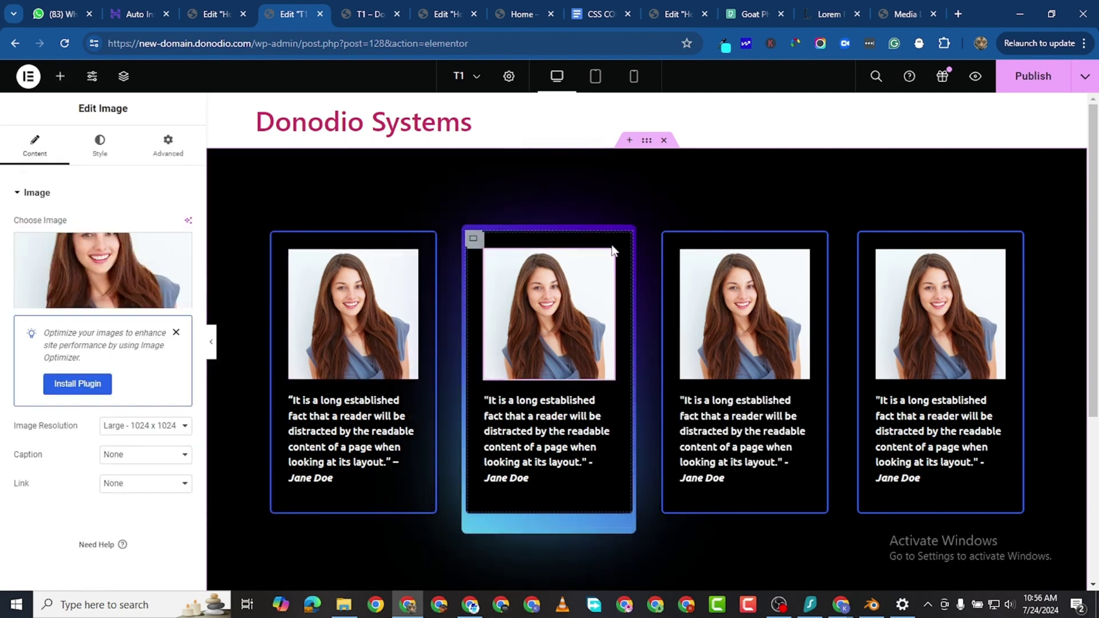
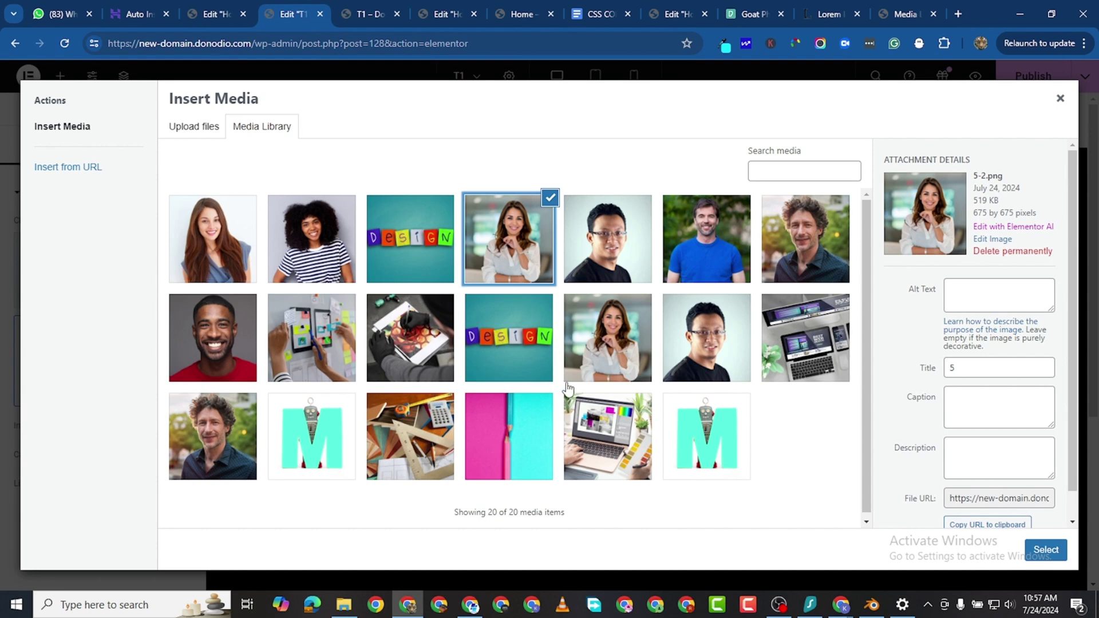
pyautogui.click(189, 125)
pyautogui.click(596, 338)
pyautogui.click(556, 116)
pyautogui.doubleClick(556, 115)
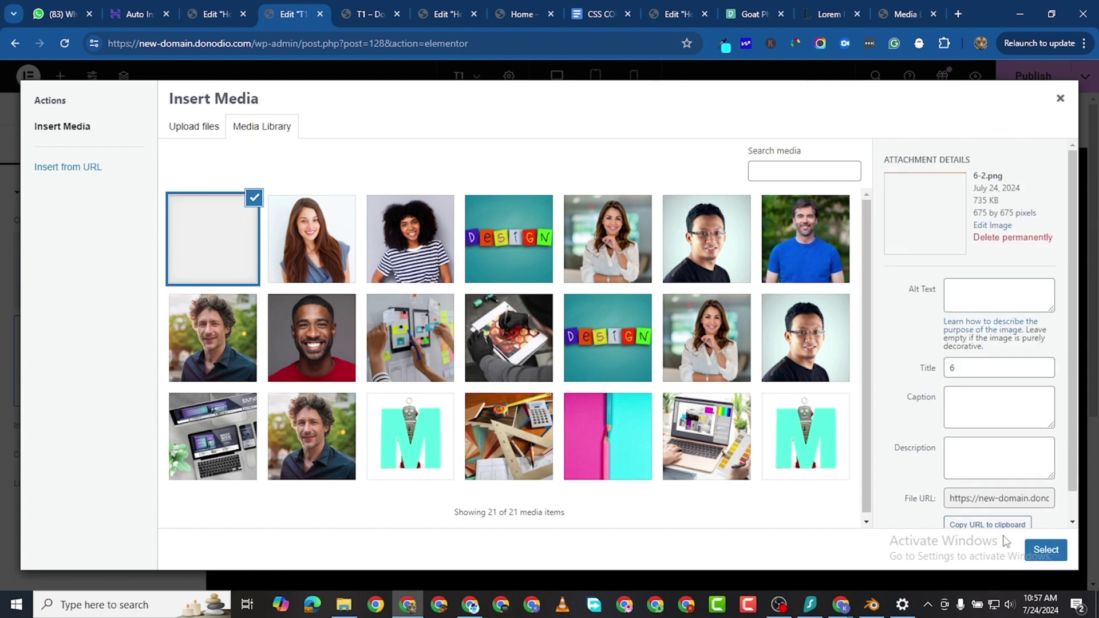
pyautogui.click(1046, 550)
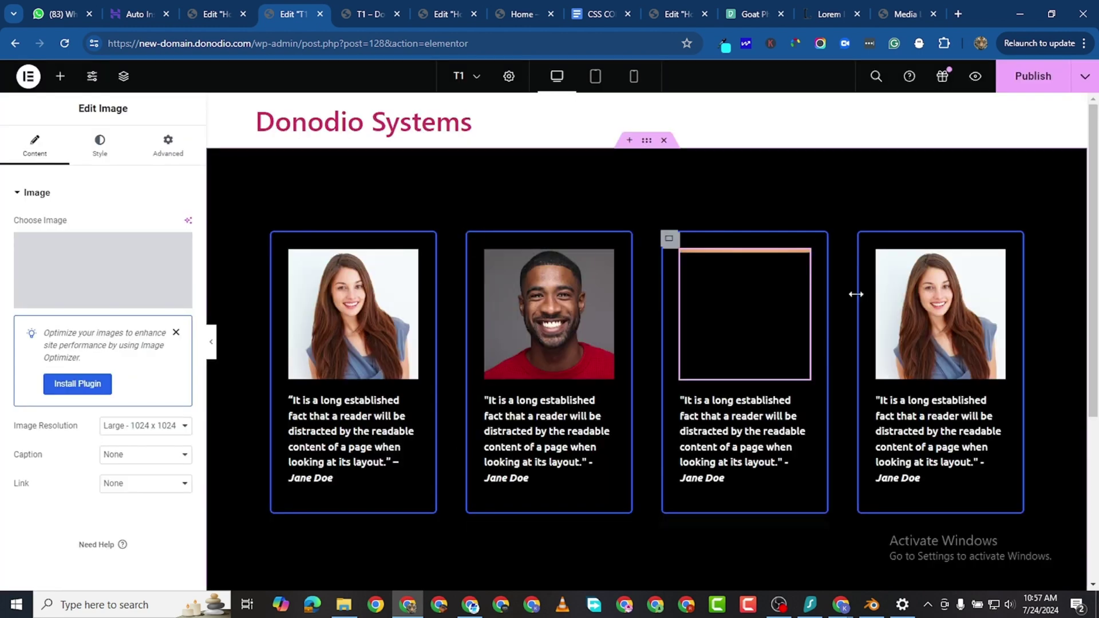
# Step: Replace the fourth card's photo with 3-1.png, the man in a blue shirt, from the media library
pyautogui.click(997, 258)
pyautogui.click(103, 269)
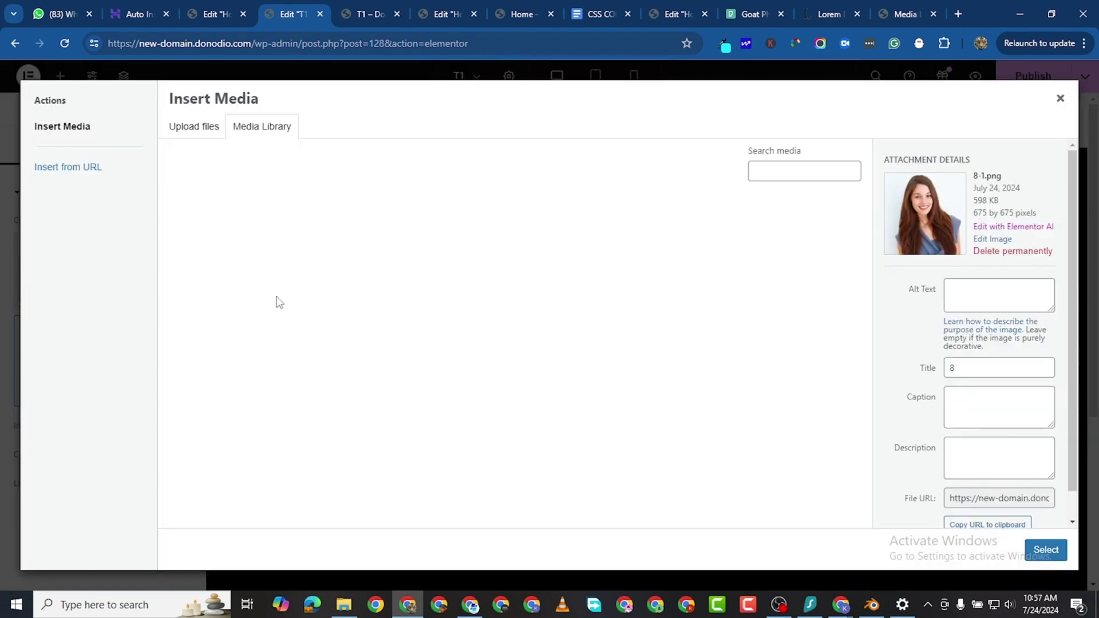
pyautogui.click(797, 254)
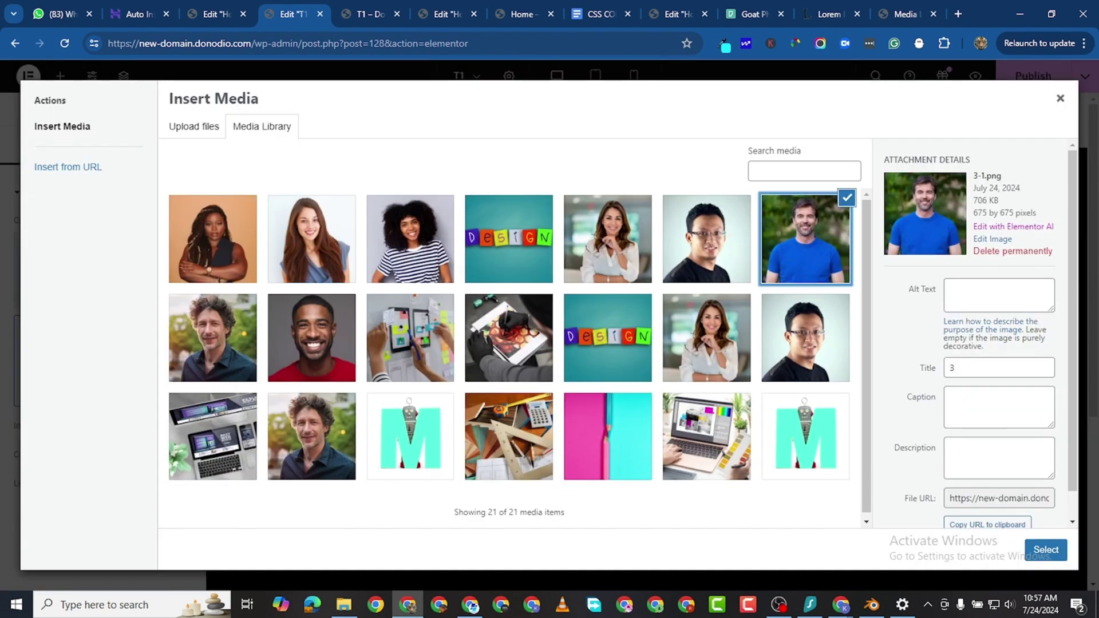
pyautogui.click(1045, 550)
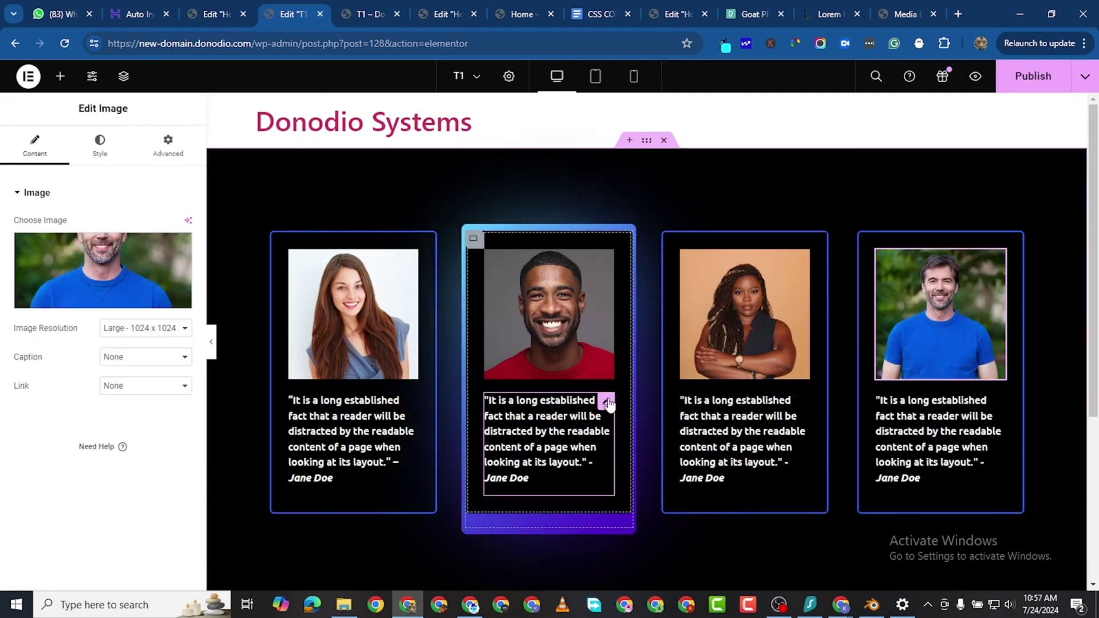
# Step: Change the first name of the person credited in the second card's quote to match the man in the photo
pyautogui.click(601, 471)
pyautogui.click(158, 363)
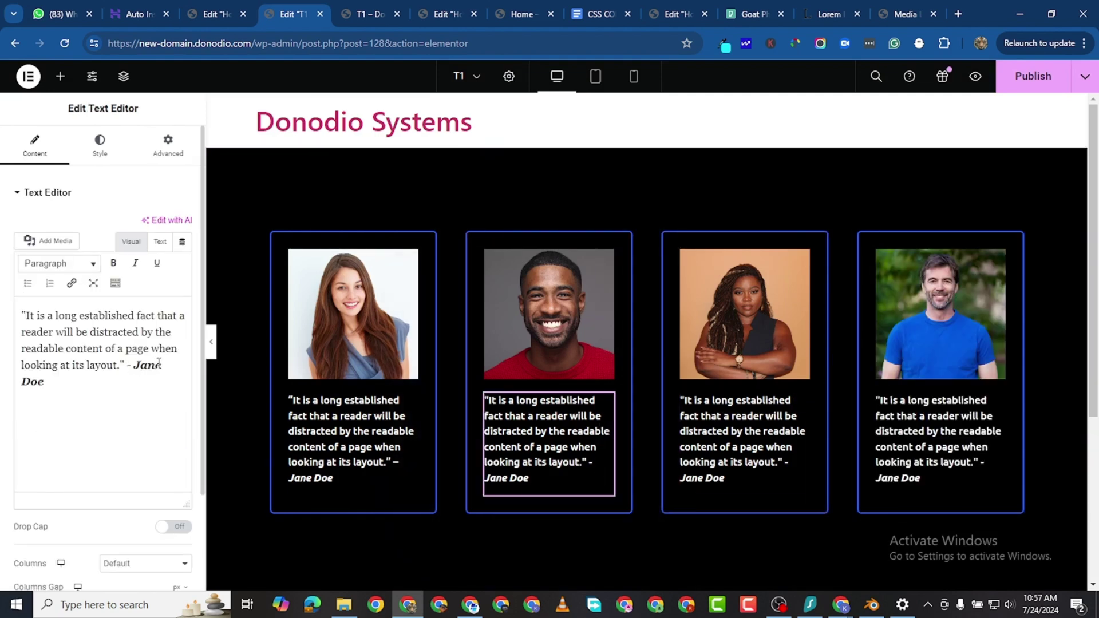
pyautogui.press('BackSpace')
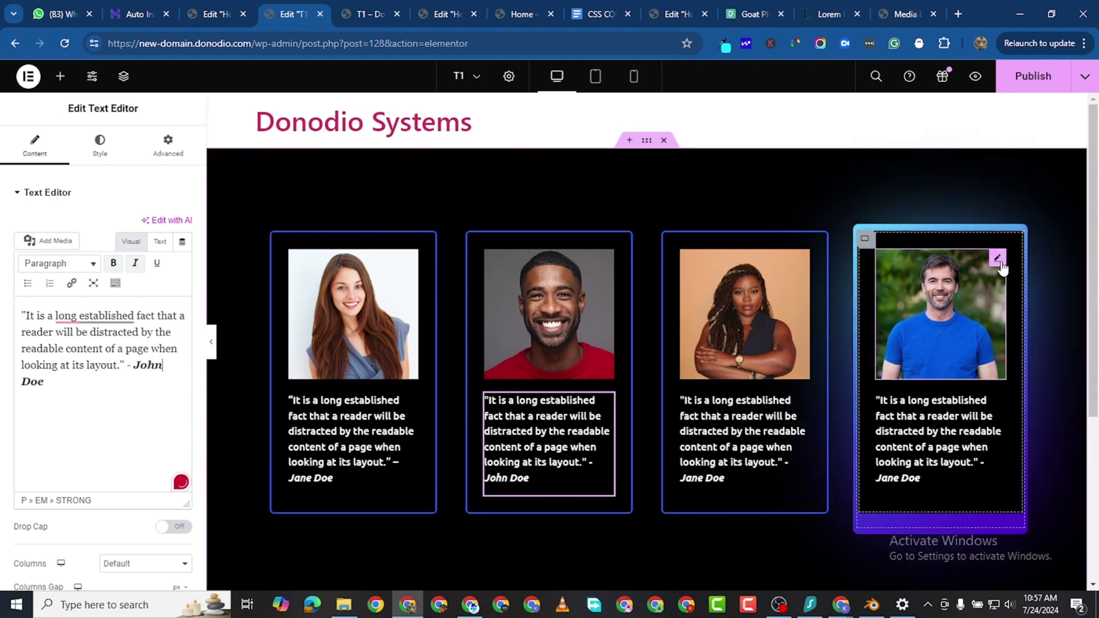
# Step: Change the credited person's first name in the fourth card's quote to suit its photo, then publish the template and check the preview
pyautogui.click(998, 261)
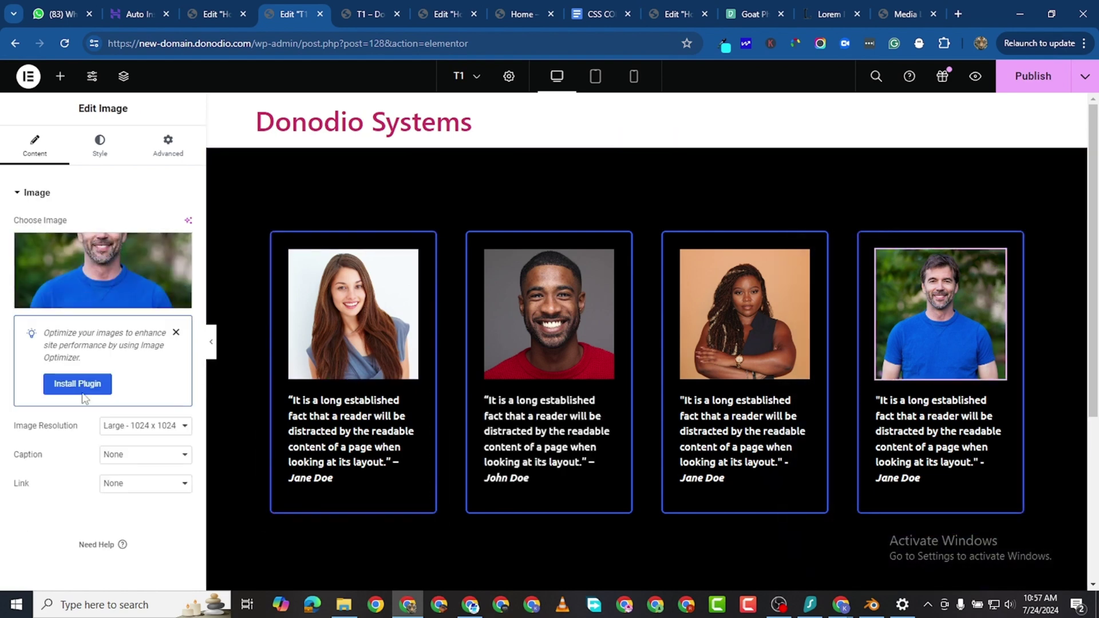
pyautogui.click(918, 477)
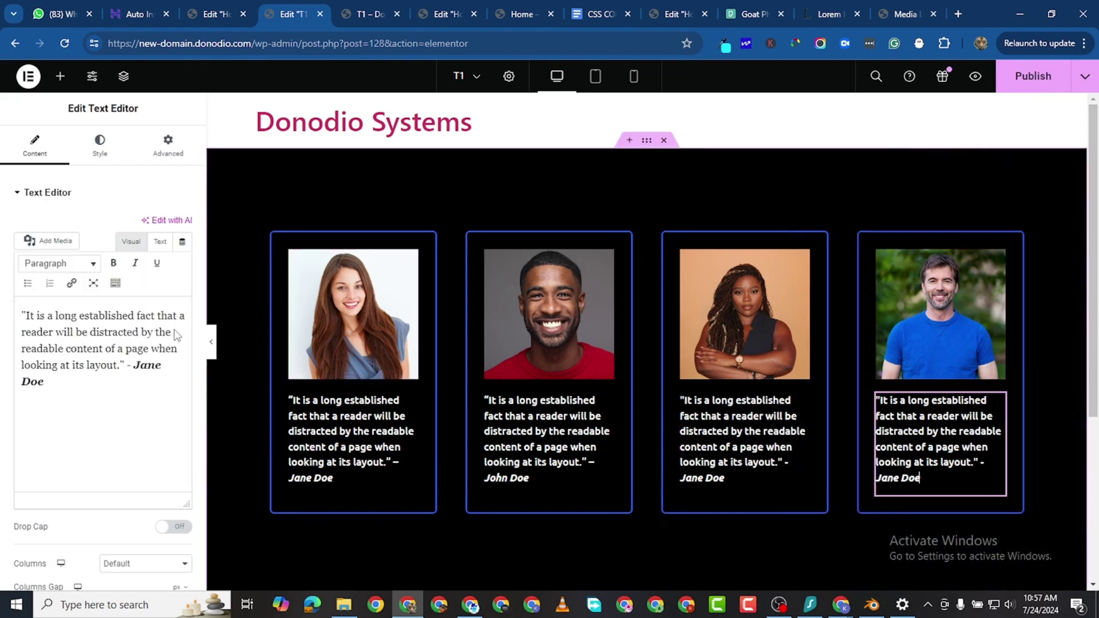
pyautogui.click(161, 366)
pyautogui.press('BackSpace')
pyautogui.press('BackSpace')
pyautogui.press('BackSpace')
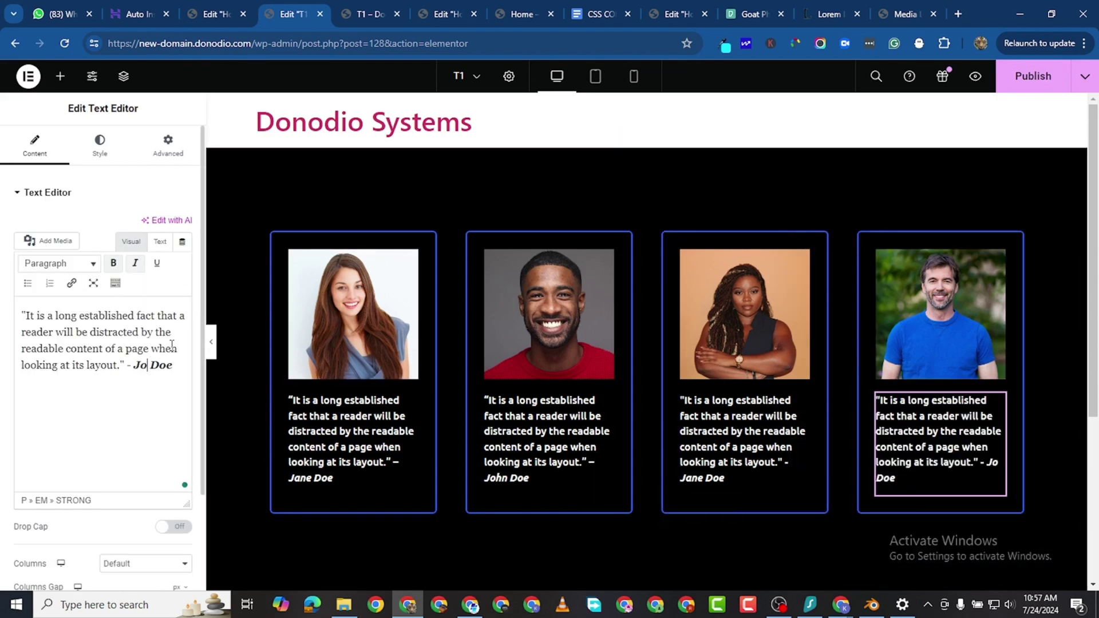
pyautogui.click(1018, 75)
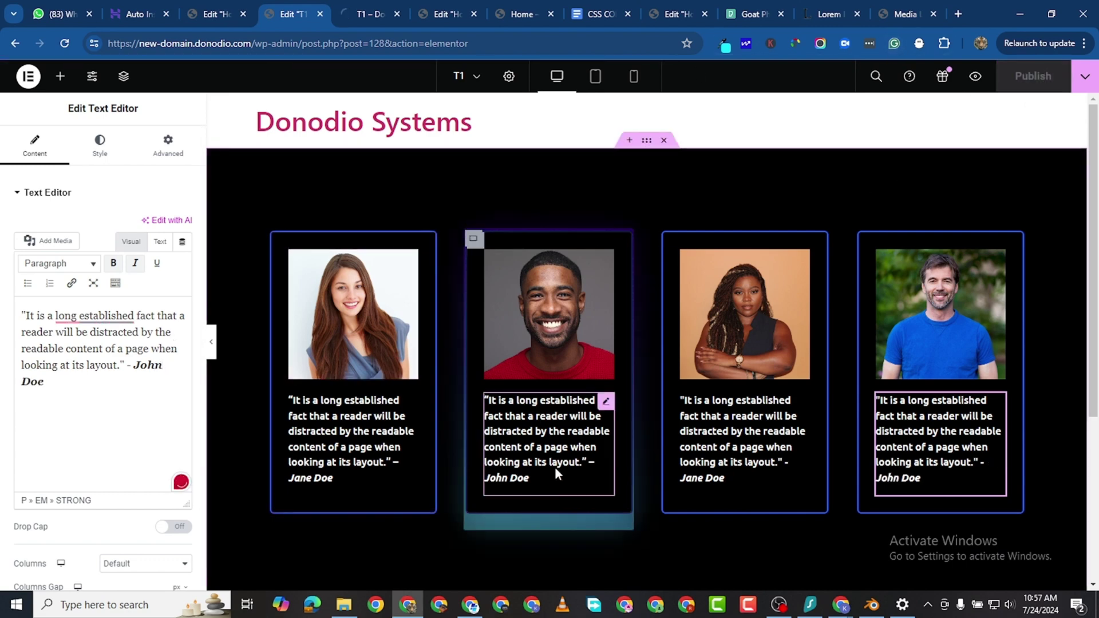
pyautogui.click(366, 18)
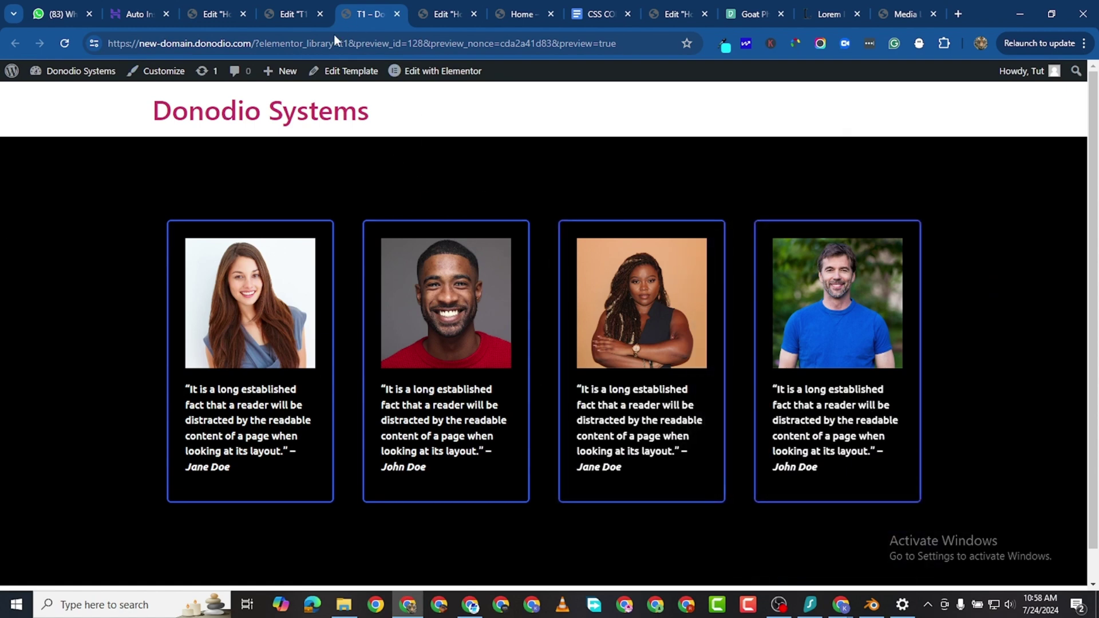
# Step: Leave the Theme Builder without saving for the WordPress admin dashboard and open the list of saved Elementor templates
pyautogui.click(301, 13)
pyautogui.click(233, 14)
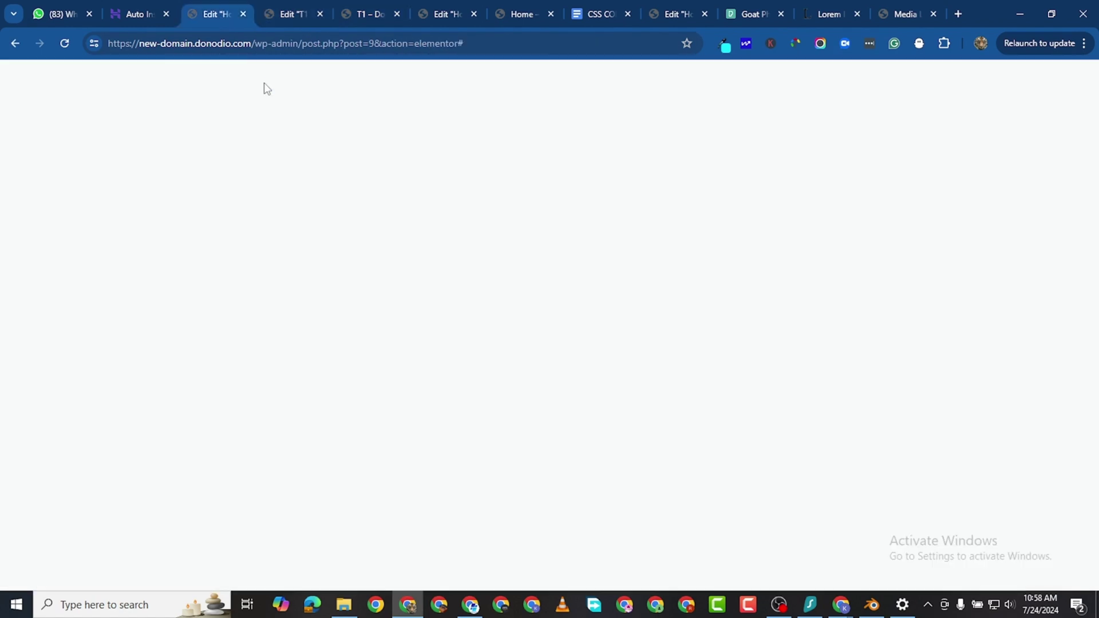
pyautogui.click(307, 46)
pyautogui.moveTo(302, 44); pyautogui.dragTo(797, 53)
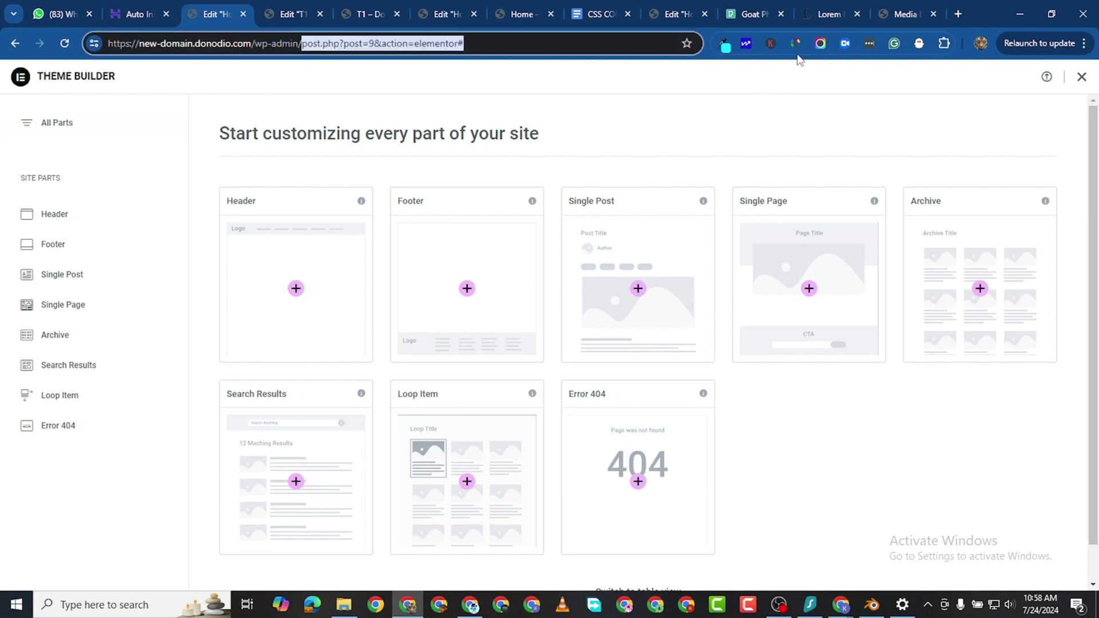
pyautogui.press('BackSpace')
pyautogui.press('Return')
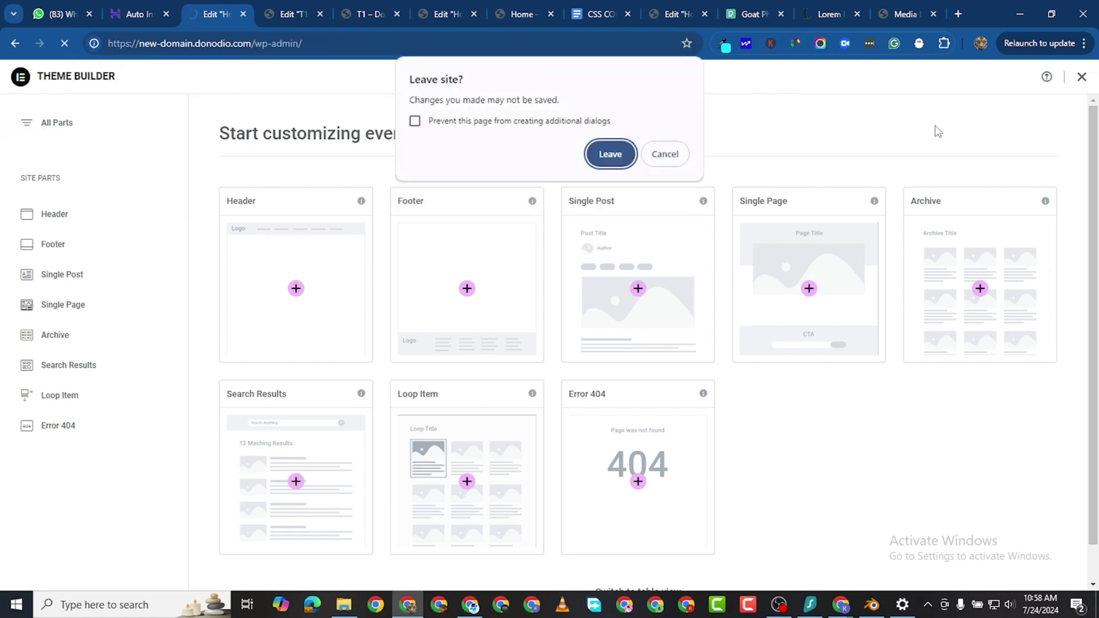
pyautogui.click(610, 156)
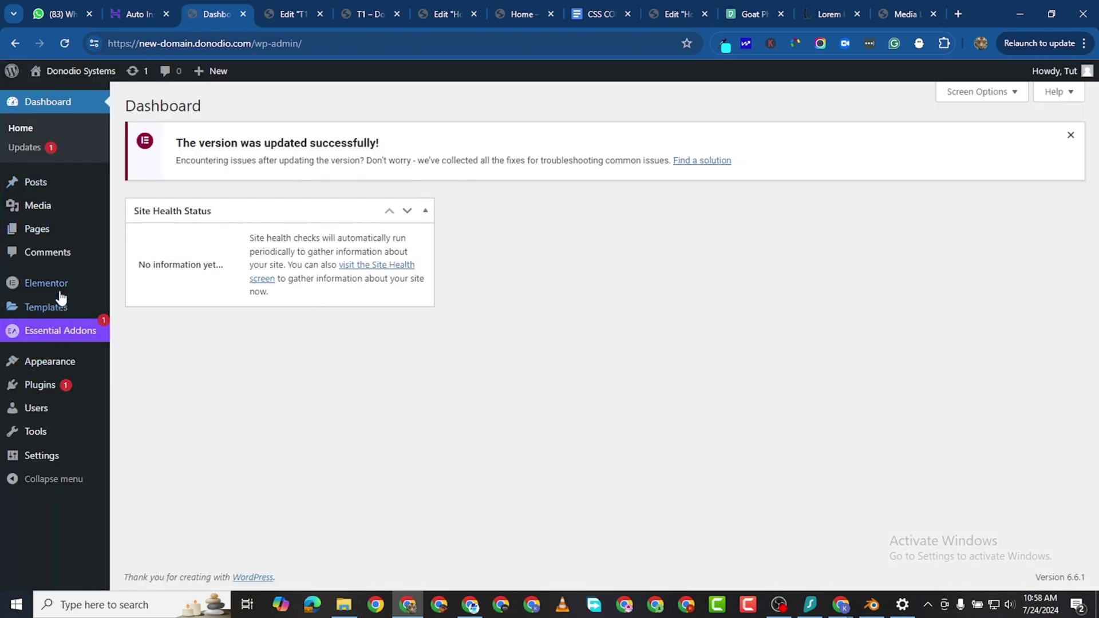
pyautogui.moveTo(58, 283)
pyautogui.moveTo(49, 304)
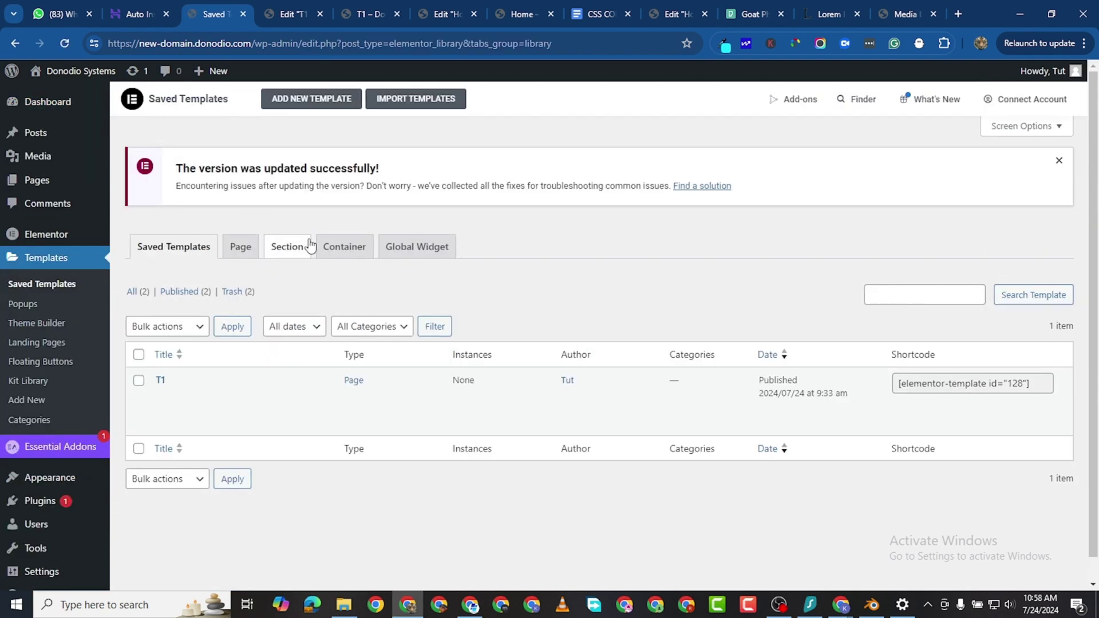
# Step: Create a new template of type Page named T2
pyautogui.click(314, 103)
pyautogui.click(625, 328)
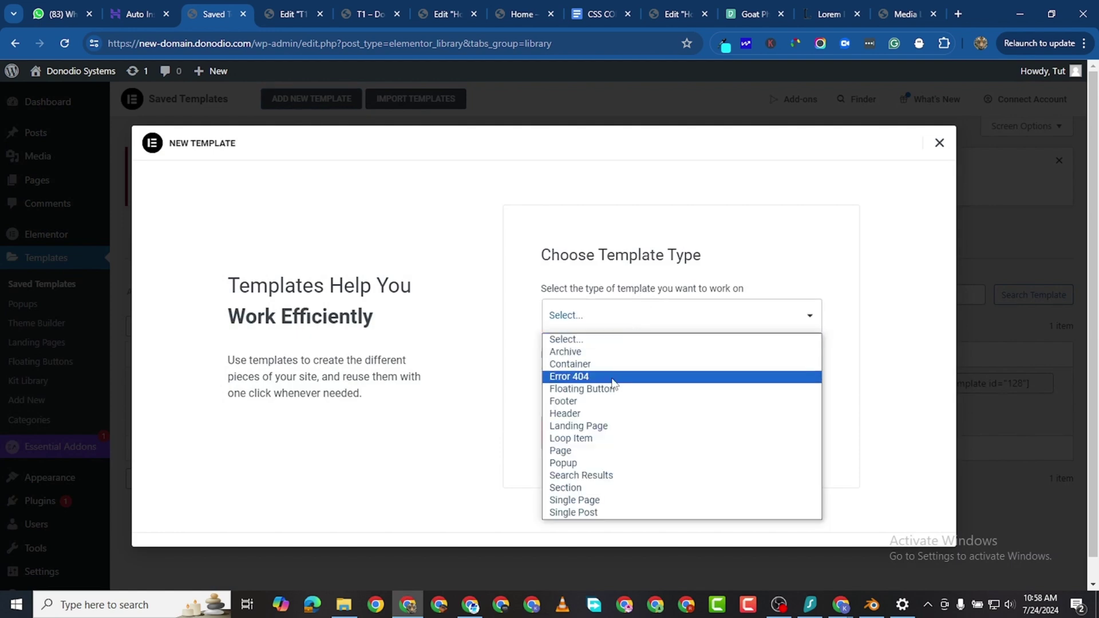
pyautogui.click(578, 451)
pyautogui.click(594, 391)
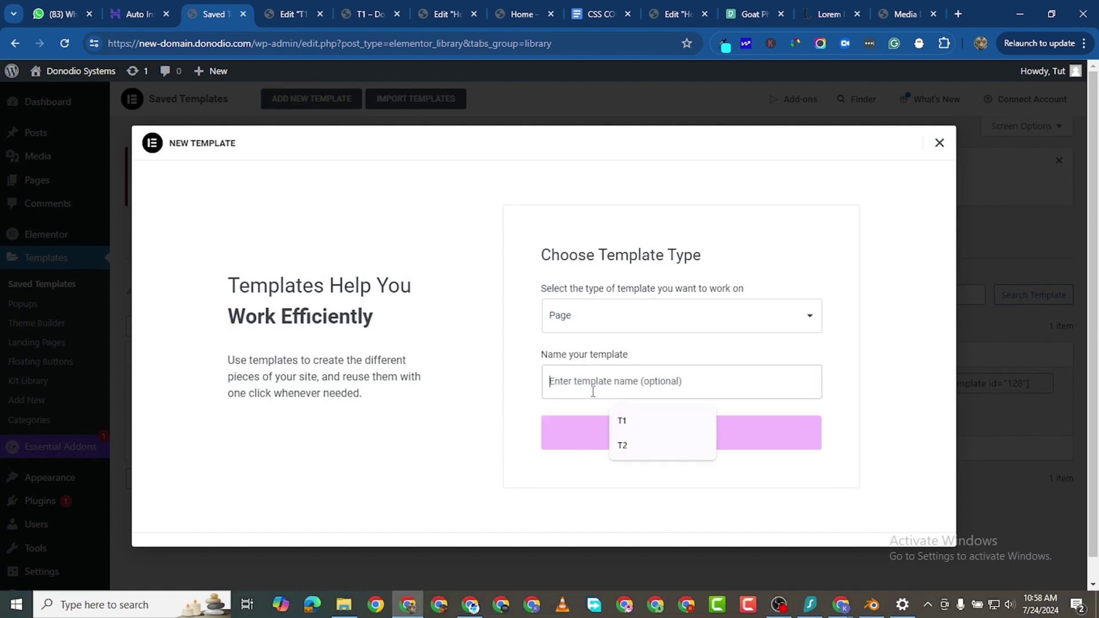
pyautogui.click(641, 440)
pyautogui.click(638, 435)
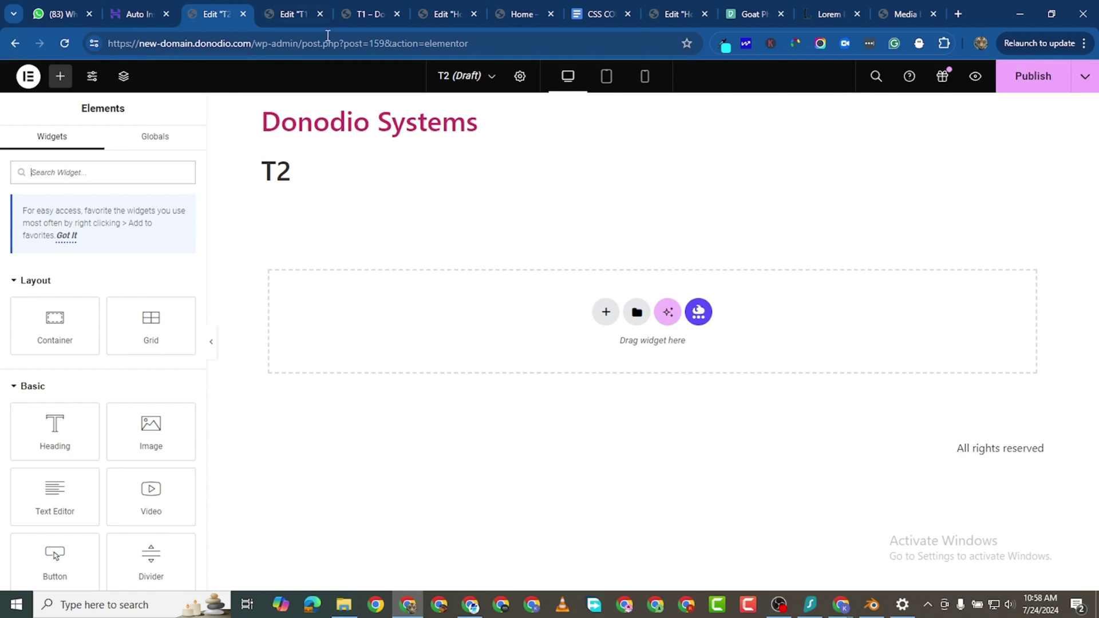
# Step: Hide the T2 template's title, set its page layout to Elementor Full Width, and publish it
pyautogui.click(520, 76)
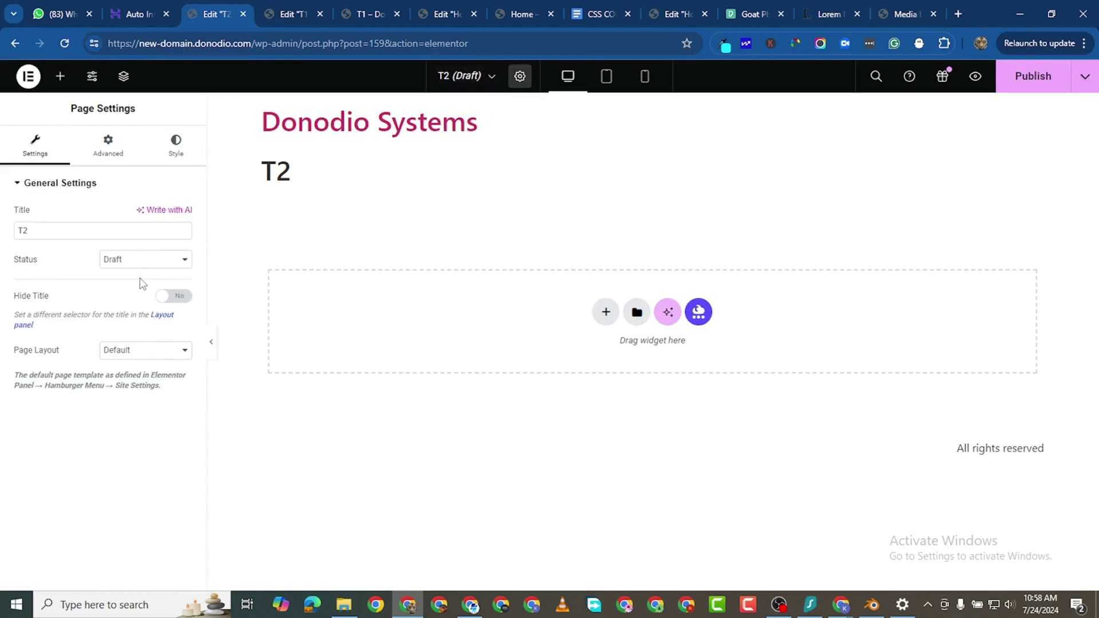
pyautogui.click(175, 297)
pyautogui.click(139, 358)
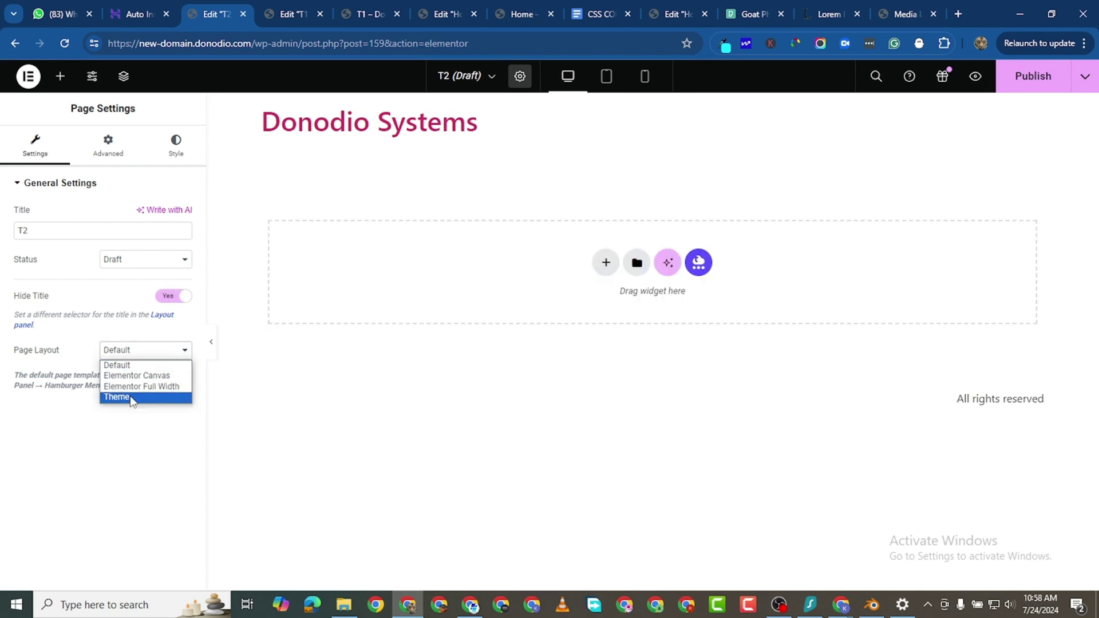
pyautogui.click(147, 385)
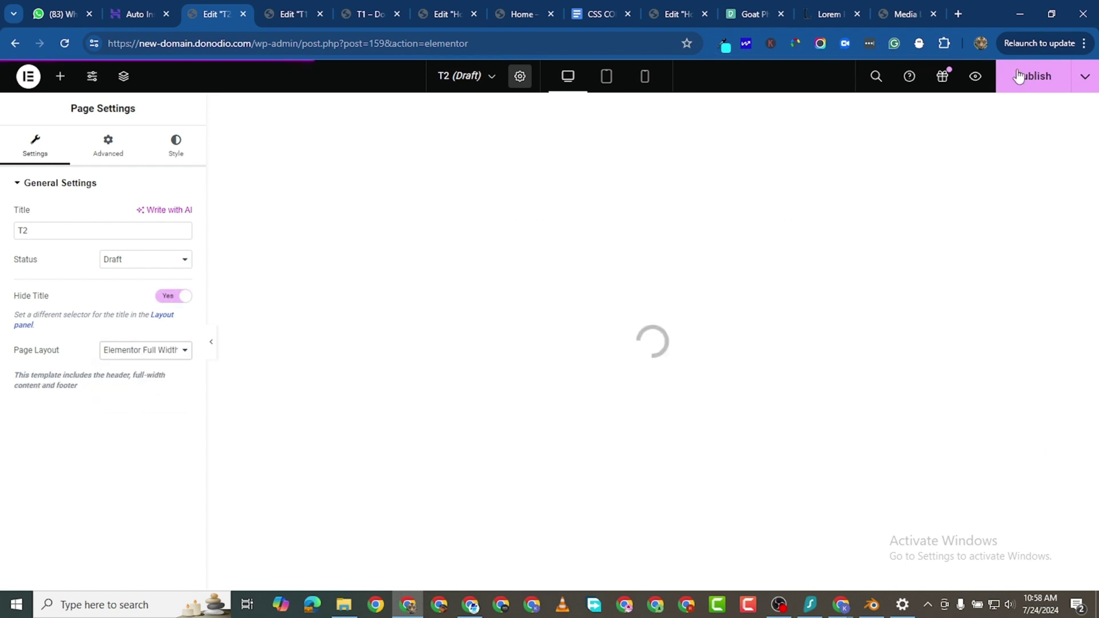
# Step: Copy the whole testimonial container from template T1 and paste it into the empty T2 template
pyautogui.click(371, 13)
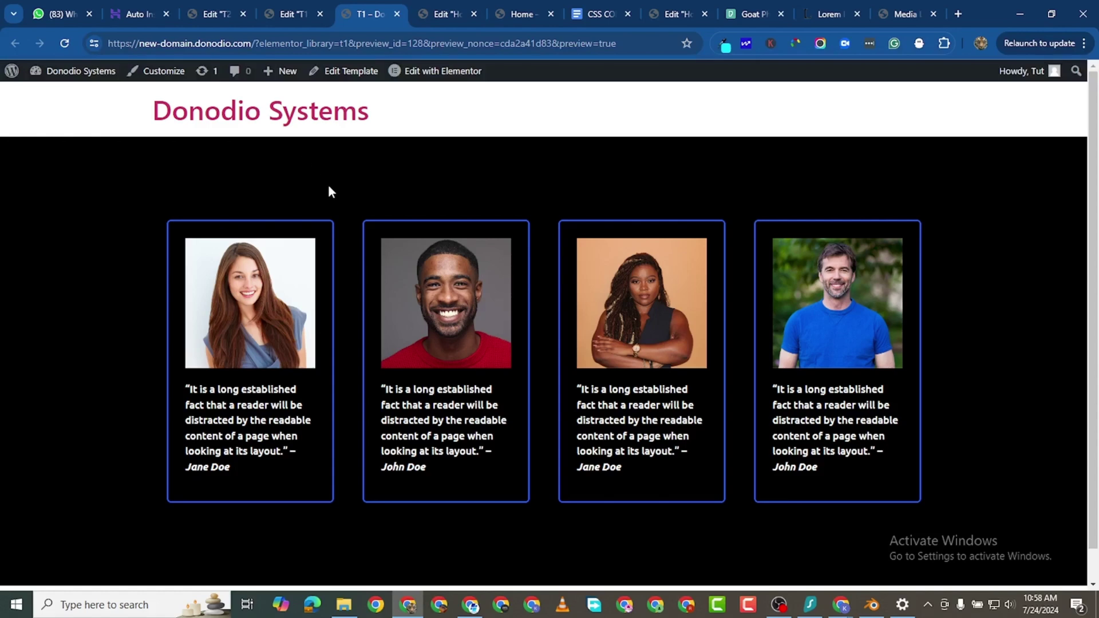
pyautogui.click(311, 17)
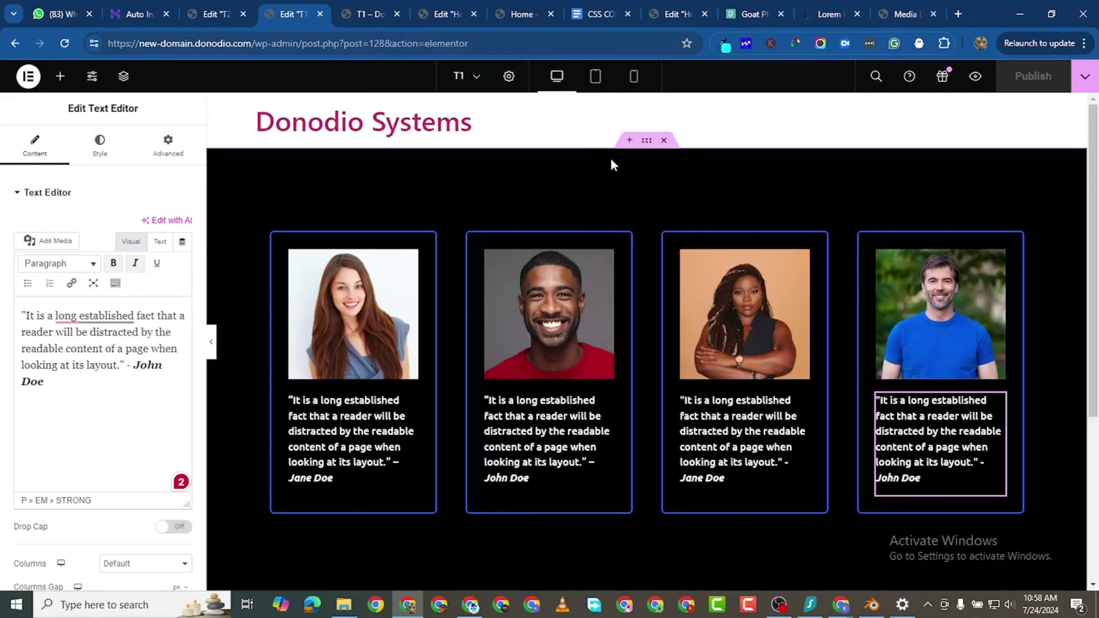
pyautogui.rightClick(645, 143)
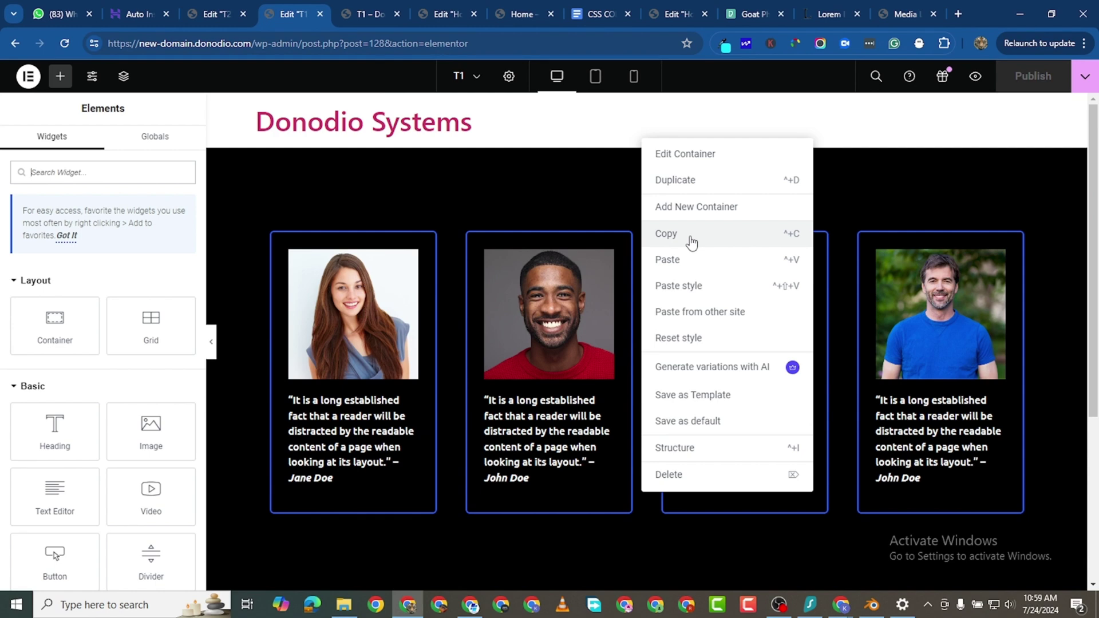
pyautogui.click(215, 18)
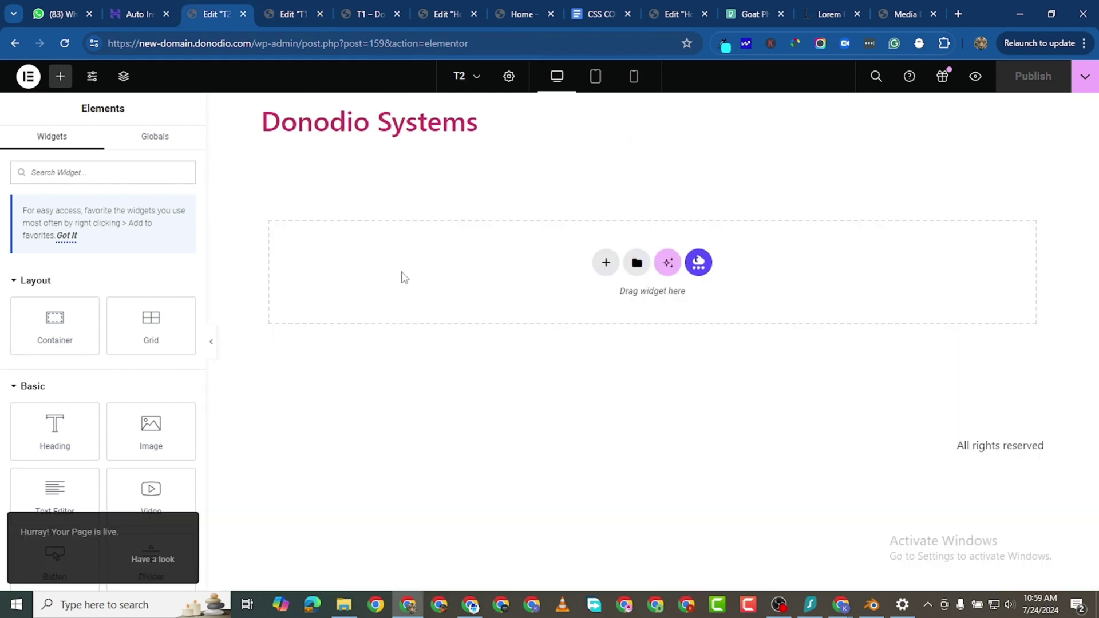
pyautogui.rightClick(513, 347)
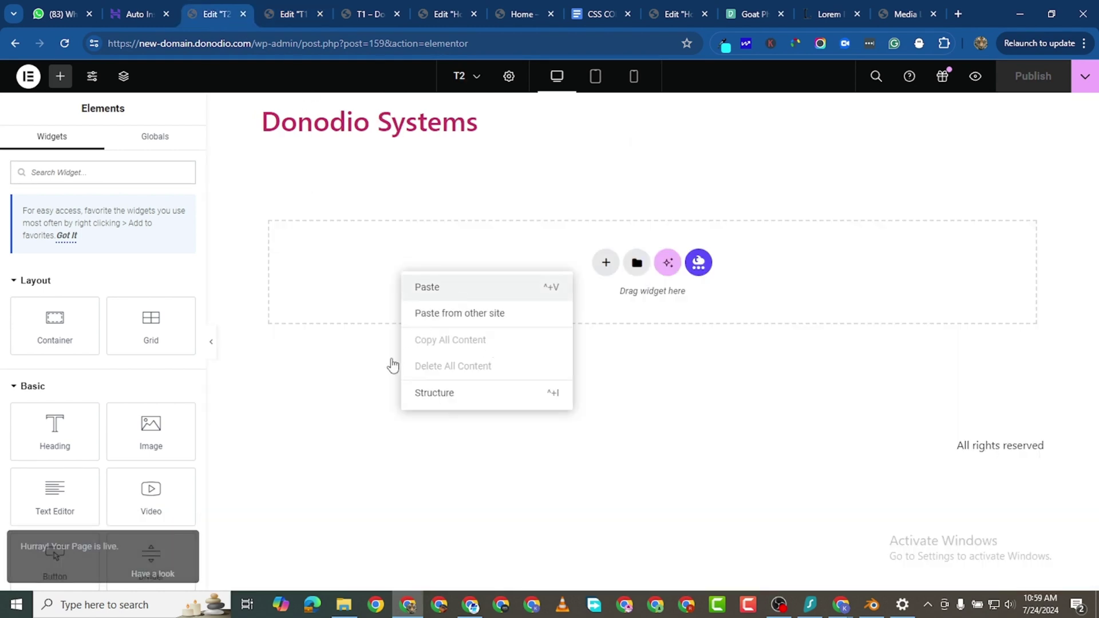
pyautogui.click(435, 286)
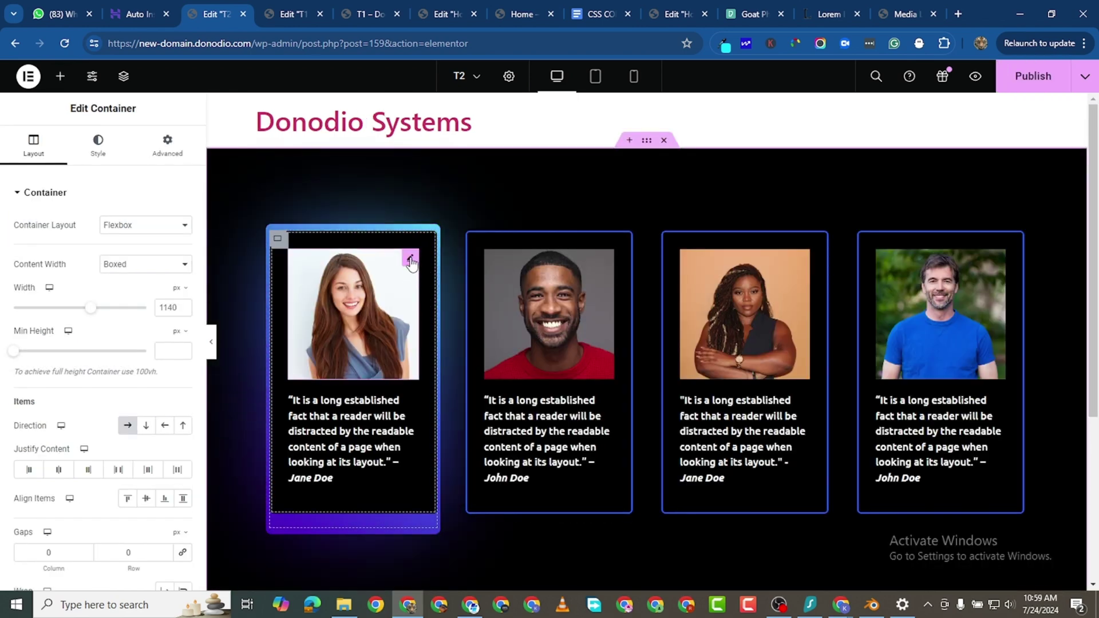
# Step: Replace T2's first card photo with the woman in a striped shirt and the second card's with 4-2.png, the man in glasses
pyautogui.click(410, 261)
pyautogui.click(129, 271)
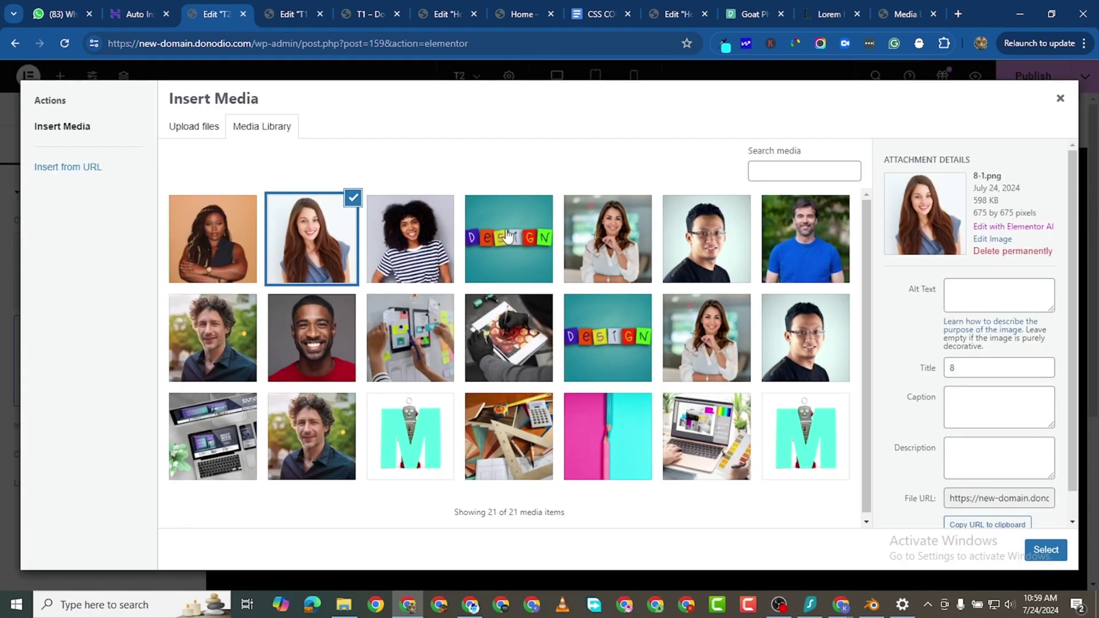
pyautogui.click(409, 256)
pyautogui.click(1045, 558)
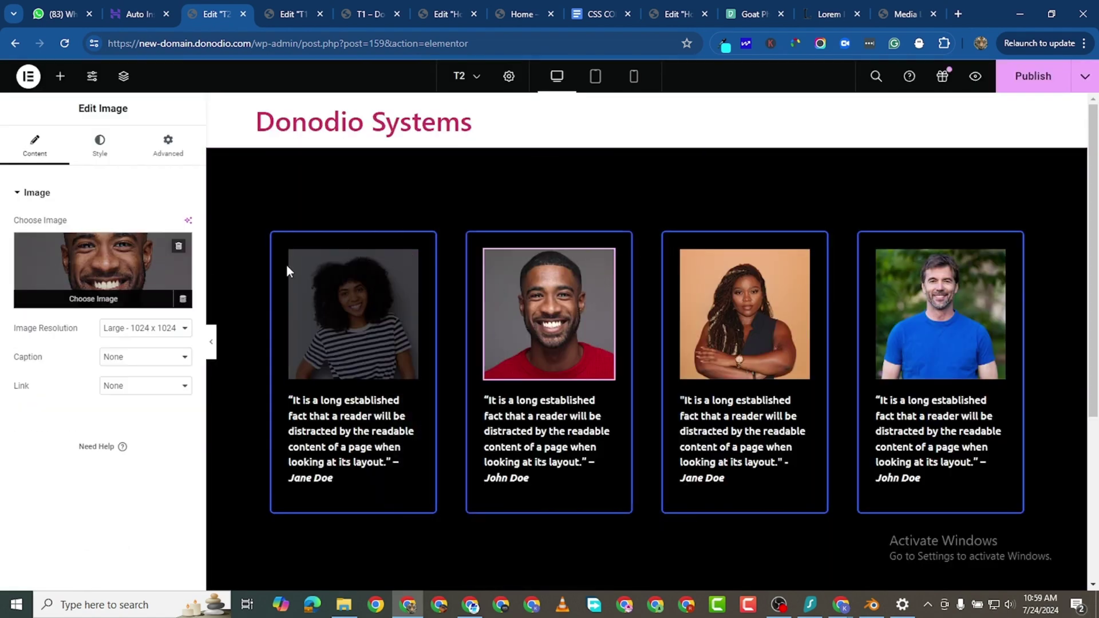
pyautogui.click(107, 276)
pyautogui.click(716, 256)
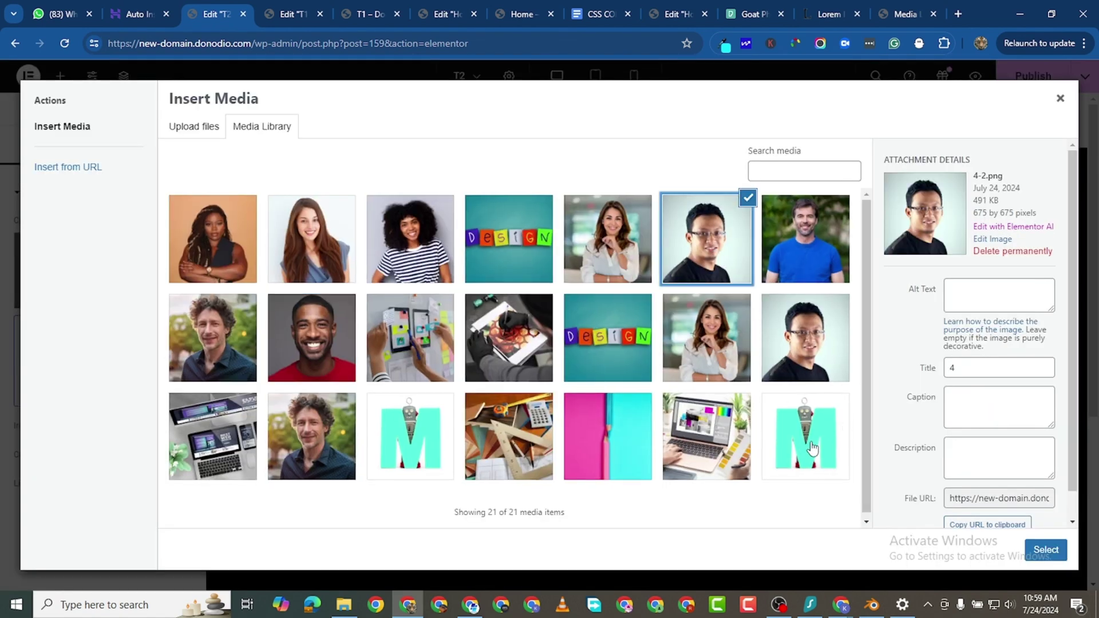
pyautogui.click(1046, 550)
# Step: Replace the third card's photo with the woman in a white blouse and the fourth card's with the curly-haired man in a dark shirt
pyautogui.click(801, 259)
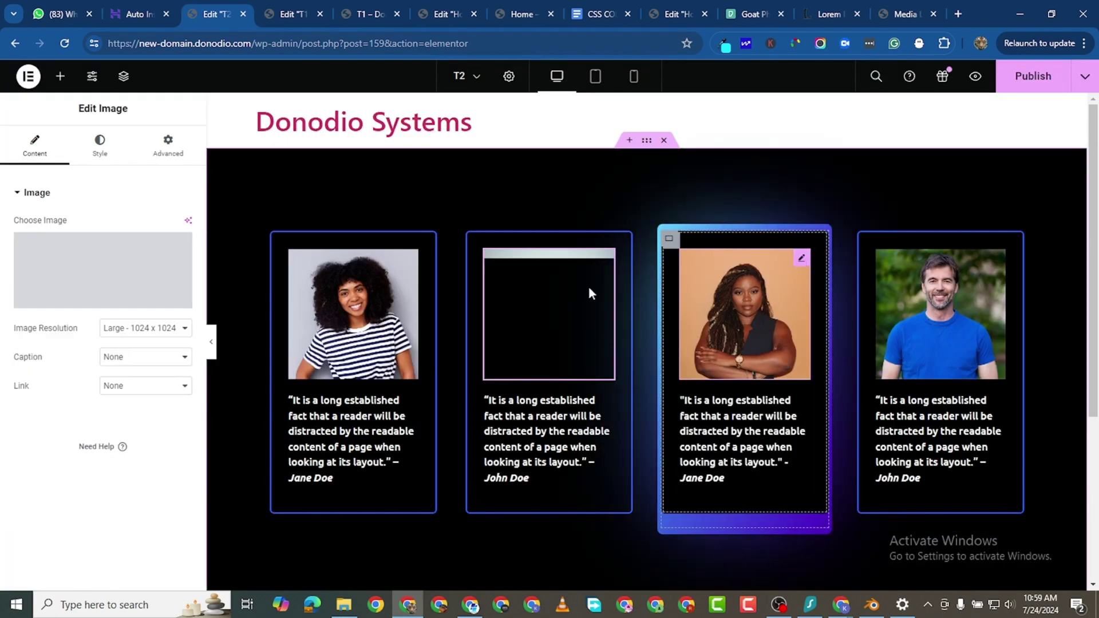
pyautogui.click(103, 286)
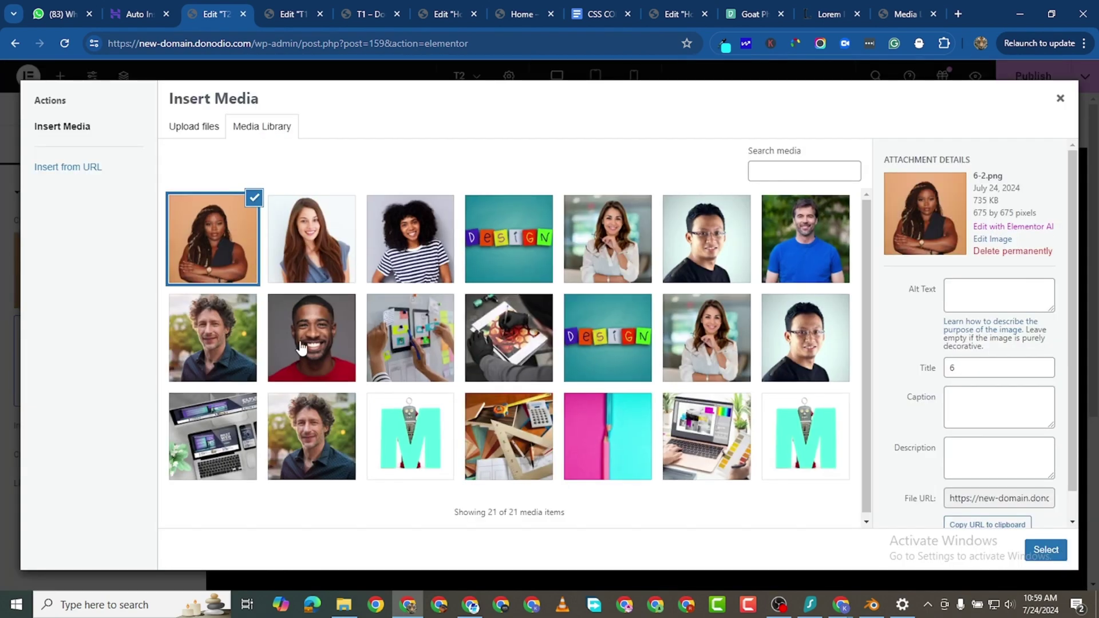
pyautogui.click(697, 355)
pyautogui.click(1045, 550)
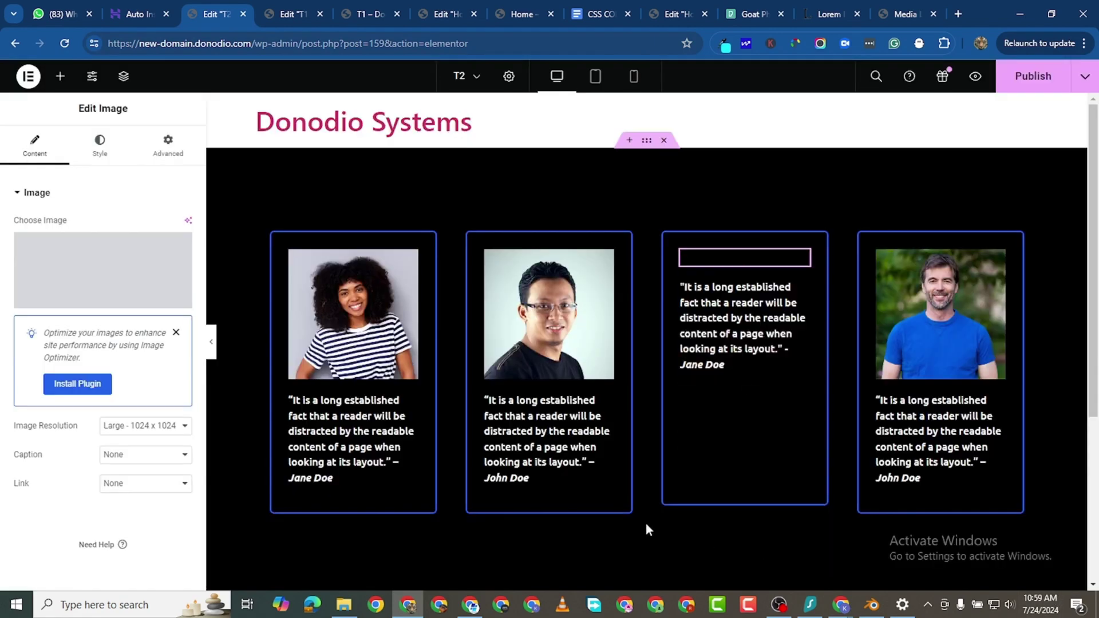
pyautogui.click(939, 273)
pyautogui.click(77, 281)
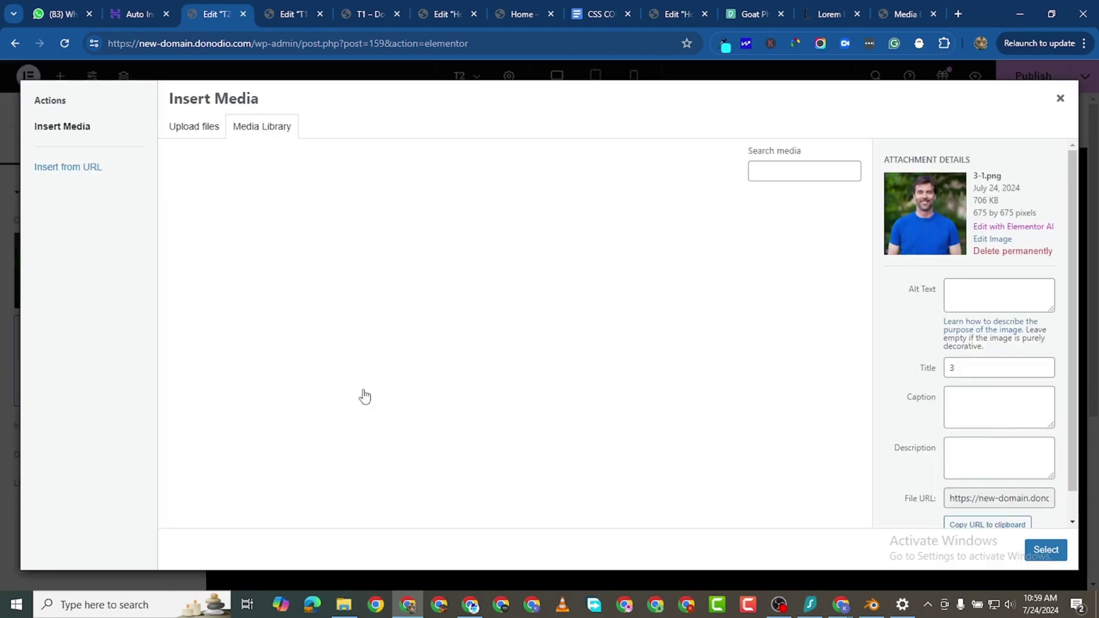
pyautogui.click(212, 337)
pyautogui.click(1045, 549)
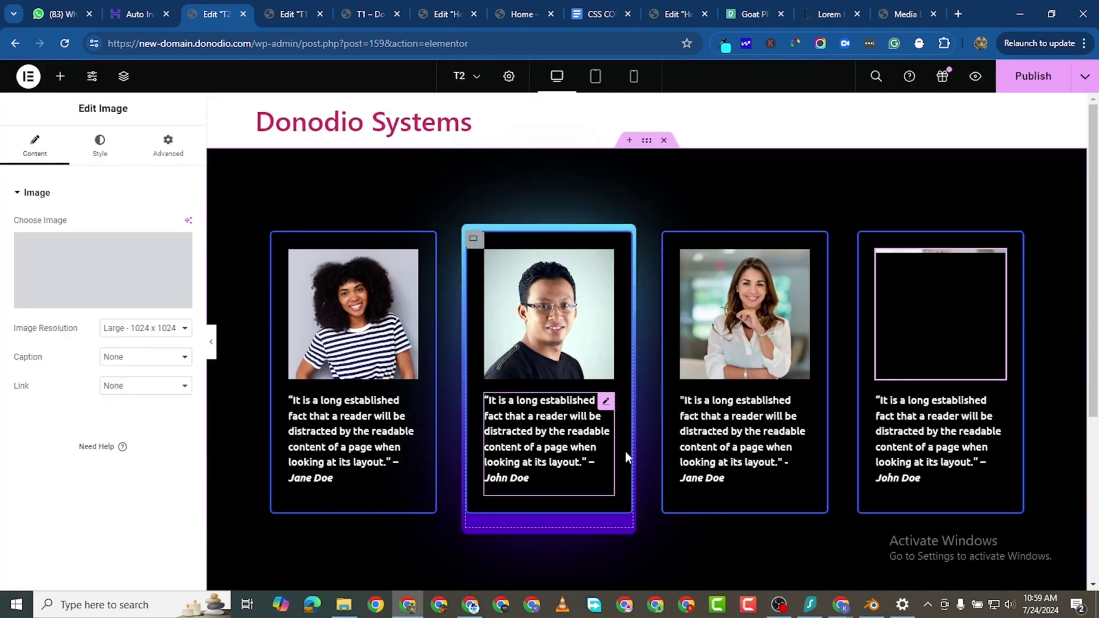
# Step: Publish template T2, close the T1 editor tab, and check T2's cards in the preview
pyautogui.click(1017, 85)
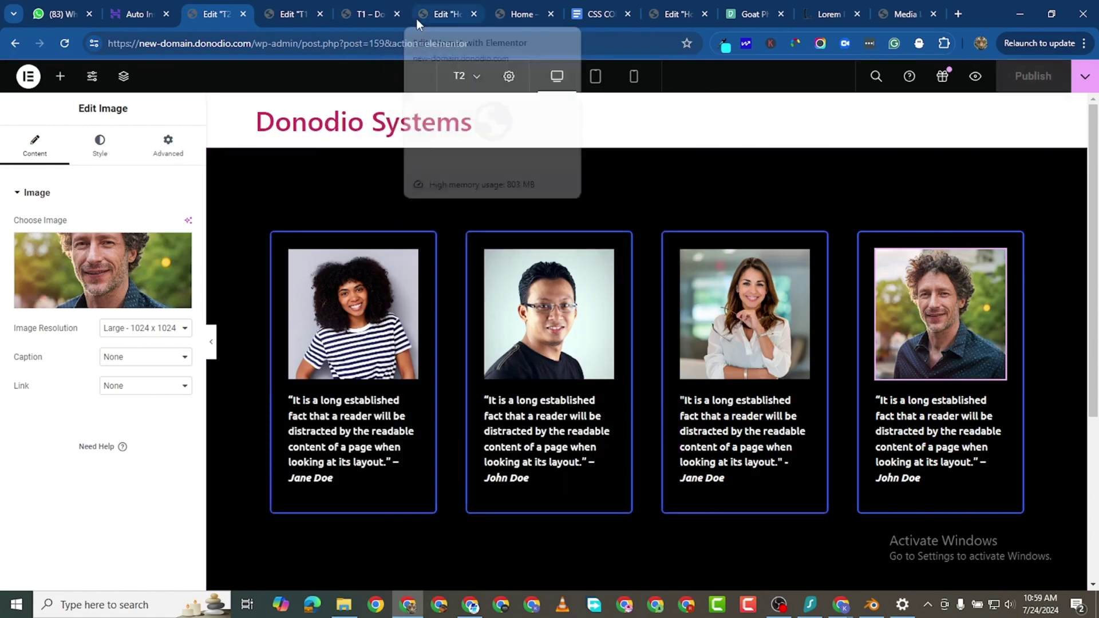
pyautogui.click(290, 13)
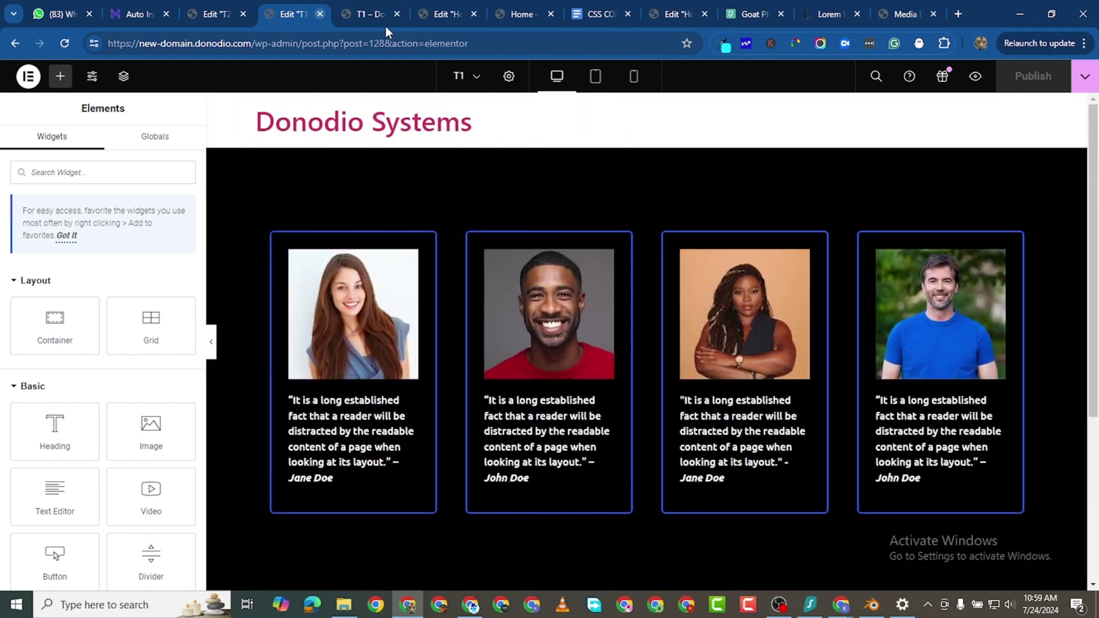
pyautogui.click(319, 14)
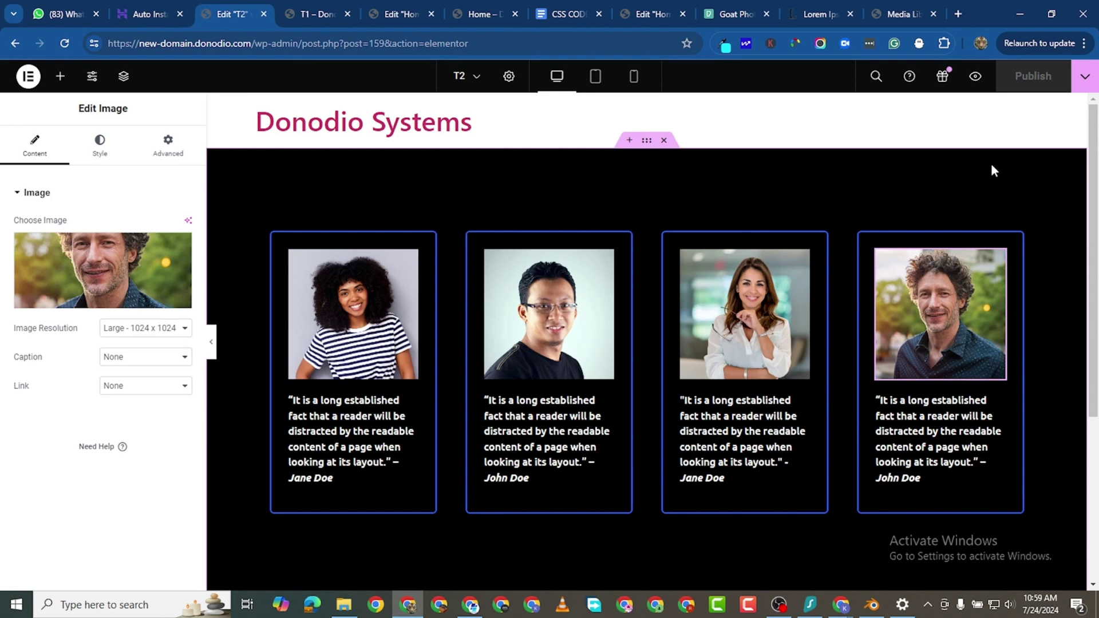
pyautogui.click(975, 79)
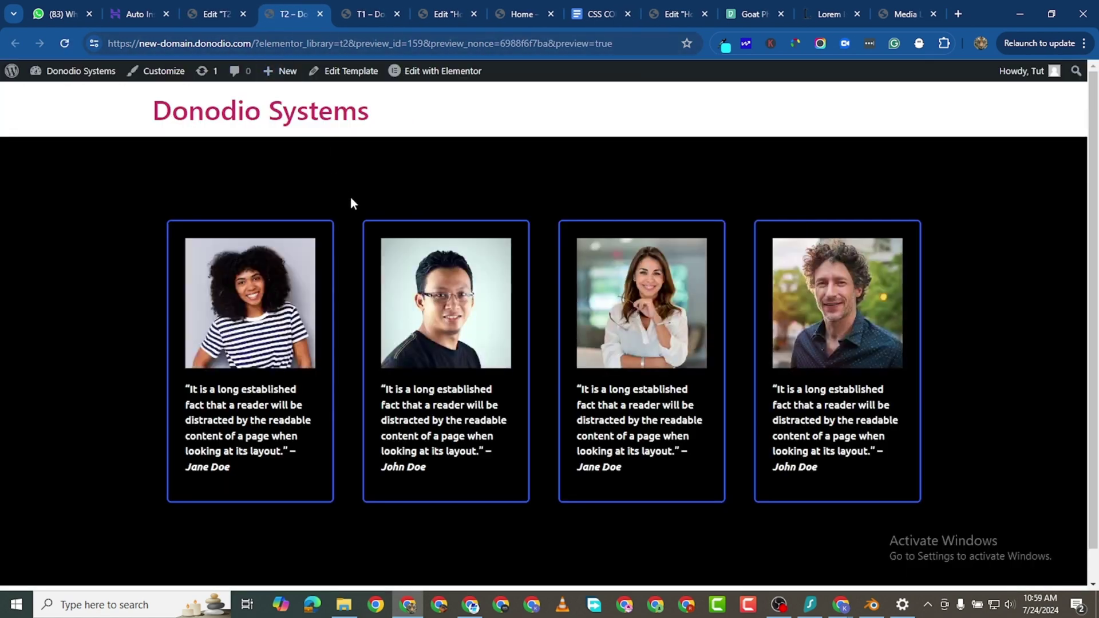
pyautogui.scroll(-1, 447, 303)
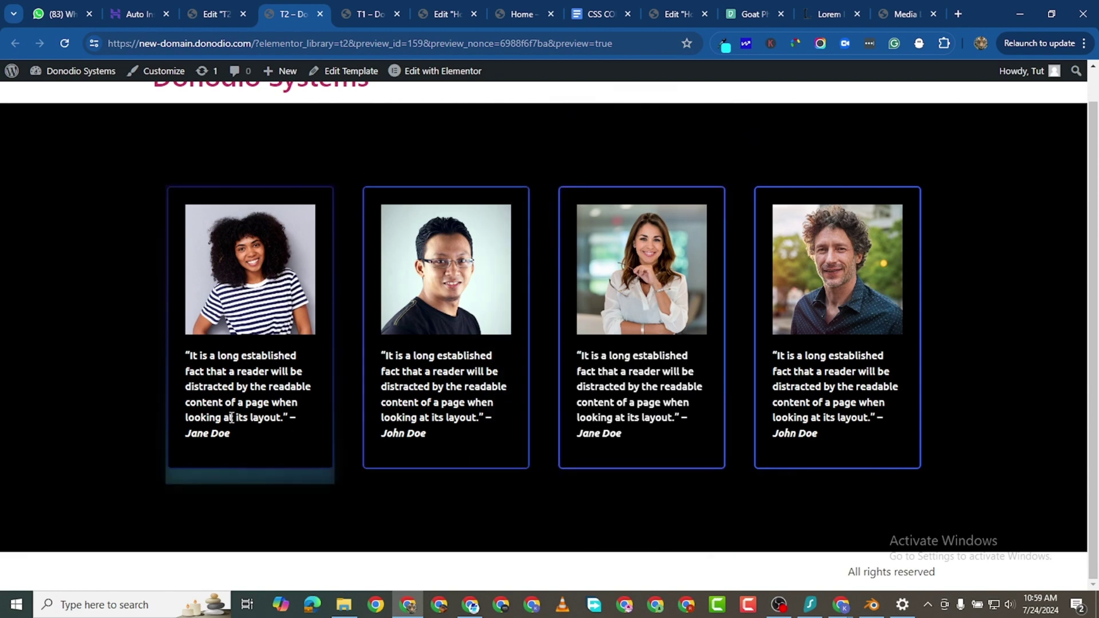
# Step: Look over the T1 preview and the Home page editor, and open the WordPress dashboard from the T2 preview
pyautogui.click(345, 15)
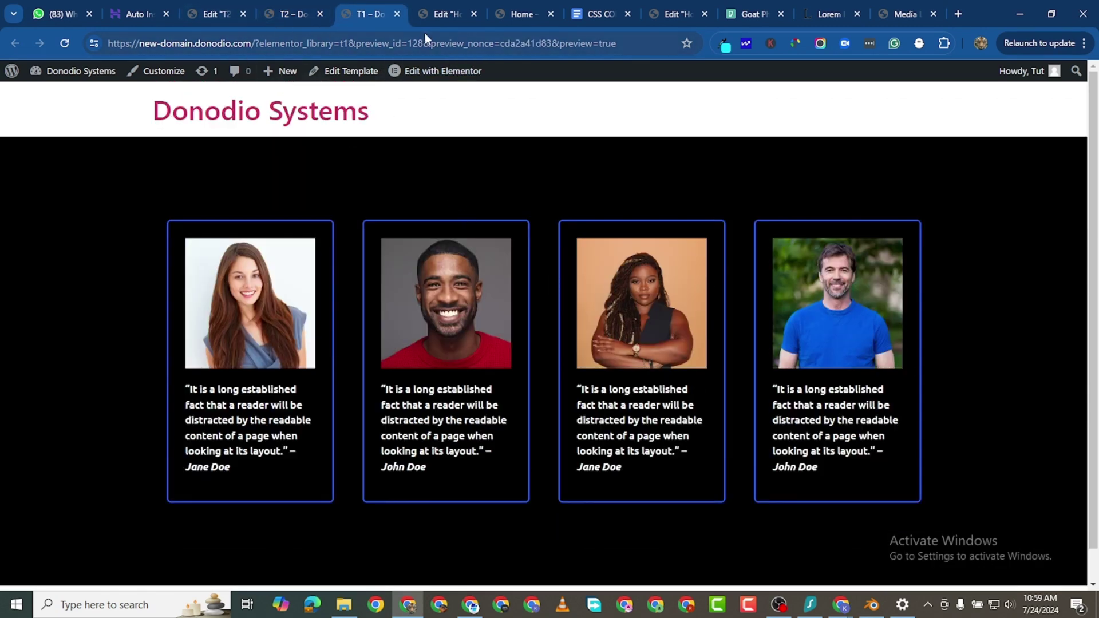
pyautogui.click(458, 16)
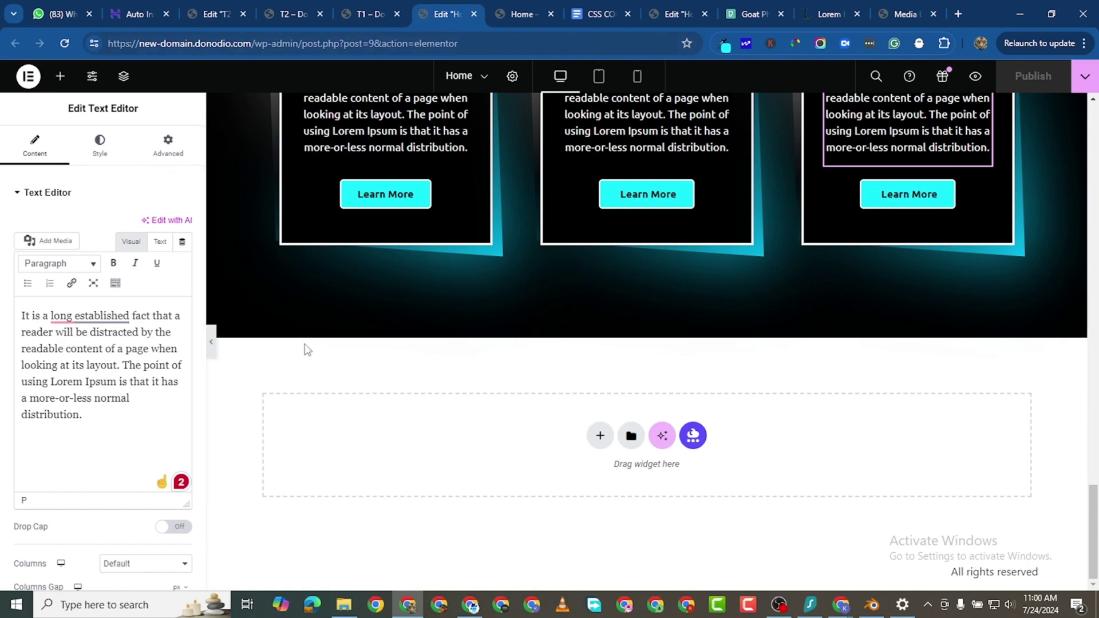
pyautogui.click(235, 12)
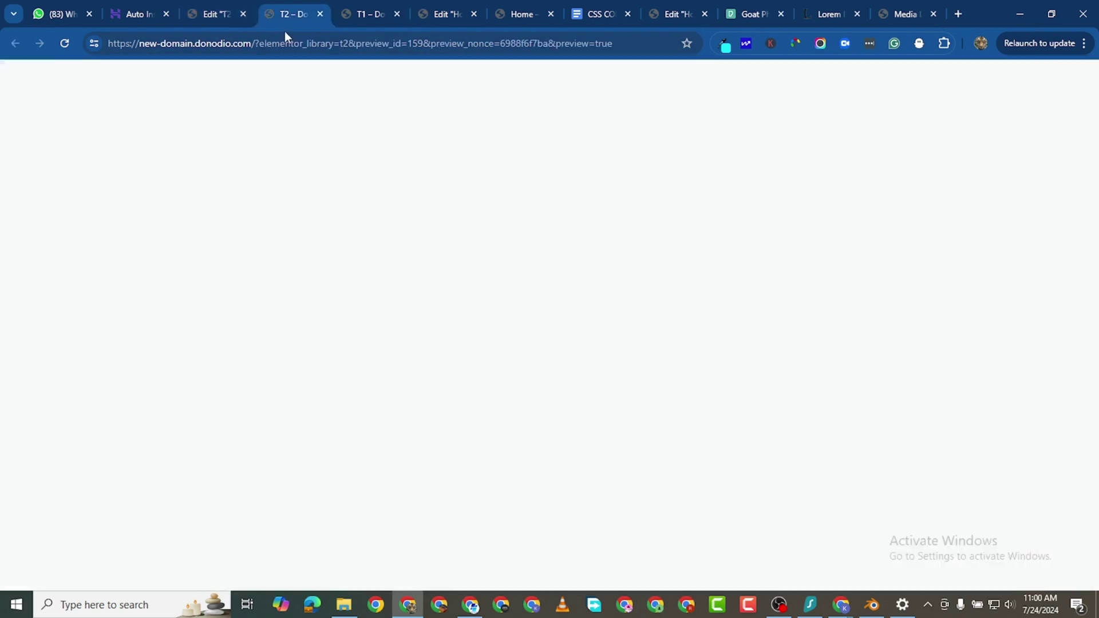
pyautogui.click(290, 15)
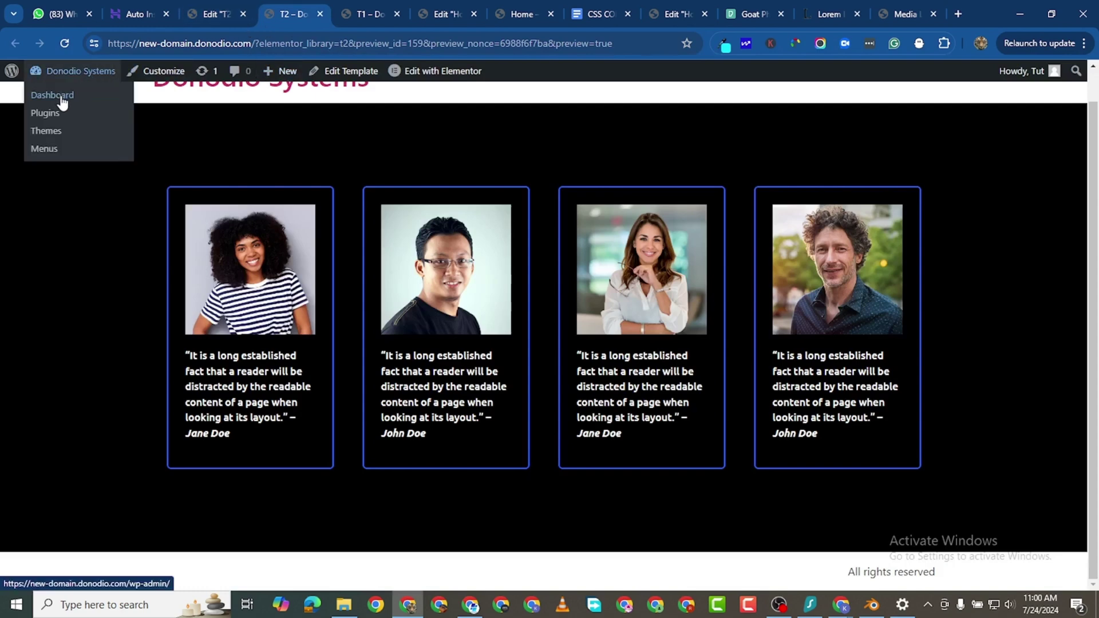
pyautogui.click(52, 95)
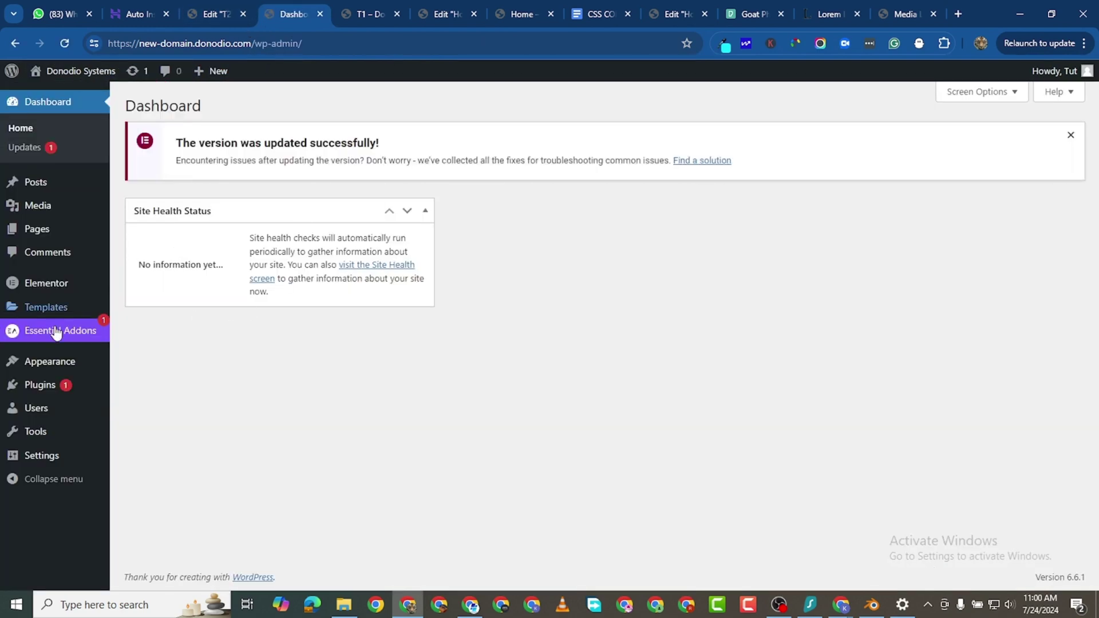
# Step: Open the saved templates list, and add a single-column flexbox container at the end of the Home page in its editor
pyautogui.moveTo(46, 313)
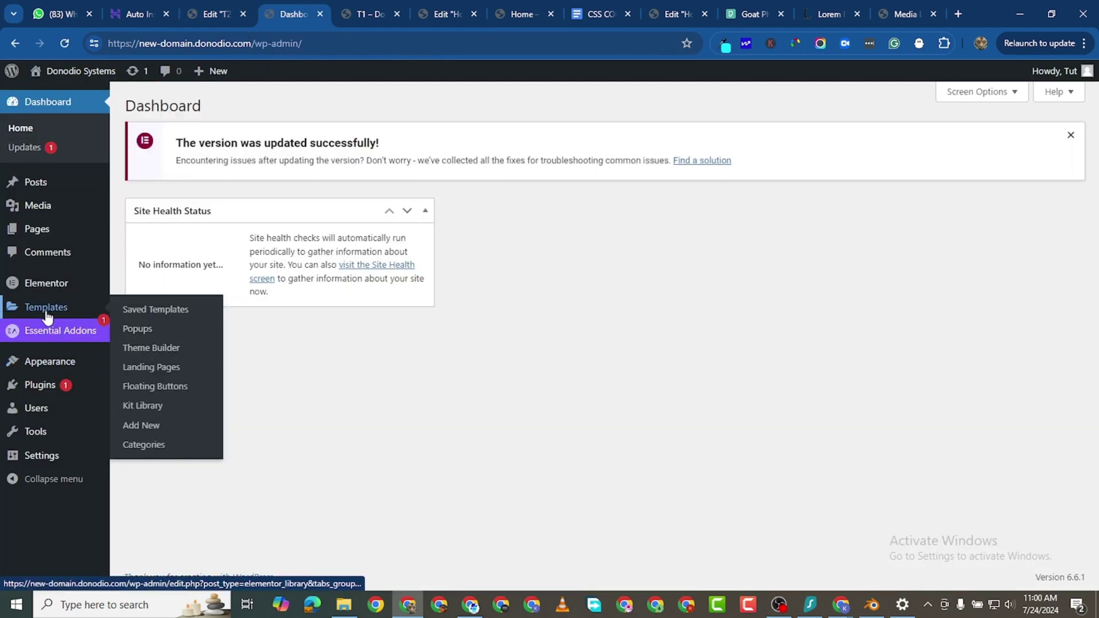
pyautogui.click(153, 315)
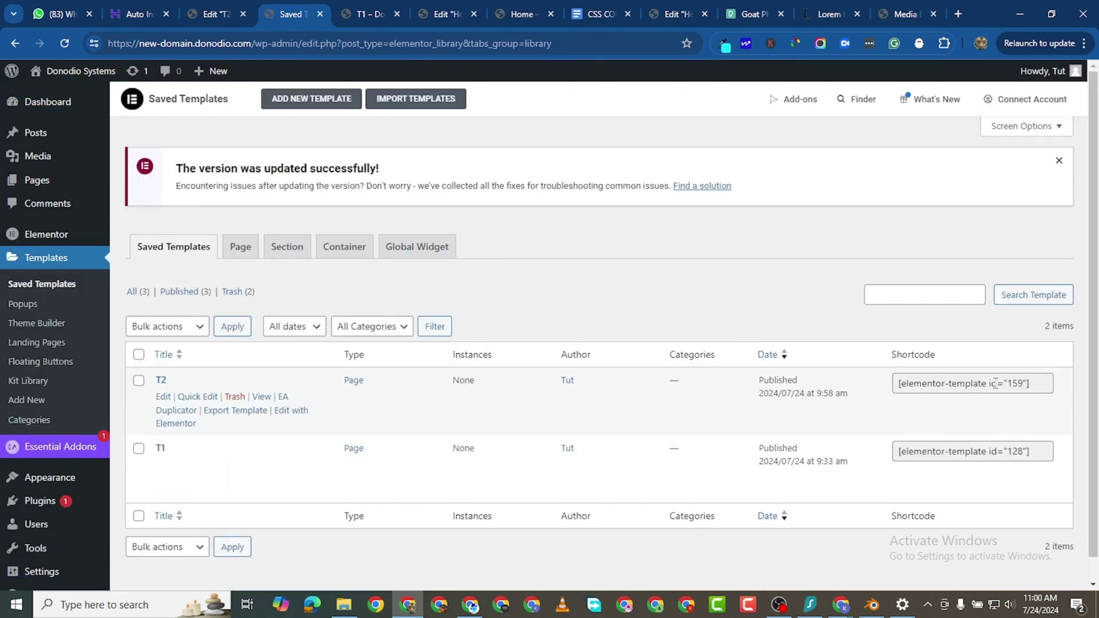
pyautogui.click(436, 16)
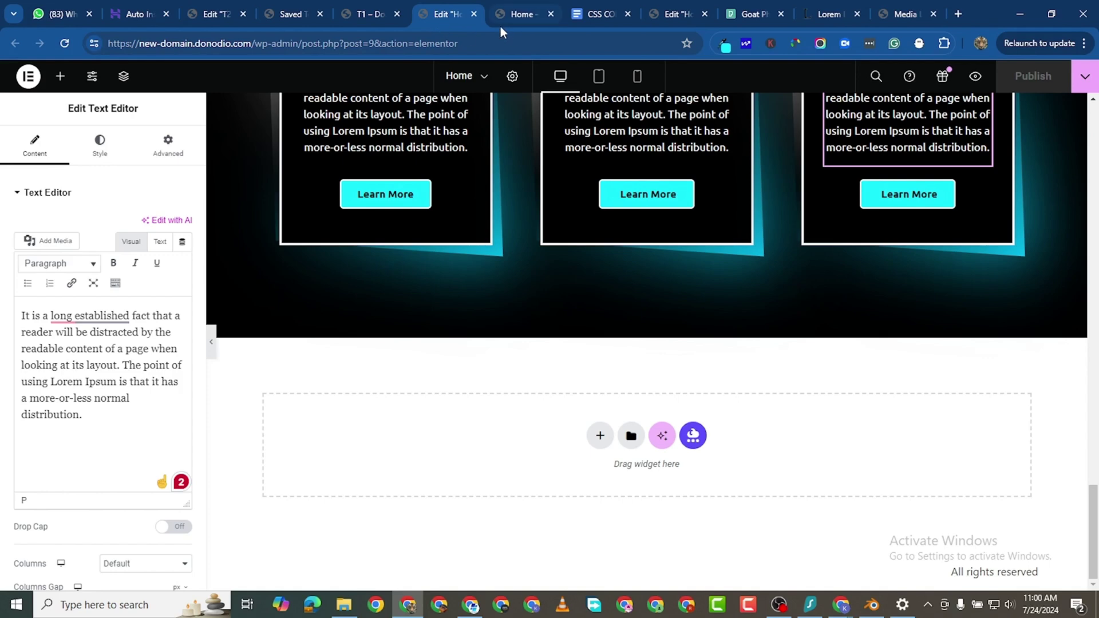
pyautogui.click(605, 437)
pyautogui.click(598, 475)
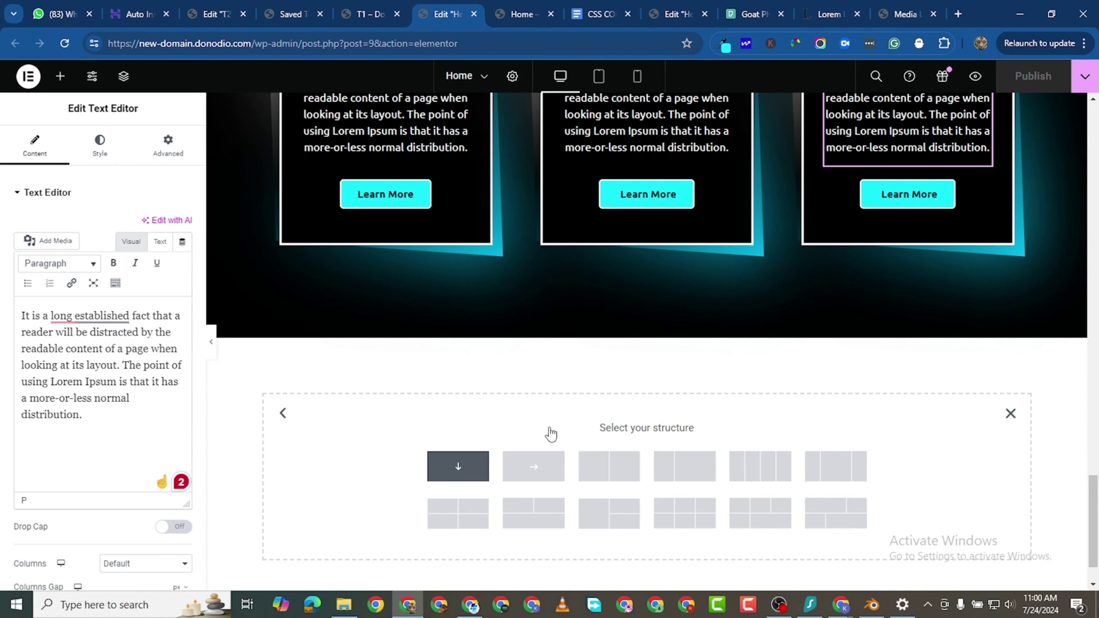
pyautogui.click(456, 483)
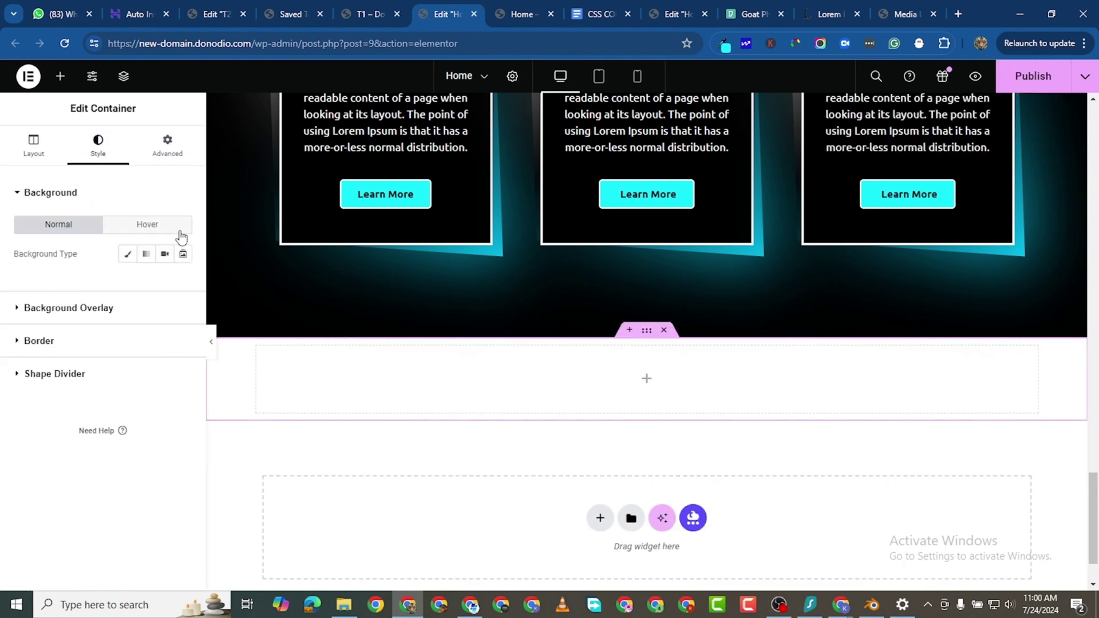
# Step: Give the new container a classic background with the solid color #000000
pyautogui.click(128, 254)
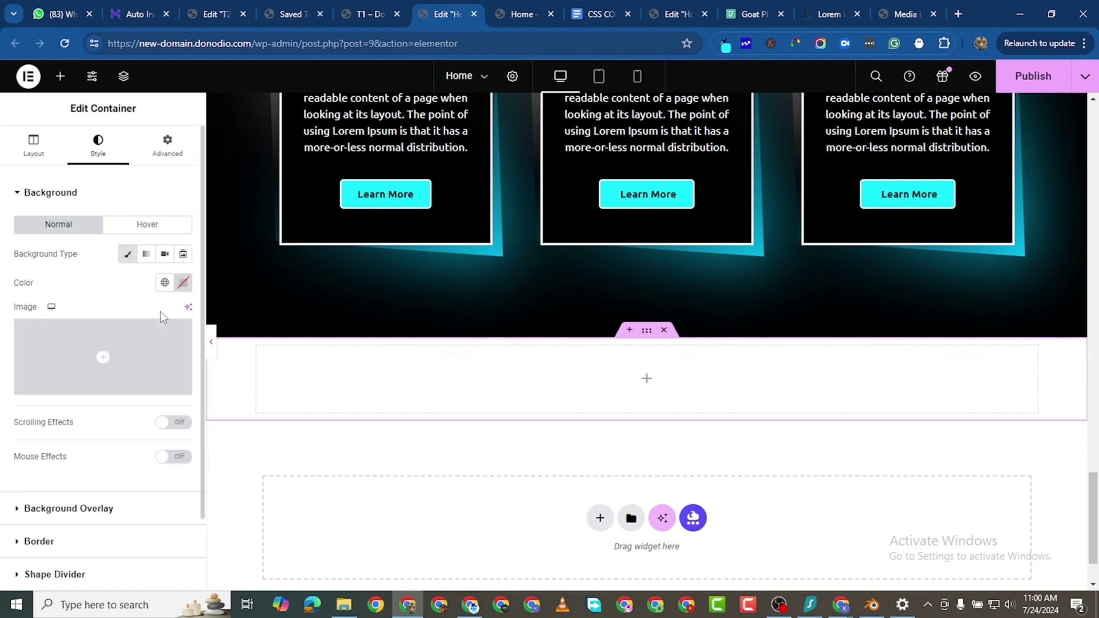
pyautogui.click(181, 284)
pyautogui.moveTo(123, 426); pyautogui.dragTo(63, 483)
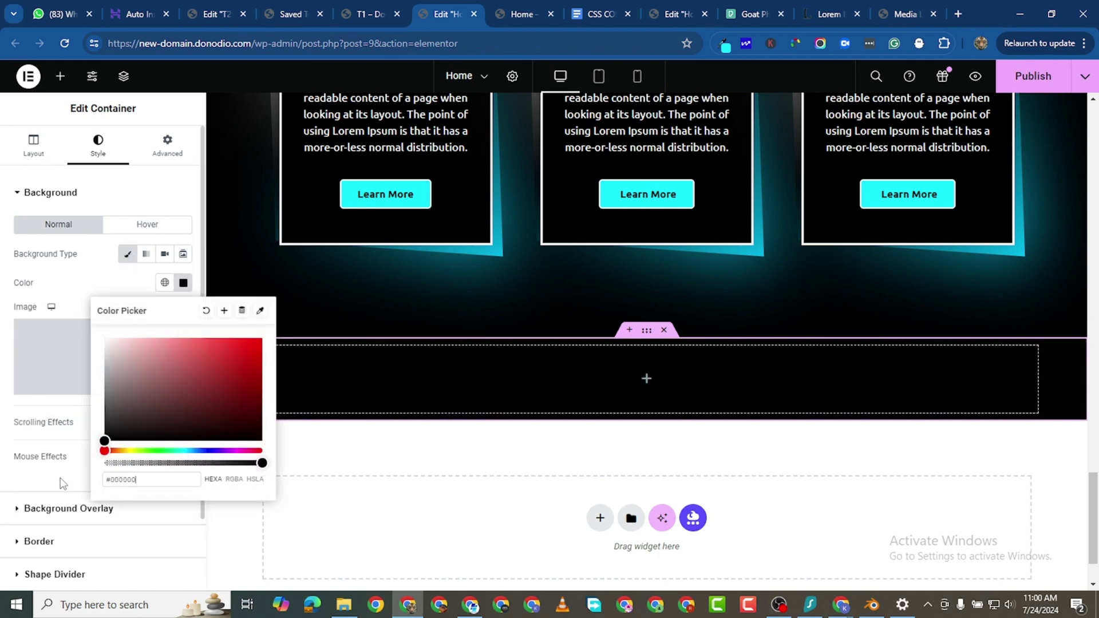
pyautogui.click(309, 493)
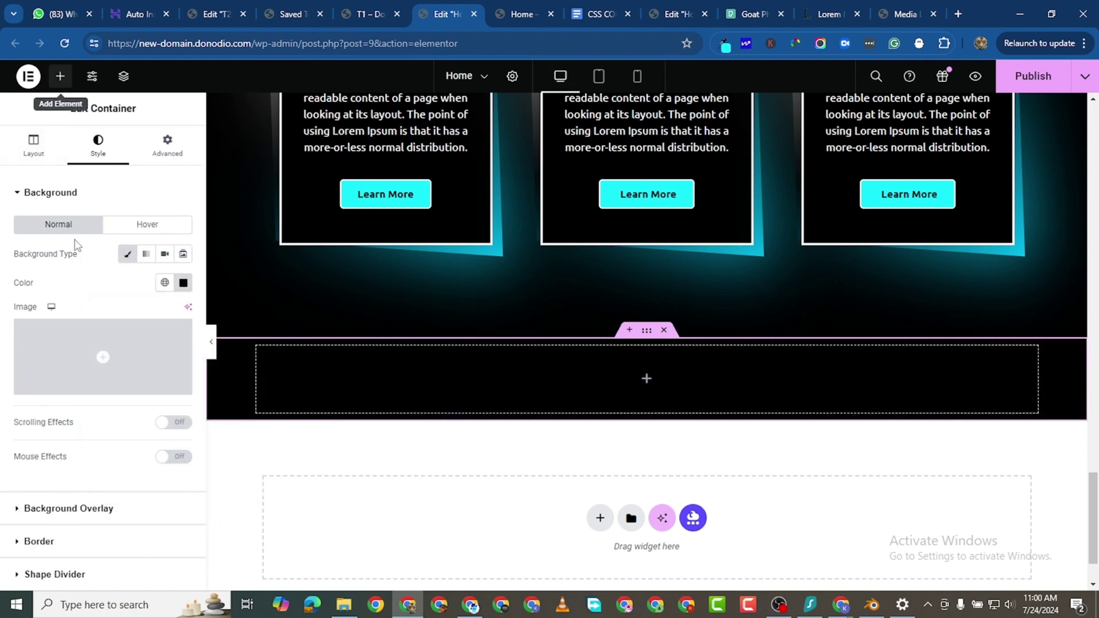
# Step: Add a Testimonial Carousel widget to the black container and delete its second and third slides
pyautogui.click(60, 77)
pyautogui.write('testimonial')
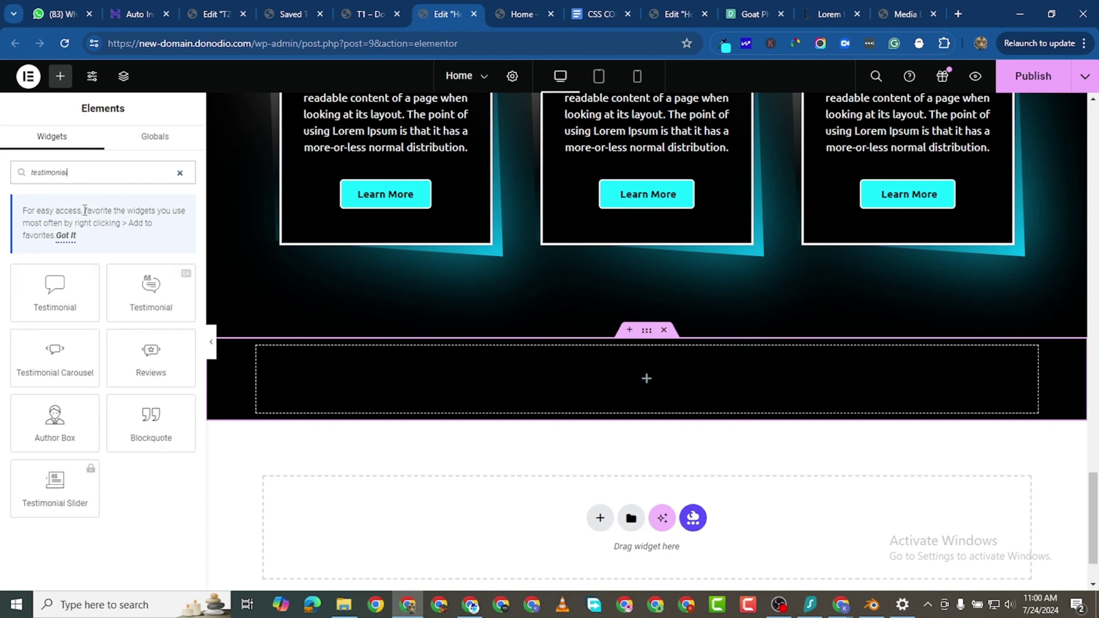
pyautogui.moveTo(54, 356); pyautogui.dragTo(269, 392)
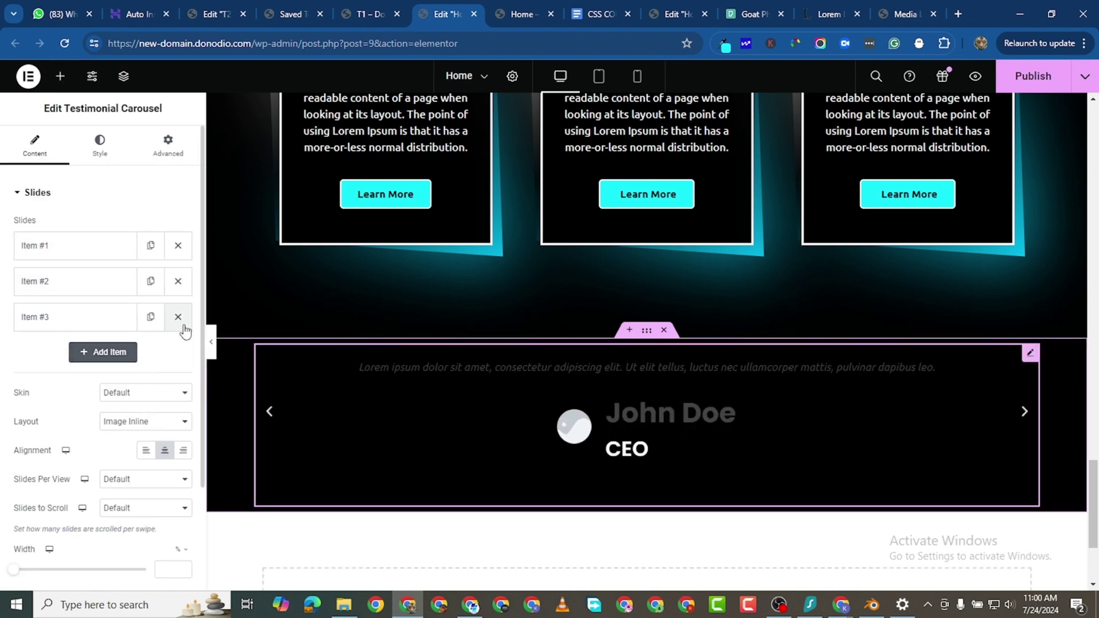
pyautogui.click(178, 317)
pyautogui.click(178, 281)
# Step: Clear the content text, image, name and title of the carousel's remaining slide
pyautogui.click(115, 246)
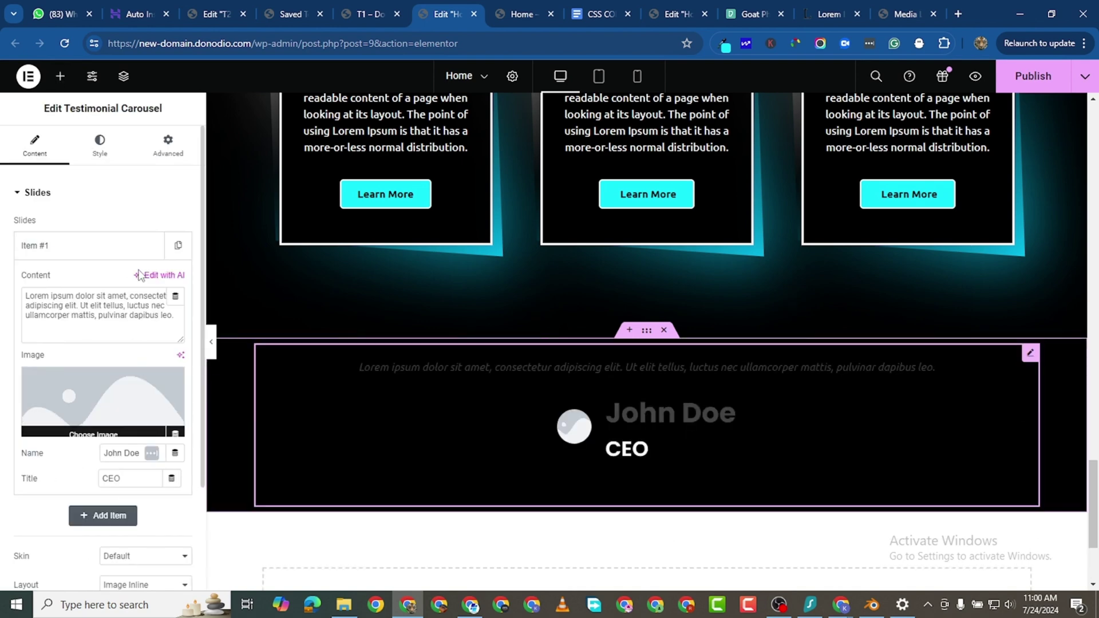
pyautogui.tripleClick(128, 301)
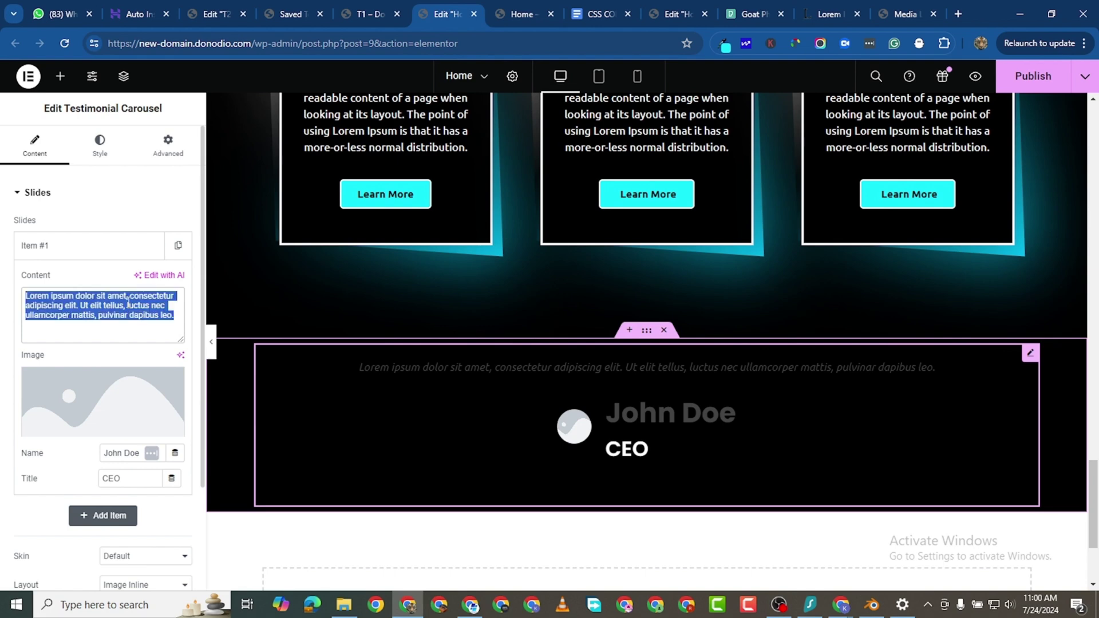
pyautogui.press('BackSpace')
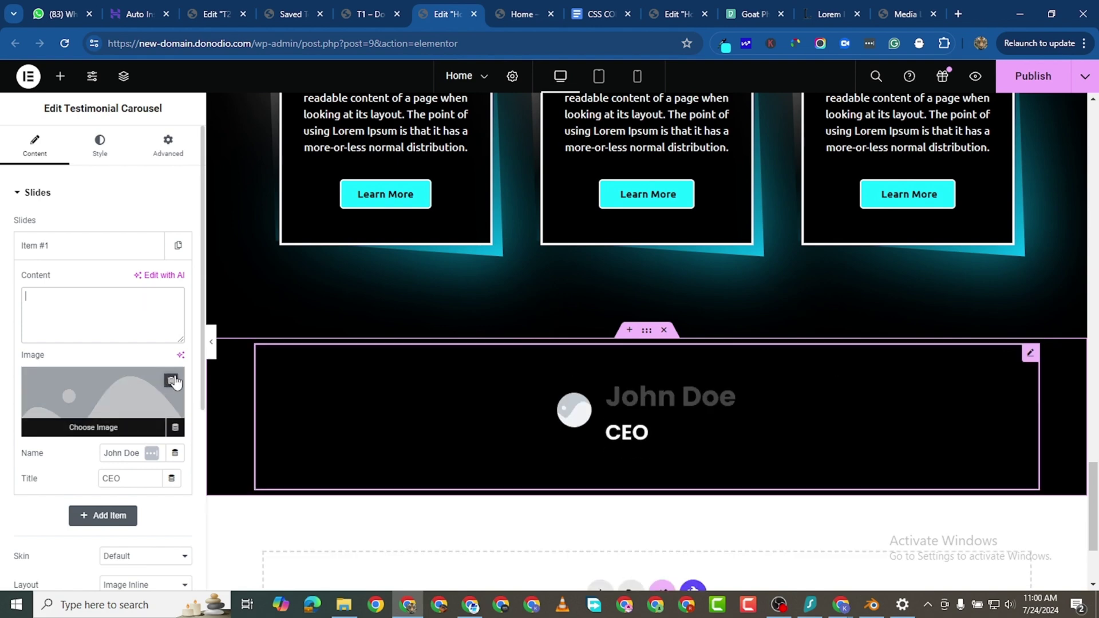
pyautogui.click(172, 381)
pyautogui.press('BackSpace')
pyautogui.doubleClick(117, 478)
pyautogui.press('BackSpace')
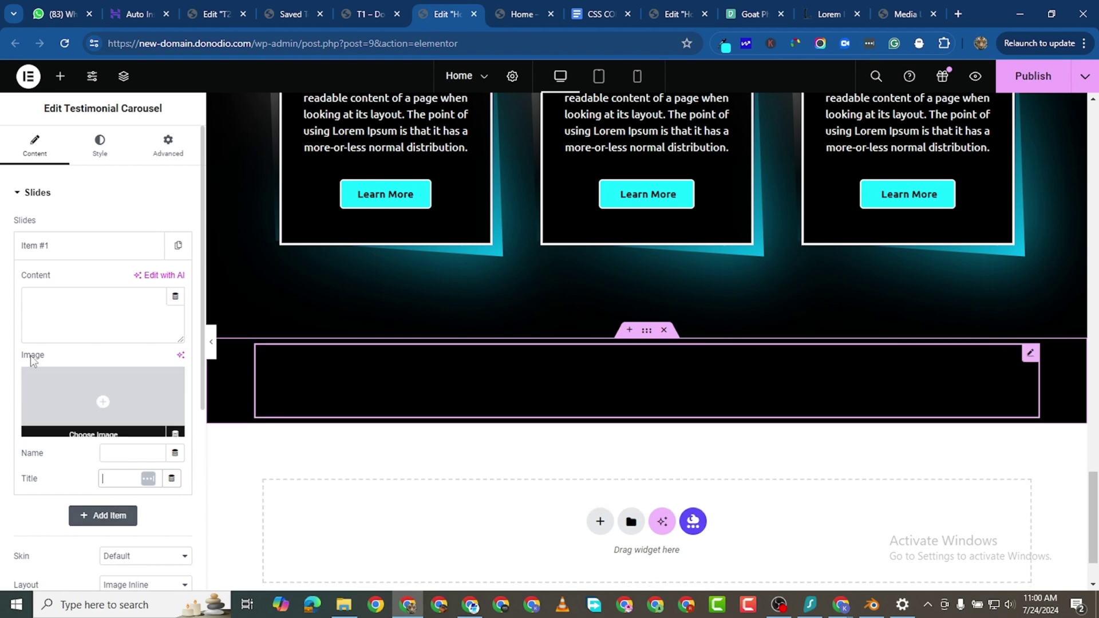
pyautogui.scroll(-2, 110, 424)
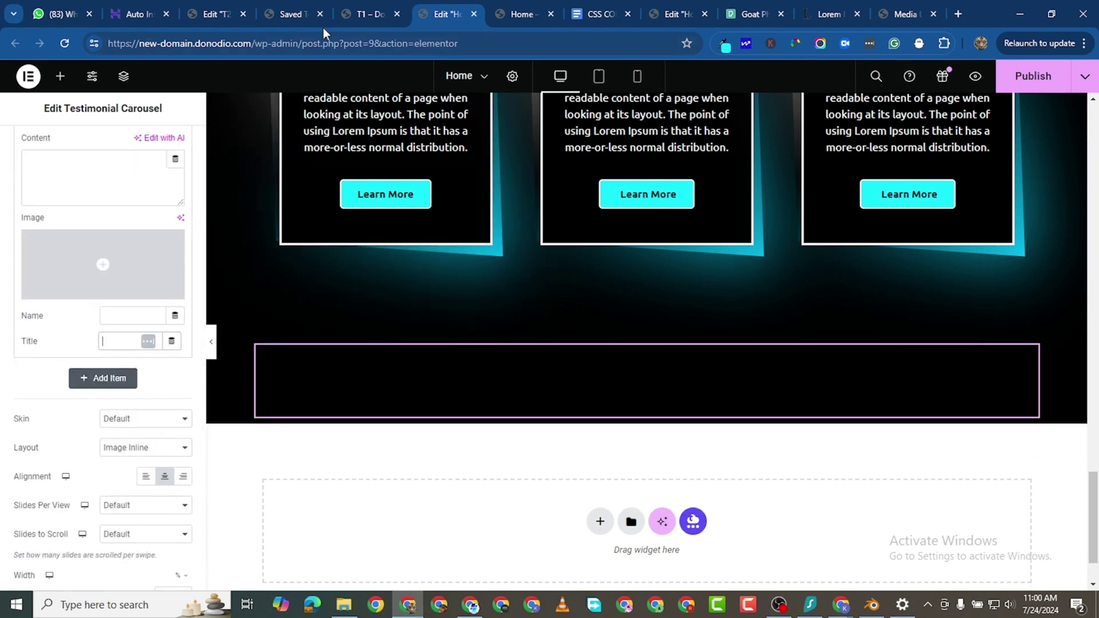
# Step: Copy template T1's shortcode, [elementor-template id="128"], from the saved templates and paste it as the carousel slide's content
pyautogui.click(367, 21)
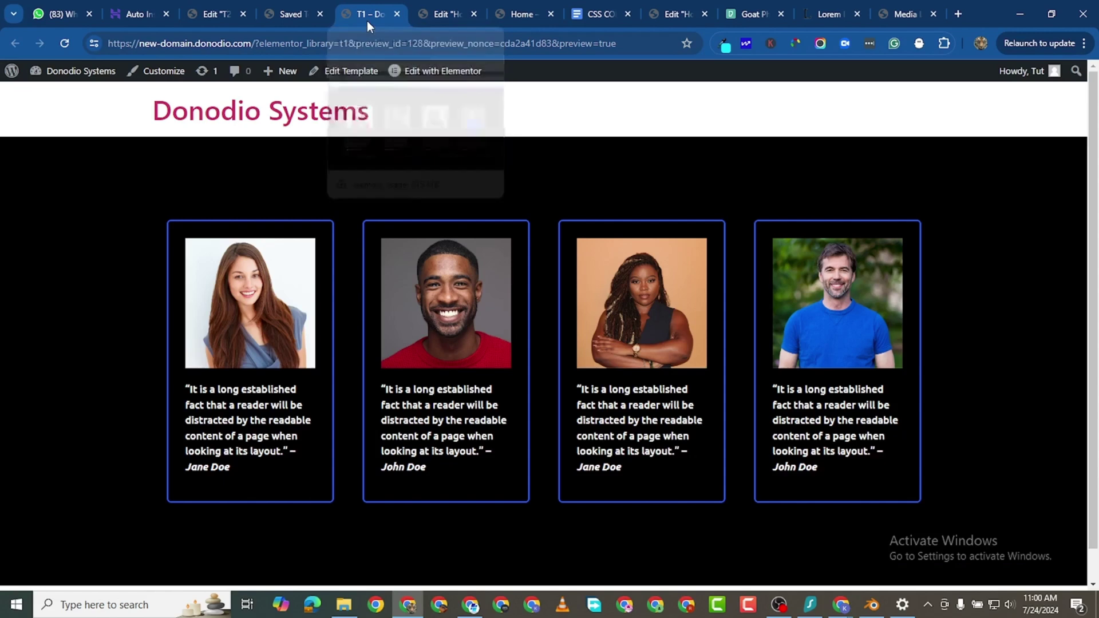
pyautogui.click(304, 16)
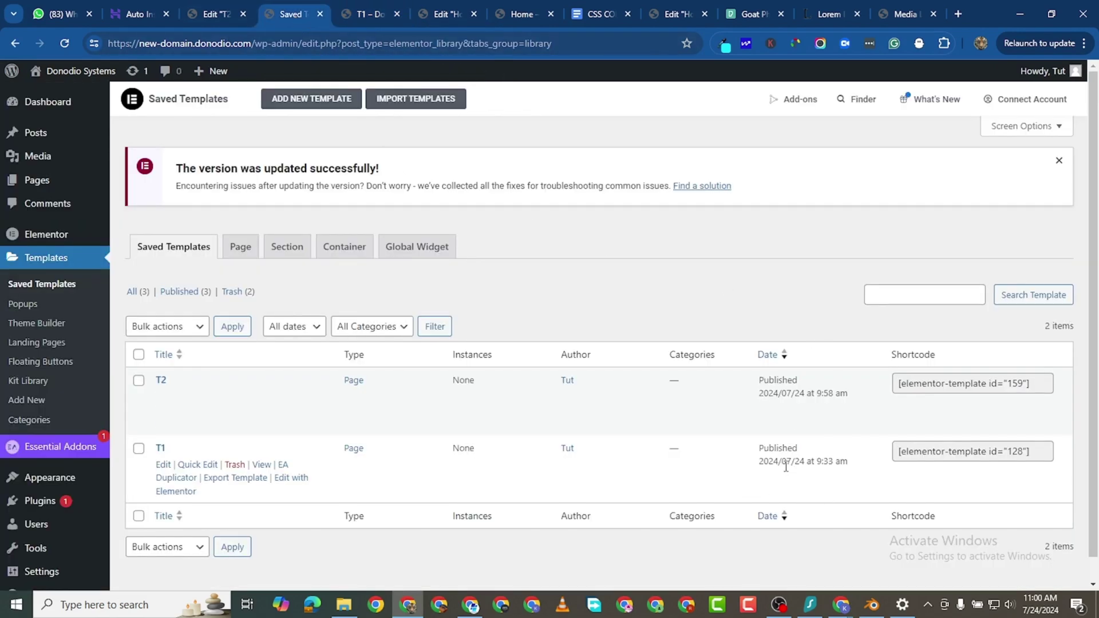
pyautogui.click(943, 453)
pyautogui.rightClick(944, 453)
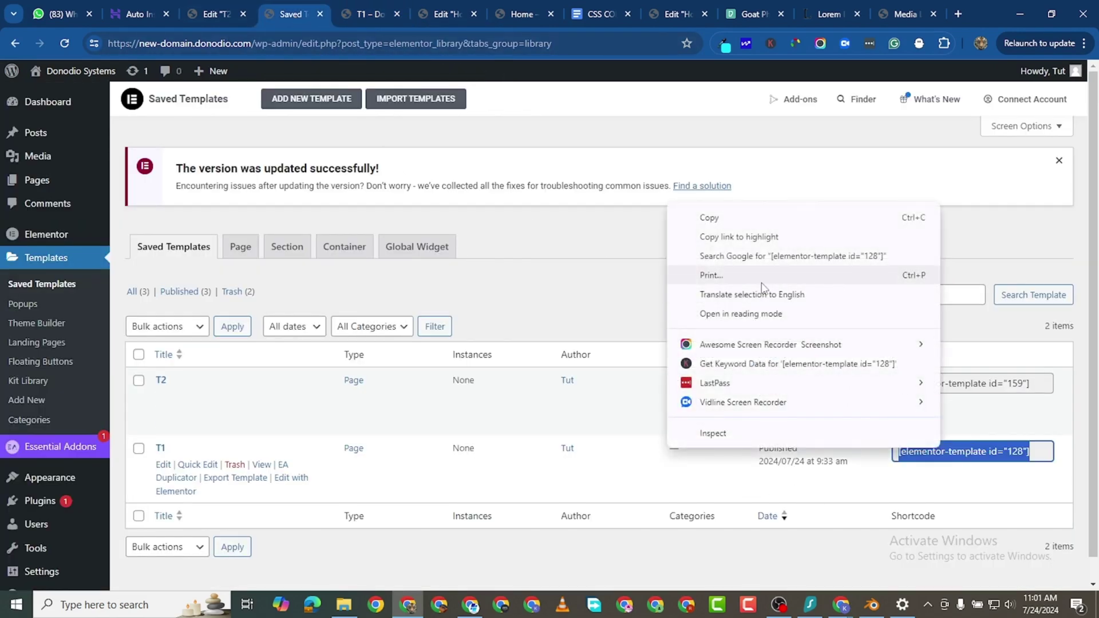
pyautogui.click(717, 221)
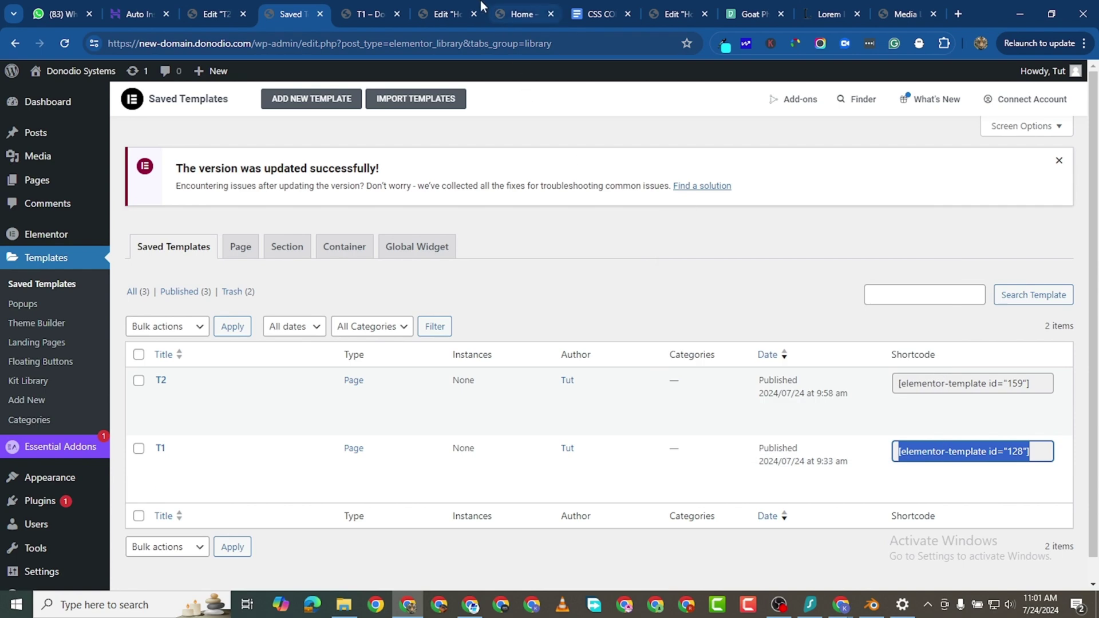
pyautogui.click(387, 17)
pyautogui.click(414, 17)
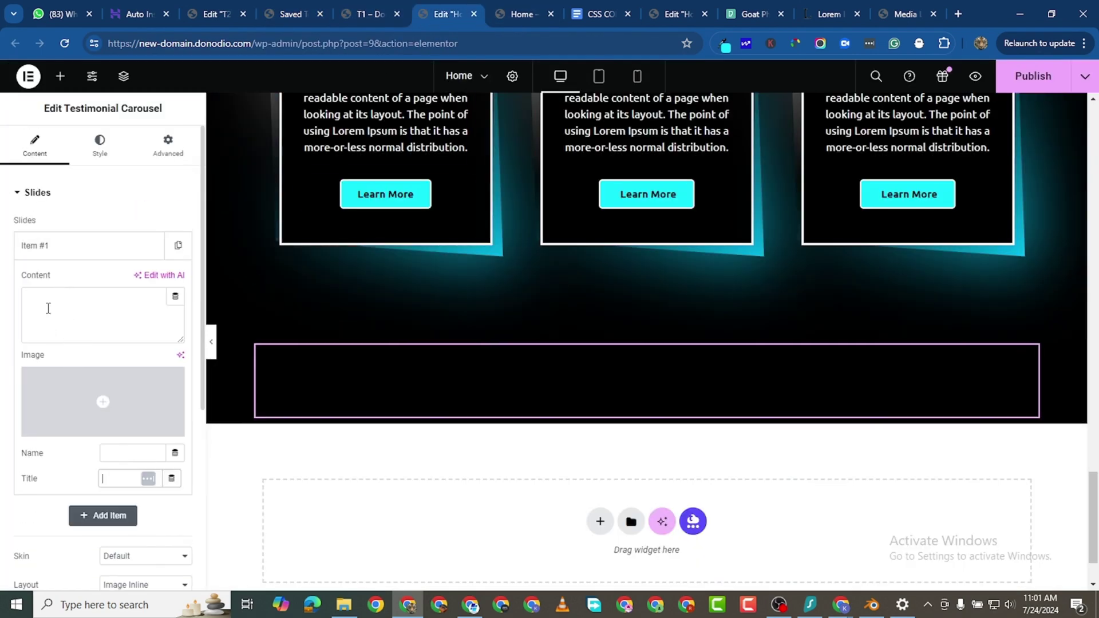
pyautogui.rightClick(48, 306)
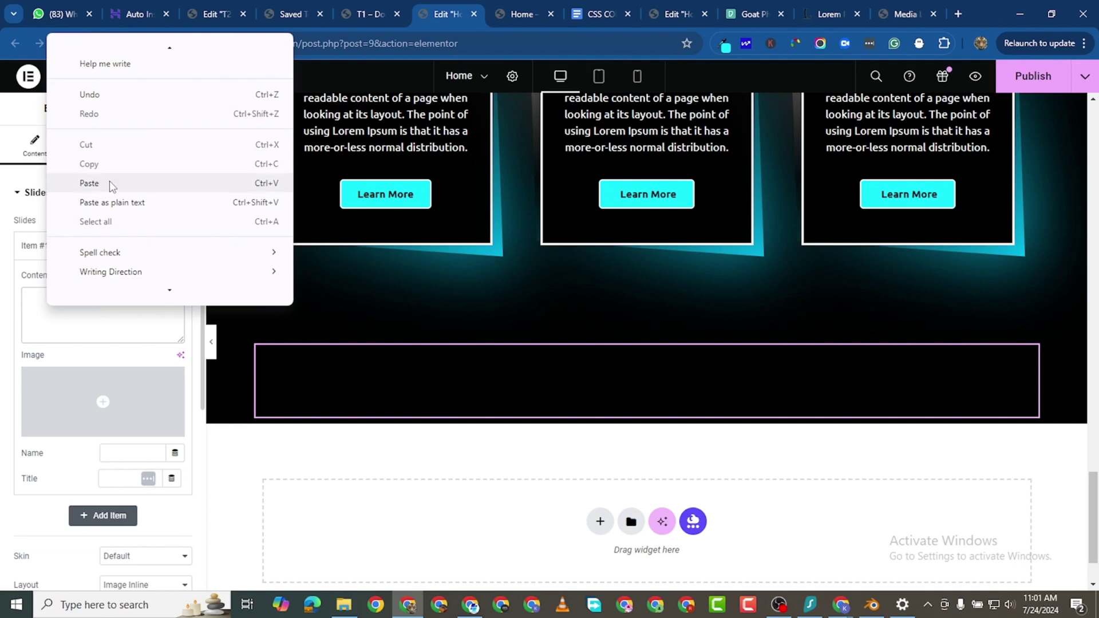
pyautogui.click(89, 184)
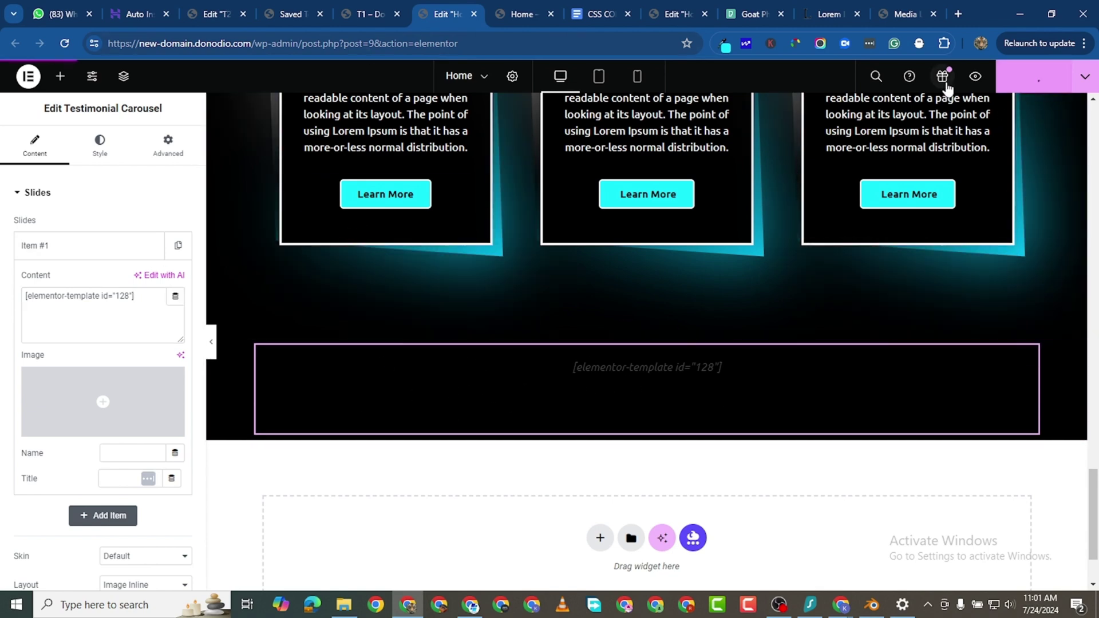
# Step: Publish the Home page and check the carousel with T1's testimonial cards in the preview
pyautogui.click(976, 77)
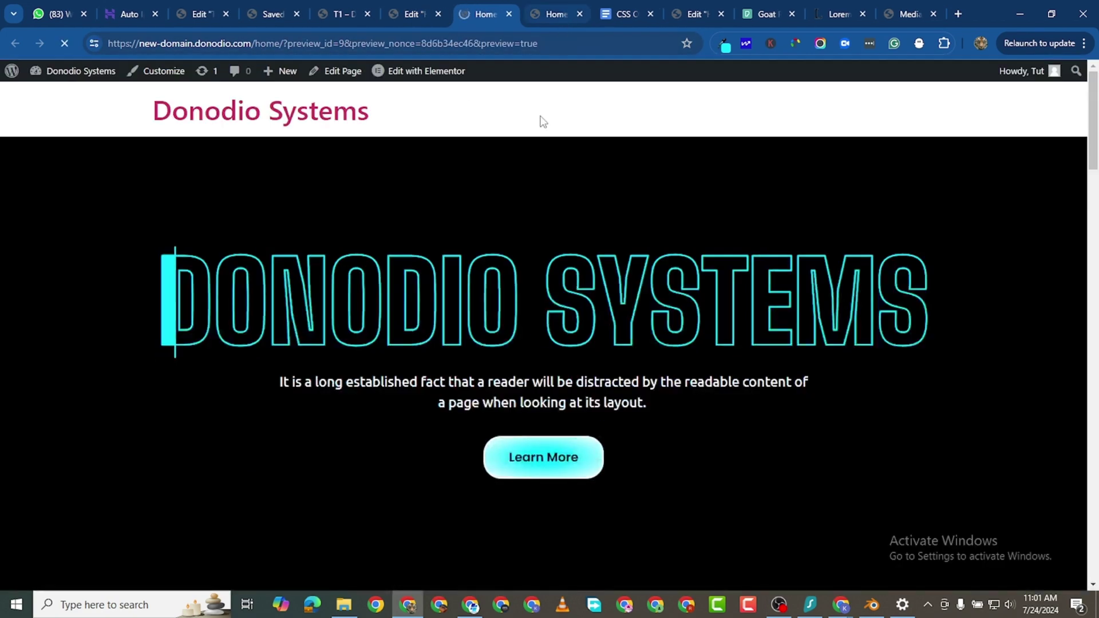
pyautogui.scroll(-15, 618, 451)
pyautogui.scroll(-8, 636, 437)
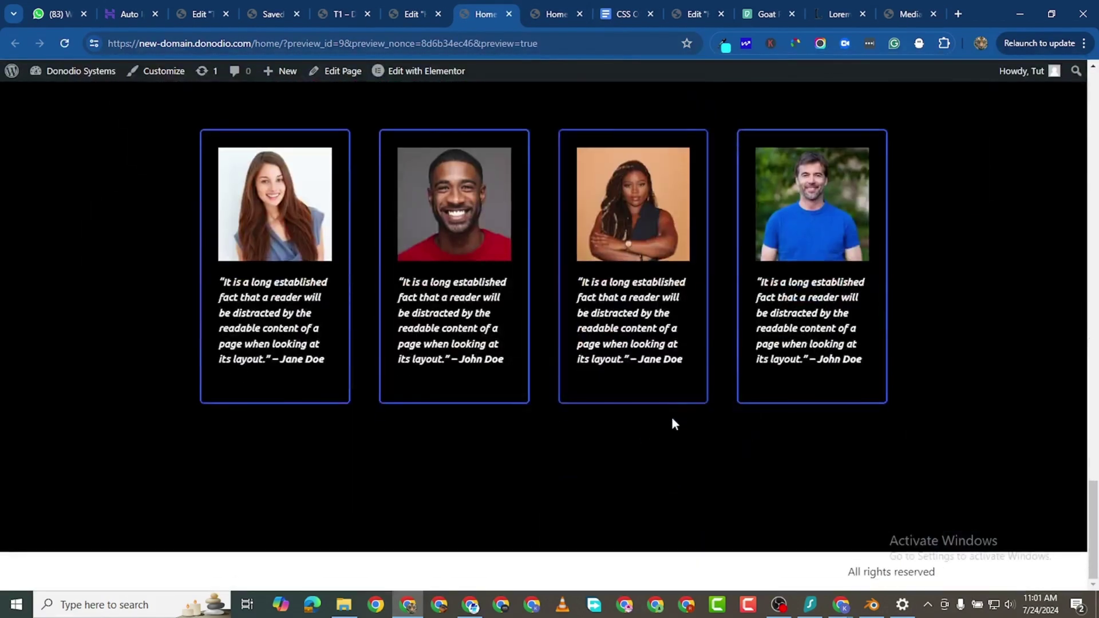
pyautogui.scroll(1, 644, 334)
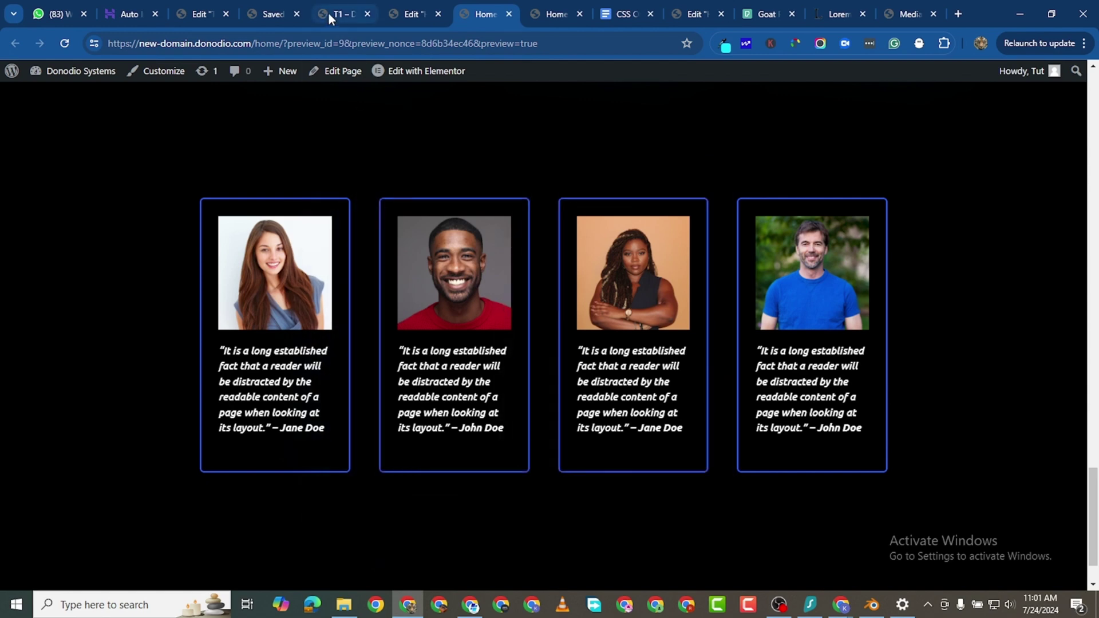
# Step: In the Home page's testimonial carousel, set the content typography's decoration to None
pyautogui.click(397, 8)
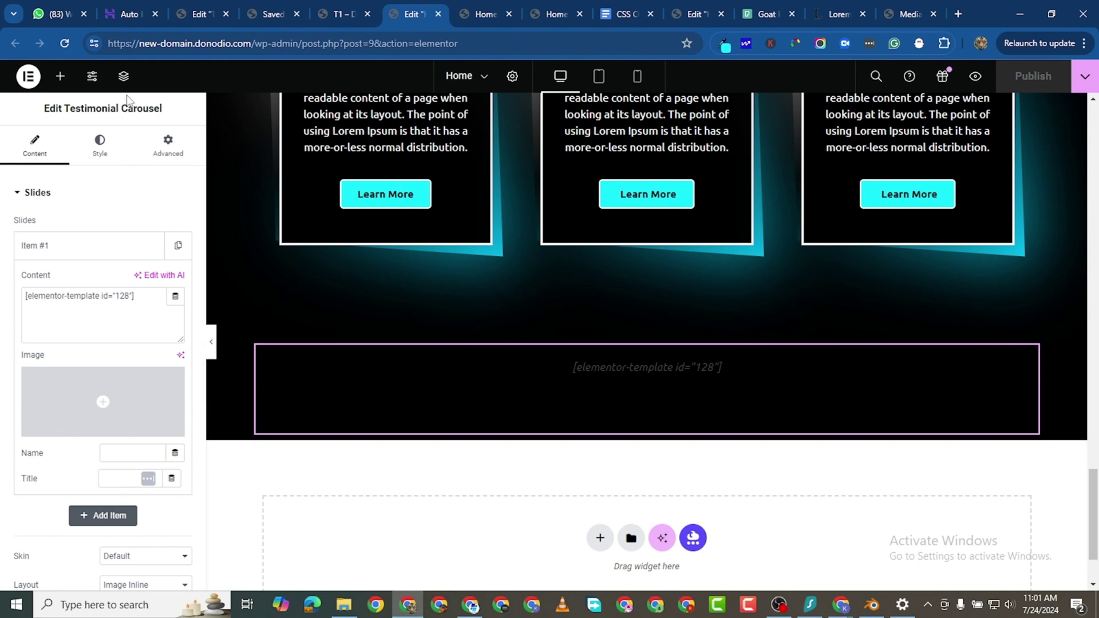
pyautogui.click(112, 155)
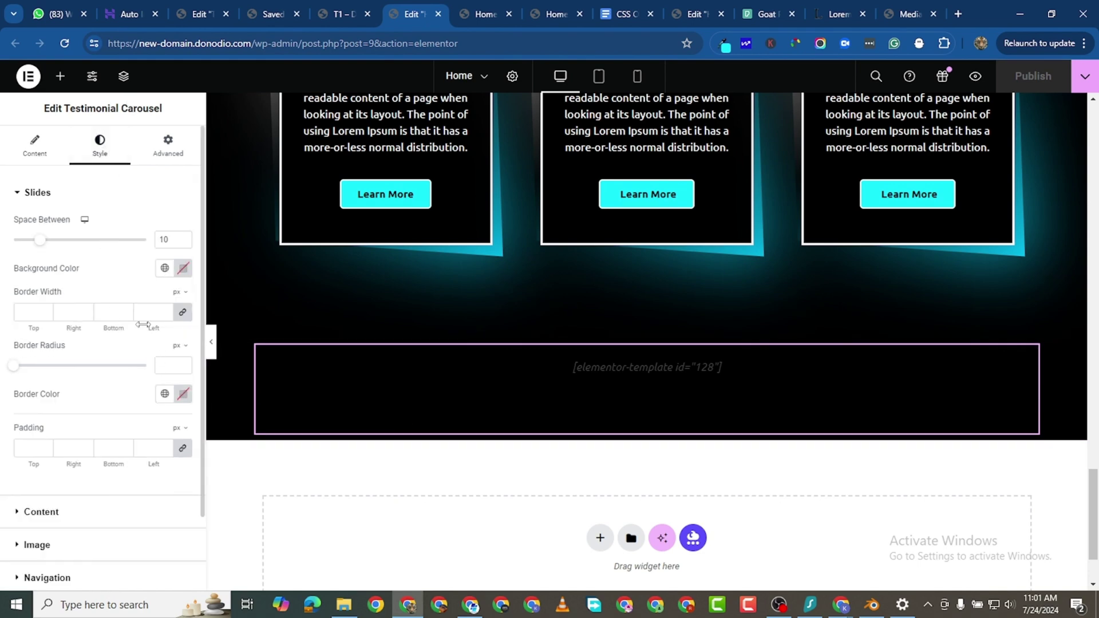
pyautogui.scroll(-3, 123, 376)
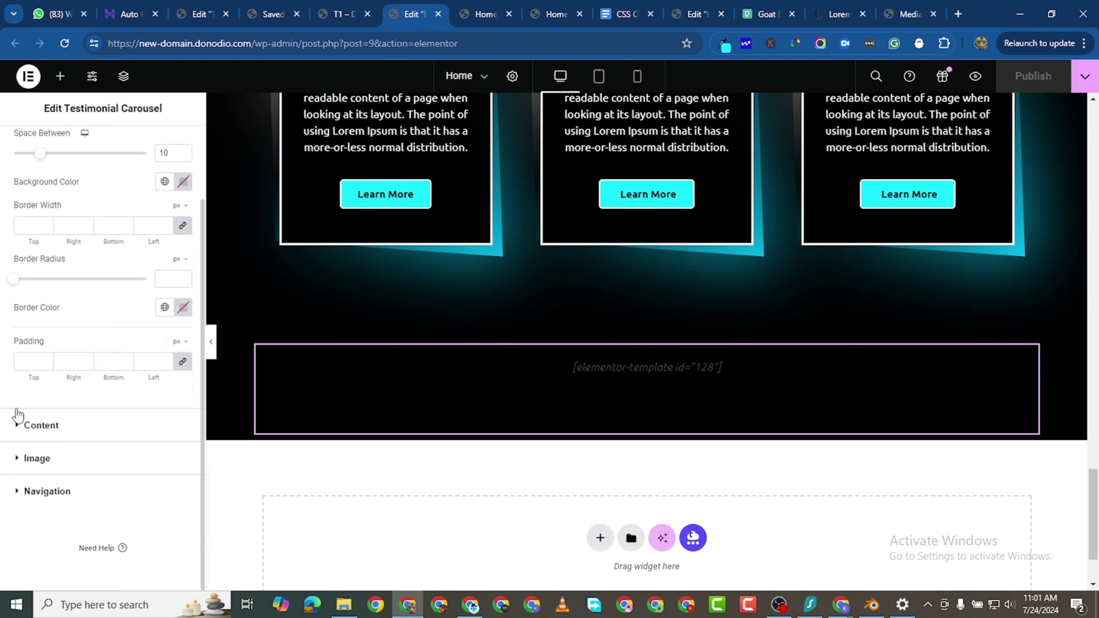
pyautogui.click(127, 424)
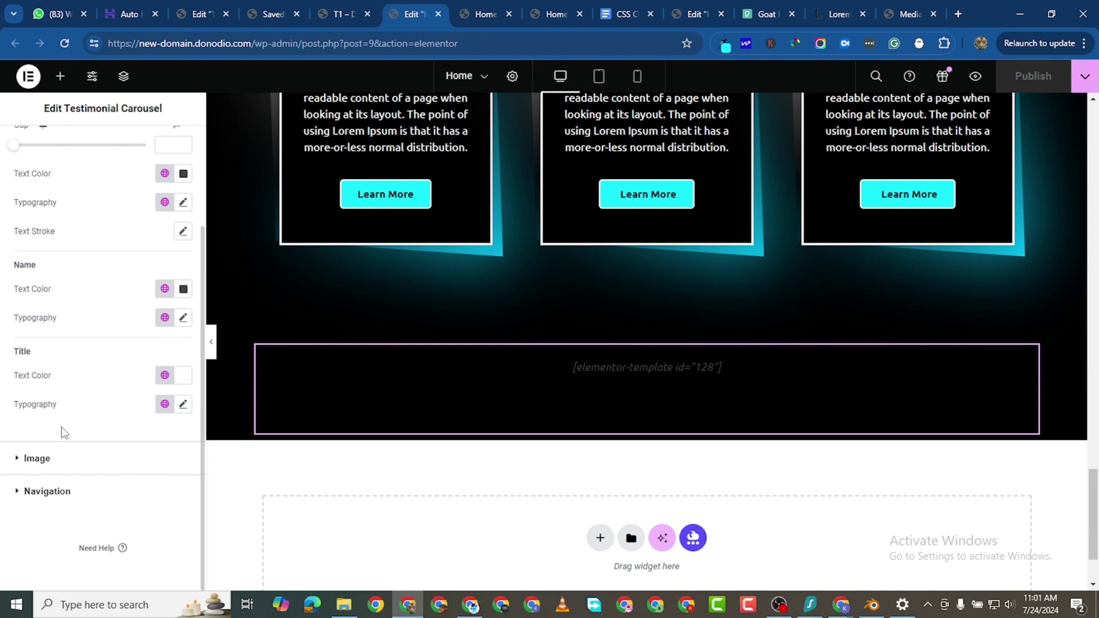
pyautogui.scroll(3, 150, 197)
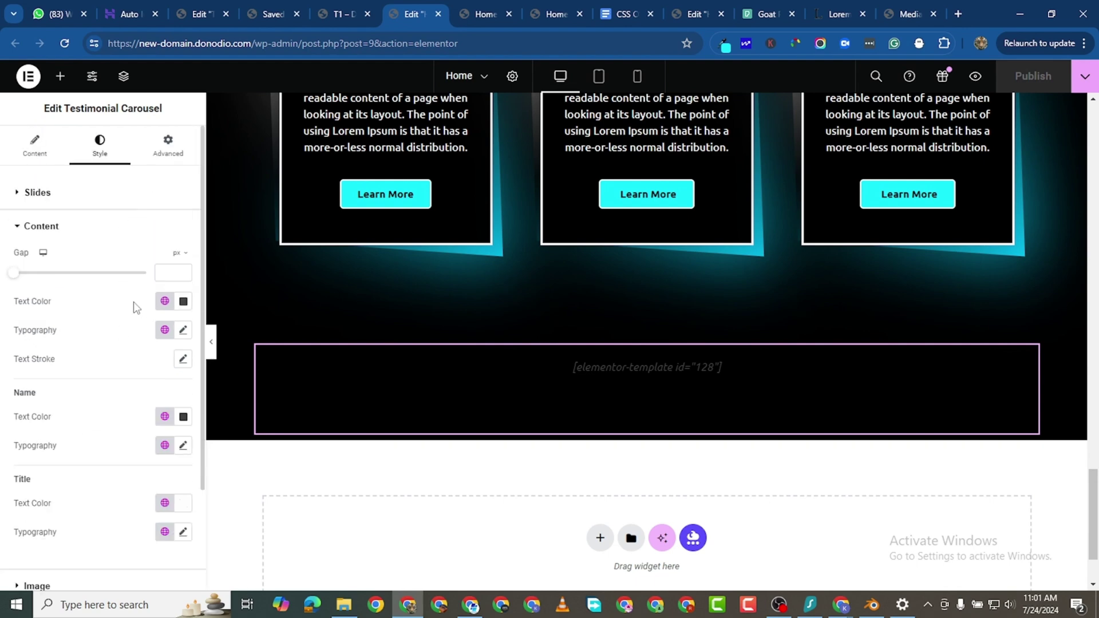
pyautogui.click(186, 335)
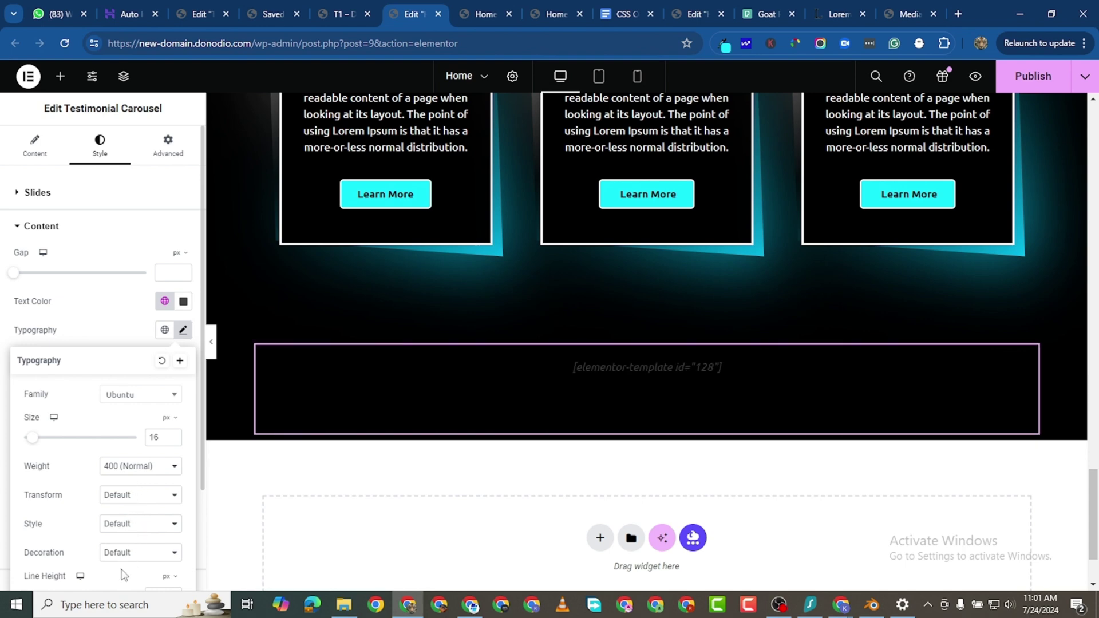
pyautogui.click(139, 559)
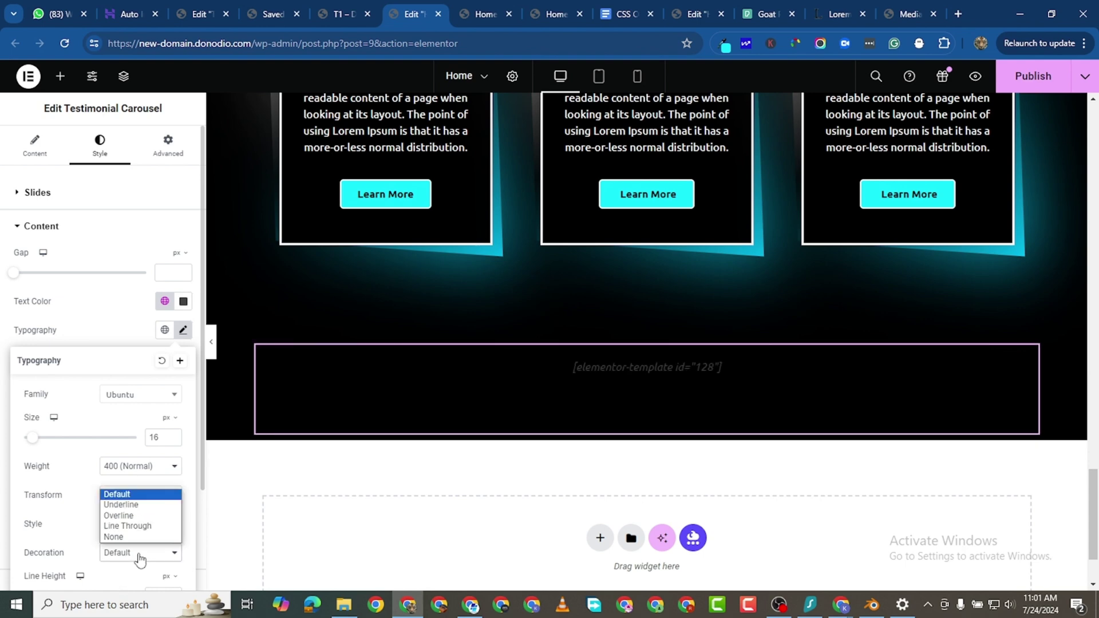
pyautogui.click(91, 503)
pyautogui.click(123, 496)
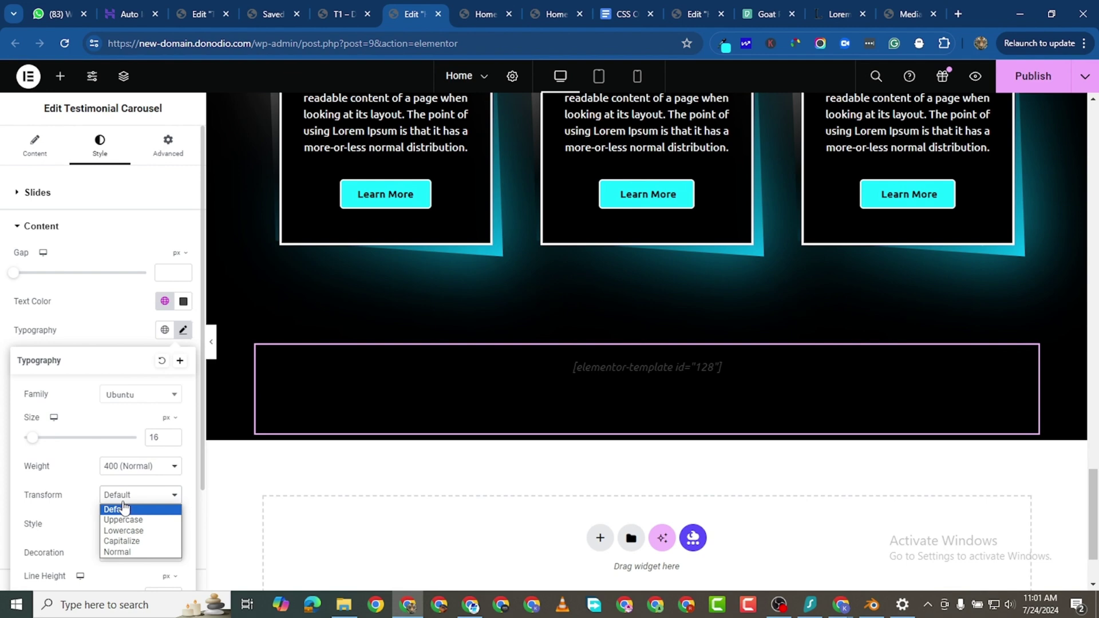
pyautogui.click(133, 468)
pyautogui.scroll(-2, 56, 532)
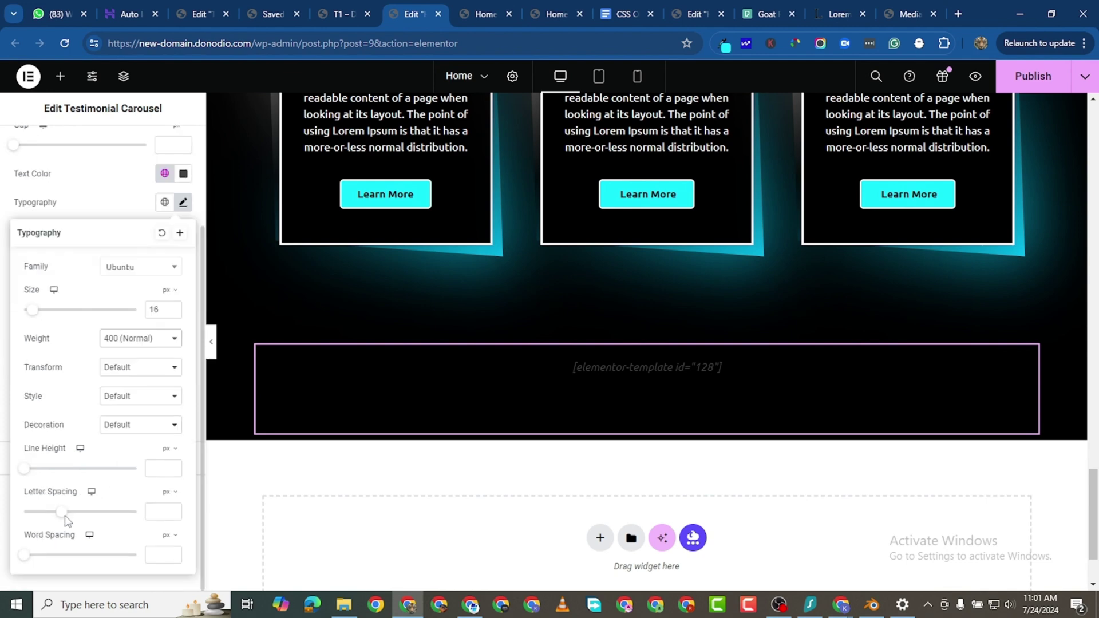
pyautogui.click(134, 426)
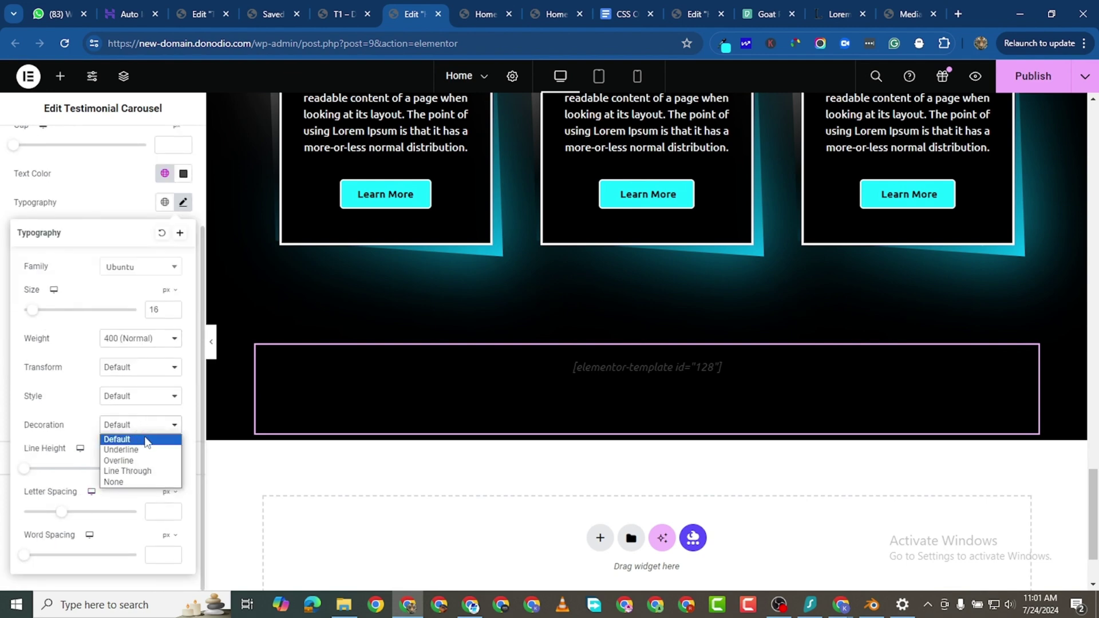
pyautogui.click(128, 483)
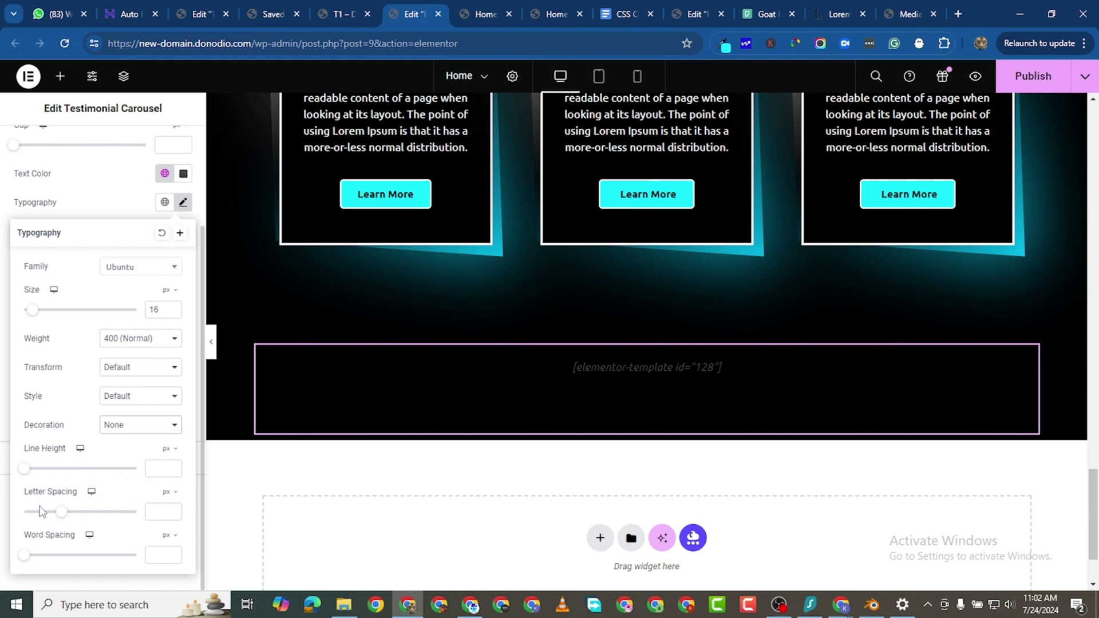
# Step: Set the carousel content's font style to Normal and publish the Home page
pyautogui.click(126, 396)
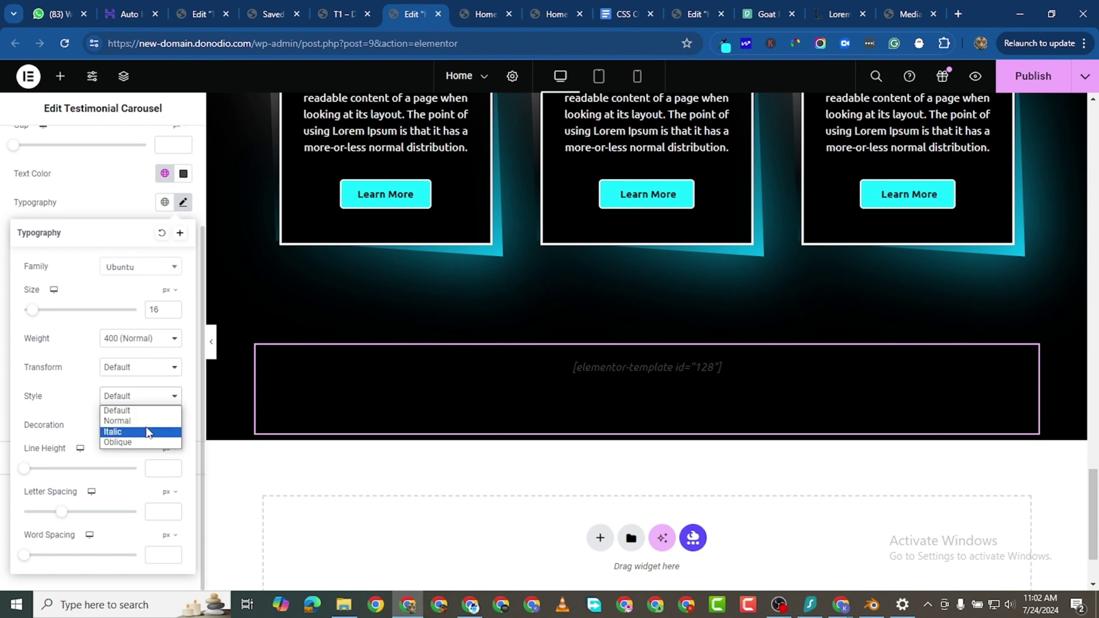
pyautogui.click(150, 422)
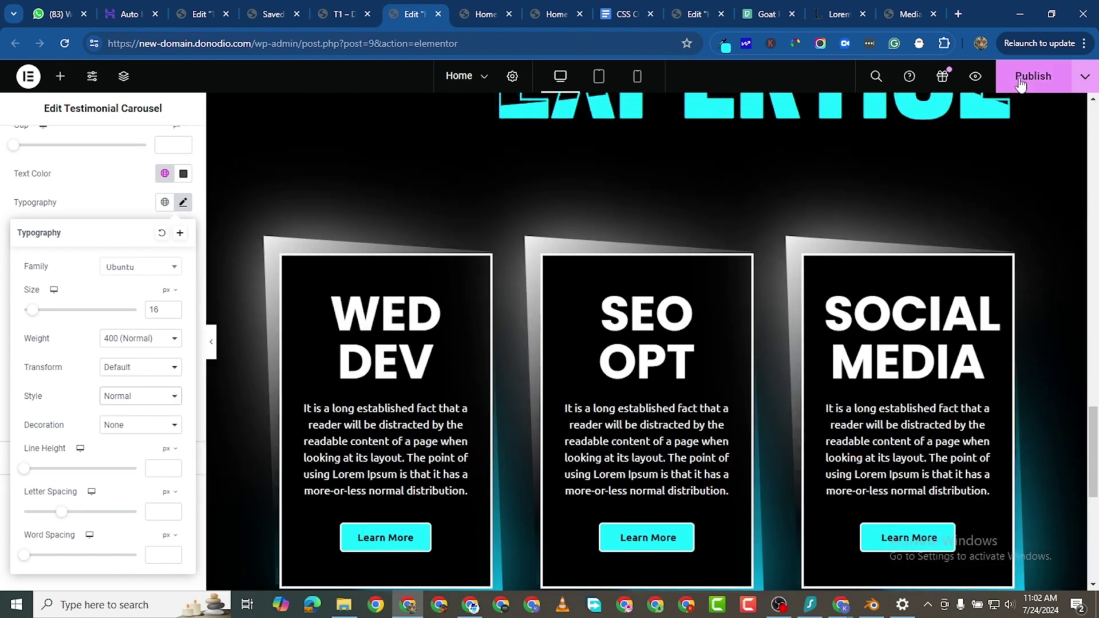
pyautogui.click(1020, 82)
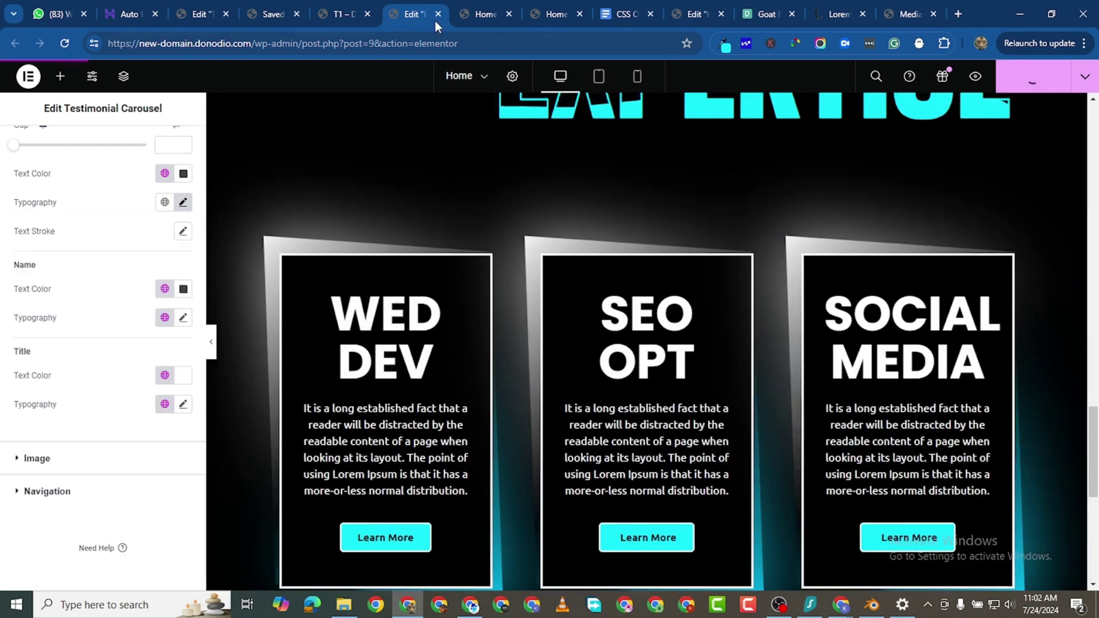
# Step: Reload the Home page preview and examine the text style of the testimonial cards below the Expertise section
pyautogui.click(469, 14)
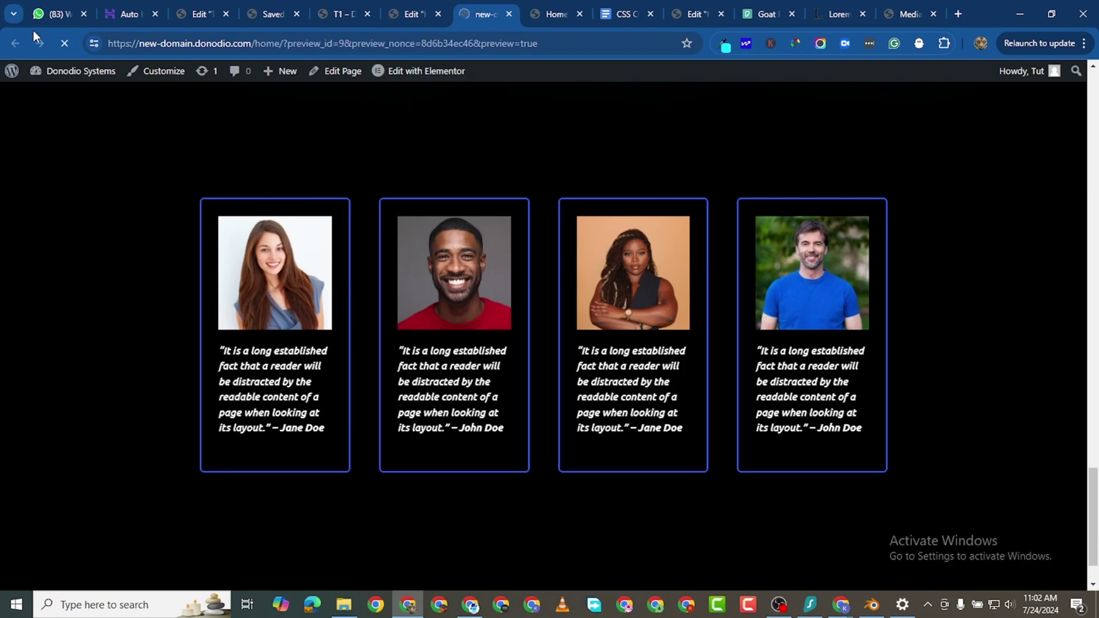
pyautogui.scroll(-15, 404, 418)
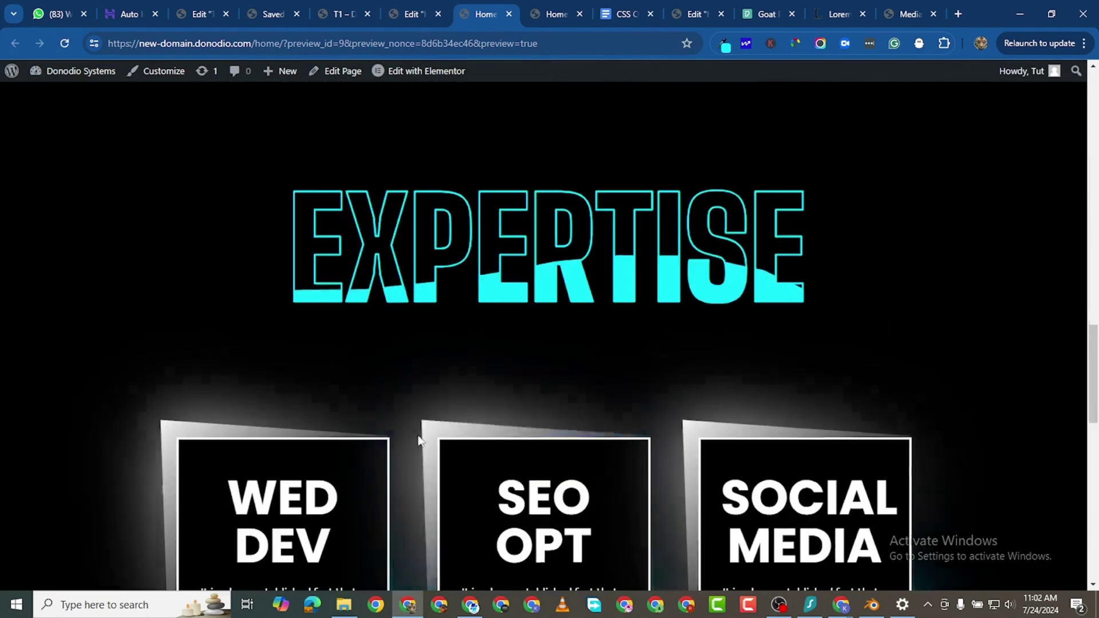
pyautogui.scroll(-5, 445, 424)
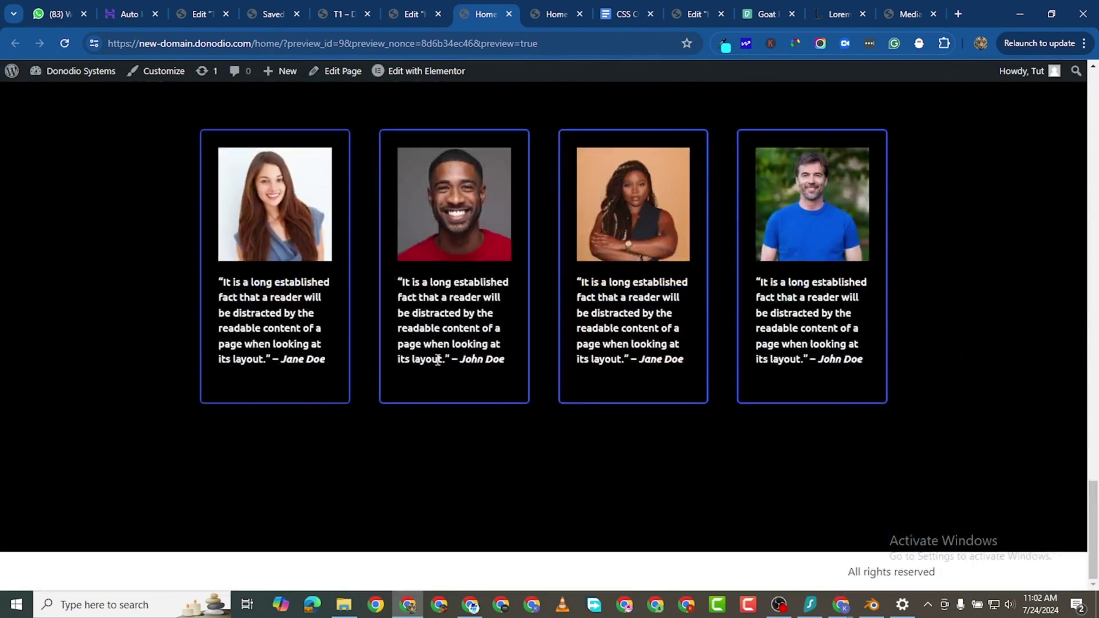
pyautogui.scroll(3, 487, 367)
pyautogui.scroll(-3, 424, 369)
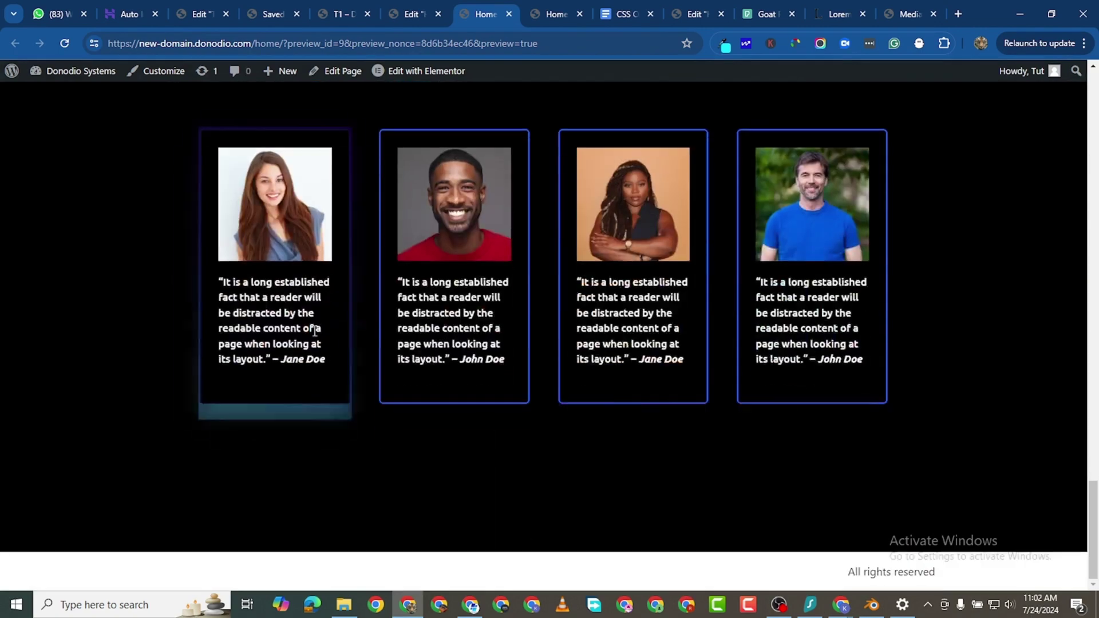
pyautogui.scroll(5, 347, 350)
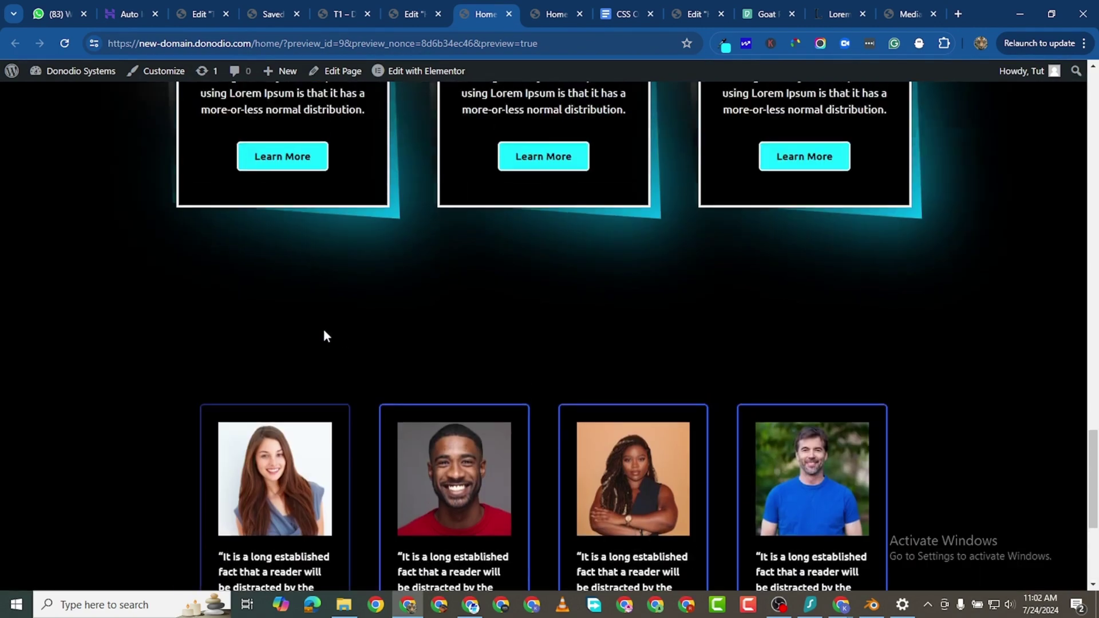
pyautogui.scroll(-5, 314, 353)
pyautogui.scroll(4, 404, 321)
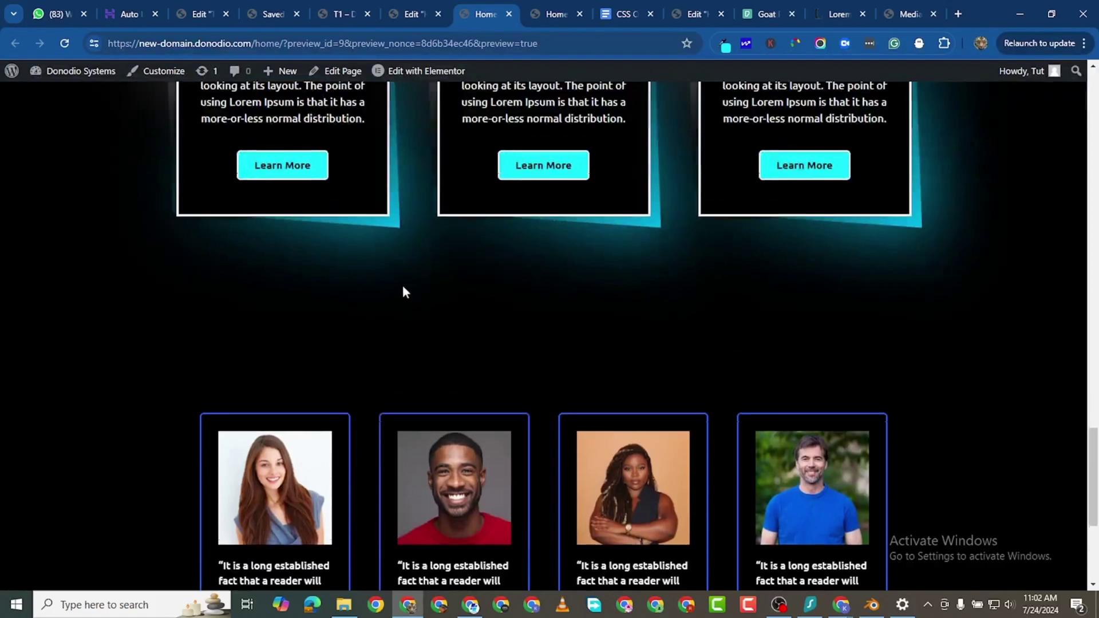
# Step: Return to the Home page editor and duplicate the testimonial carousel's only slide
pyautogui.click(342, 14)
pyautogui.click(401, 17)
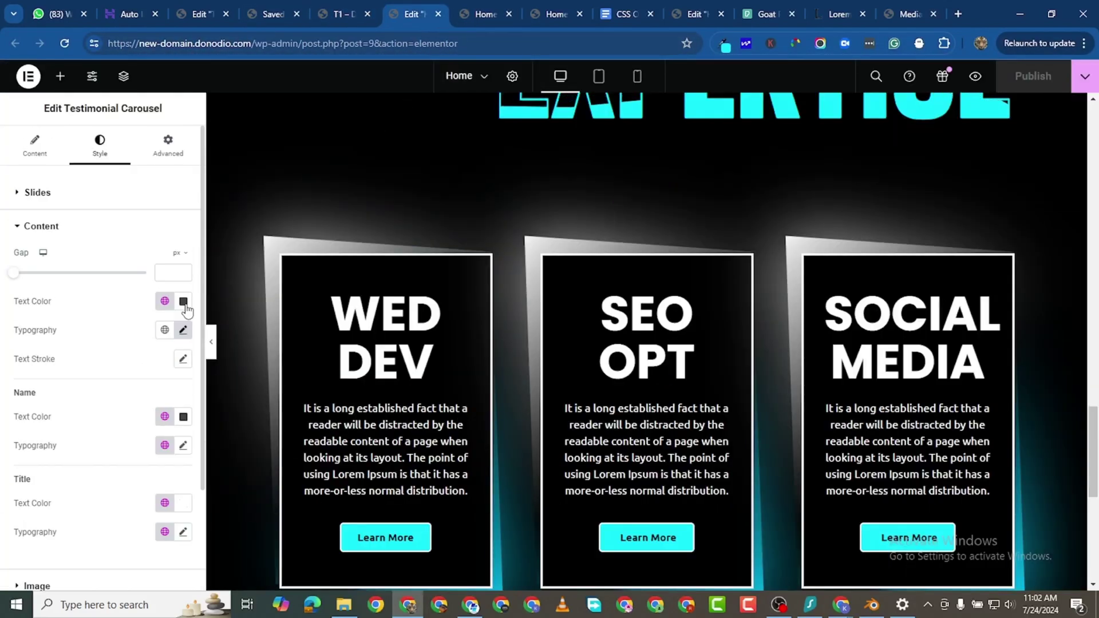
pyautogui.click(36, 143)
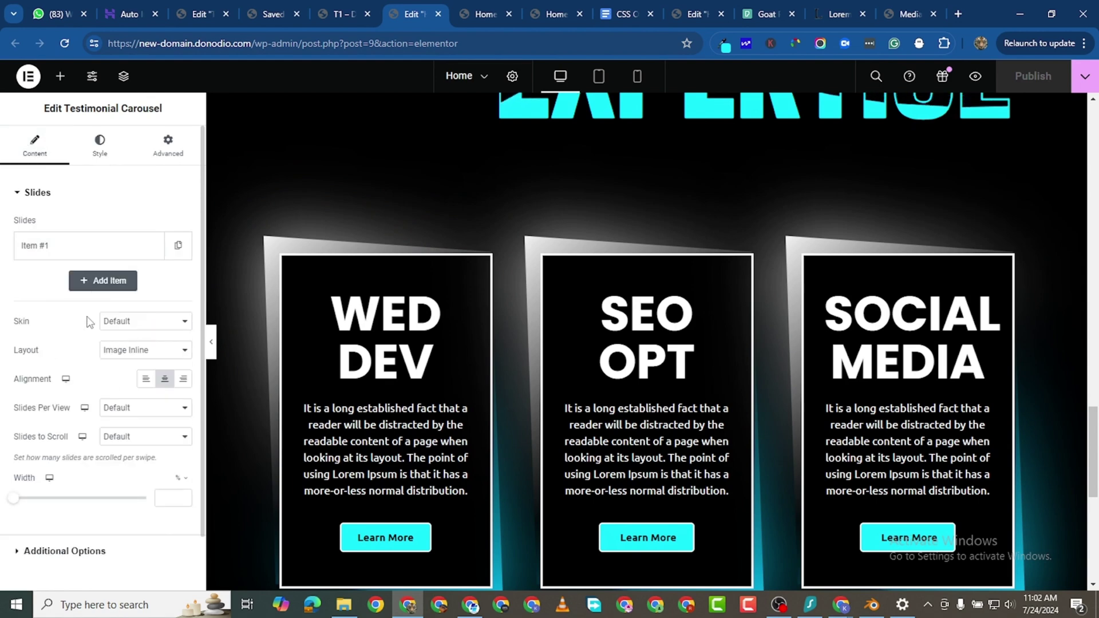
pyautogui.click(178, 246)
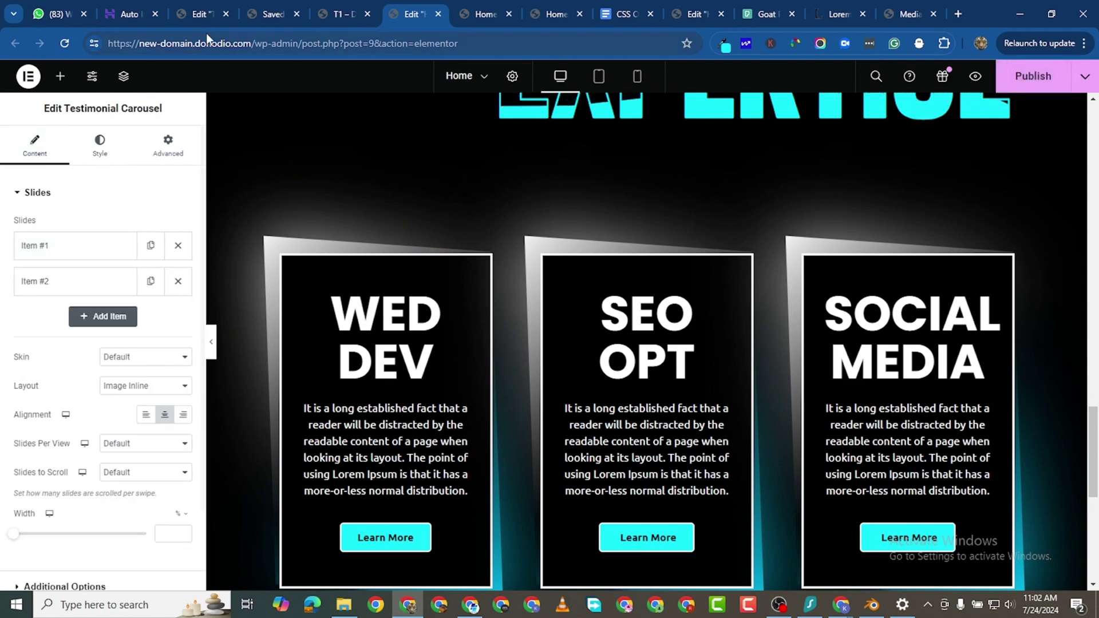
# Step: Copy template T2's shortcode, [elementor-template id="159"], from the saved templates and paste it over the second slide's content
pyautogui.click(259, 19)
pyautogui.click(986, 387)
pyautogui.rightClick(986, 391)
pyautogui.click(731, 152)
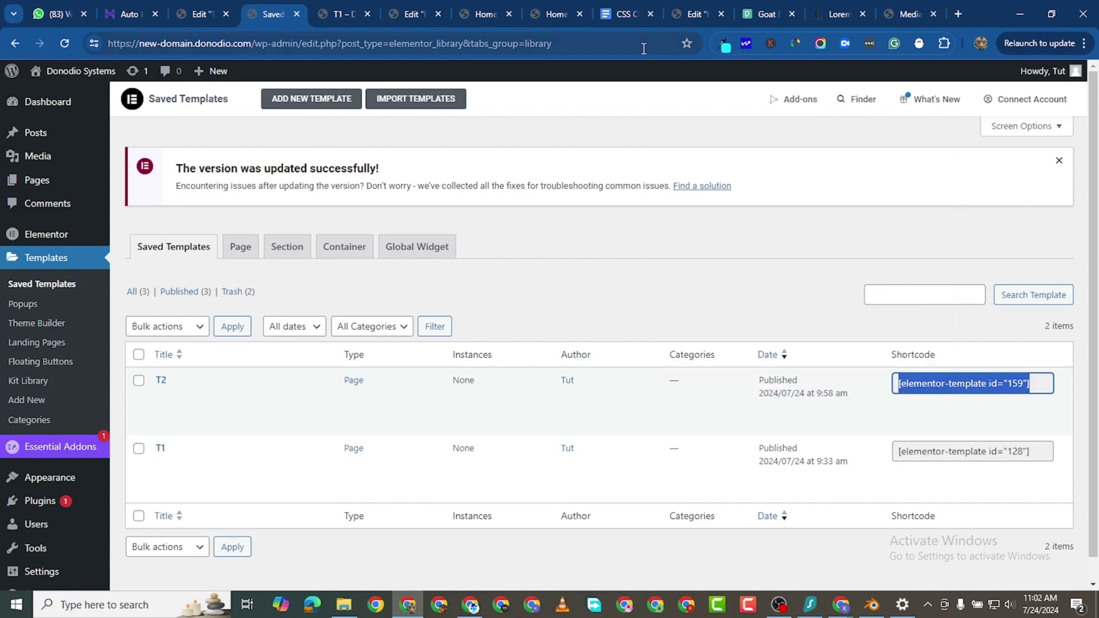
pyautogui.click(347, 14)
pyautogui.click(407, 13)
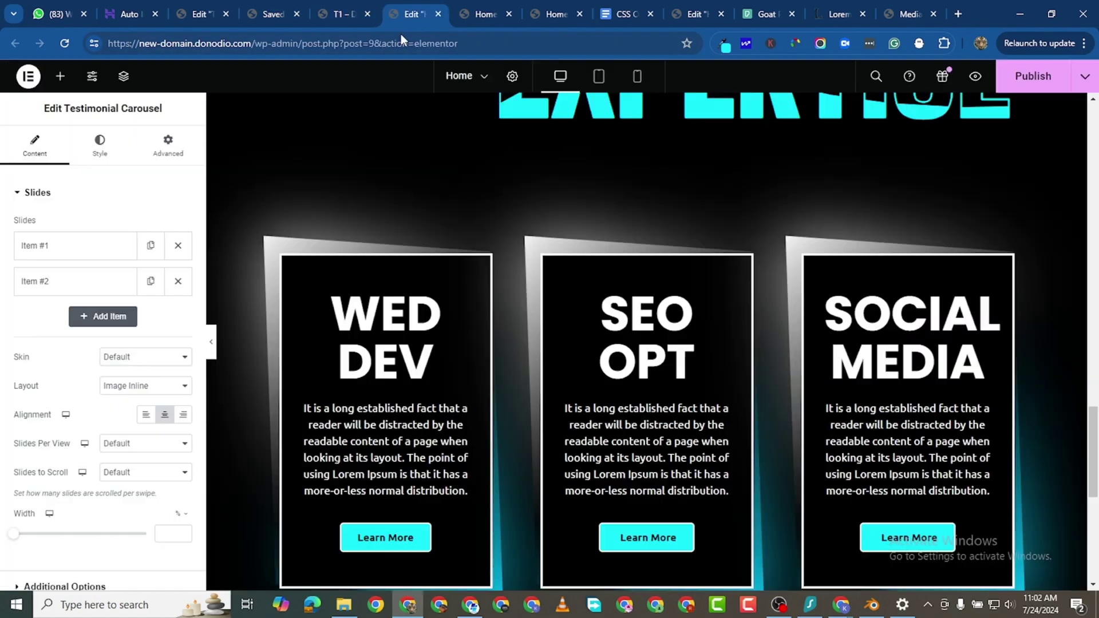
pyautogui.click(58, 293)
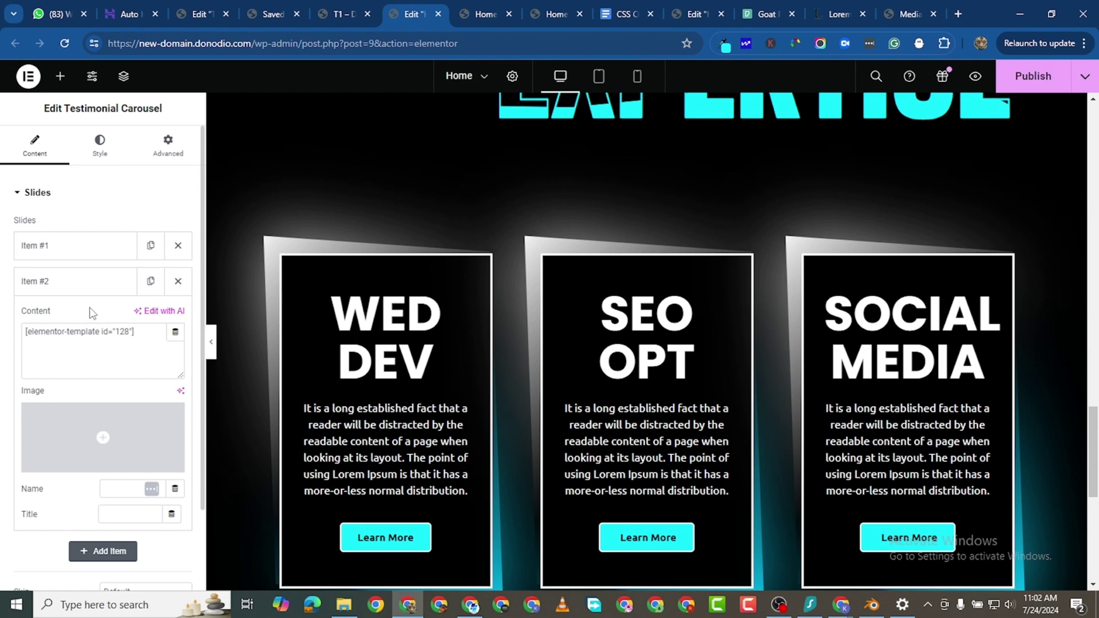
pyautogui.rightClick(127, 331)
pyautogui.click(147, 154)
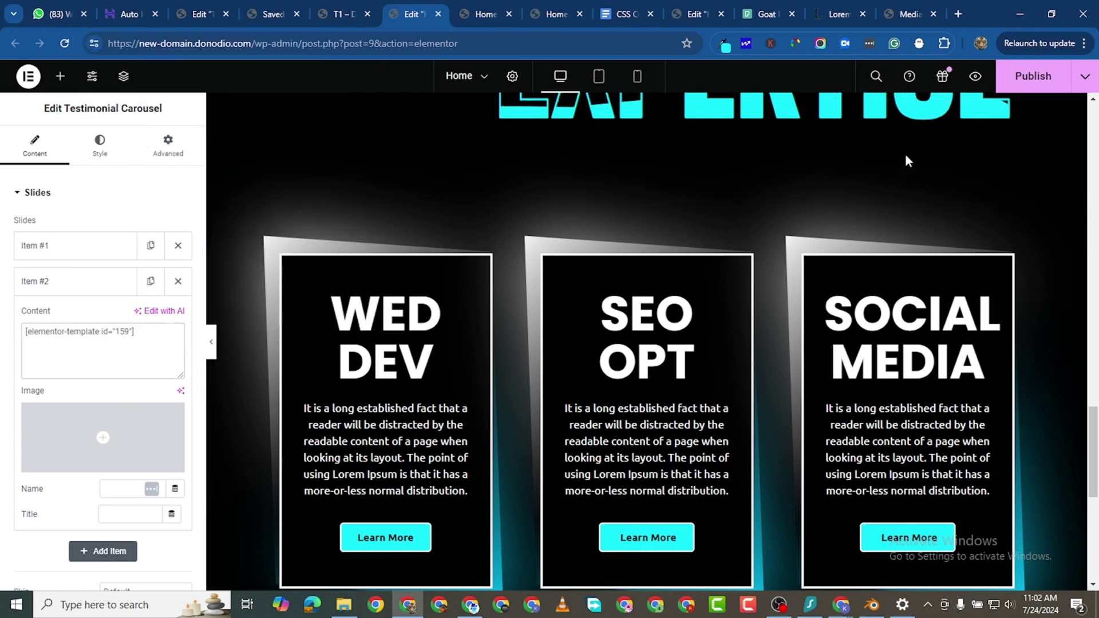
# Step: Publish the Home page and advance the carousel in the reloaded preview to check both testimonial slides
pyautogui.click(1030, 76)
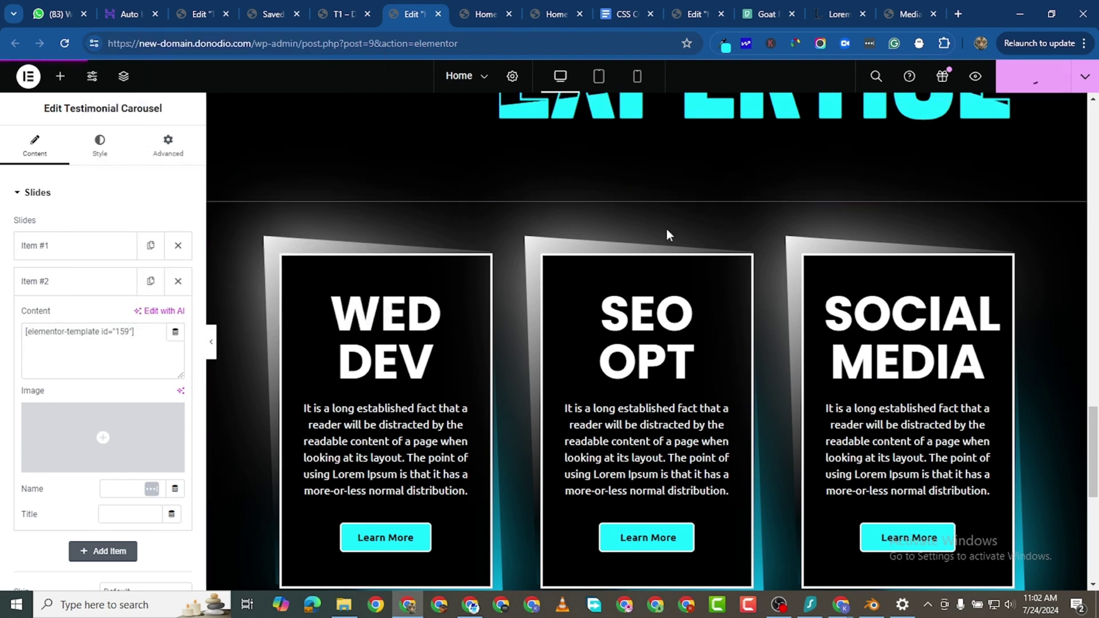
pyautogui.click(469, 18)
pyautogui.scroll(-10, 538, 397)
pyautogui.scroll(-15, 539, 403)
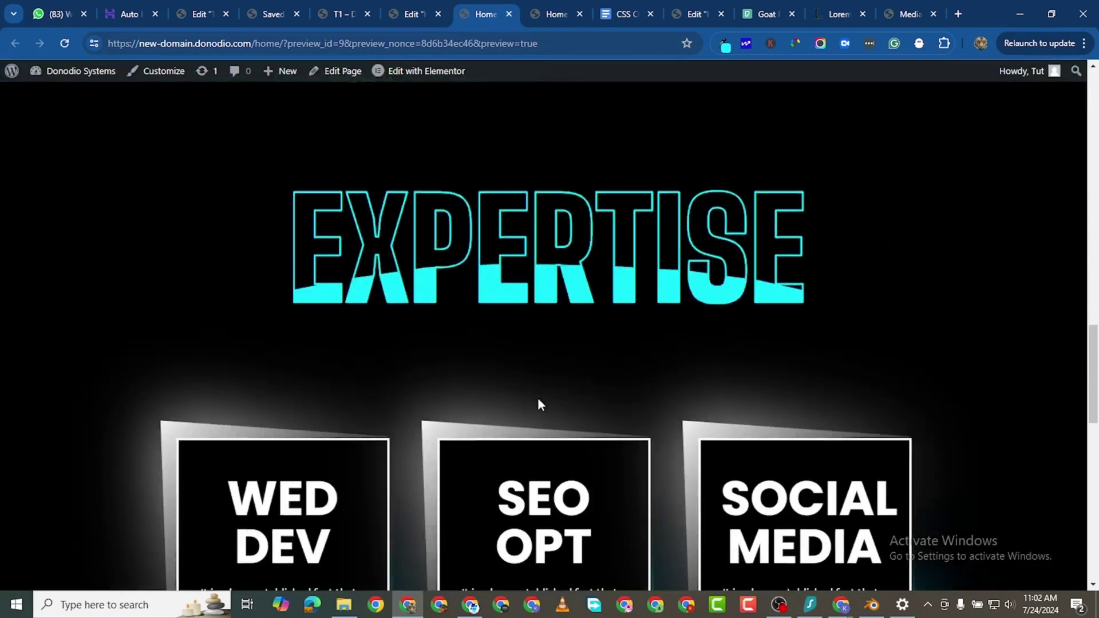
pyautogui.scroll(3, 538, 398)
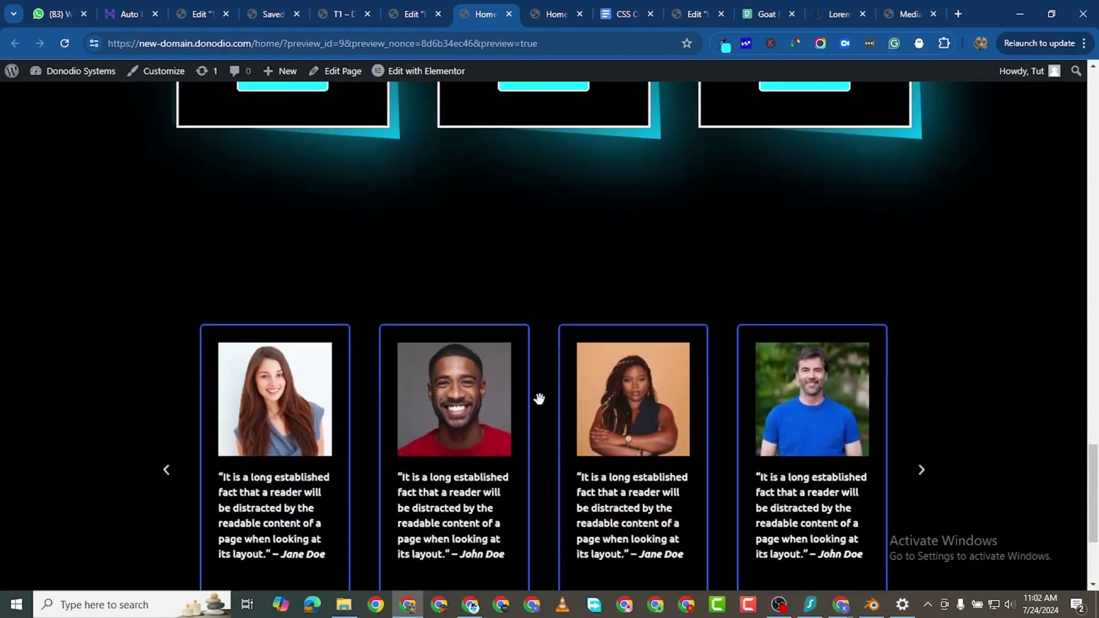
pyautogui.scroll(-4, 715, 367)
pyautogui.click(922, 275)
pyautogui.click(921, 276)
pyautogui.click(923, 280)
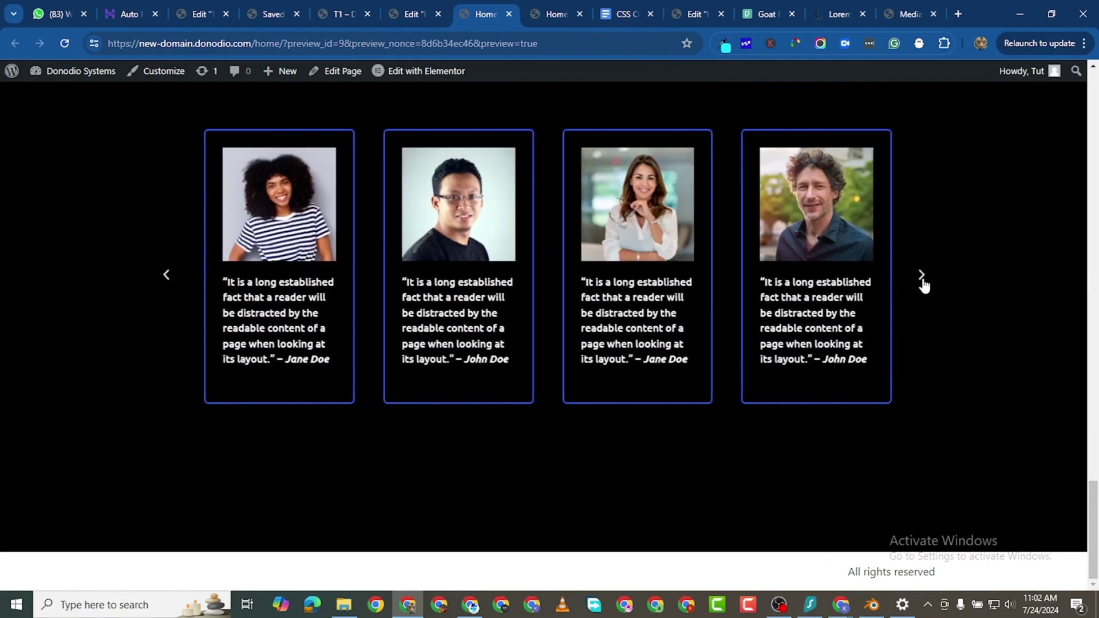
pyautogui.click(923, 281)
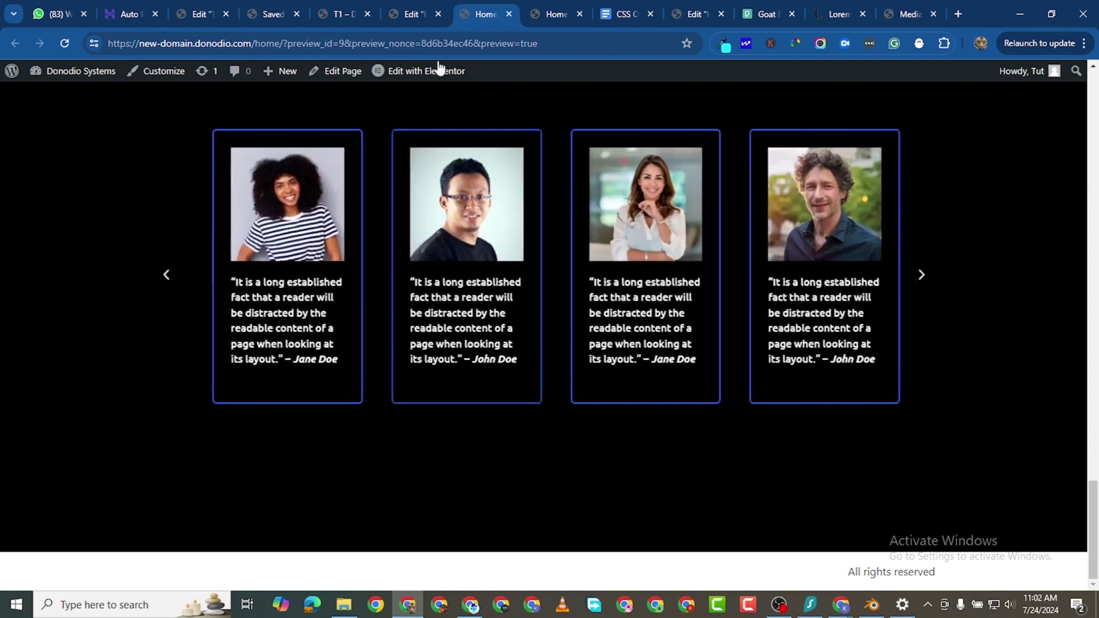
# Step: Widen the boxed content width of the black container holding the testimonial carousel to 1186 px
pyautogui.click(404, 15)
pyautogui.scroll(-10, 691, 312)
pyautogui.scroll(1, 660, 312)
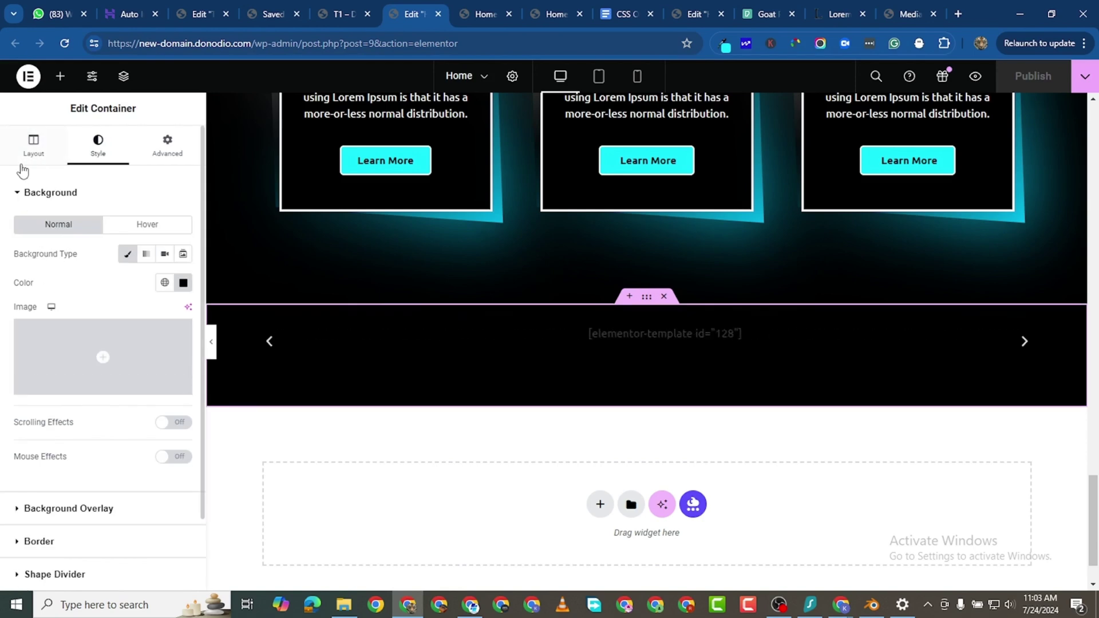
pyautogui.click(633, 319)
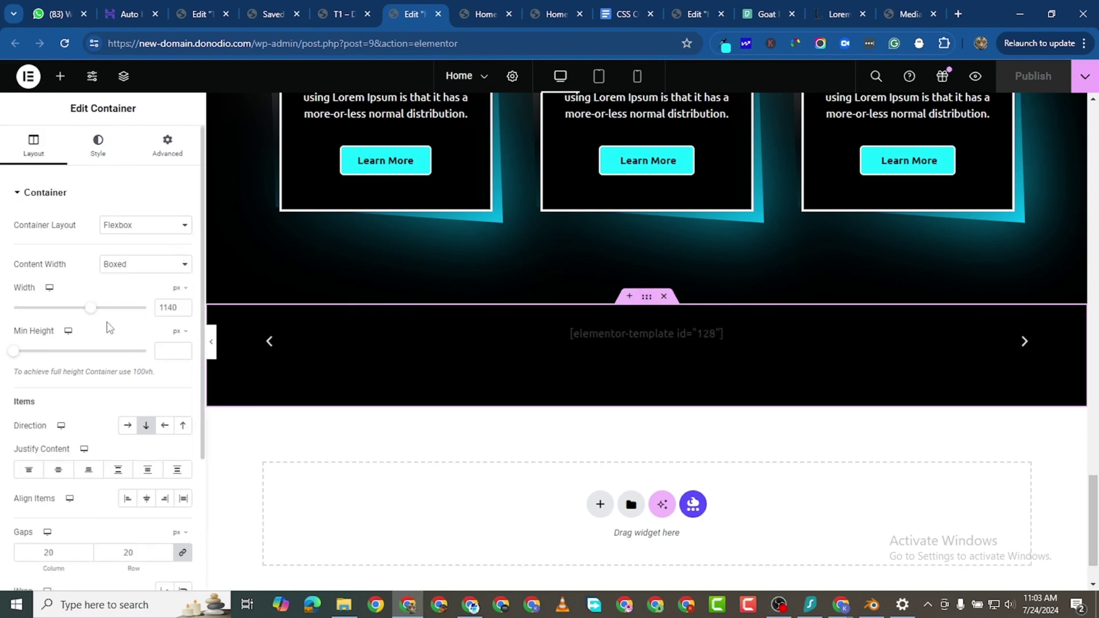
pyautogui.moveTo(91, 312); pyautogui.dragTo(95, 315)
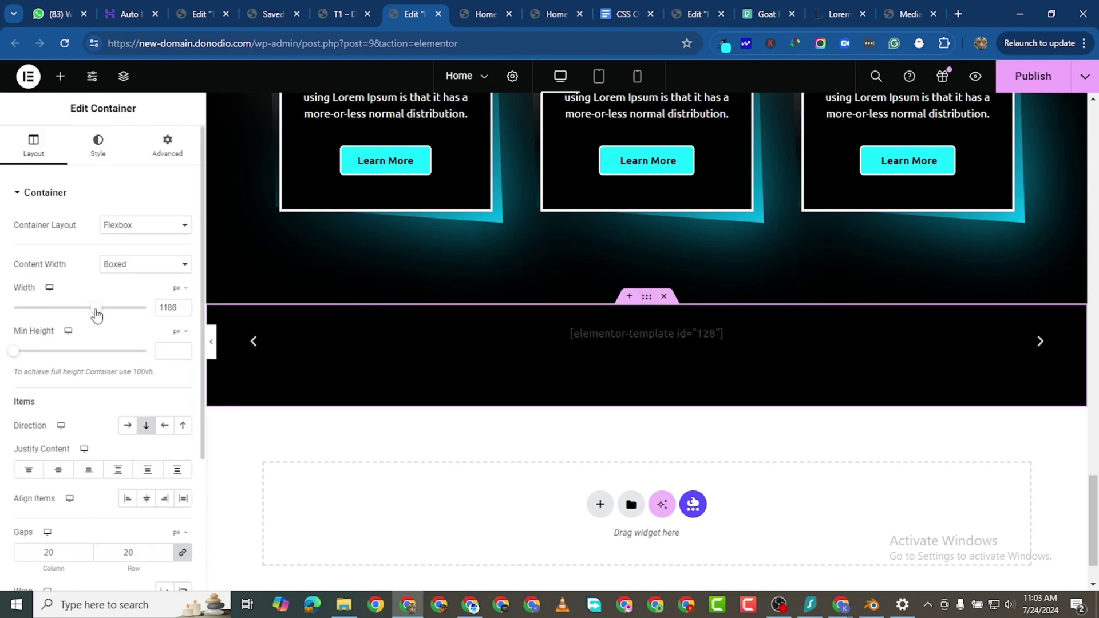
# Step: Set the boxed width of the black container holding the testimonial carousel to 1250 px and publish the Home page
pyautogui.click(127, 269)
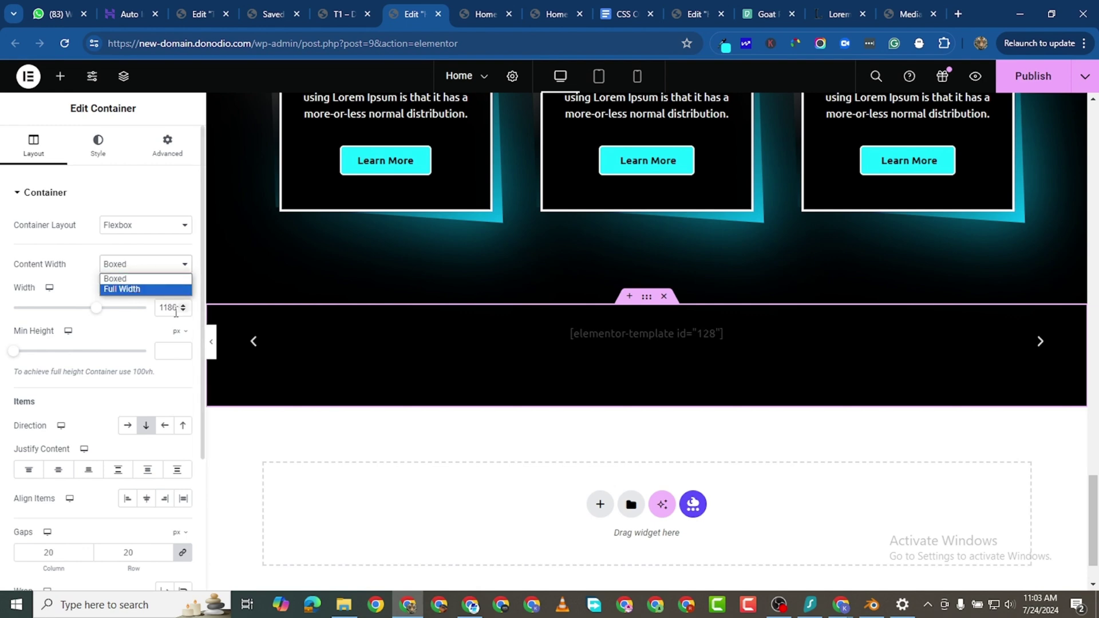
pyautogui.moveTo(178, 309); pyautogui.dragTo(158, 309)
pyautogui.write('1250')
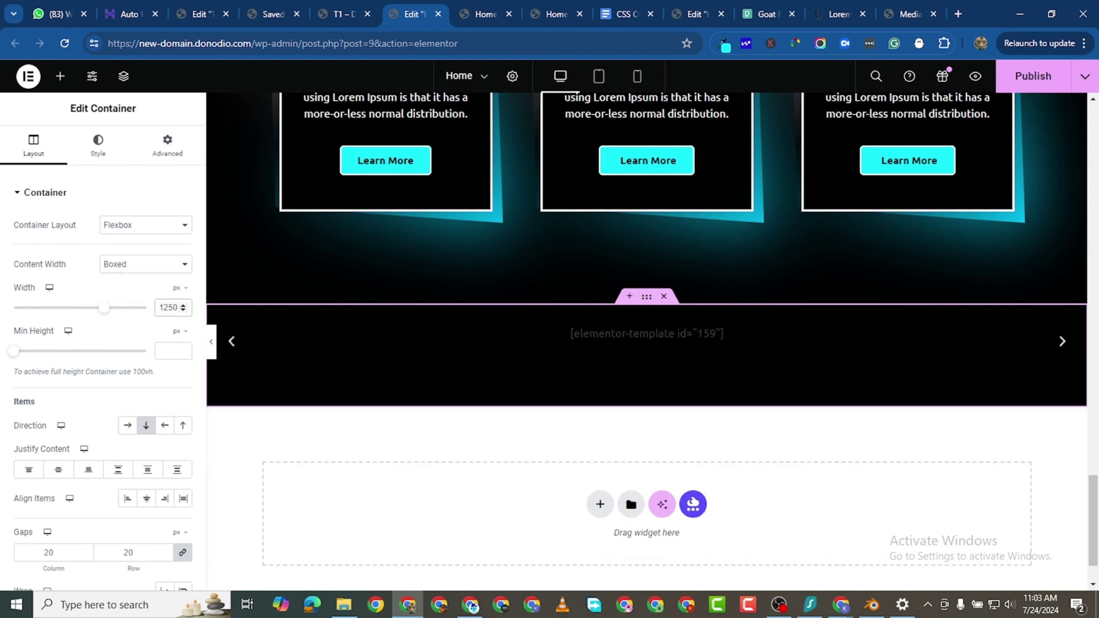
pyautogui.click(1034, 77)
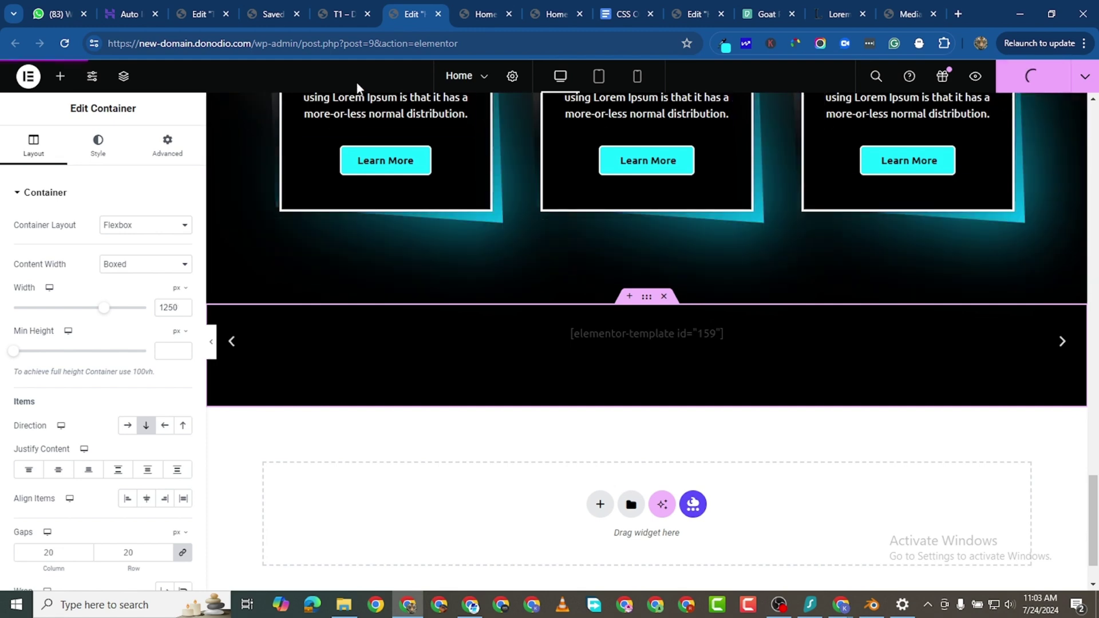
# Step: Reload the Home page preview and inspect the testimonial carousel's width, its arrows, the card hover effect and the gap above the cards
pyautogui.click(471, 17)
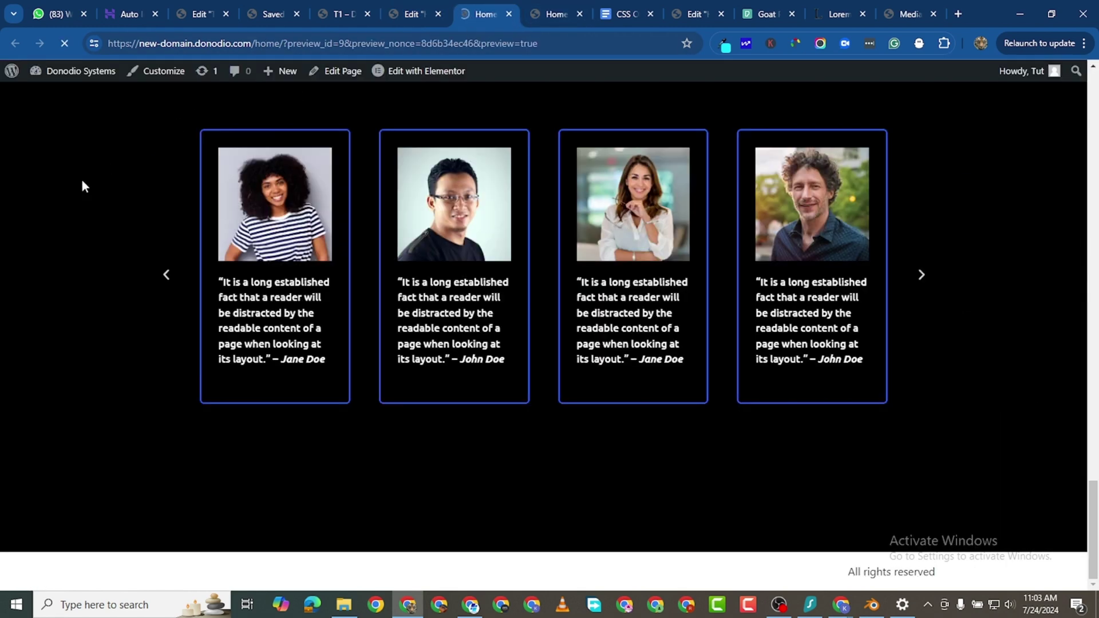
pyautogui.press('F5')
pyautogui.scroll(-10, 71, 226)
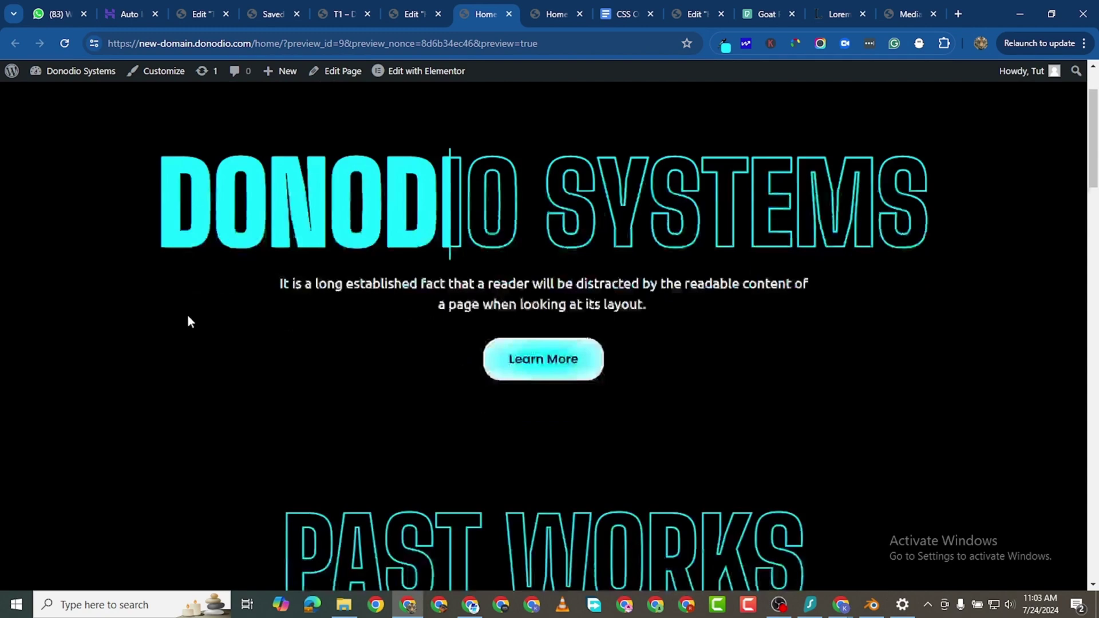
pyautogui.scroll(-10, 245, 324)
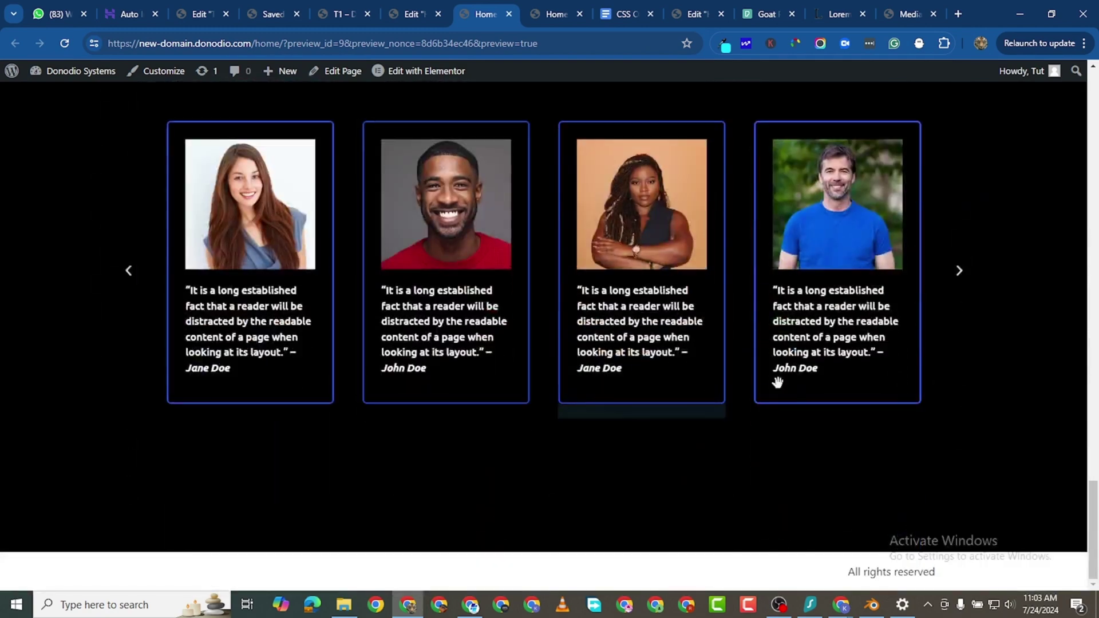
pyautogui.scroll(3, 723, 474)
pyautogui.scroll(3, 546, 335)
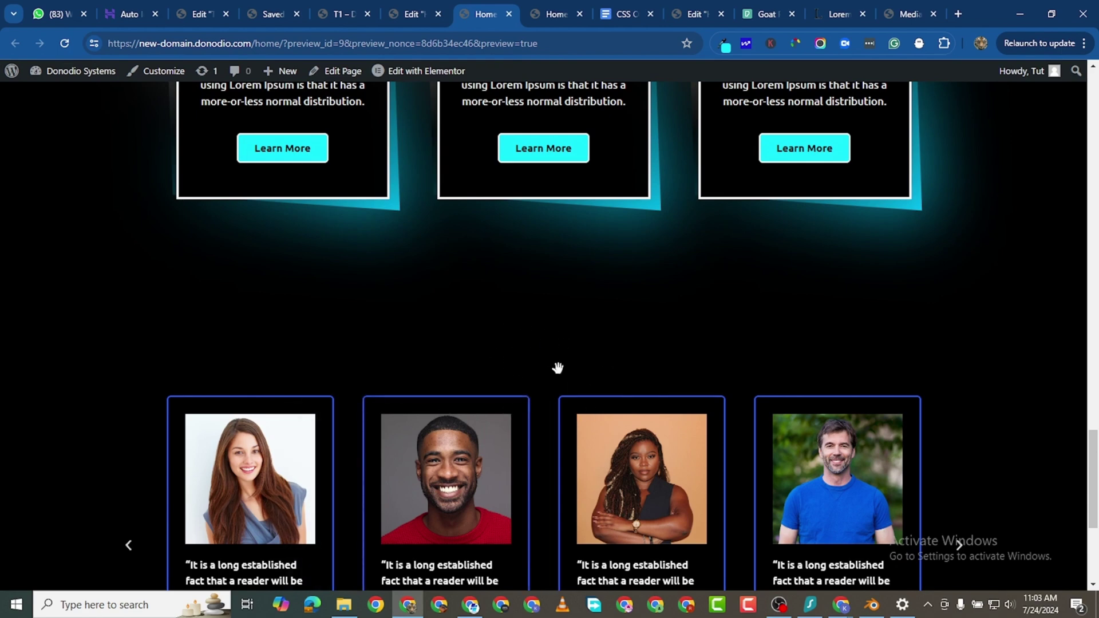
pyautogui.scroll(-1, 540, 387)
pyautogui.scroll(-1, 569, 319)
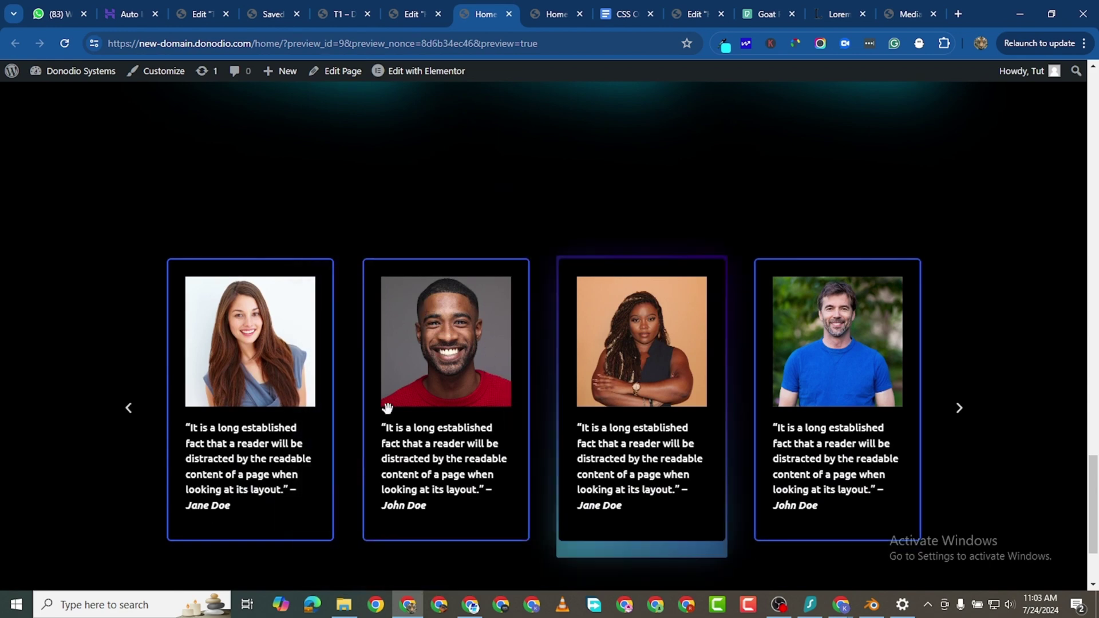
pyautogui.scroll(-2, 322, 429)
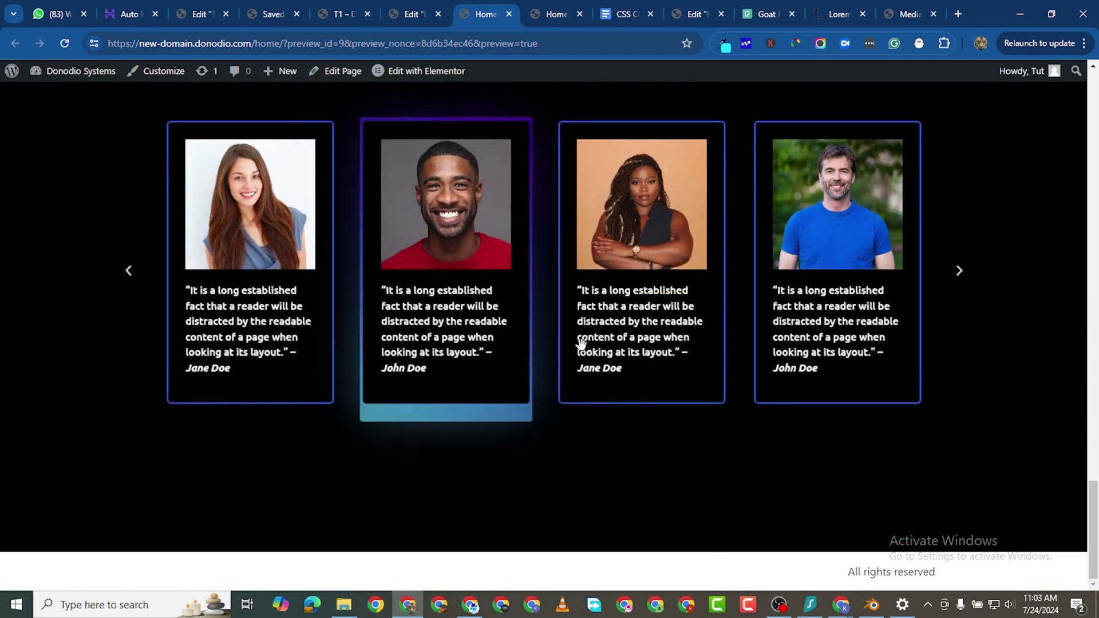
pyautogui.scroll(2, 729, 177)
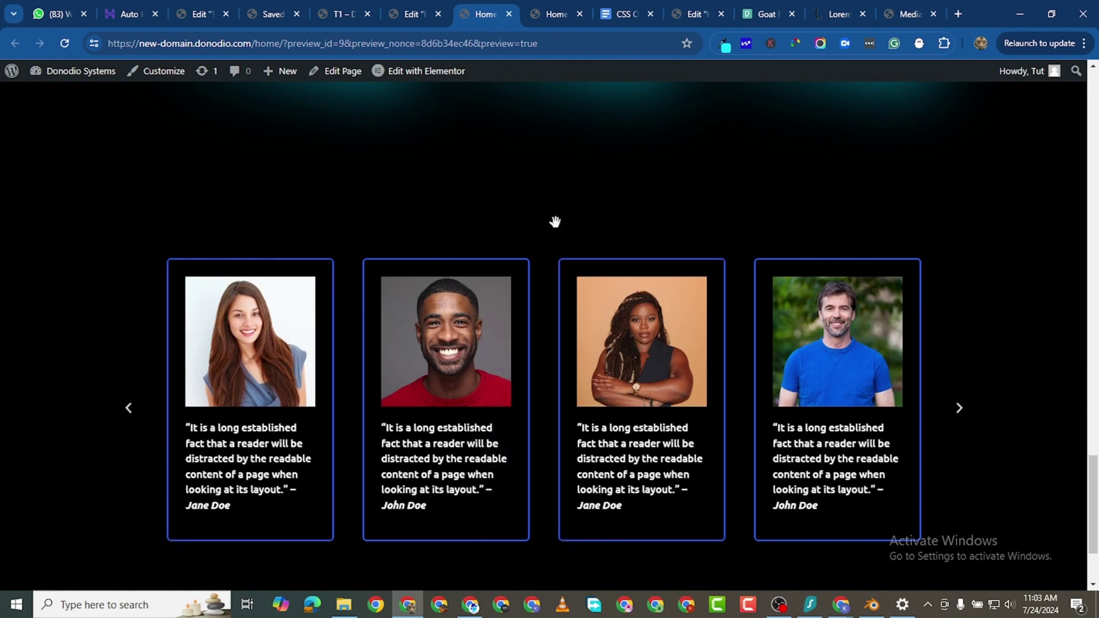
pyautogui.scroll(2, 670, 270)
pyautogui.scroll(-1, 494, 242)
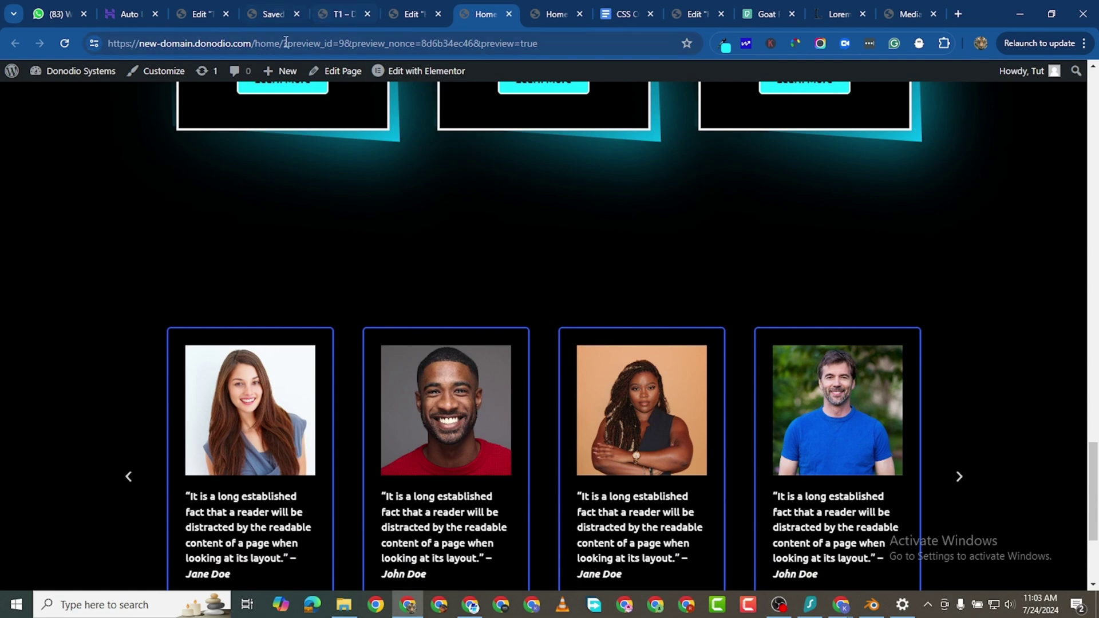
# Step: Load template T1 in the Elementor editor, and publish template T2 with its black outer container's top padding set to 10 px
pyautogui.click(337, 14)
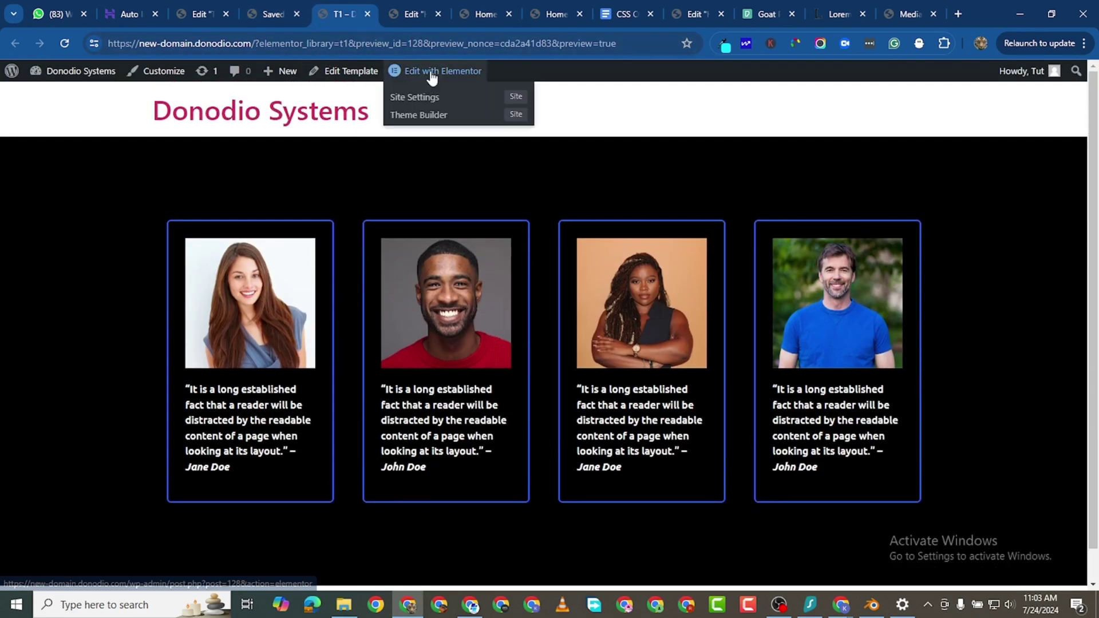
pyautogui.click(201, 15)
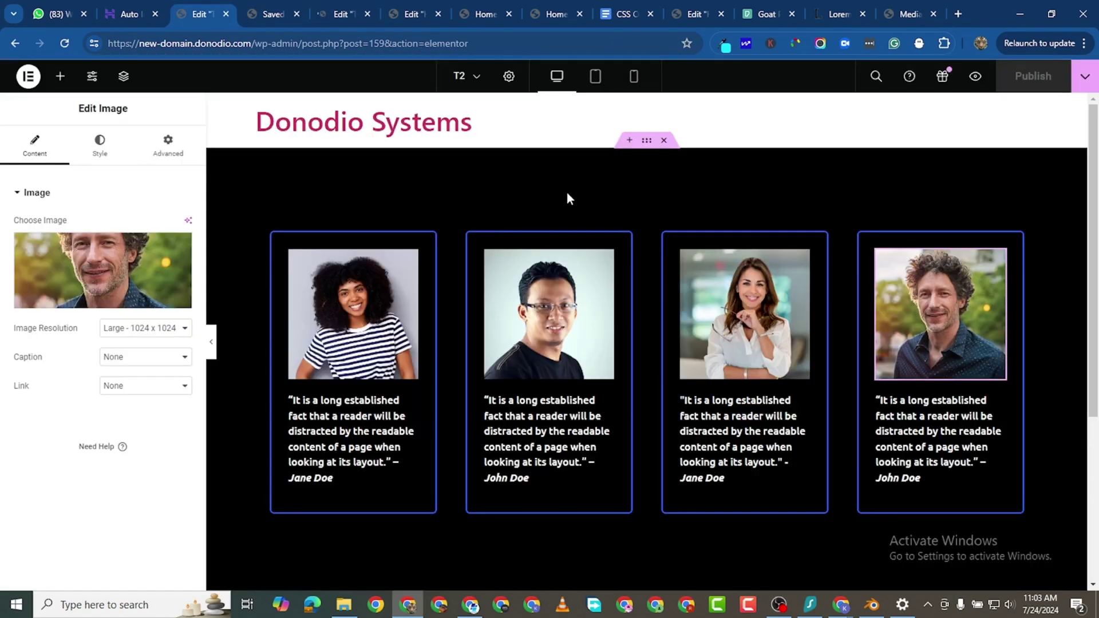
pyautogui.click(647, 140)
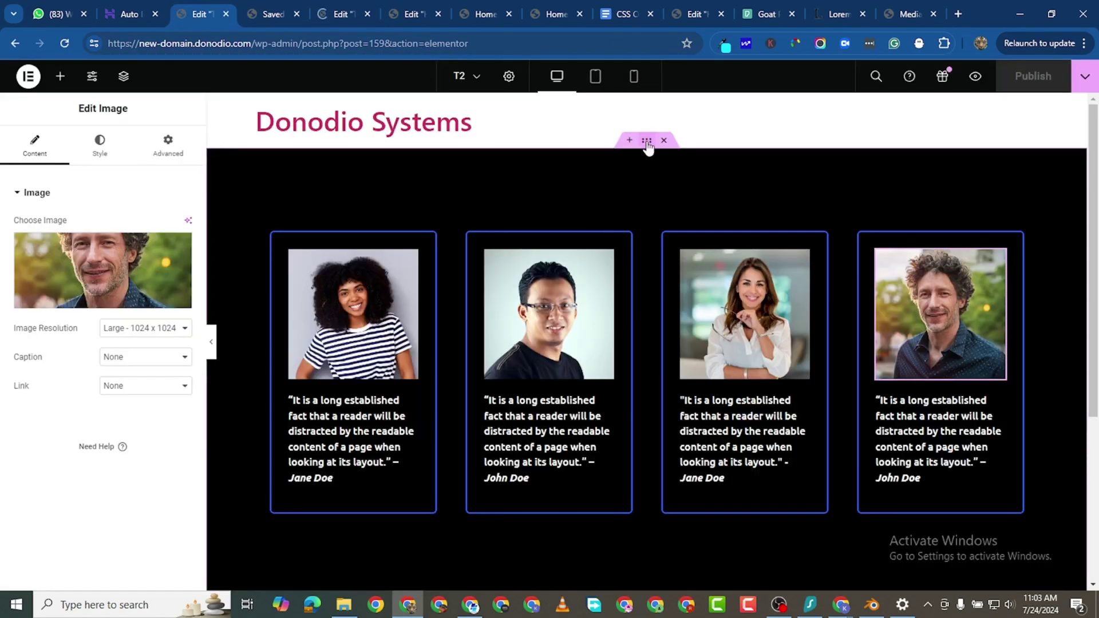
pyautogui.click(167, 146)
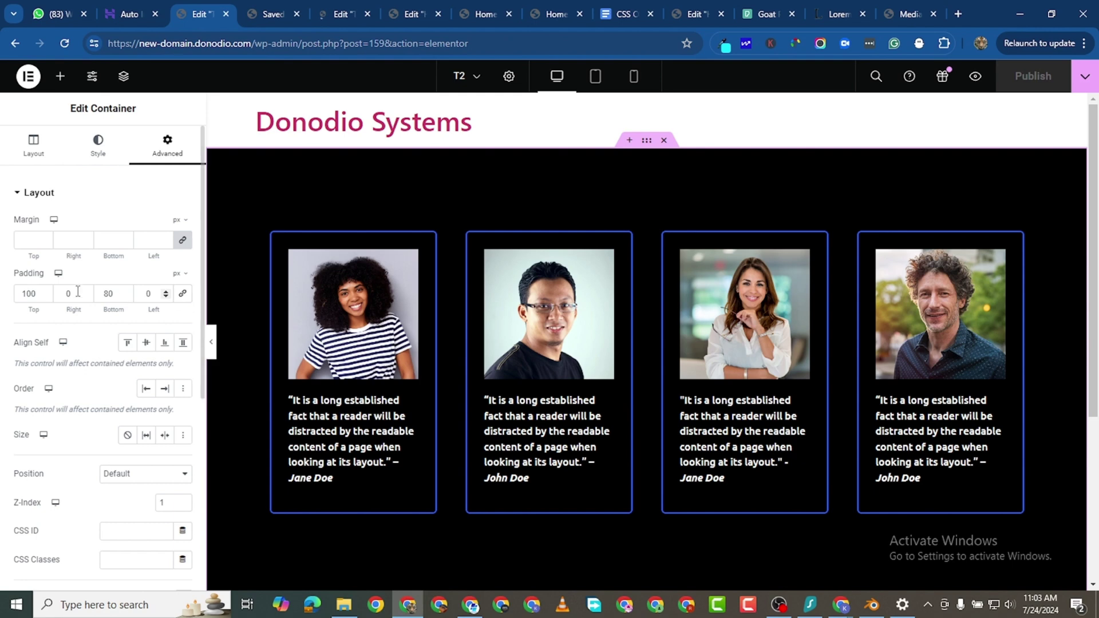
pyautogui.doubleClick(29, 293)
pyautogui.write('10')
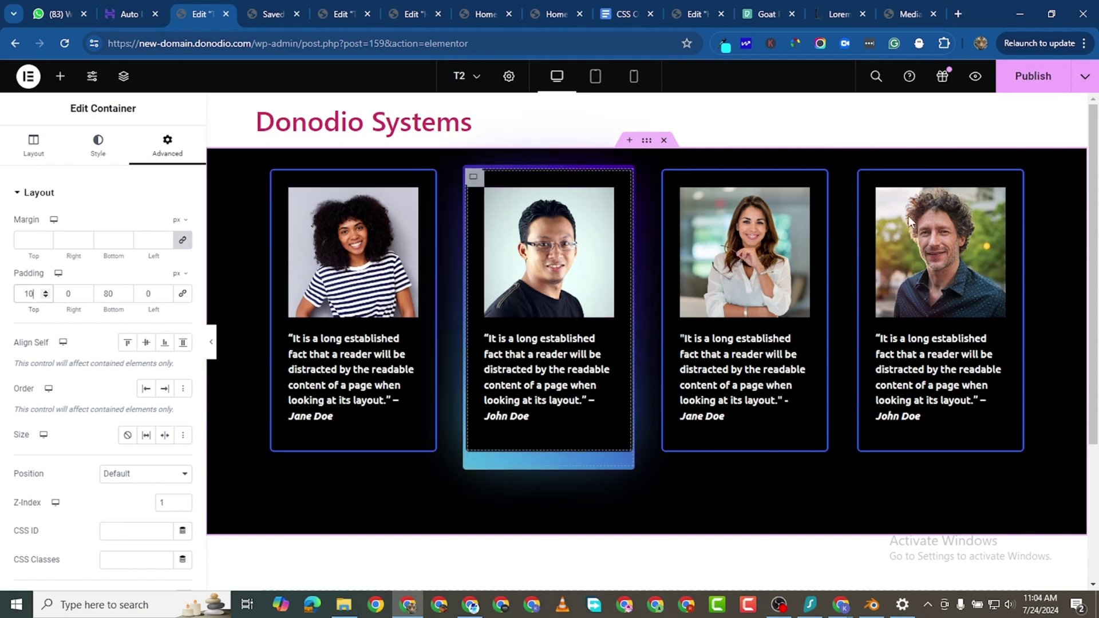
pyautogui.click(1025, 76)
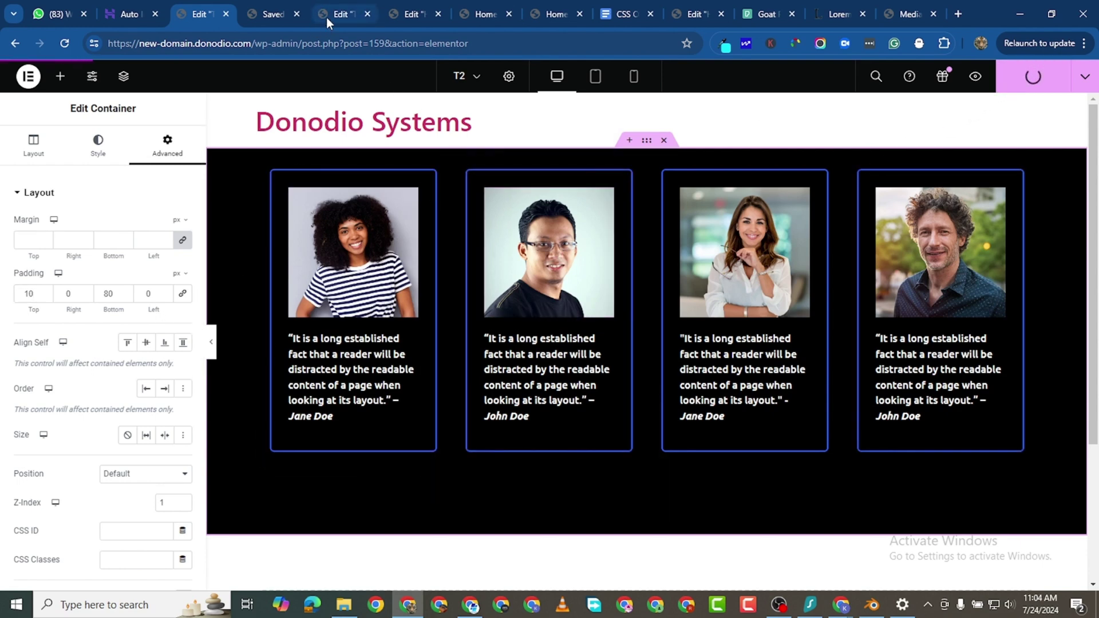
# Step: Set the top padding of template T1's black outer container to 10 px and publish the template
pyautogui.click(328, 14)
pyautogui.click(647, 140)
pyautogui.scroll(-1, 165, 169)
pyautogui.scroll(1, 165, 175)
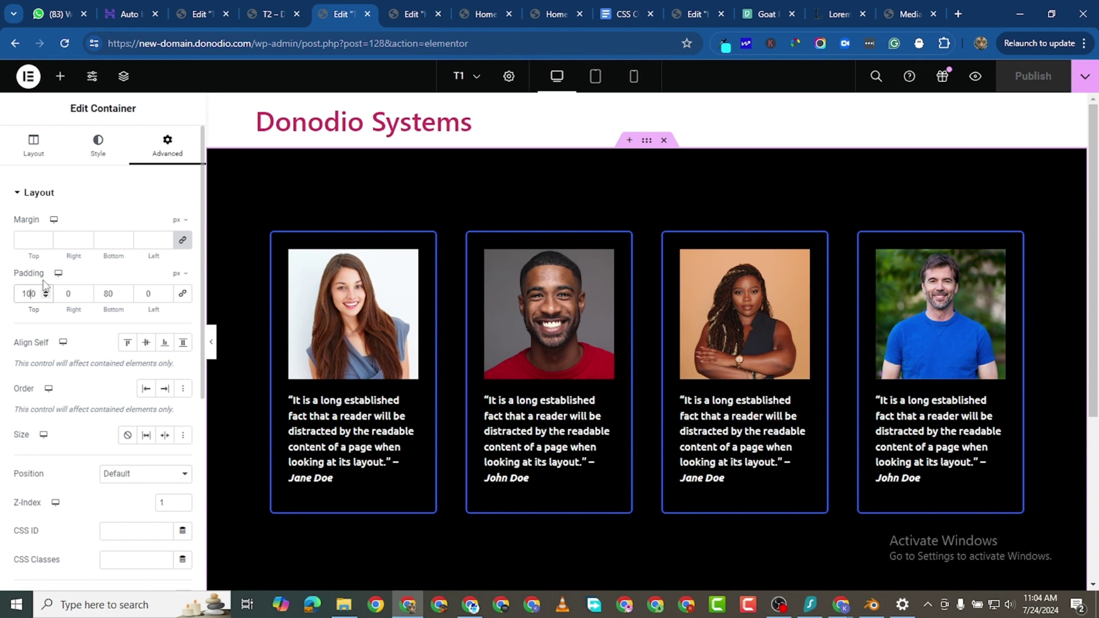
pyautogui.press('BackSpace')
pyautogui.click(1001, 80)
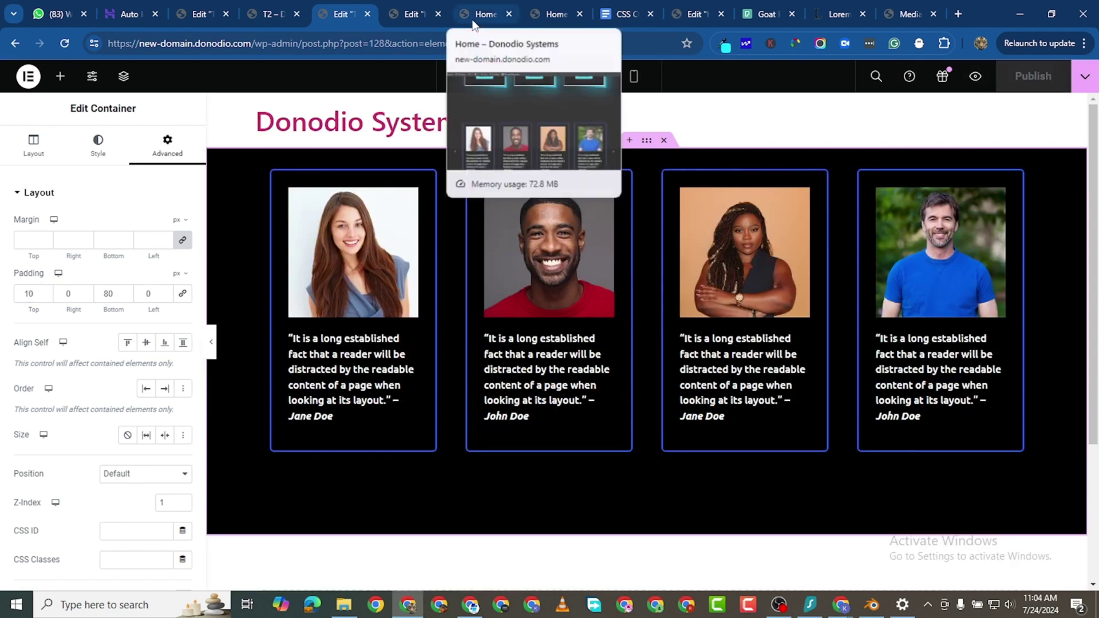
# Step: Check the spacing between the service cards and the testimonial carousel, and the testimonial cards' hover effect, in the Home page preview
pyautogui.click(484, 23)
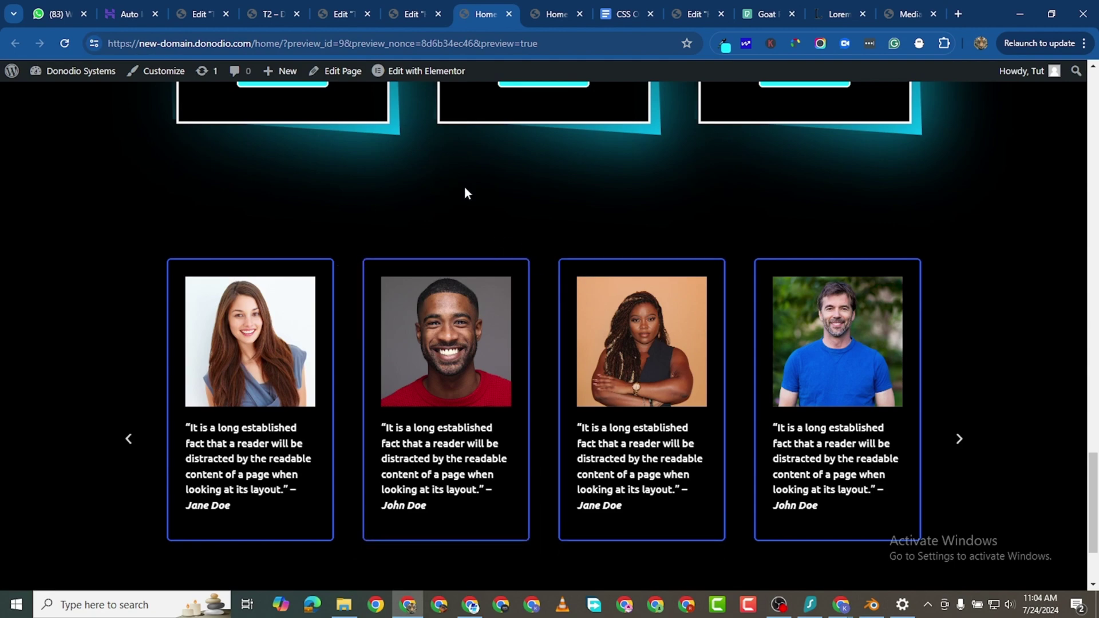
pyautogui.scroll(1, 458, 137)
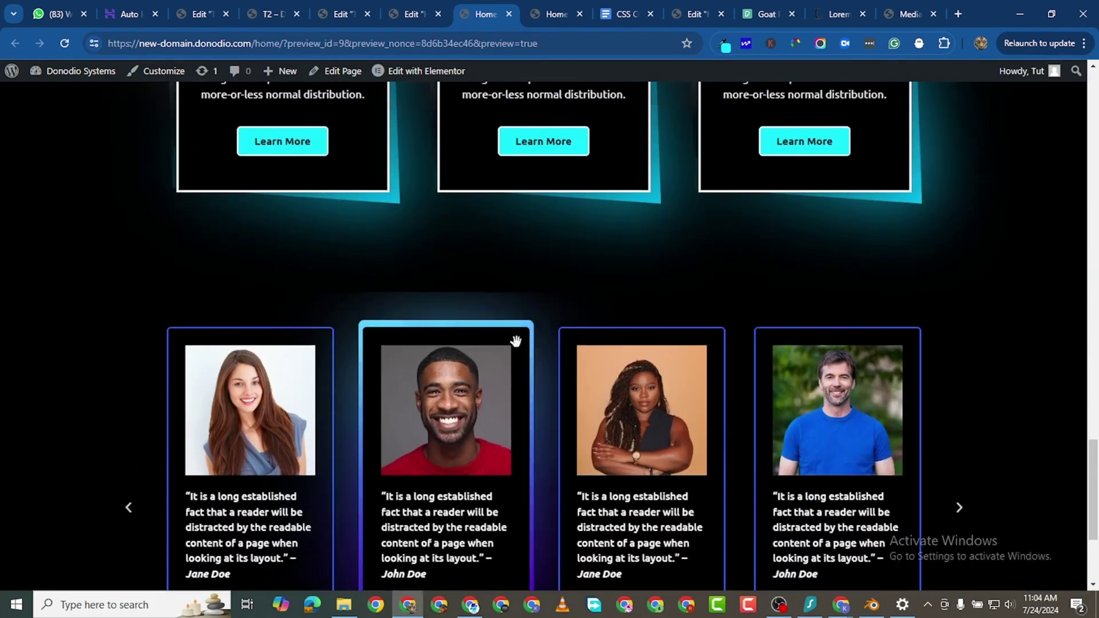
pyautogui.scroll(-1, 514, 341)
pyautogui.scroll(12, 513, 344)
pyautogui.scroll(-11, 509, 355)
pyautogui.scroll(-1, 508, 363)
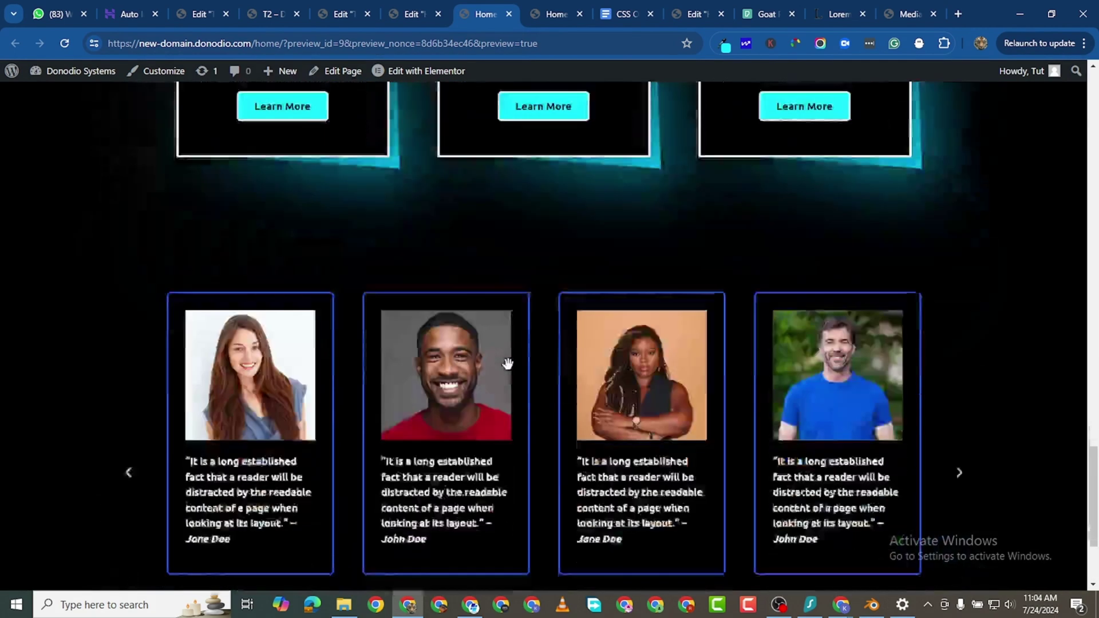
pyautogui.scroll(1, 555, 343)
pyautogui.scroll(-2, 570, 351)
pyautogui.scroll(2, 516, 377)
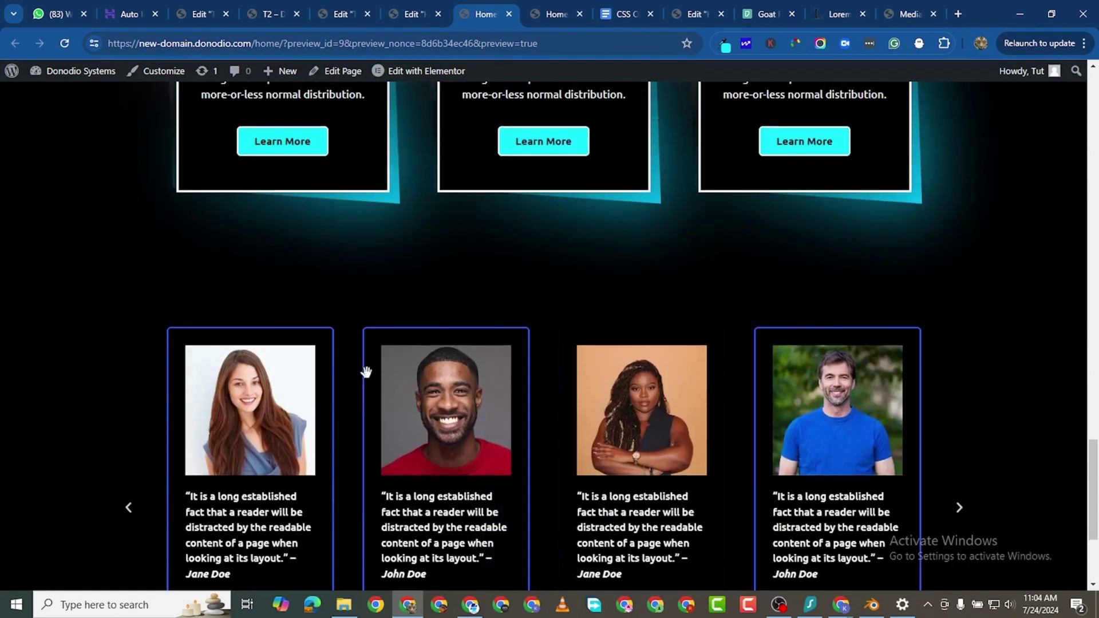
# Step: Change the content width of the Home page container holding the testimonial carousel to Full Width and publish the page
pyautogui.click(408, 19)
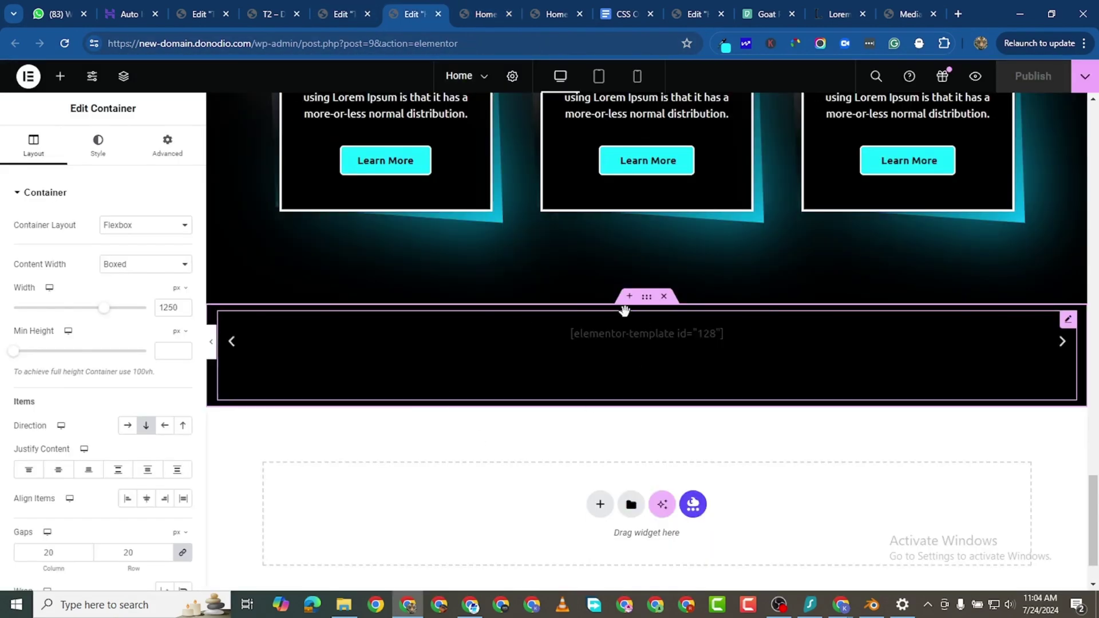
pyautogui.click(118, 265)
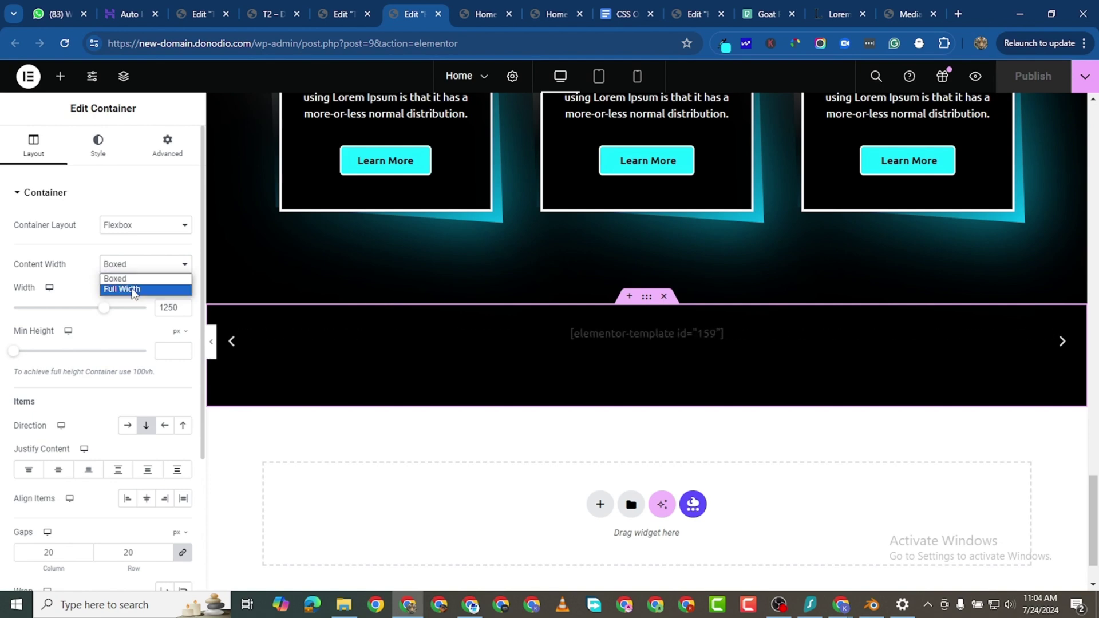
pyautogui.click(132, 289)
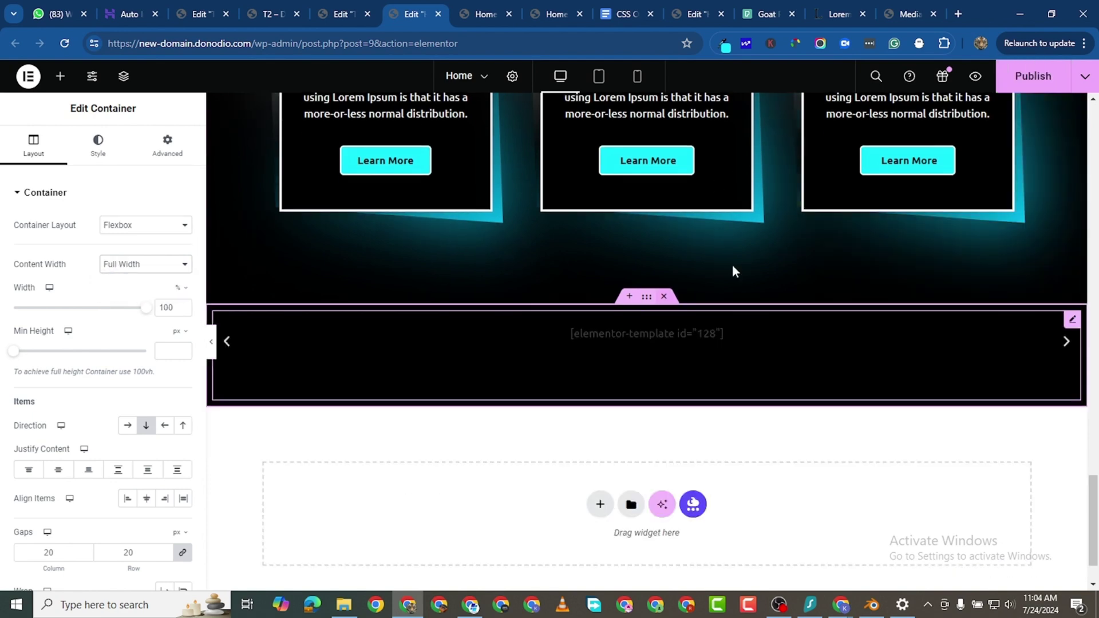
# Step: Reload the Home page preview and examine the testimonial carousel's arrow positions and card hover glow in the full-width container
pyautogui.click(483, 15)
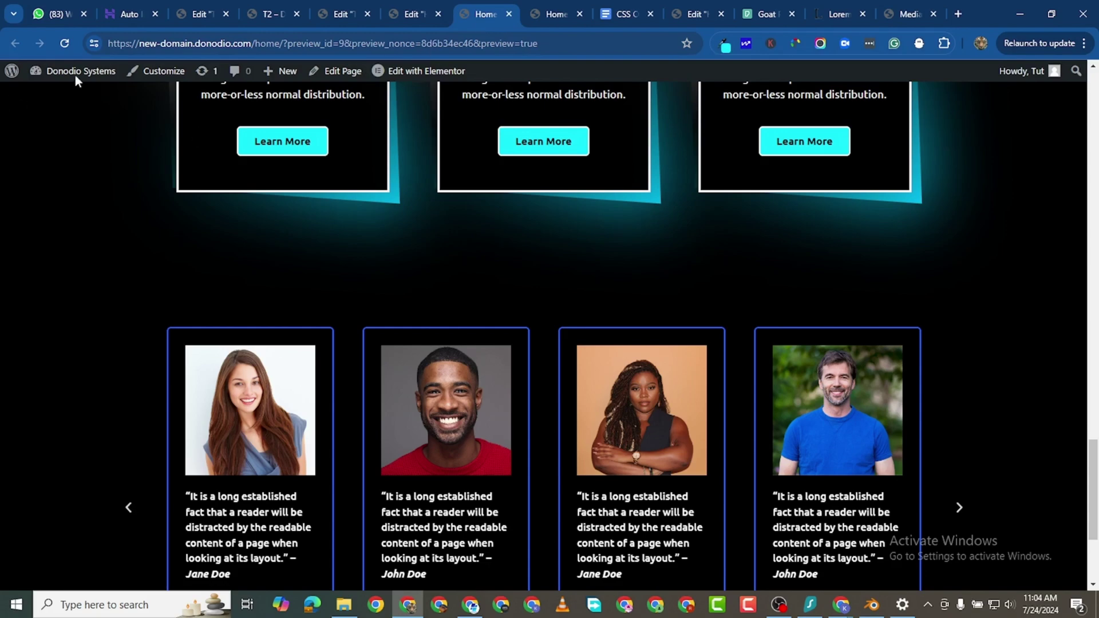
pyautogui.click(65, 44)
pyautogui.scroll(-10, 349, 377)
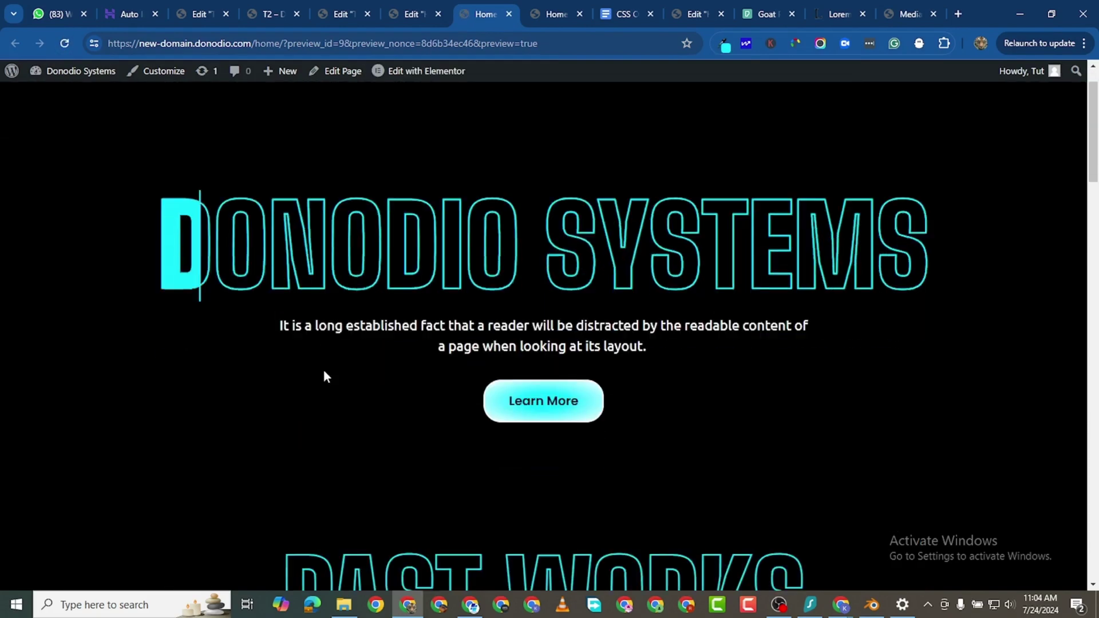
pyautogui.scroll(-10, 359, 385)
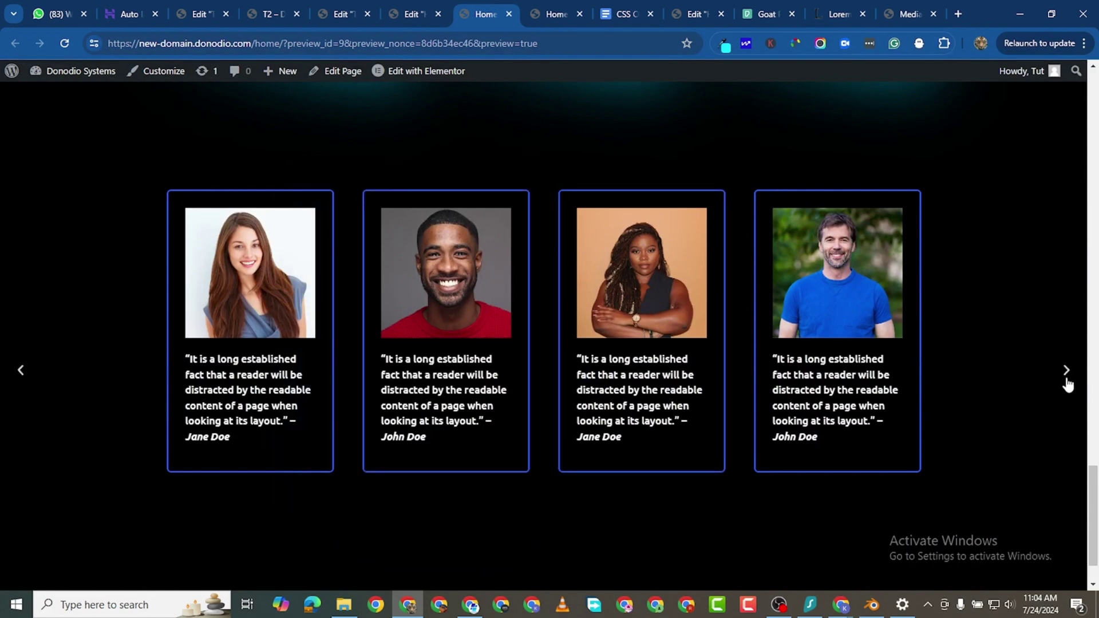
pyautogui.scroll(-1, 781, 361)
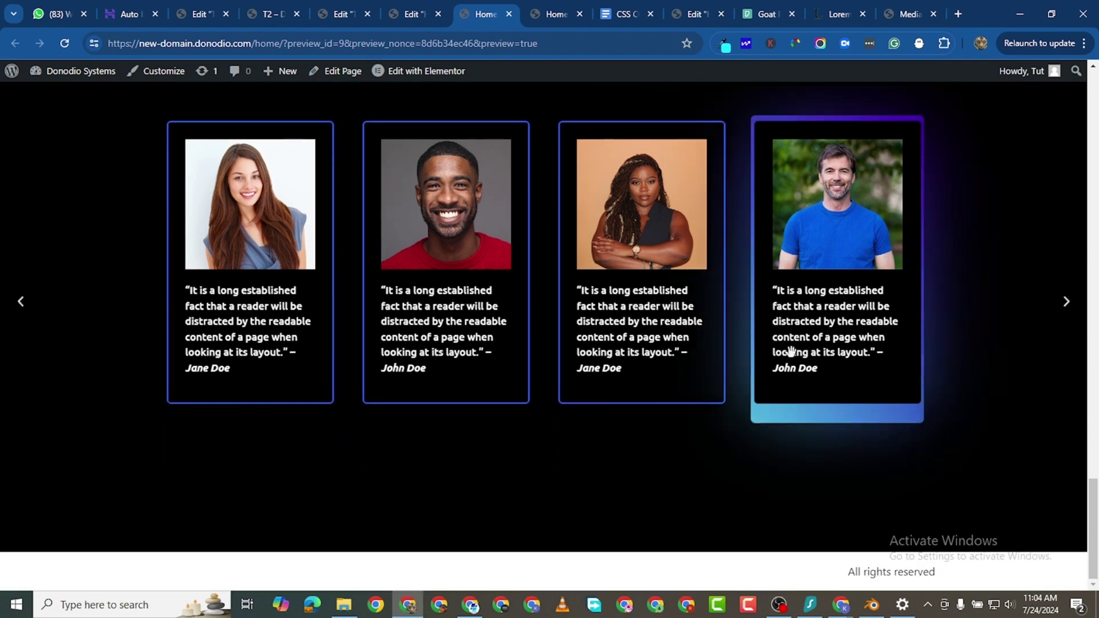
pyautogui.scroll(2, 927, 378)
pyautogui.scroll(-1, 985, 387)
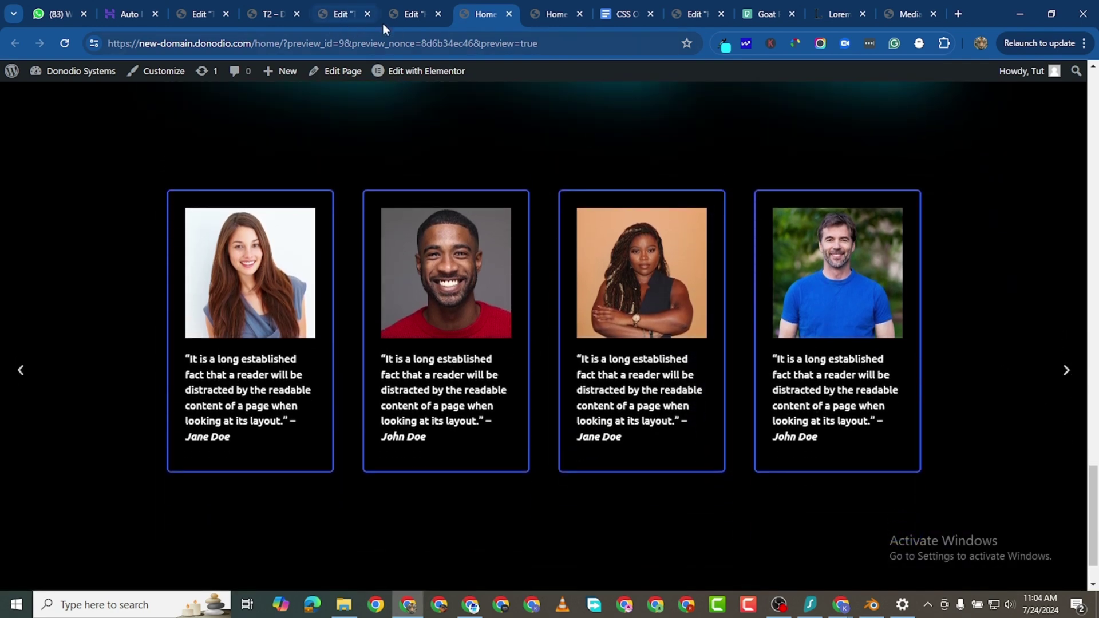
# Step: Set the Testimonial Carousel widget's width to 100% in the Home page editor
pyautogui.click(402, 11)
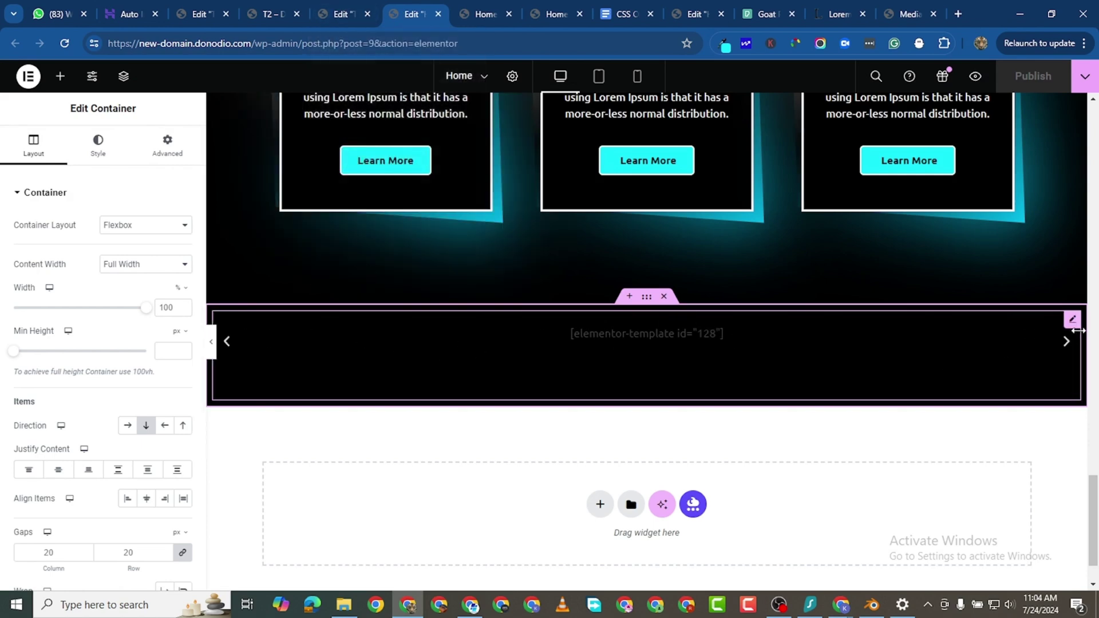
pyautogui.click(454, 330)
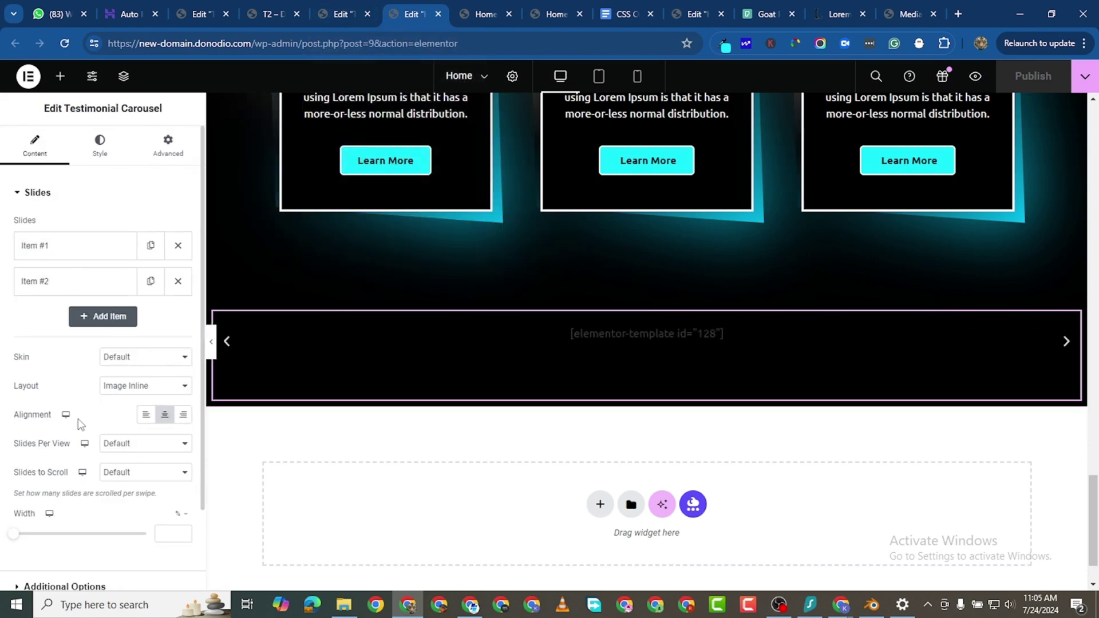
pyautogui.scroll(-2, 85, 477)
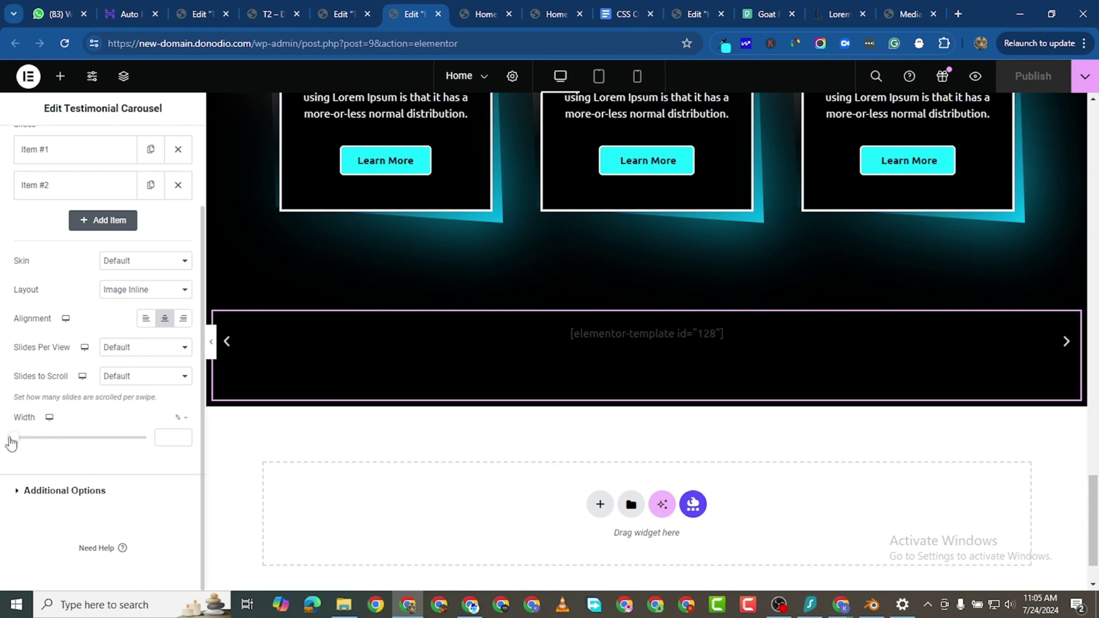
pyautogui.moveTo(13, 438); pyautogui.dragTo(167, 441)
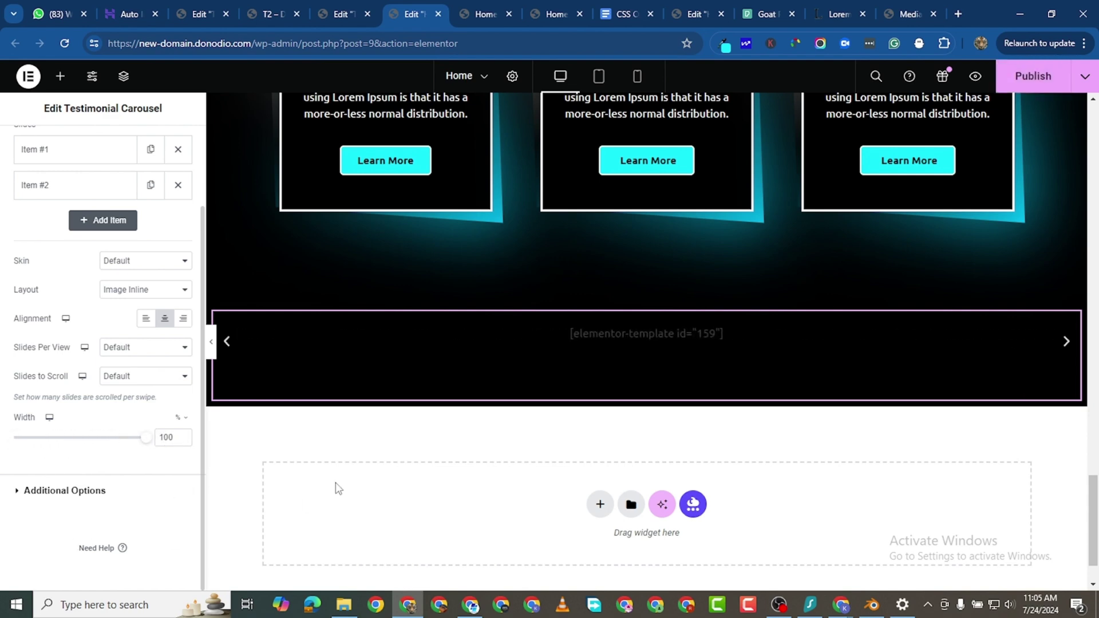
# Step: Set the Testimonial Carousel's pagination to None in its additional options
pyautogui.click(40, 498)
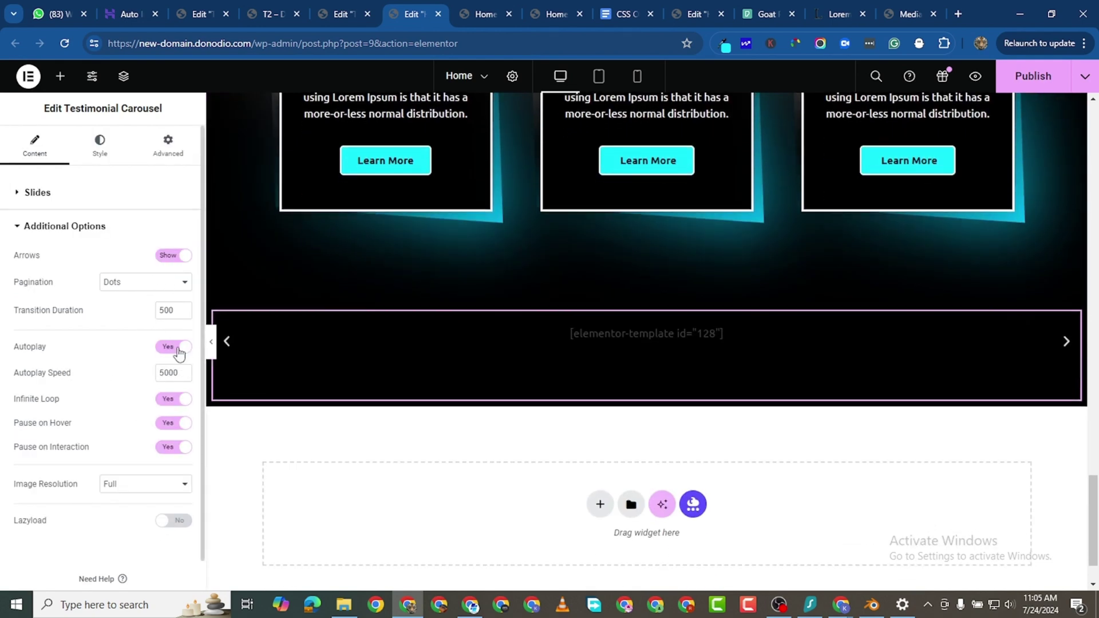
pyautogui.click(139, 292)
pyautogui.click(117, 292)
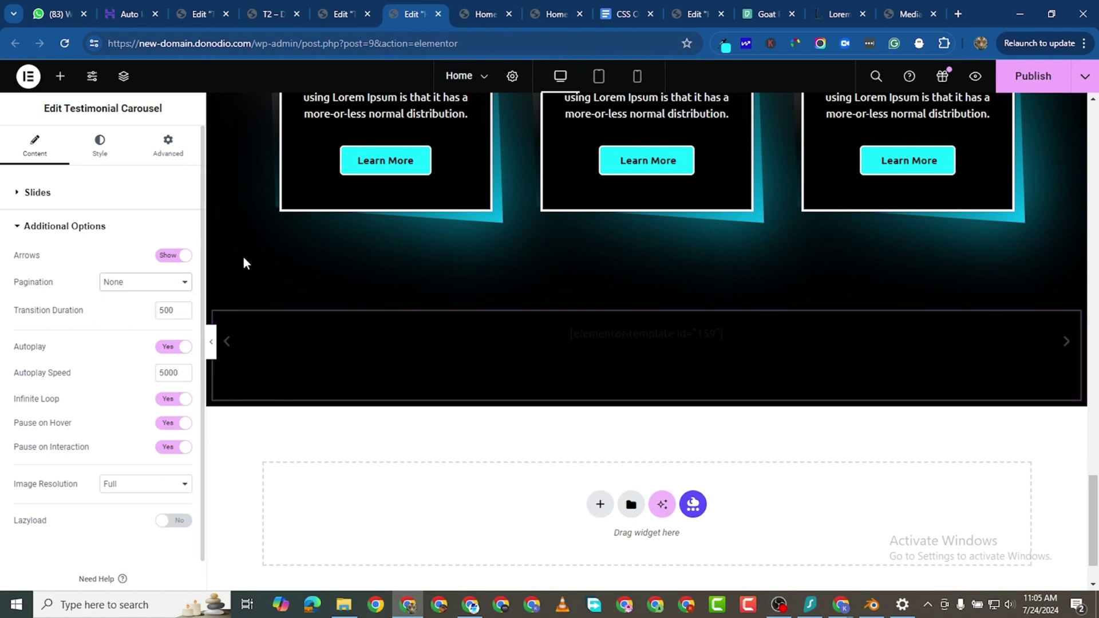
# Step: Publish the Home page with the Testimonial Carousel's arrows hidden and check the testimonial cards in the preview
pyautogui.click(169, 257)
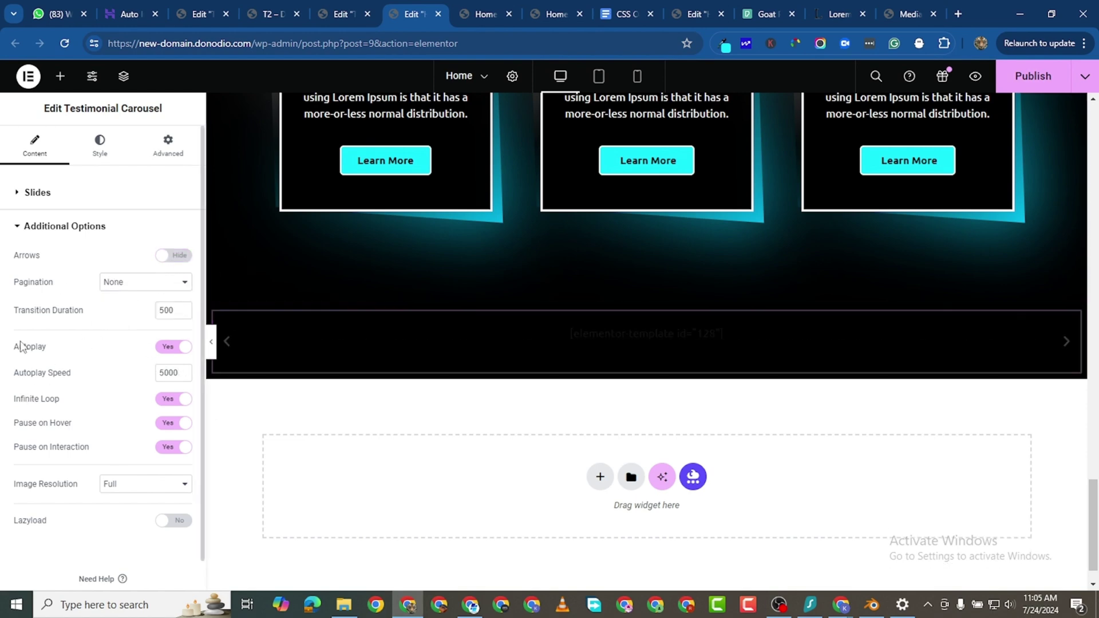
pyautogui.click(1030, 76)
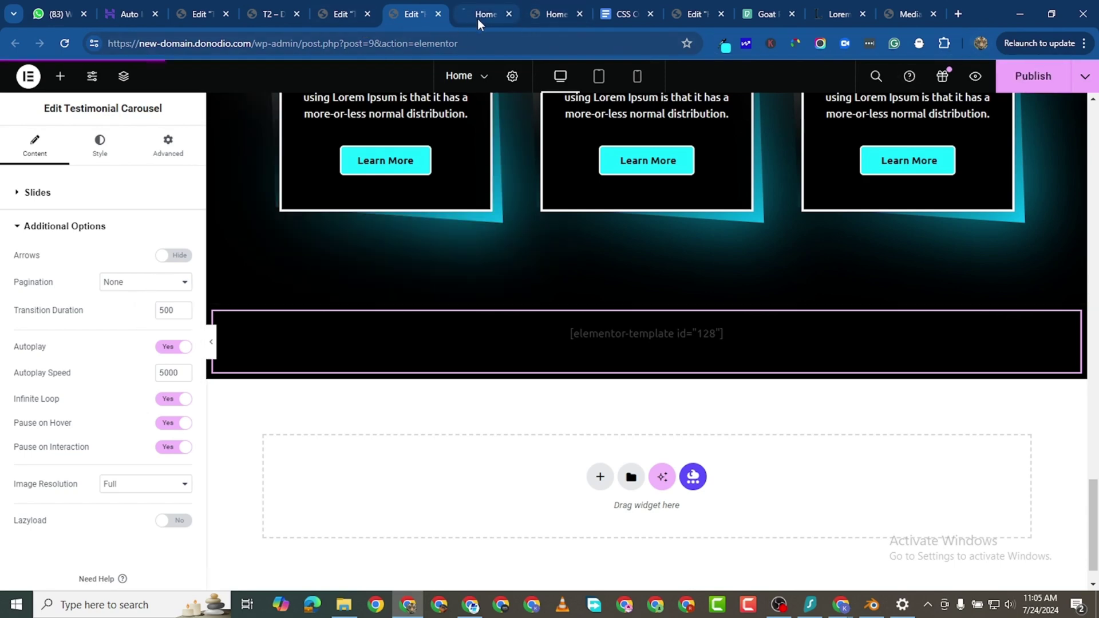
pyautogui.click(480, 17)
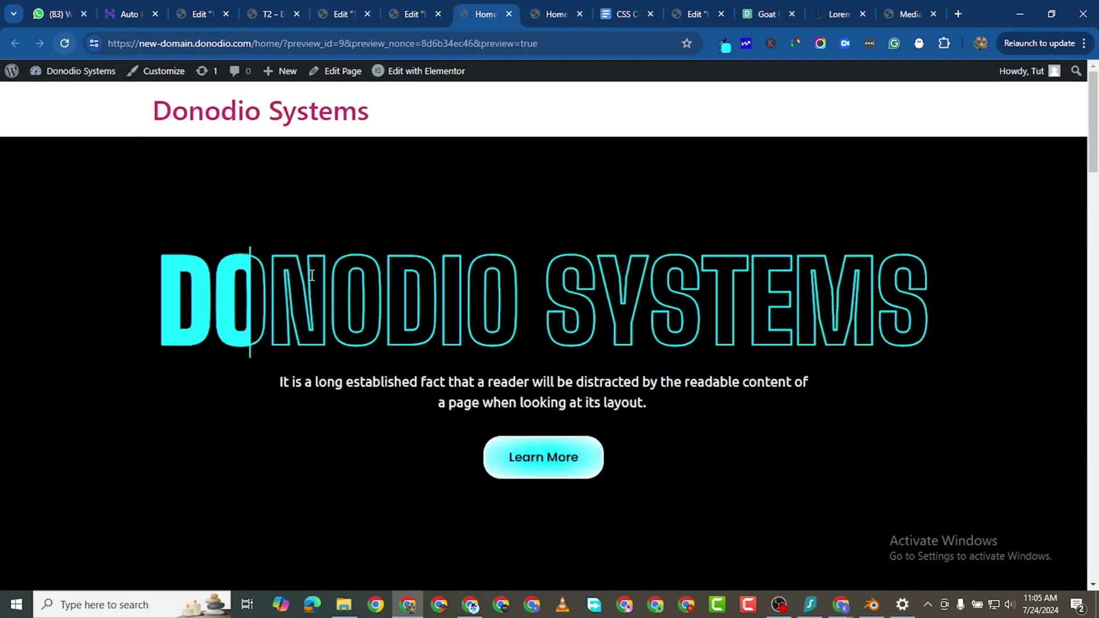
pyautogui.scroll(-15, 496, 387)
pyautogui.scroll(-8, 544, 395)
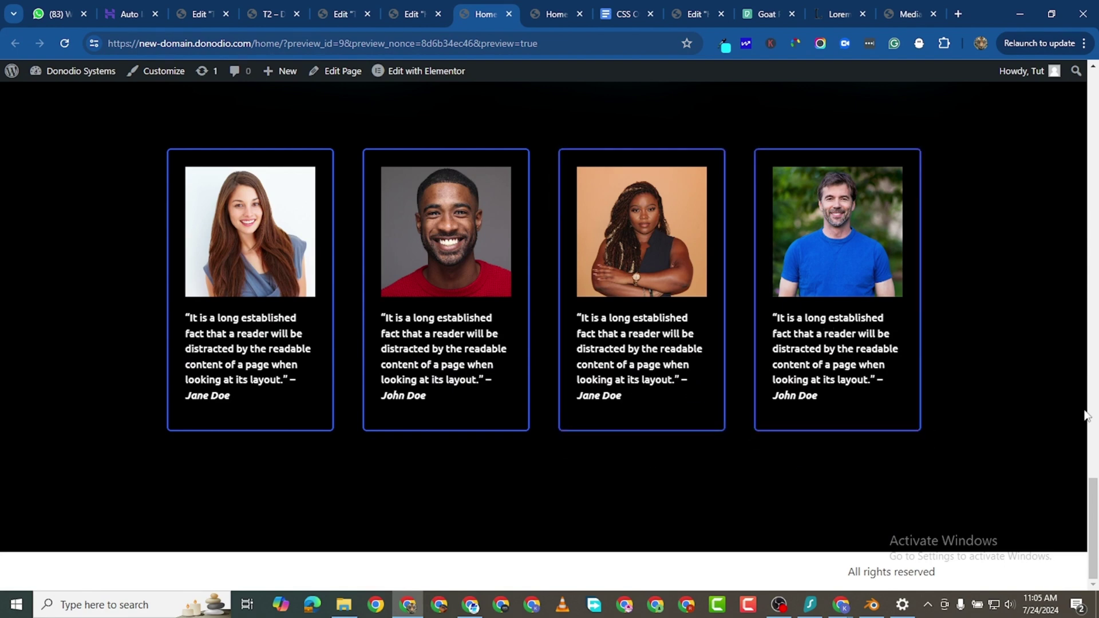
pyautogui.click(412, 14)
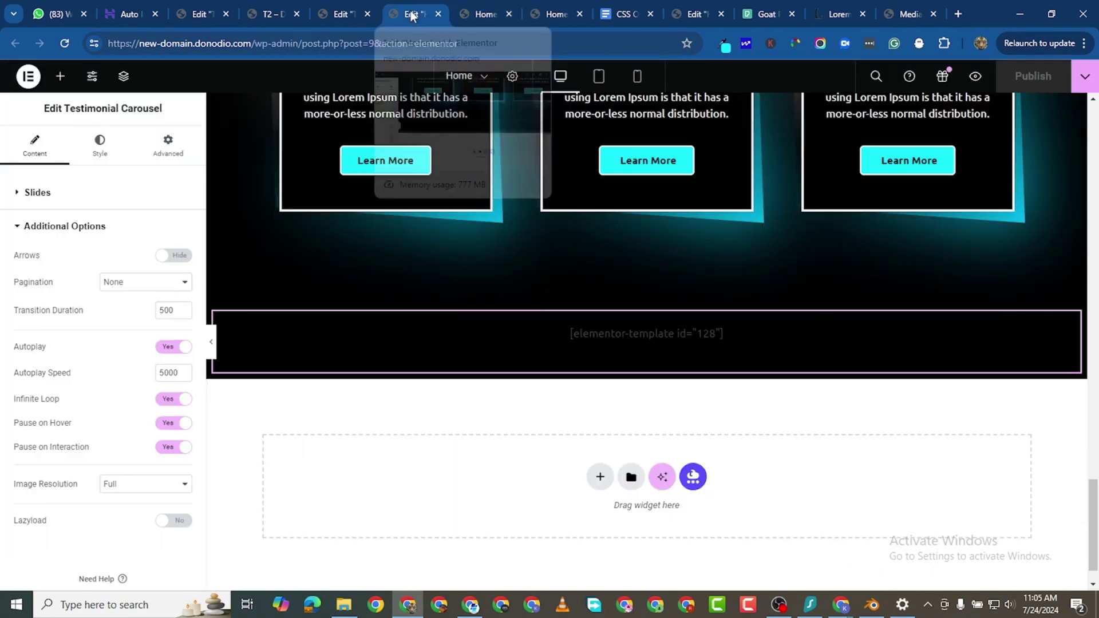
# Step: Show the Testimonial Carousel's arrows again with a transition duration of 400 and publish the Home page
pyautogui.click(175, 256)
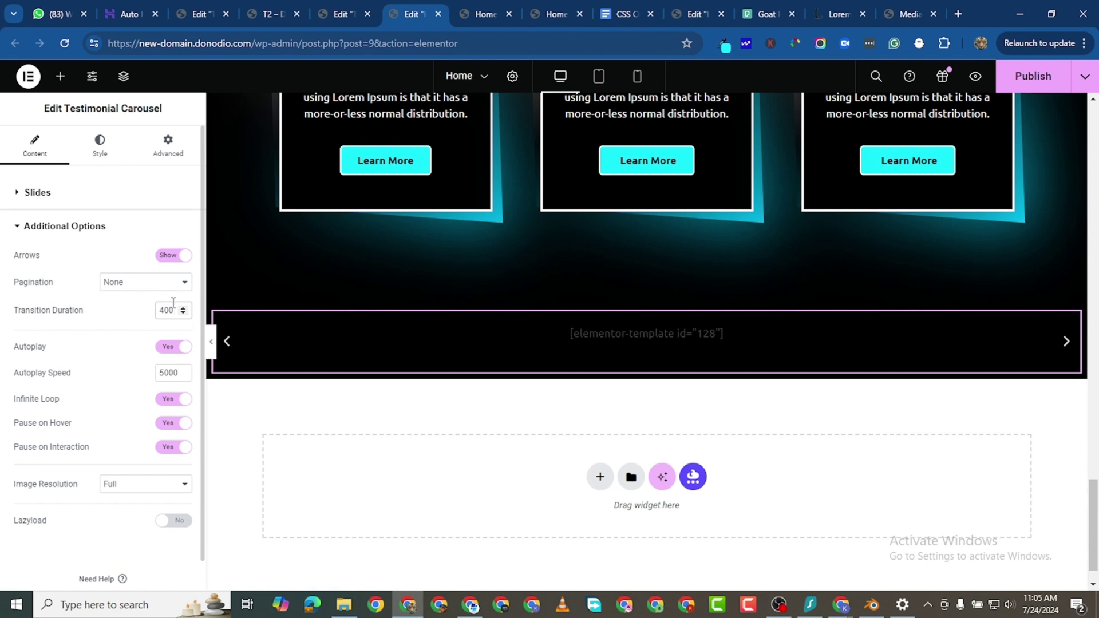
pyautogui.click(1033, 76)
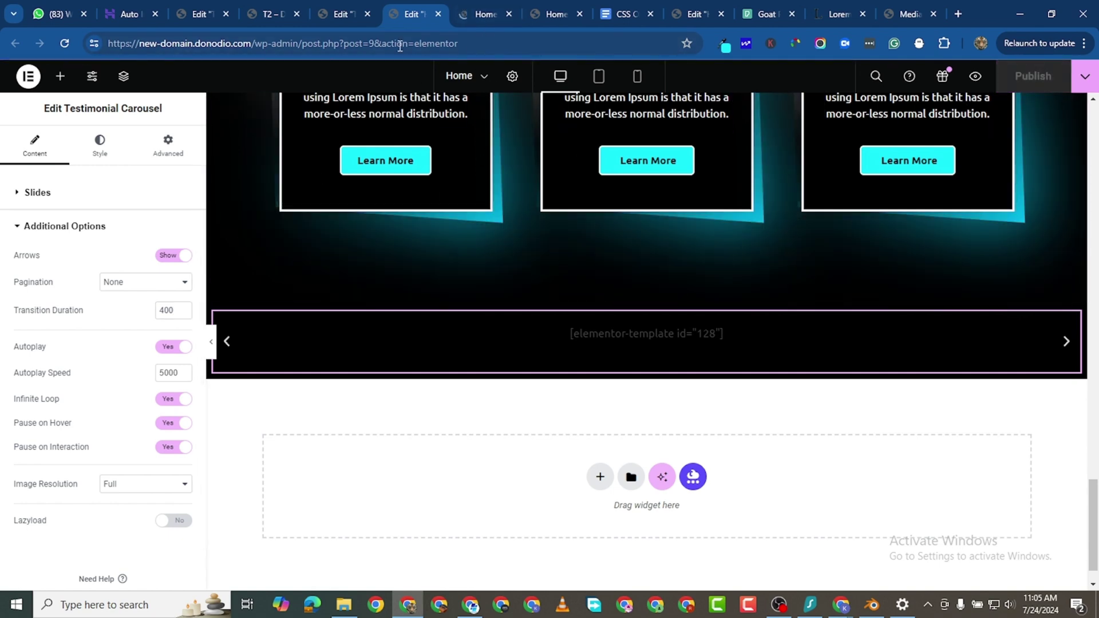
# Step: Check the testimonial carousel in the Home page preview, advance its slides with the arrow, and return to the page editor
pyautogui.click(470, 17)
pyautogui.scroll(-20, 624, 414)
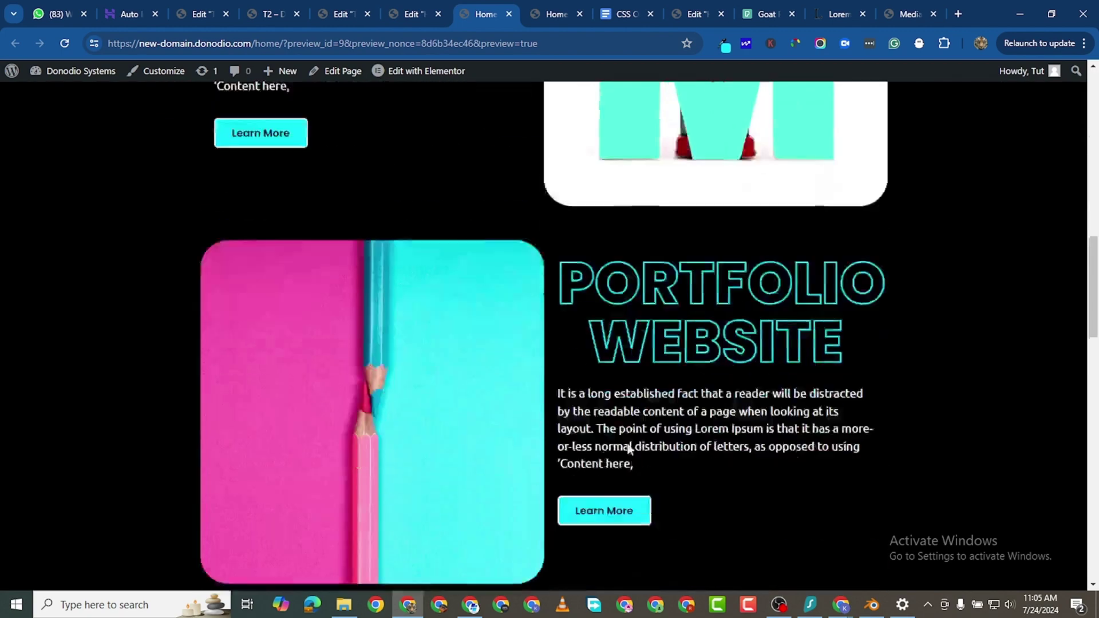
pyautogui.scroll(-6, 624, 414)
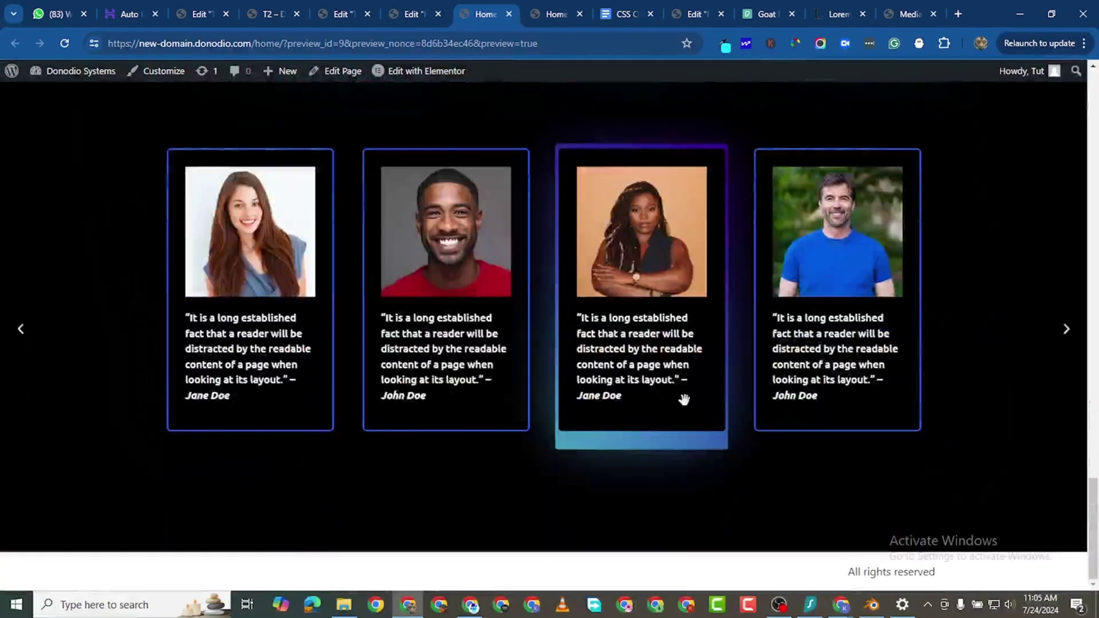
pyautogui.click(1064, 337)
pyautogui.click(1064, 338)
pyautogui.click(410, 13)
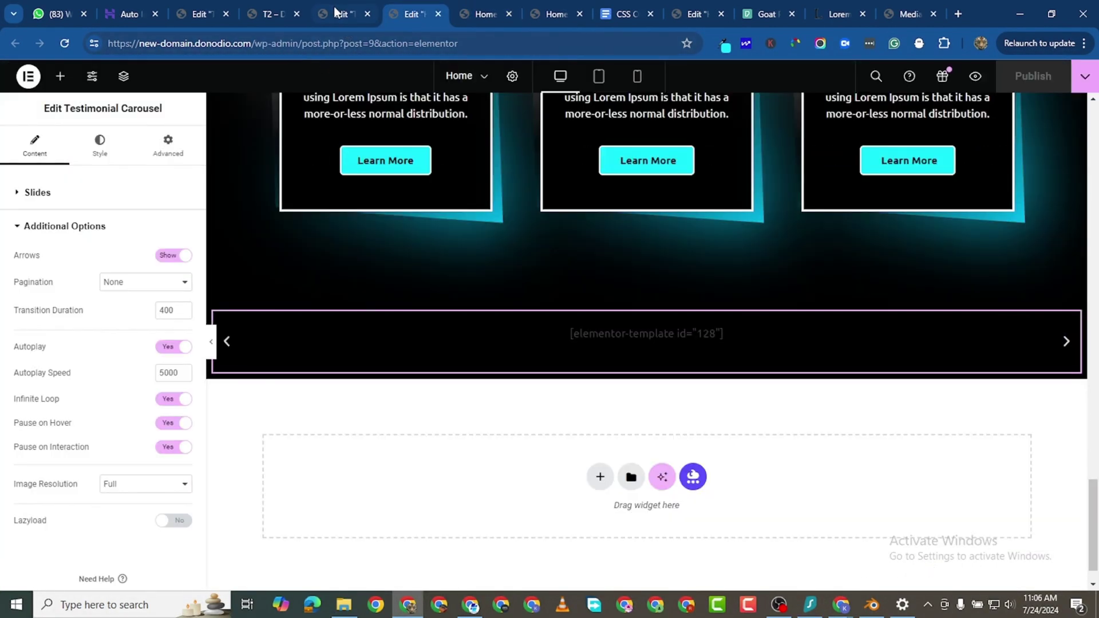